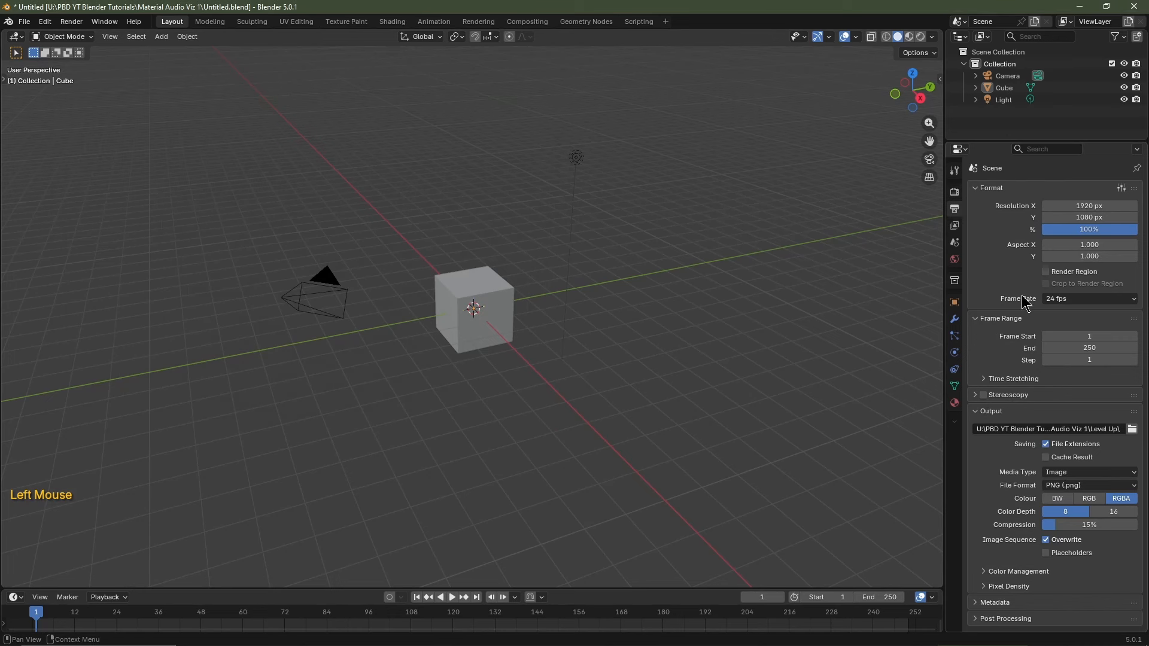
Set the frame rate to 30 fps, enable Render Region, and turn on EEVEE raytracing.
{"action": "left_click", "coordinate": [1054, 302]}
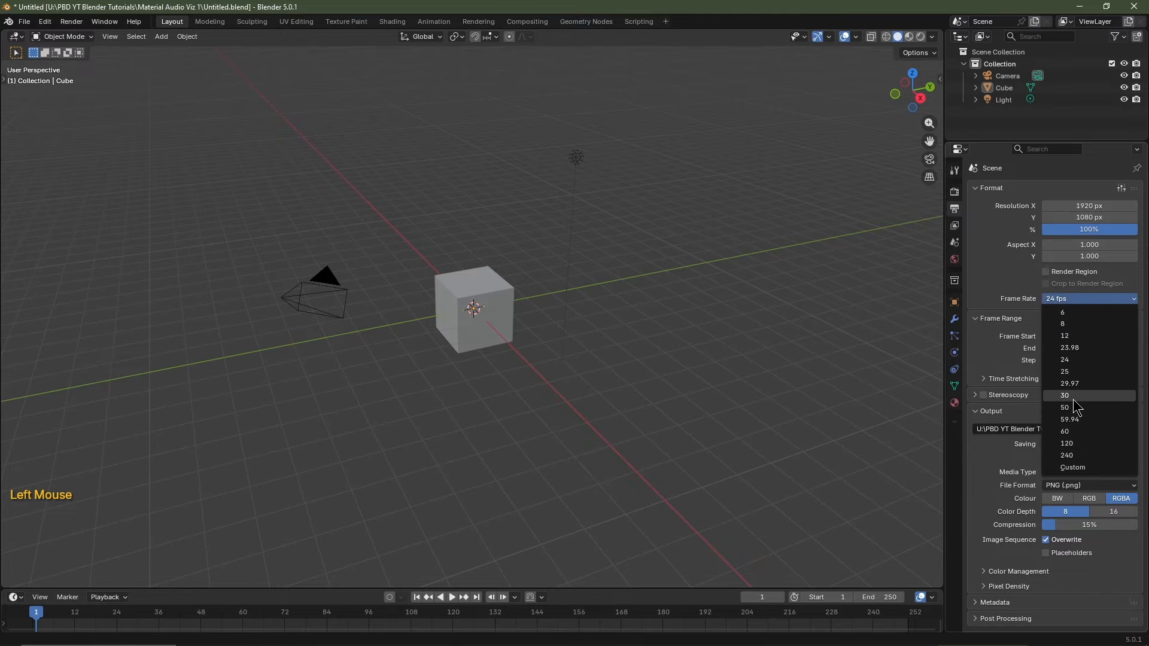
{"action": "left_click", "coordinate": [1071, 406]}
{"action": "left_click", "coordinate": [1046, 273]}
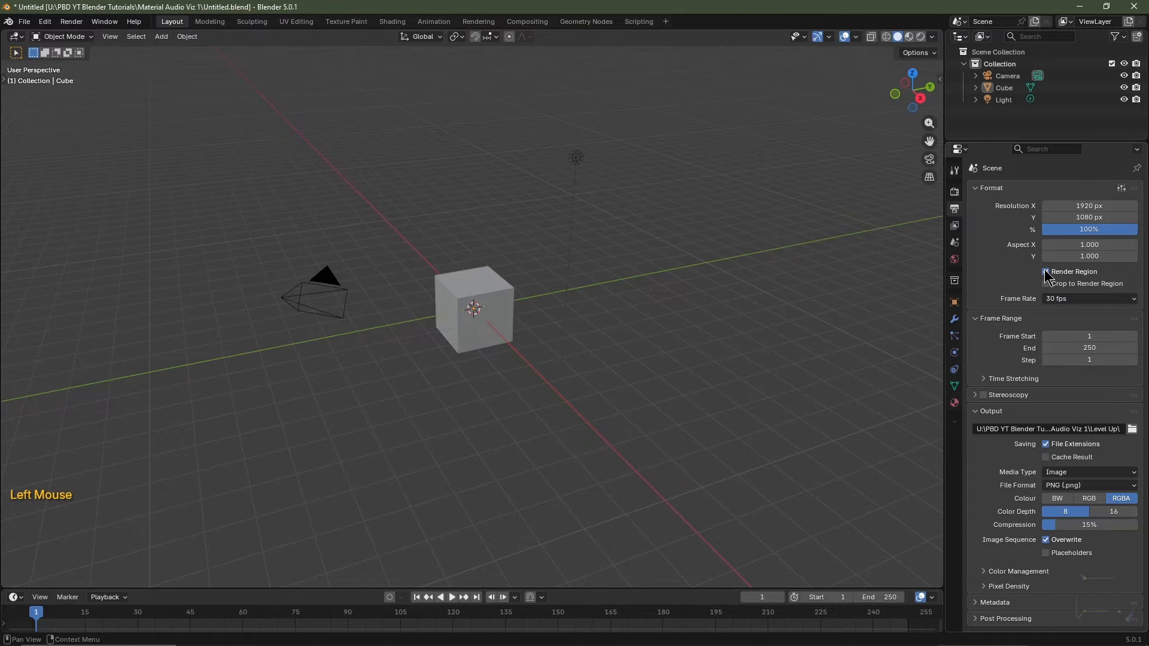
{"action": "left_click", "coordinate": [955, 192]}
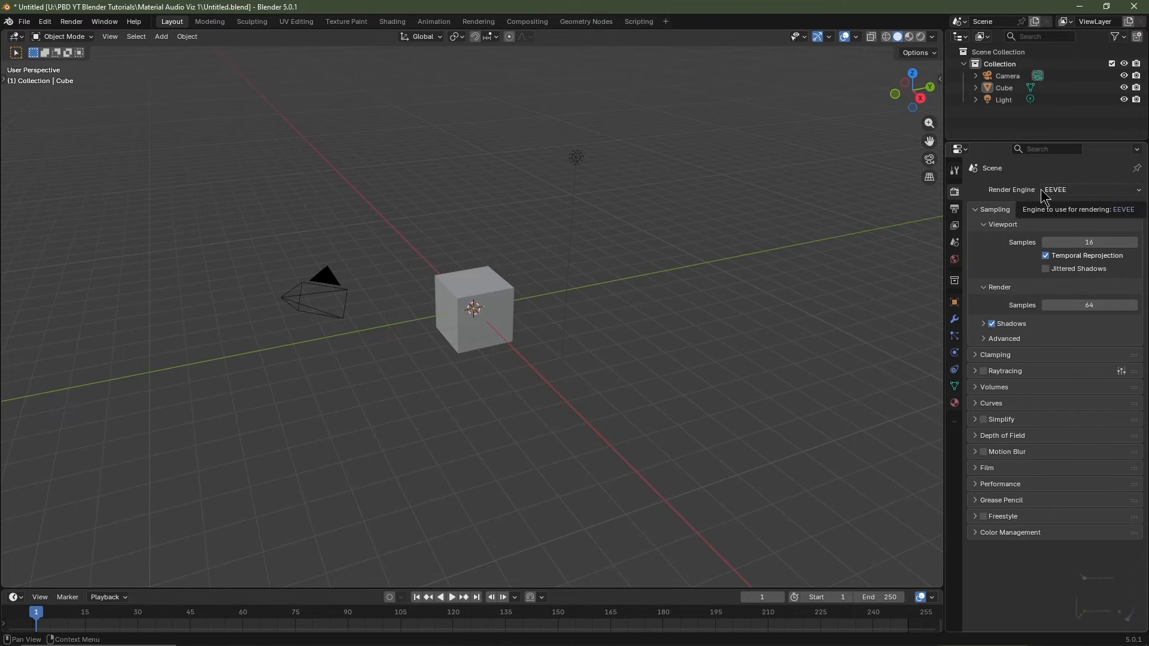
{"action": "left_click", "coordinate": [983, 371]}
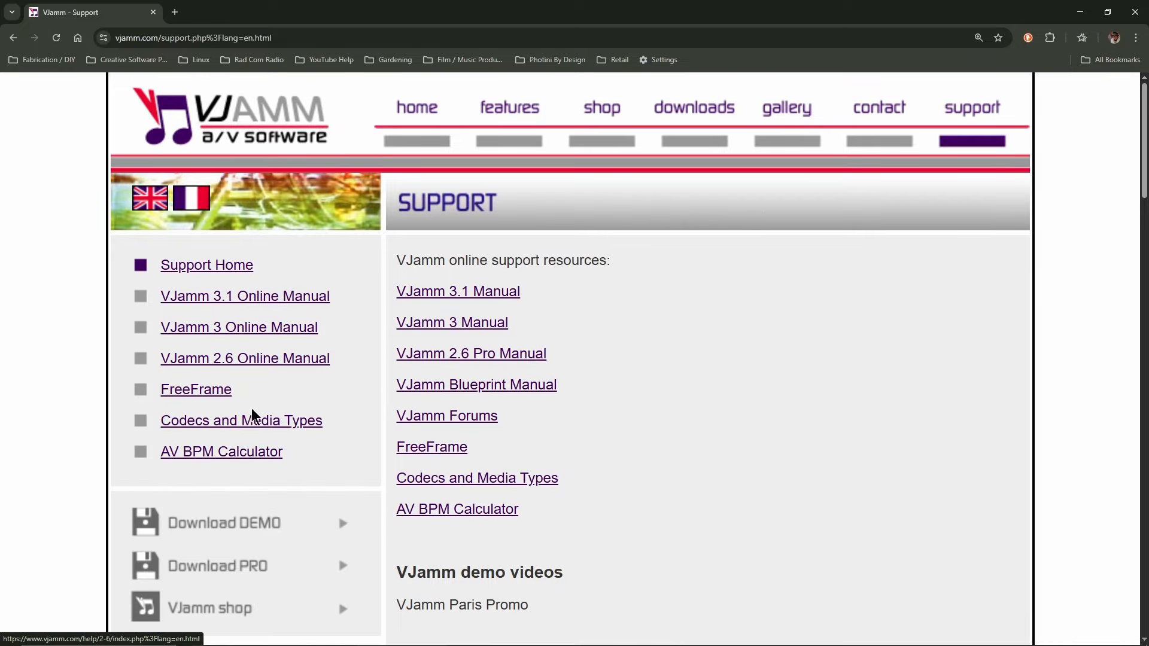
Solve 150 BPM at 30 fps in the AV BPM Calculator (12 frames per beat), then close the browser.
{"action": "left_click", "coordinate": [204, 456]}
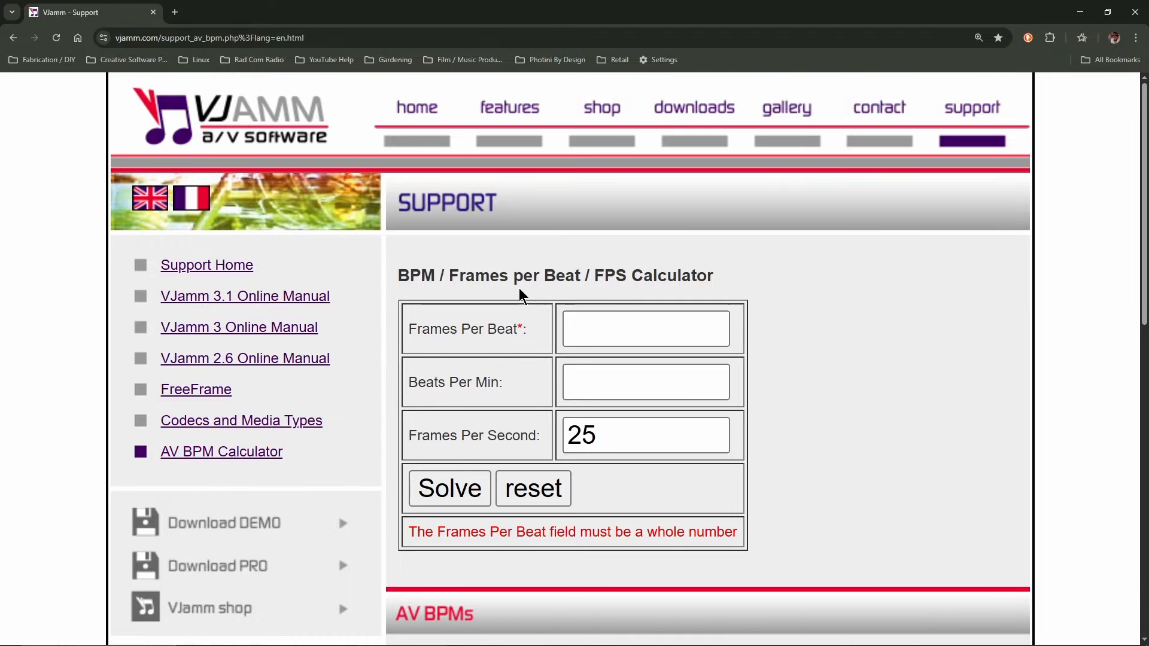
{"action": "left_click", "coordinate": [645, 382]}
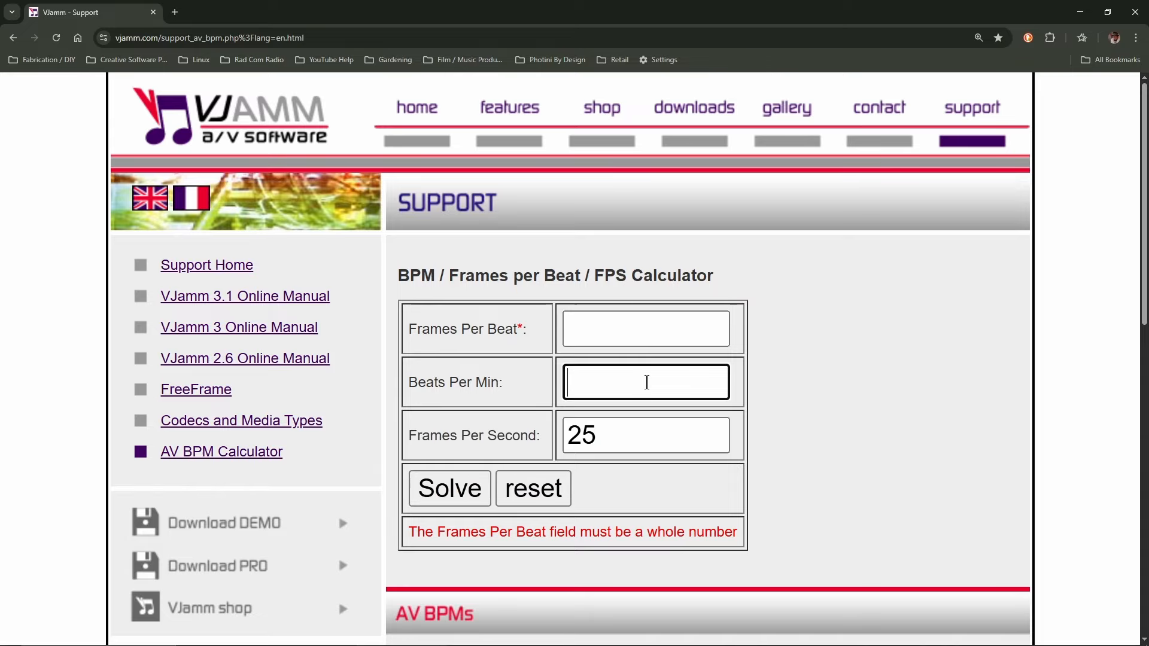
{"action": "type", "text": "150"}
{"action": "key", "text": "Tab"}
{"action": "type", "text": "30"}
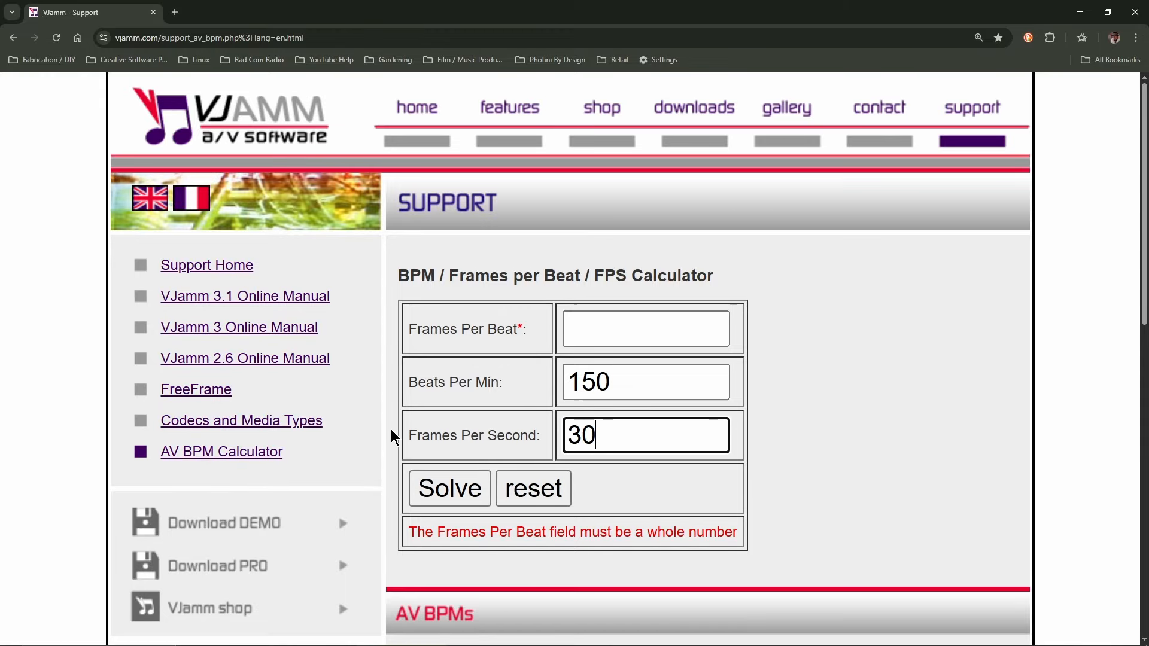
{"action": "left_click", "coordinate": [451, 487]}
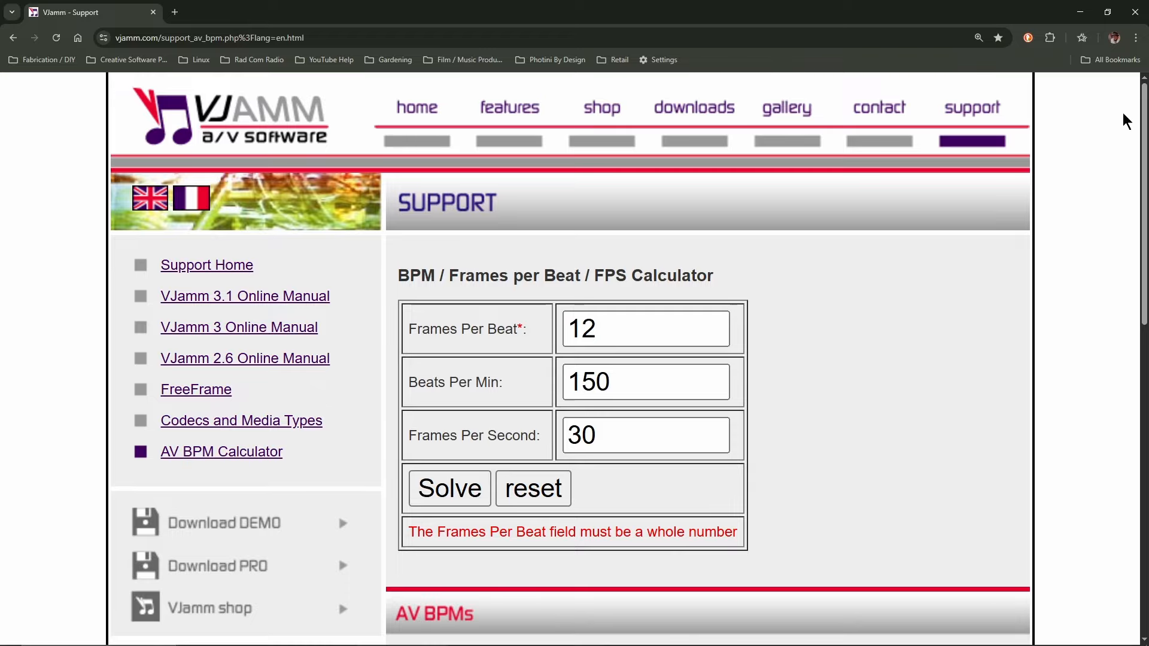
{"action": "left_click", "coordinate": [1144, 13]}
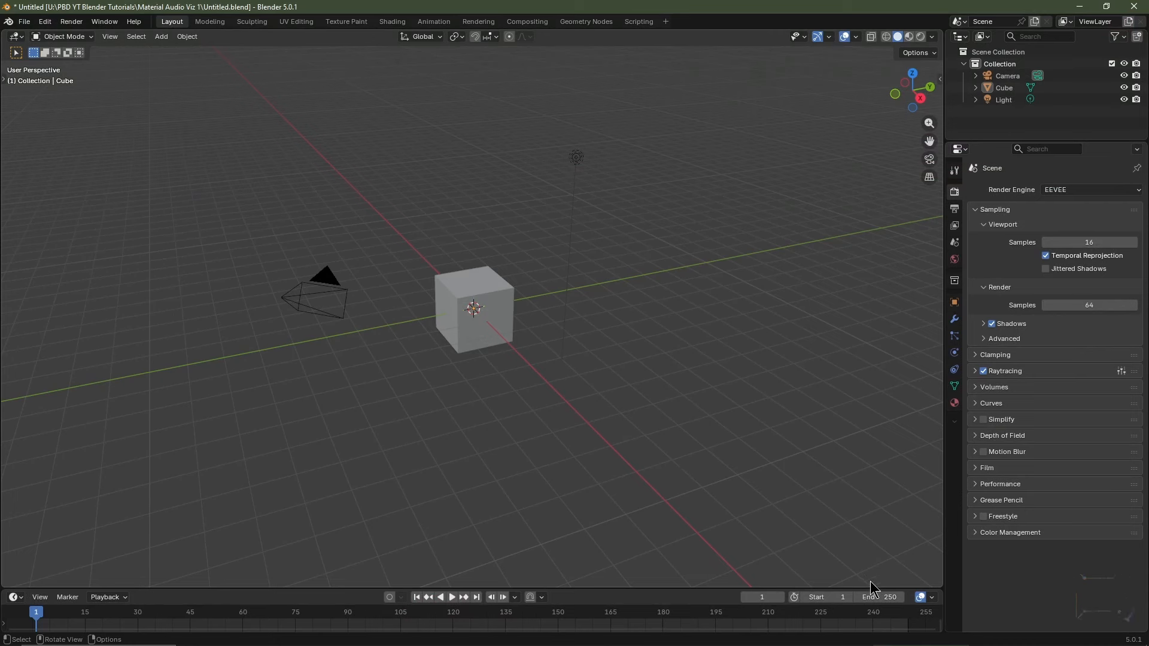
Set the animation end frame to 384 and delete the default cube and light.
{"action": "left_click", "coordinate": [880, 596]}
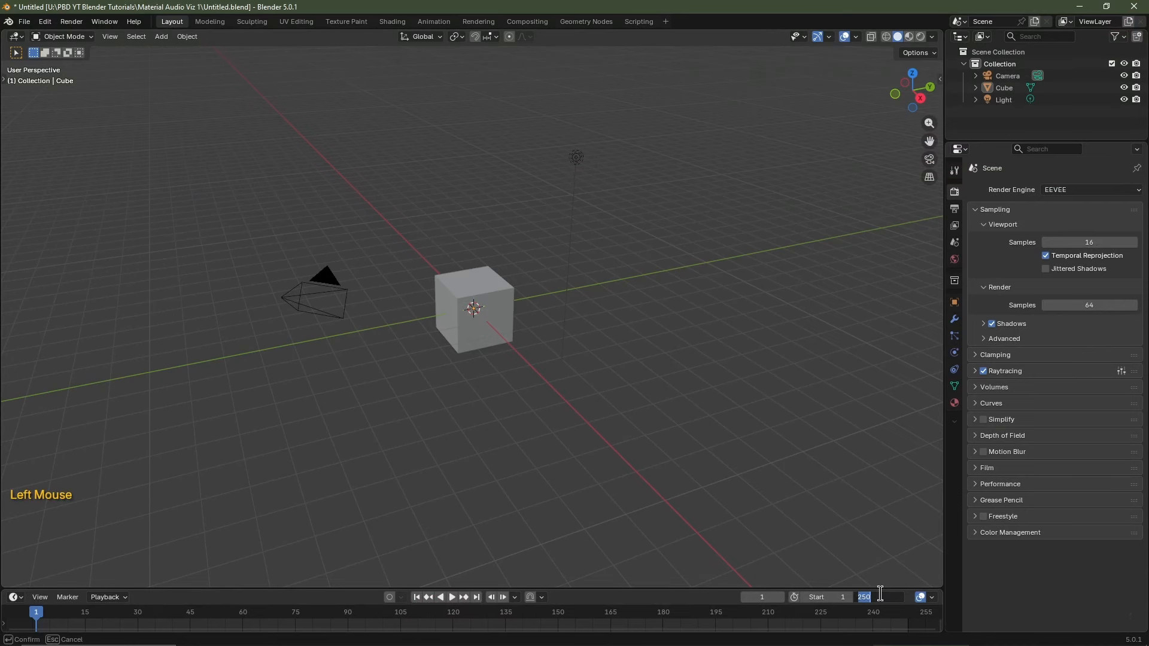
{"action": "type", "text": "384"}
{"action": "key", "text": "Return"}
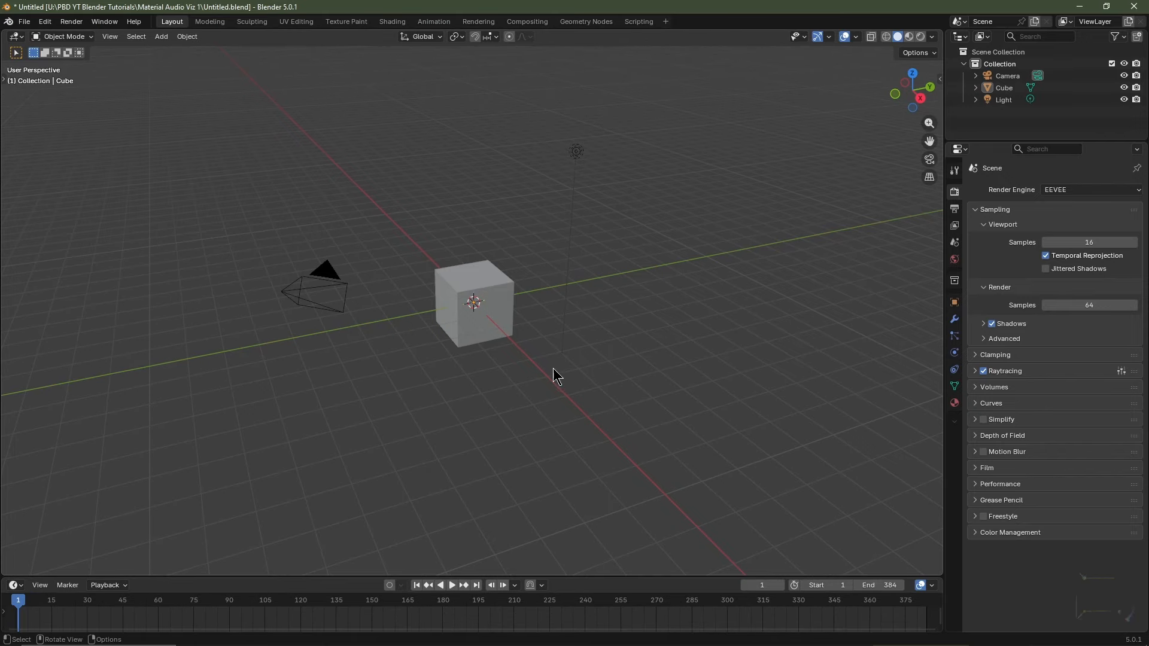
{"action": "left_click", "coordinate": [482, 277]}
{"action": "key", "text": "Delete"}
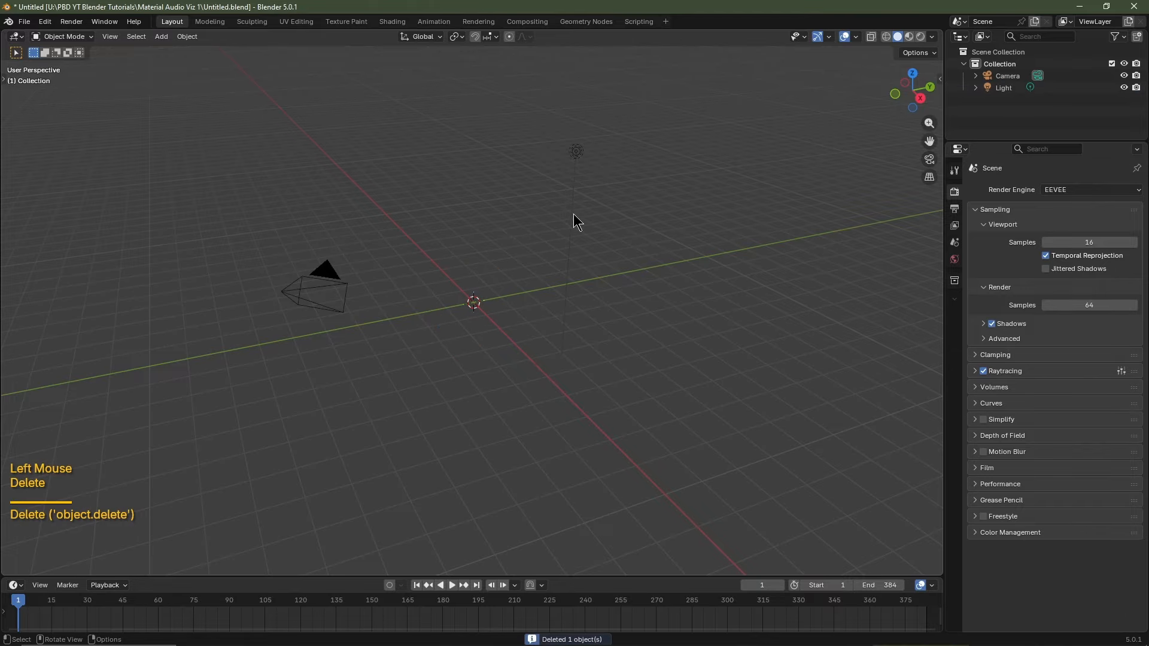
{"action": "left_click", "coordinate": [575, 152]}
{"action": "key", "text": "Delete"}
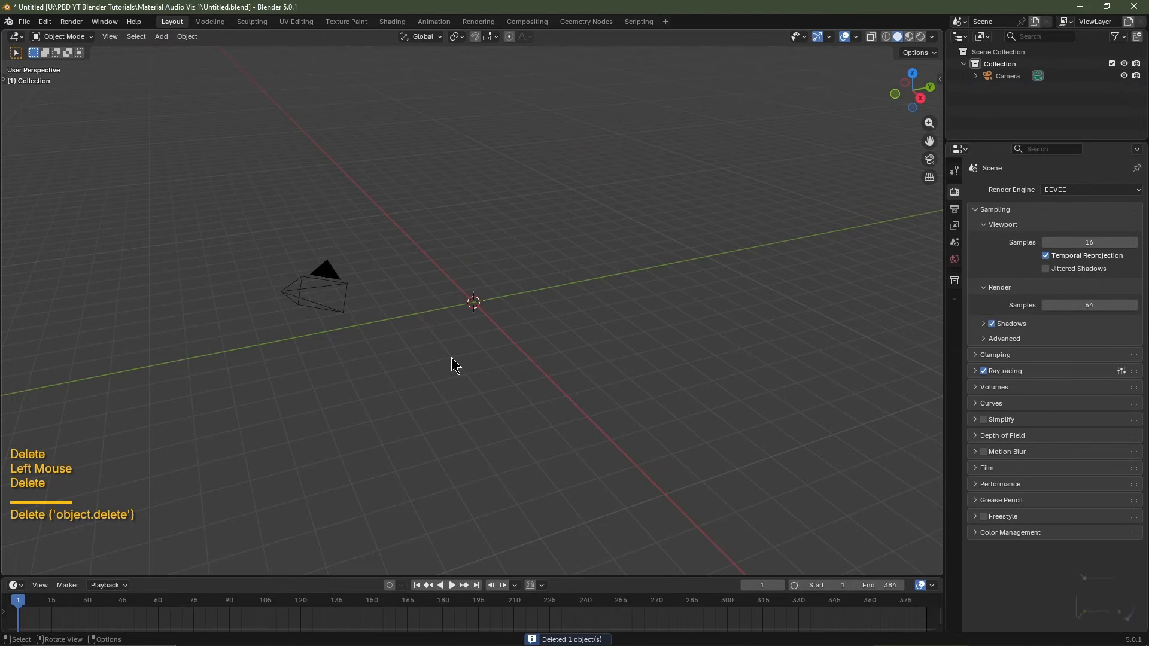
Add a plane, view it from the top, and split the 3D viewport into two stacked views.
{"action": "key", "text": "shift+a"}
{"action": "mouse_move", "coordinate": [452, 374]}
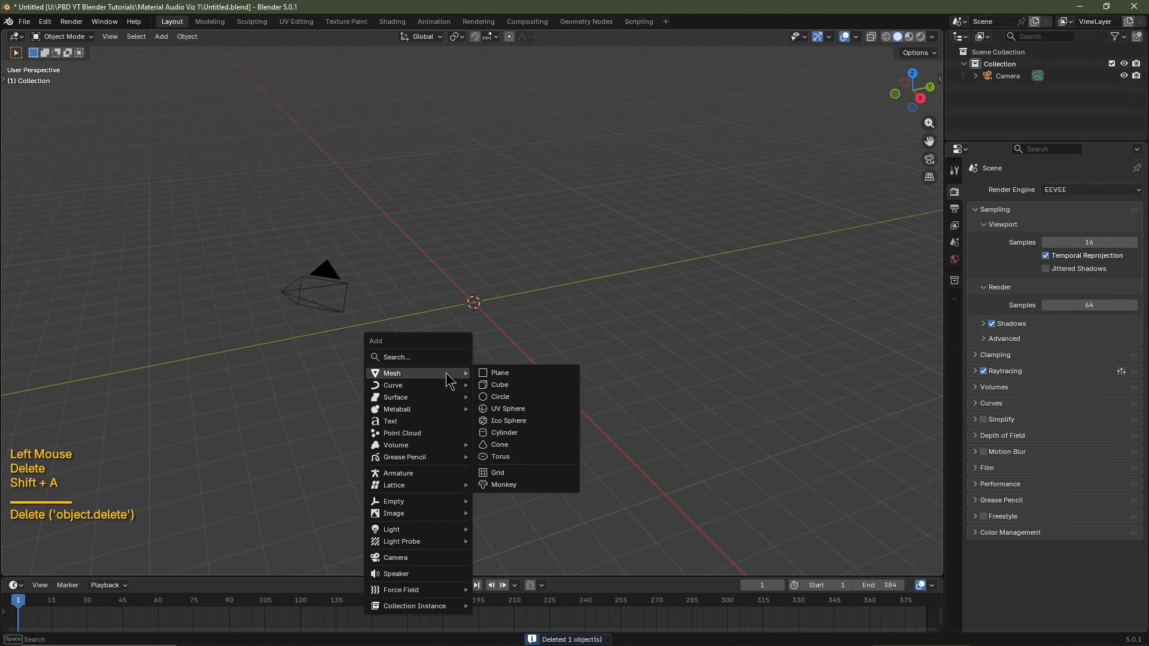
{"action": "left_click", "coordinate": [496, 373]}
{"action": "key", "text": "KP_7"}
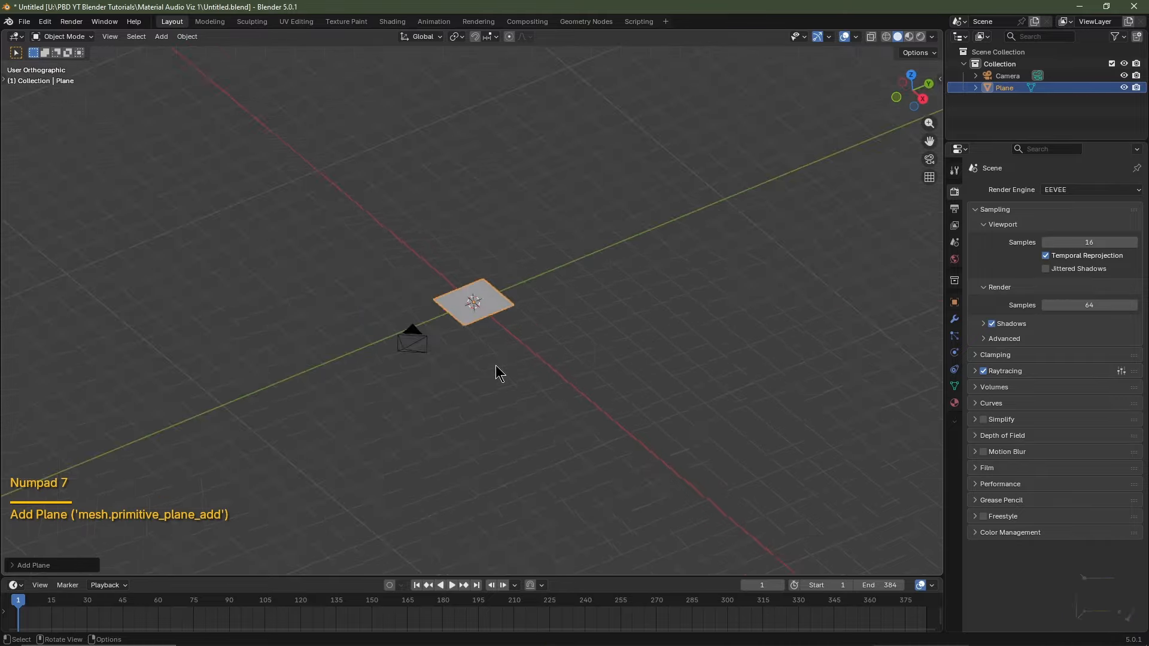
{"action": "scroll", "coordinate": [496, 372], "scroll_direction": "up", "scroll_amount": 3}
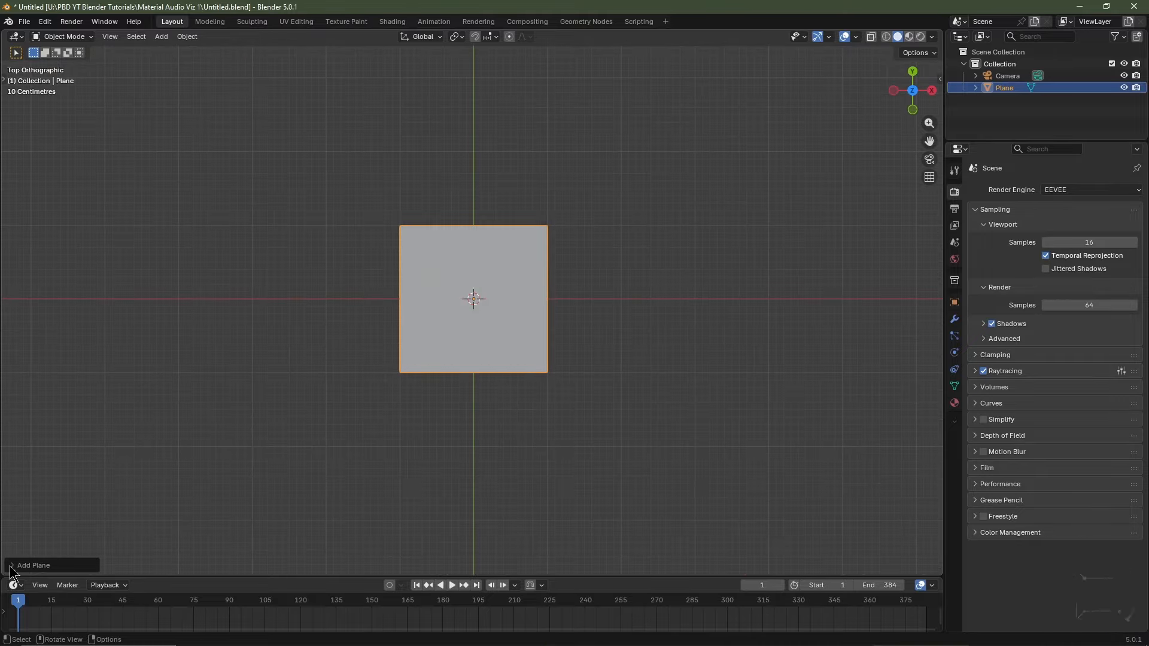
{"action": "left_click_drag", "start_coordinate": [3, 573], "coordinate": [13, 318]}
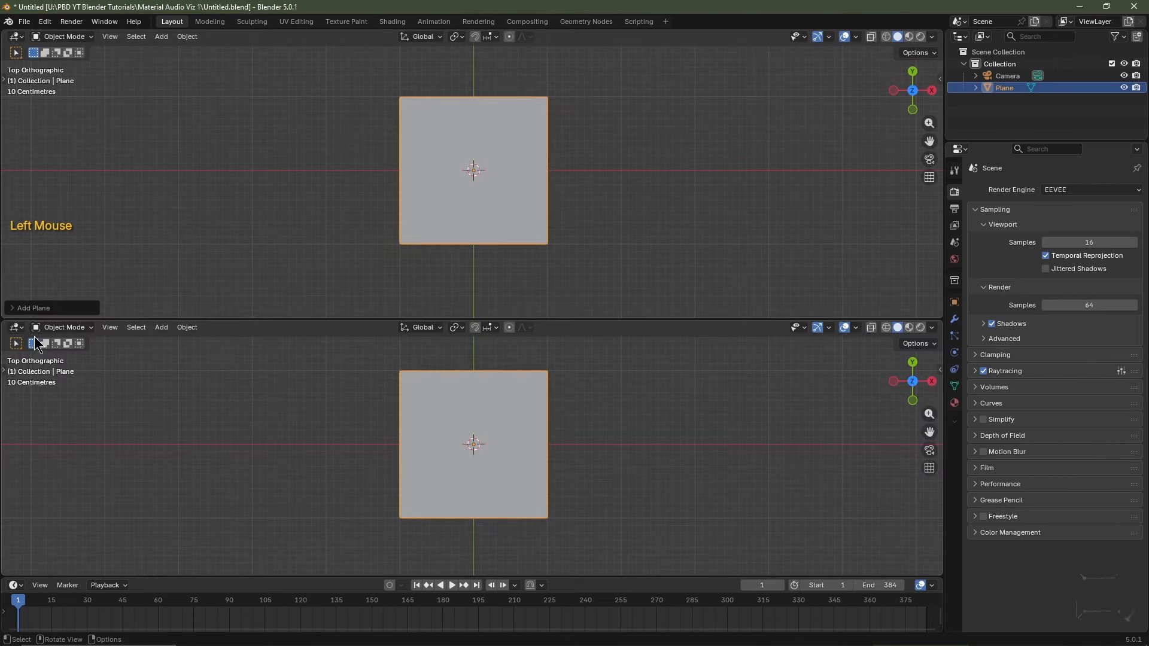
Make the lower area a Shader Editor and create a new material named Audio Viz Material.
{"action": "left_click", "coordinate": [16, 328]}
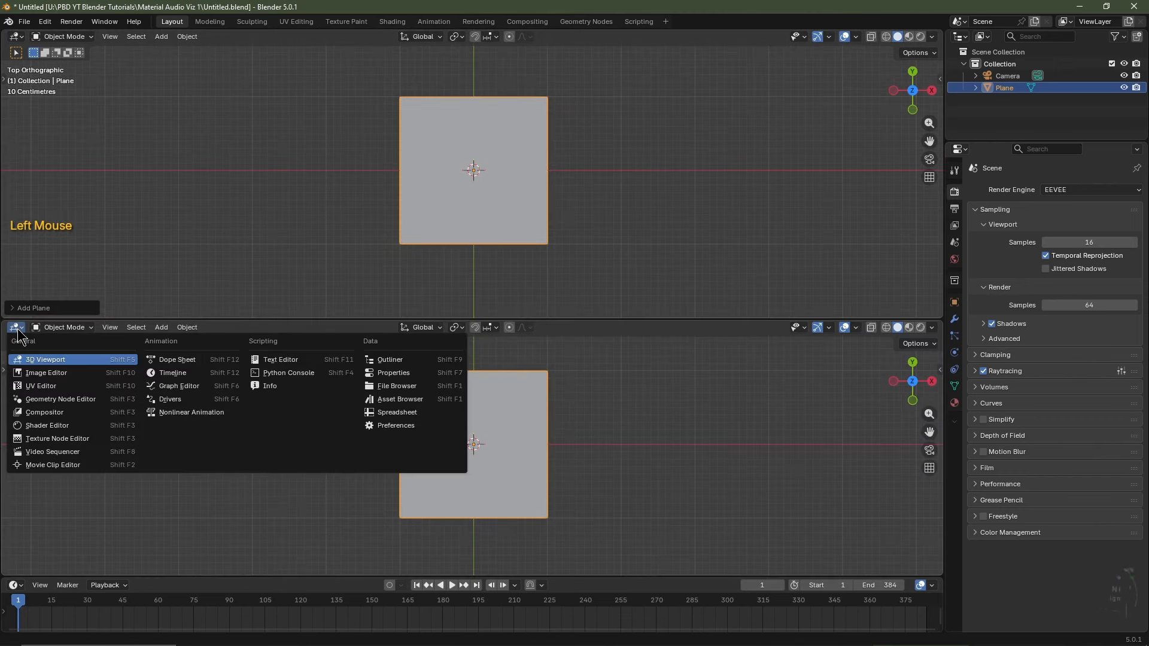
{"action": "left_click", "coordinate": [37, 428]}
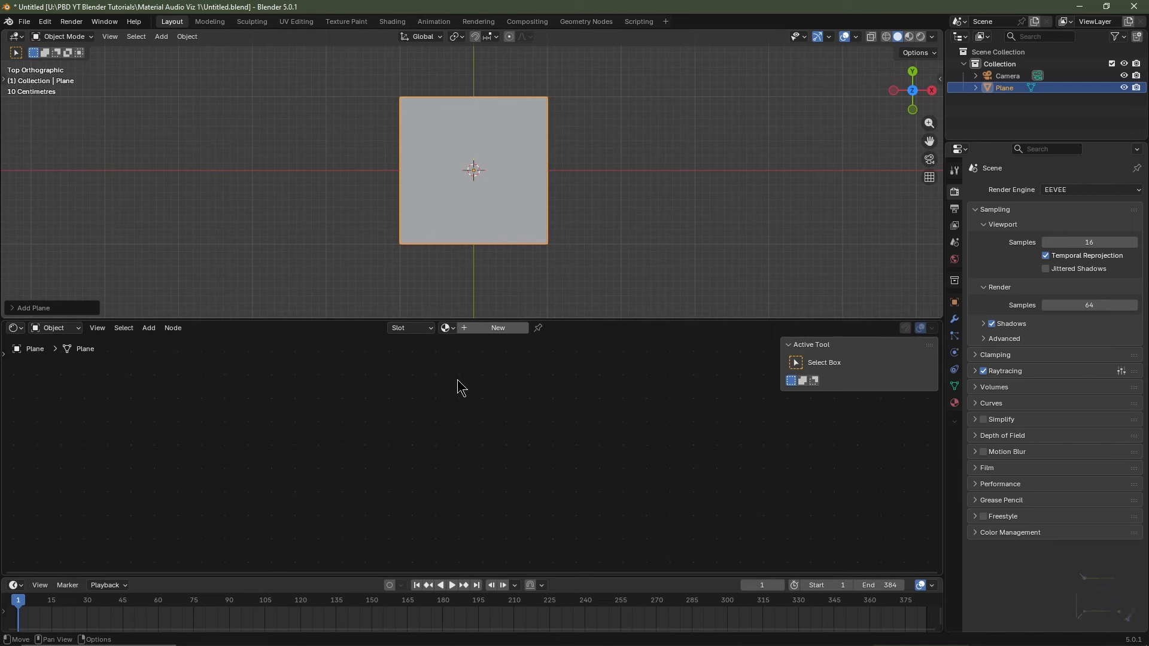
{"action": "left_click", "coordinate": [481, 329]}
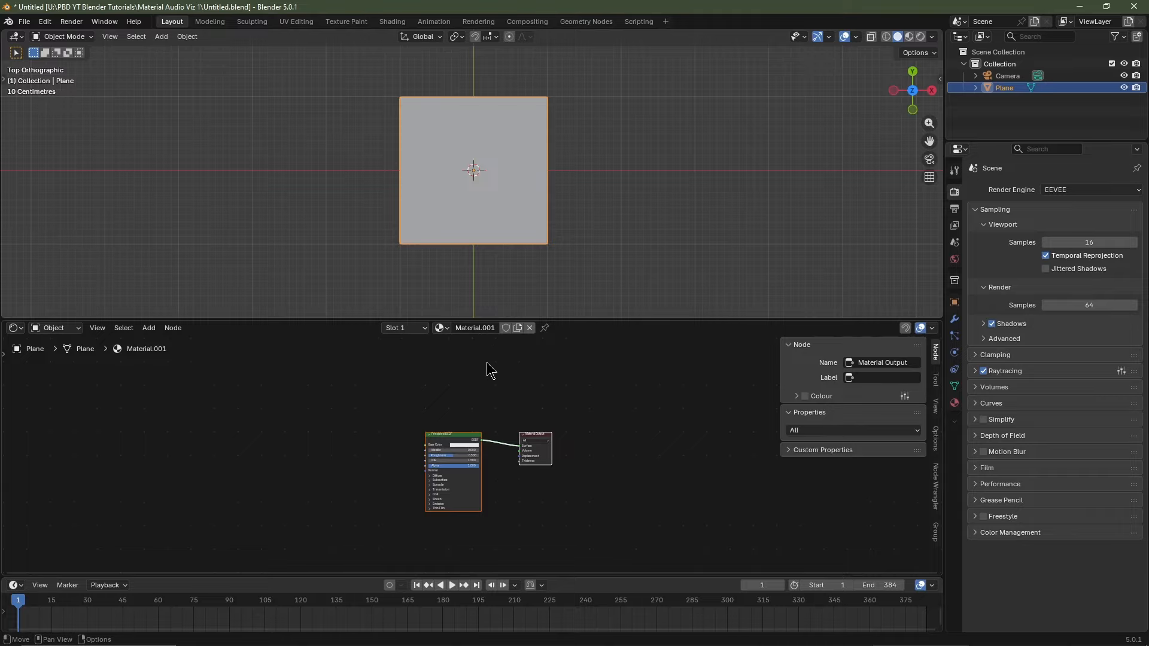
{"action": "left_click", "coordinate": [478, 328]}
{"action": "type", "text": "Viz Material"}
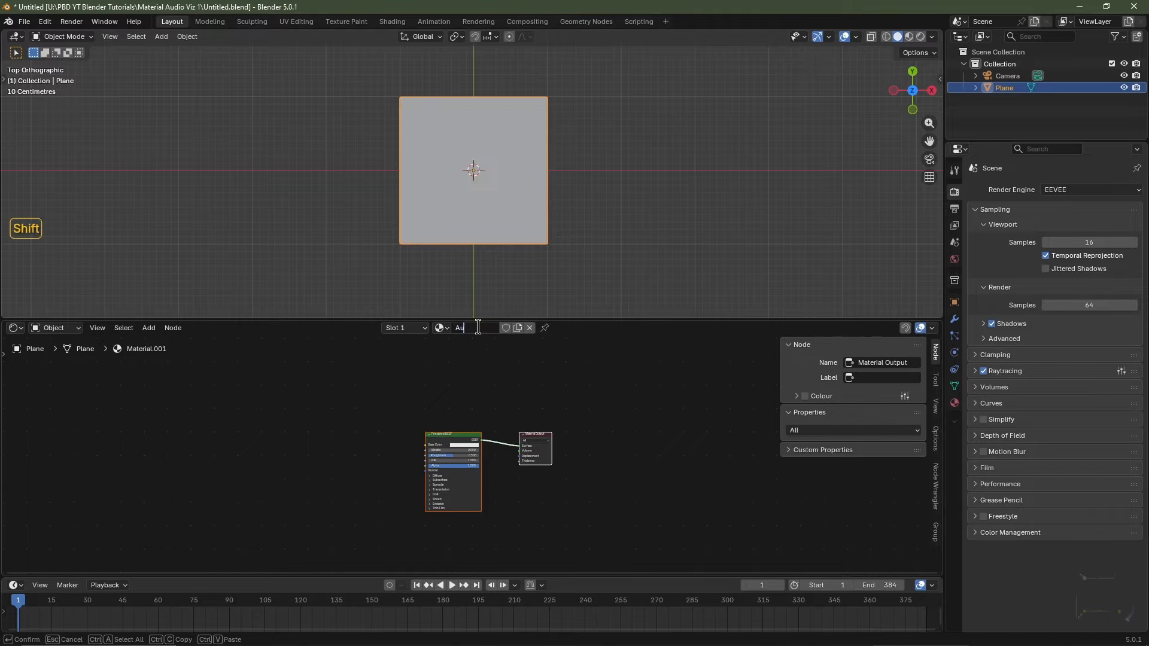
{"action": "key", "text": "Return"}
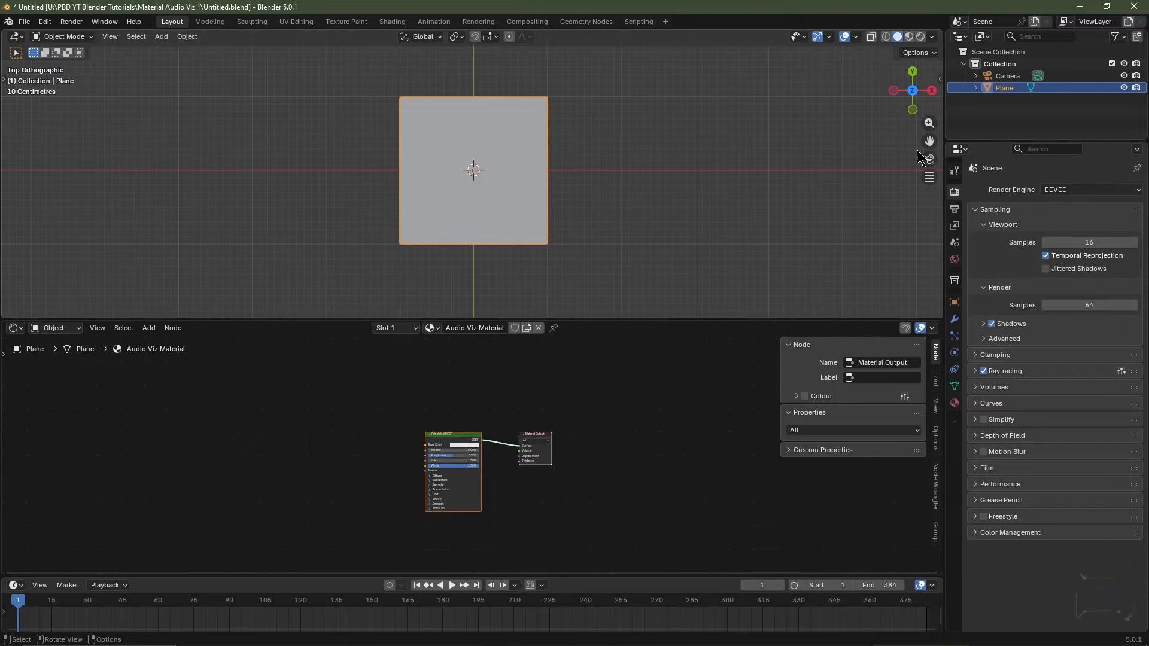
Rename the plane to Audio Viz, enable Material Preview, and enlarge the node editor.
{"action": "double_click", "coordinate": [1004, 88]}
{"action": "type", "text": "Audio Viz"}
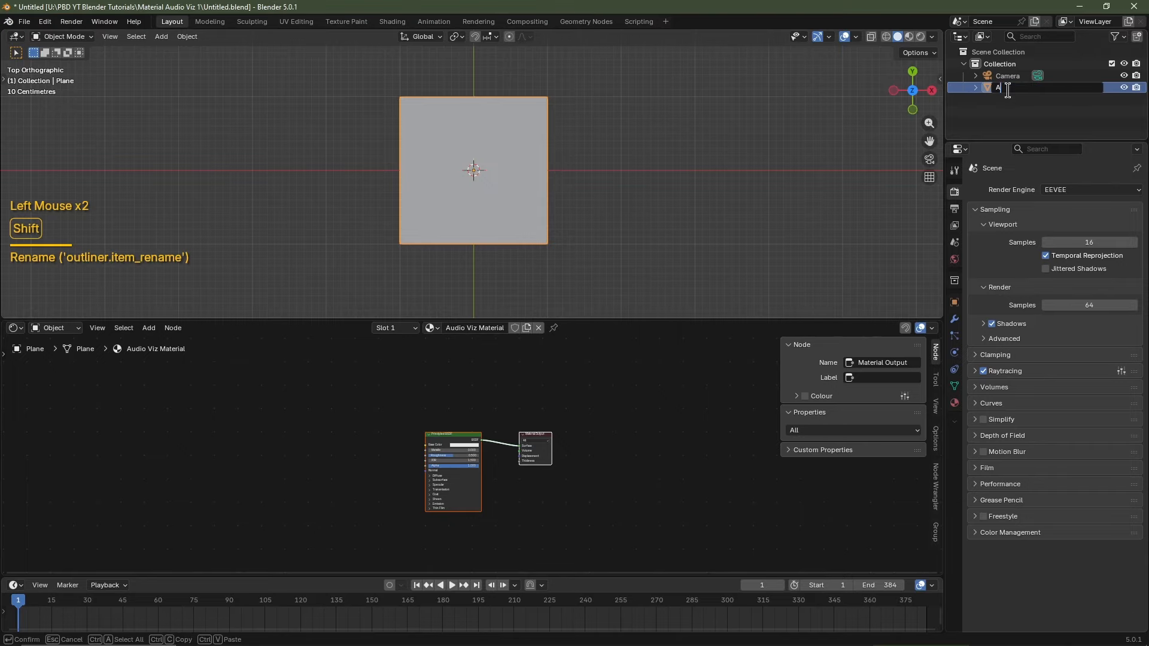
{"action": "key", "text": "Return"}
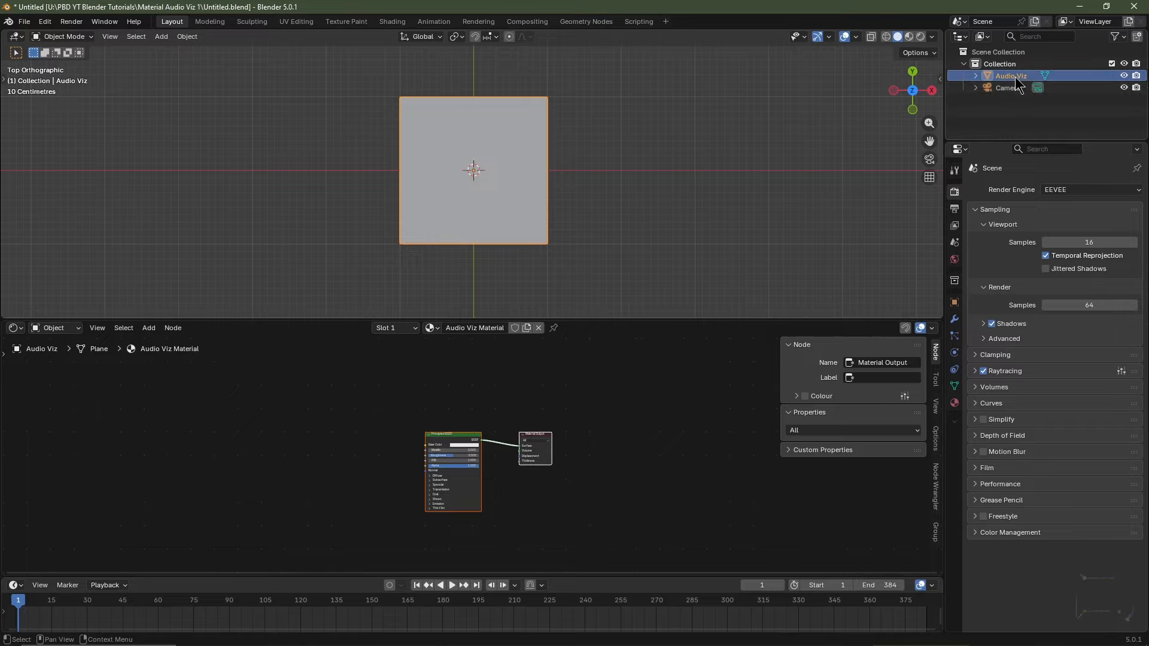
{"action": "left_click", "coordinate": [909, 37]}
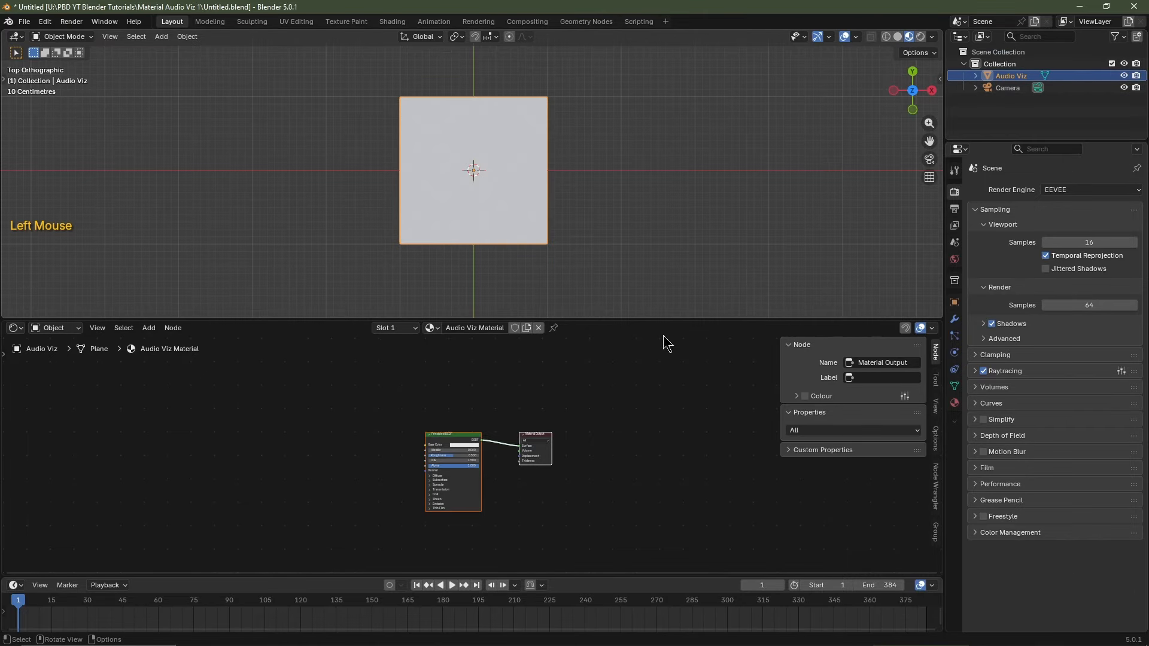
{"action": "key", "text": "n"}
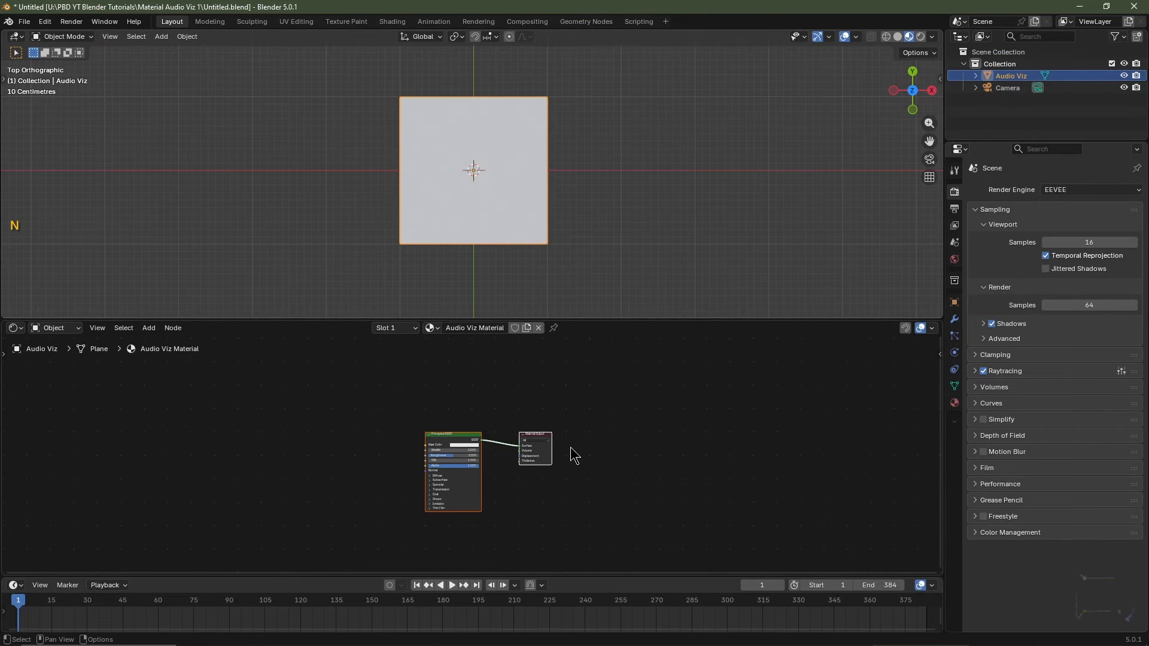
{"action": "scroll", "coordinate": [572, 455], "scroll_direction": "up", "scroll_amount": 3}
{"action": "middle_click_drag", "start_coordinate": [569, 456], "coordinate": [679, 333]}
{"action": "left_click_drag", "start_coordinate": [664, 319], "coordinate": [562, 195]}
{"action": "scroll", "coordinate": [563, 123], "scroll_direction": "up", "scroll_amount": 4, "text": "shift"}
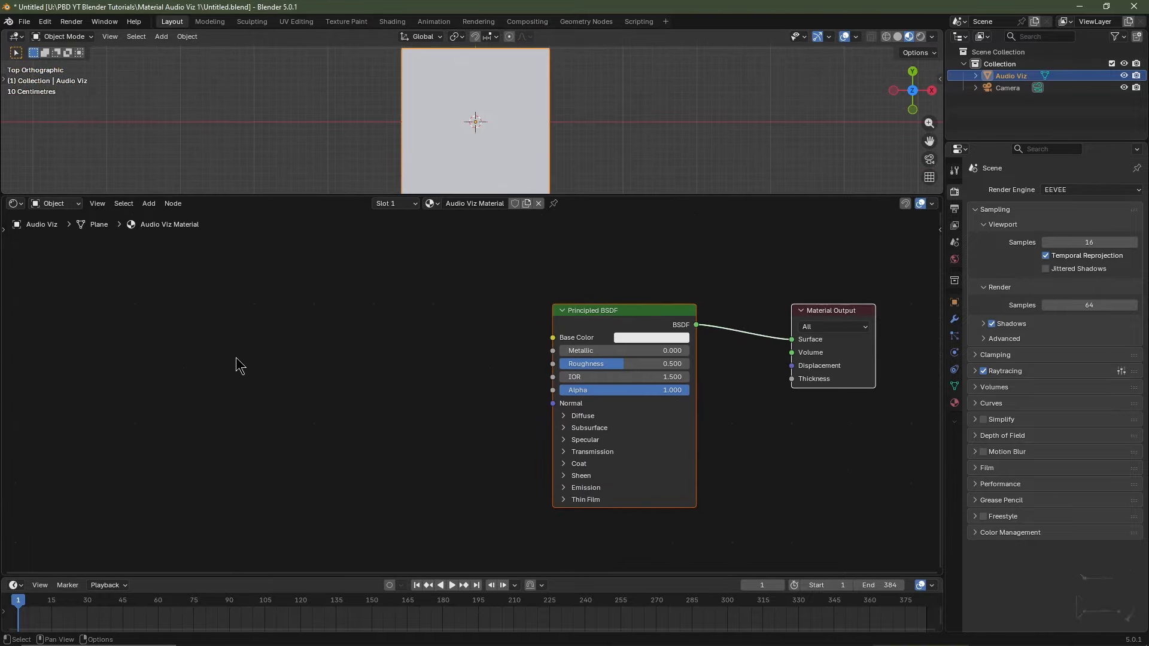
Add Texture Coordinate, Noise Texture and Voronoi Texture nodes side by side.
{"action": "key", "text": "shift+a"}
{"action": "mouse_move", "coordinate": [228, 371]}
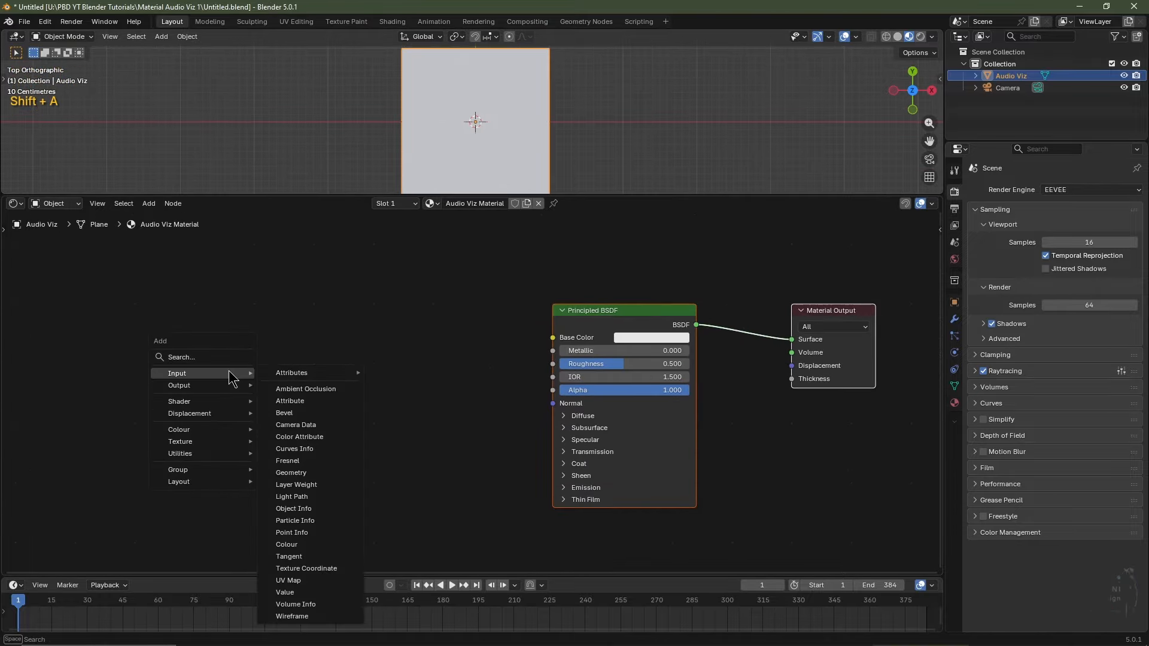
{"action": "left_click", "coordinate": [306, 568]}
{"action": "left_click", "coordinate": [133, 315]}
{"action": "key", "text": "shift+a"}
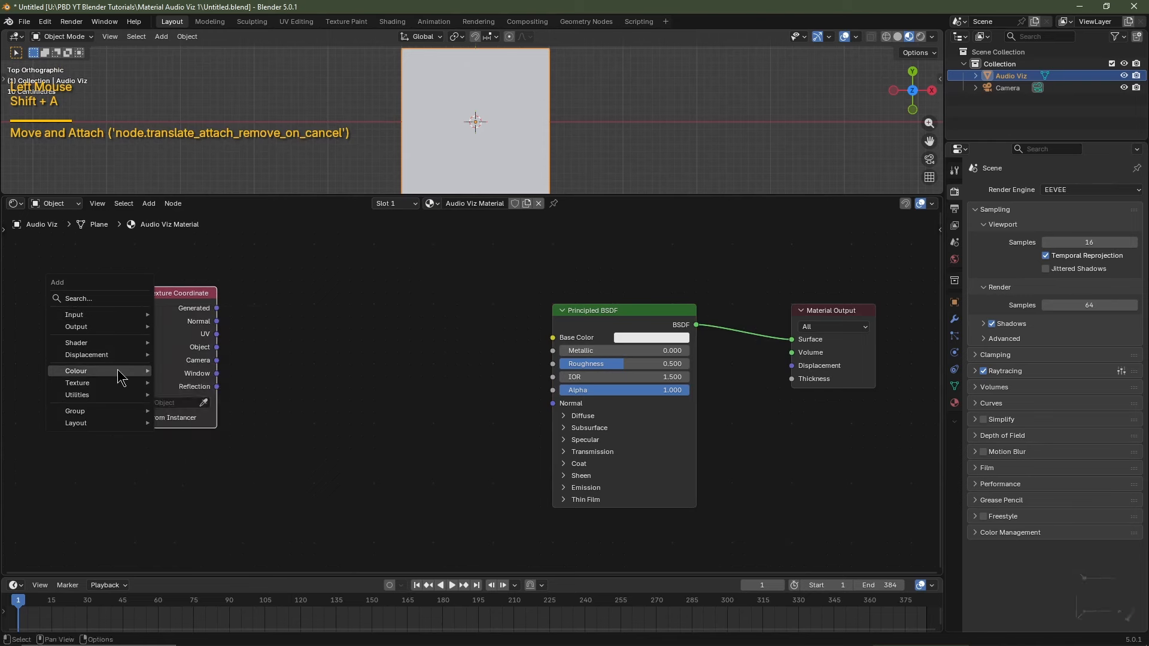
{"action": "mouse_move", "coordinate": [119, 383]}
{"action": "left_click", "coordinate": [221, 506]}
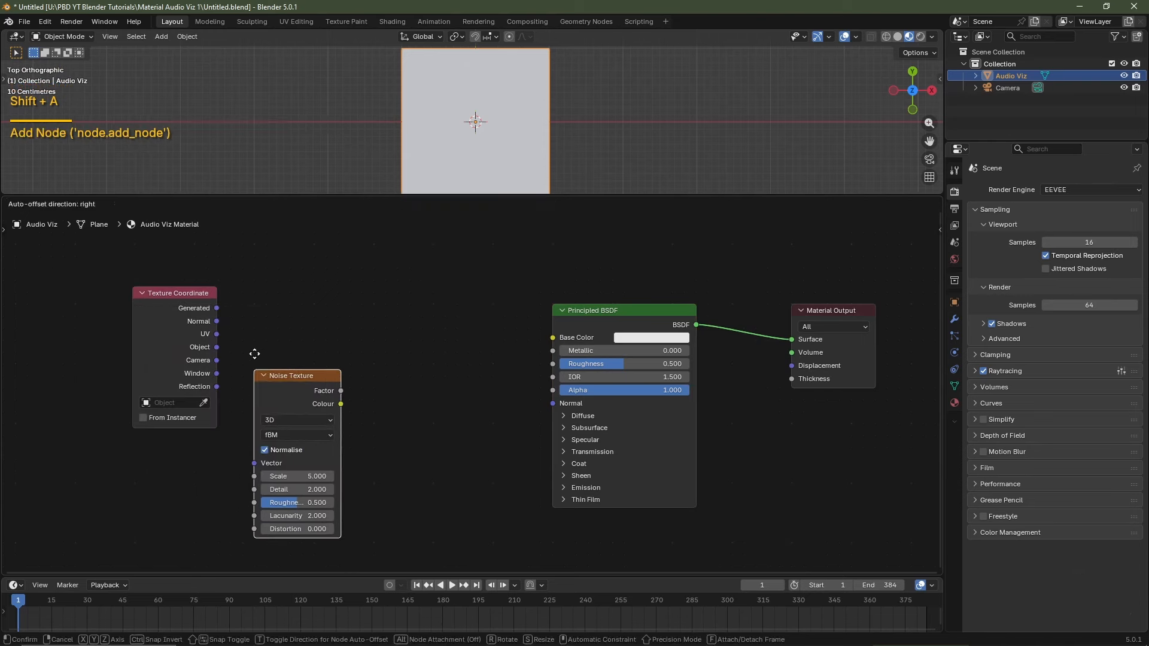
{"action": "left_click", "coordinate": [246, 292]}
{"action": "key", "text": "shift+a"}
{"action": "mouse_move", "coordinate": [250, 305]}
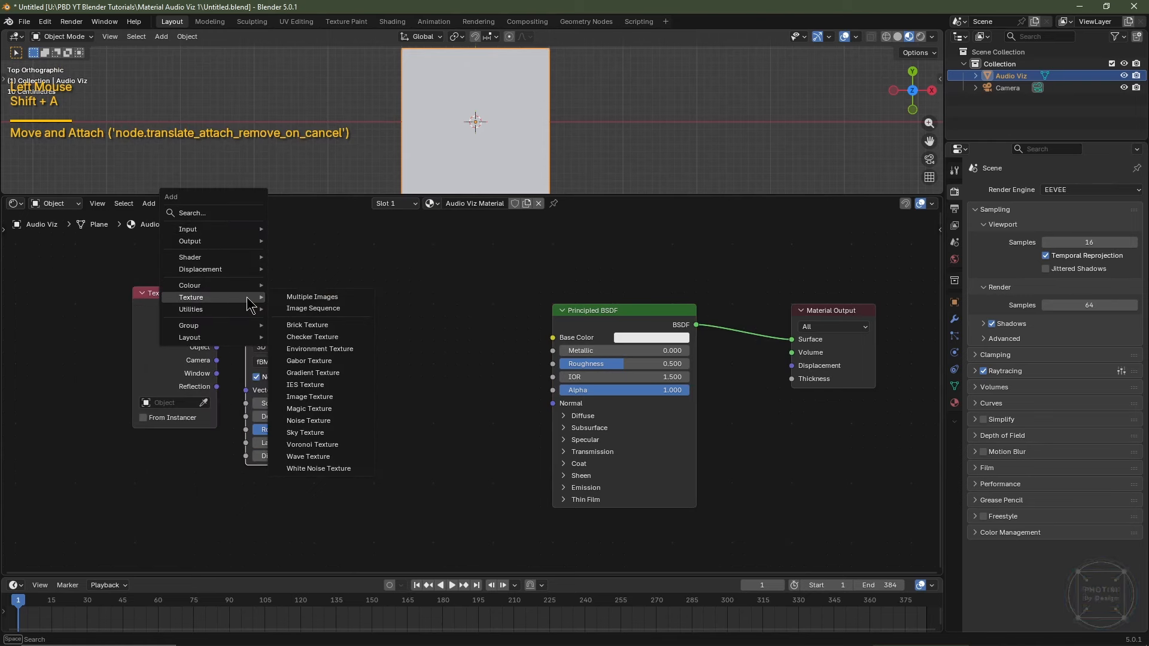
{"action": "left_click", "coordinate": [312, 444]}
{"action": "left_click", "coordinate": [375, 315]}
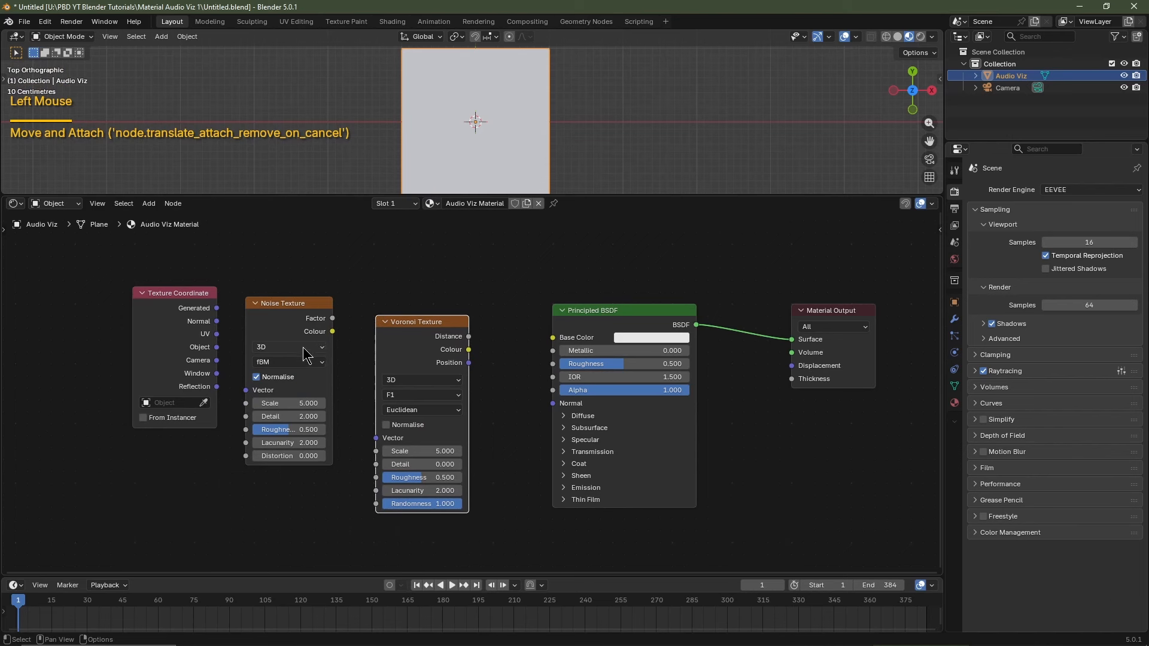
Set both textures to 4D and chain Object → Noise Vector, Colour → Voronoi Vector, Distance → Base Color.
{"action": "left_click", "coordinate": [302, 347]}
{"action": "left_click", "coordinate": [278, 415]}
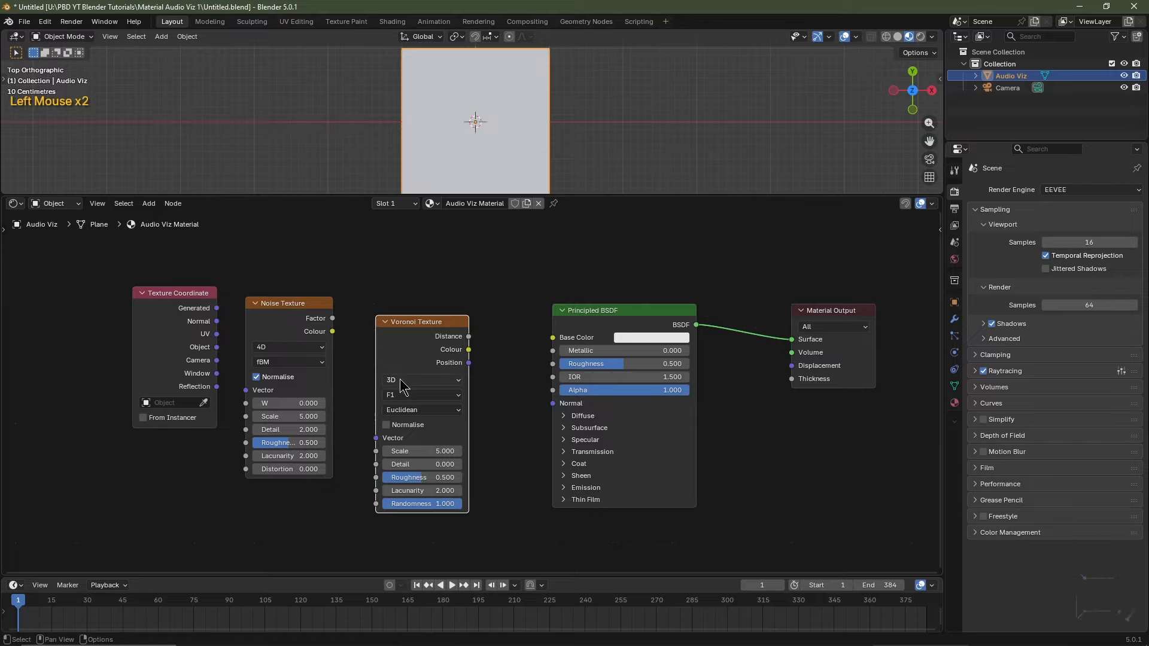
{"action": "left_click_drag", "start_coordinate": [400, 378], "coordinate": [413, 449]}
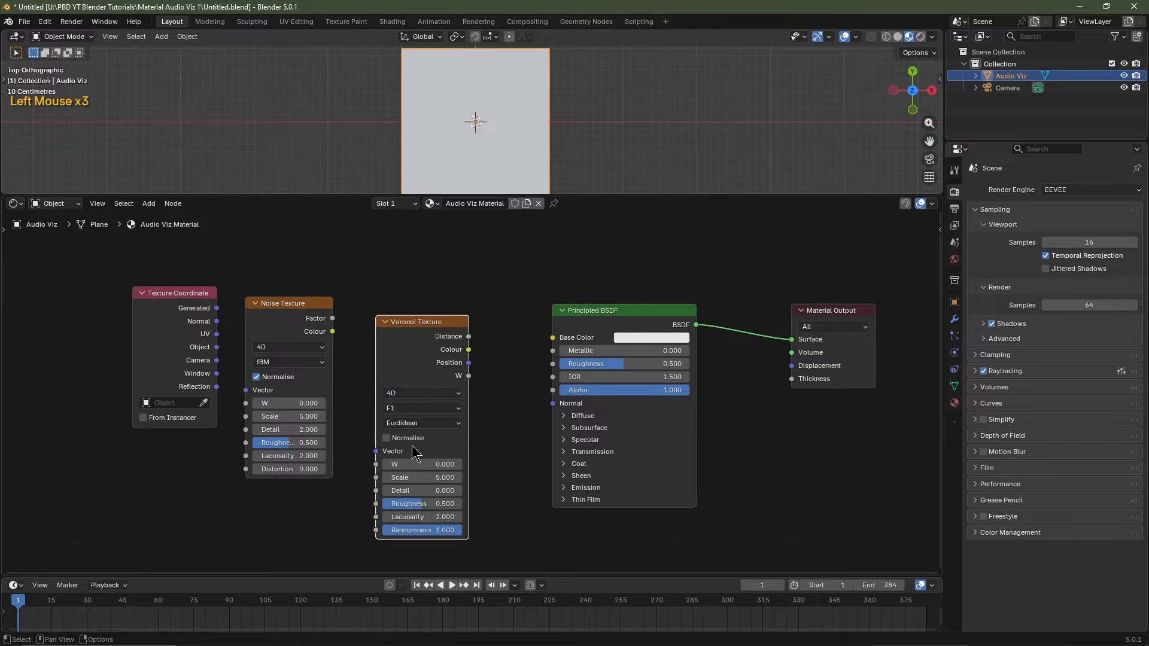
{"action": "left_click_drag", "start_coordinate": [217, 347], "coordinate": [248, 399]}
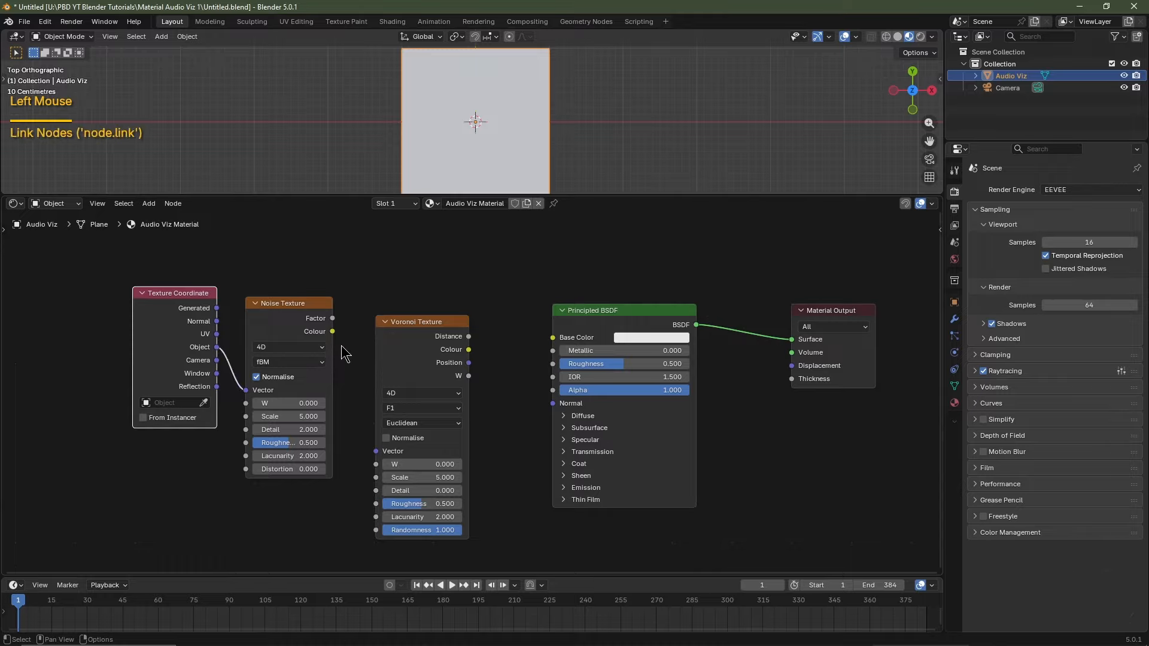
{"action": "left_click_drag", "start_coordinate": [332, 332], "coordinate": [377, 449]}
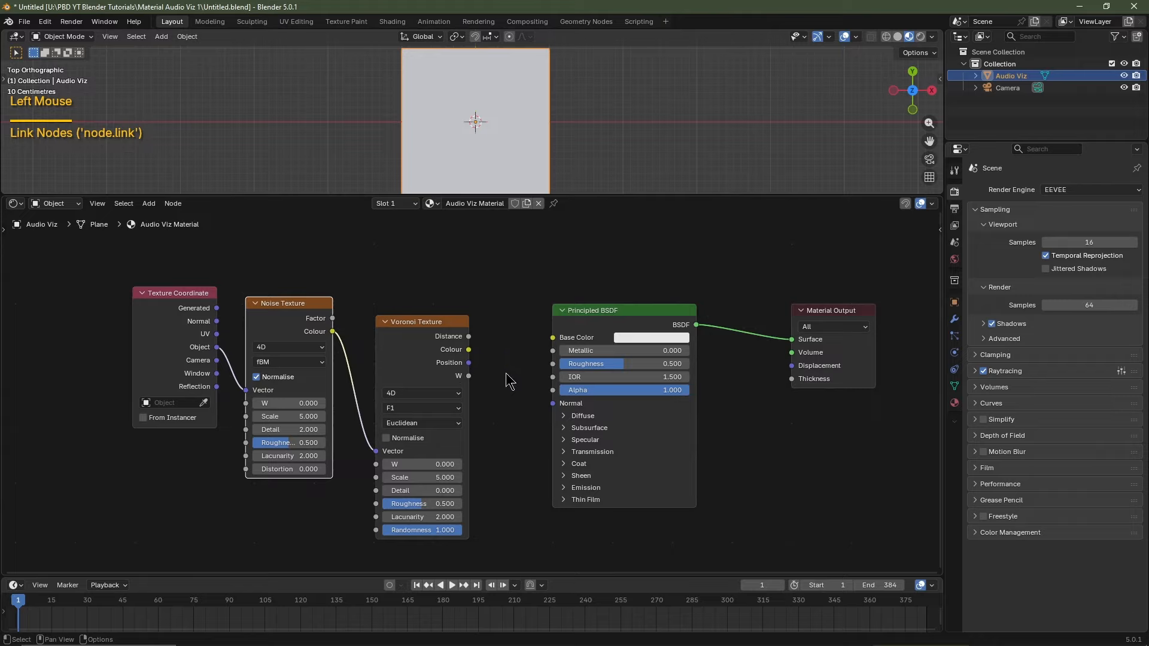
{"action": "left_click_drag", "start_coordinate": [469, 337], "coordinate": [550, 345]}
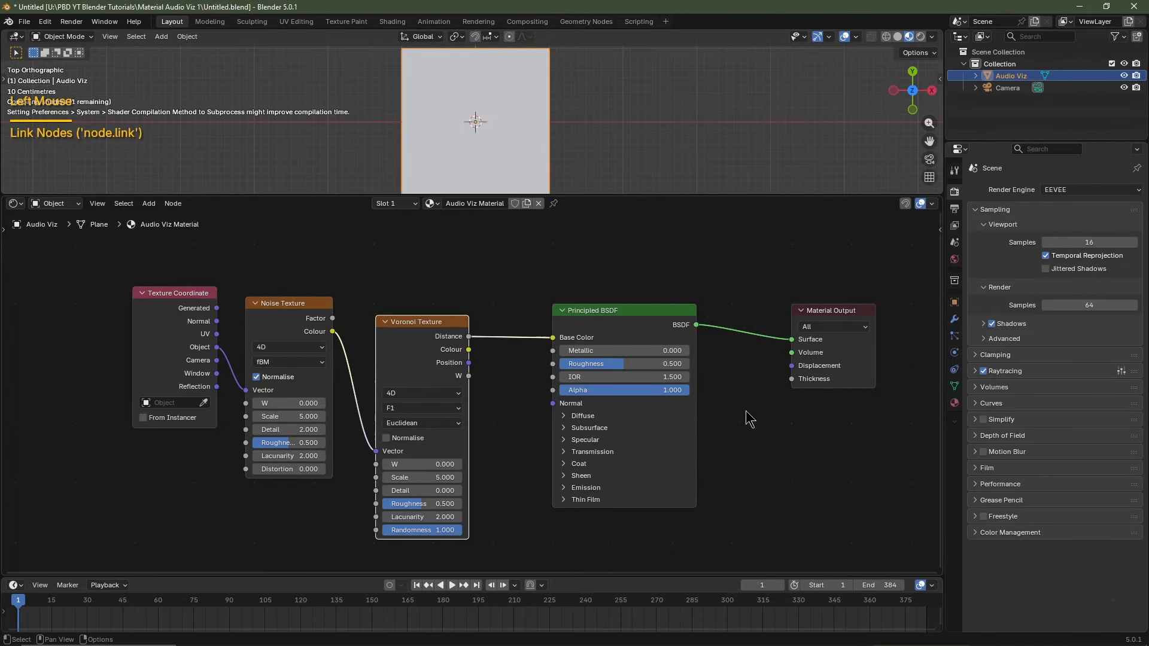
Set the Noise Texture to Hetero Terrain with Scale 2.5, Detail 4 and Roughness 0.
{"action": "left_click", "coordinate": [303, 362]}
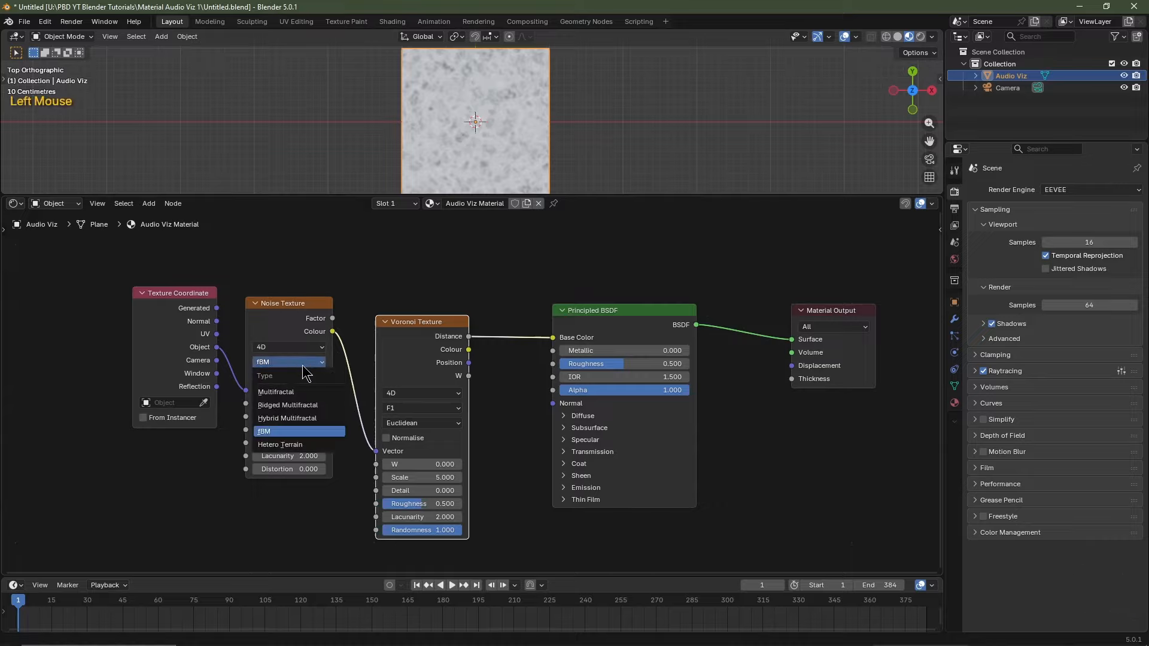
{"action": "left_click", "coordinate": [296, 445]}
{"action": "left_click", "coordinate": [293, 400]}
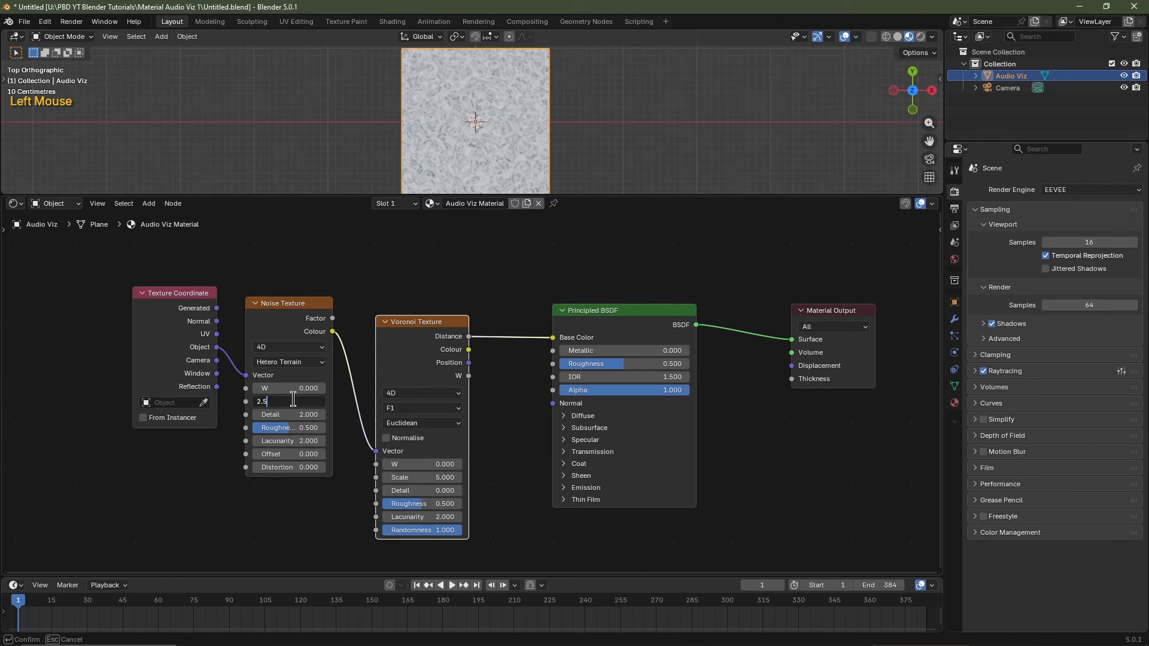
{"action": "type", "text": "2.5"}
{"action": "key", "text": "Tab"}
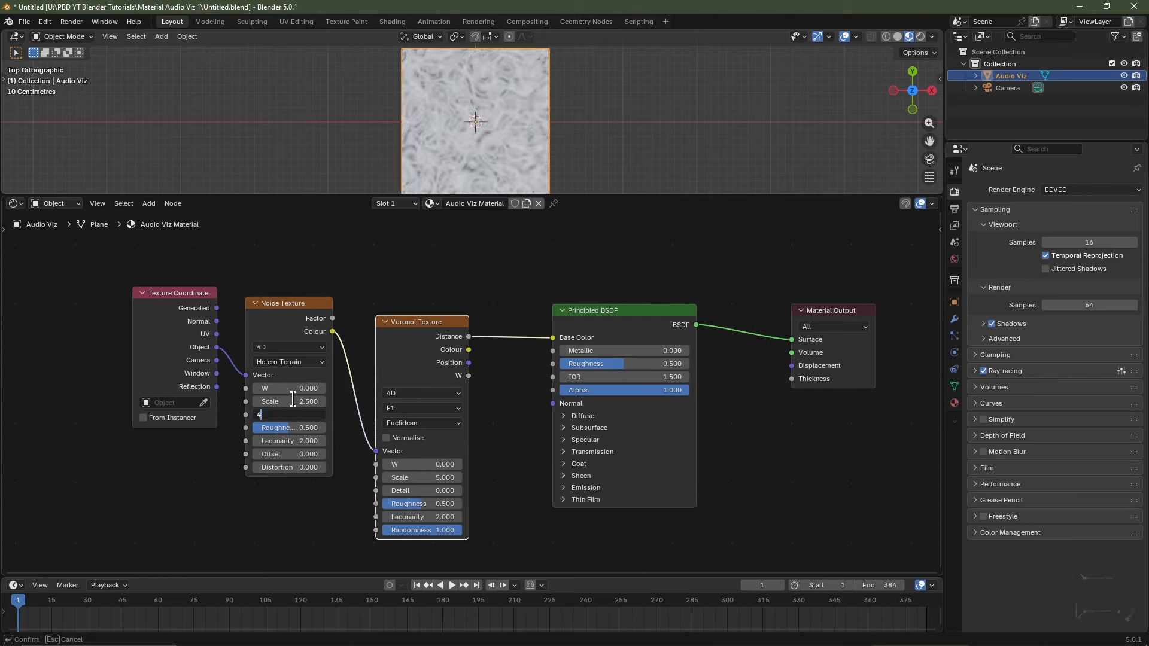
{"action": "key", "text": "Tab"}
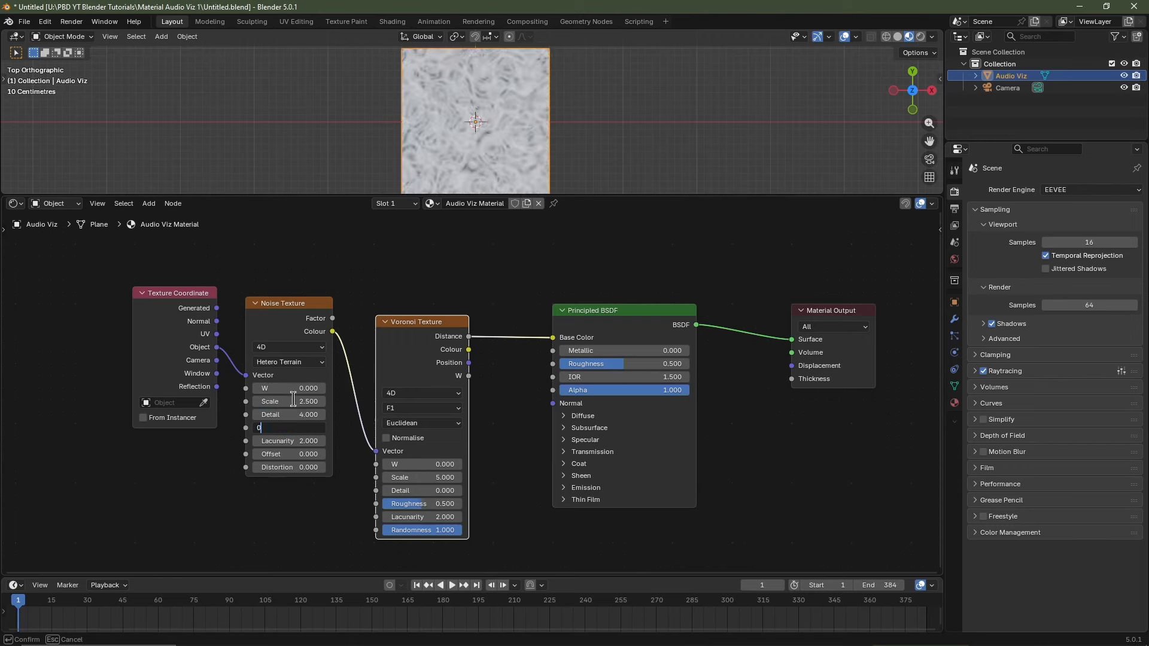
{"action": "key", "text": "Return"}
Give the Voronoi Texture Scale 2.5 and Roughness 0.
{"action": "left_click", "coordinate": [412, 477]}
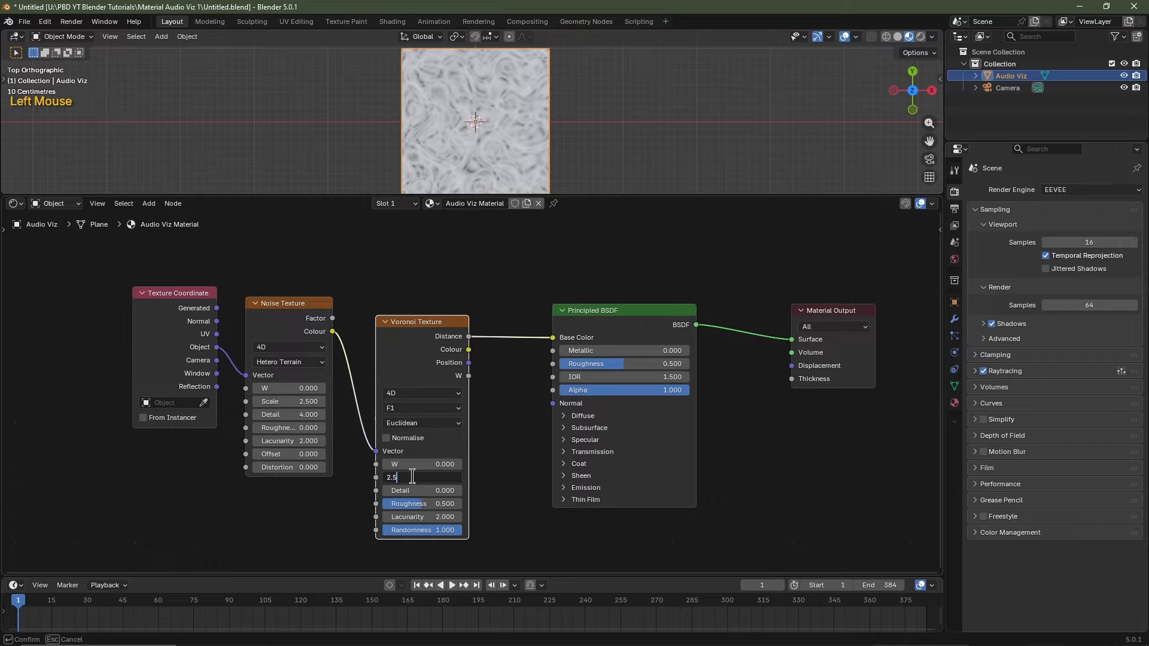
{"action": "key", "text": "Tab"}
{"action": "key", "text": "Tab"}
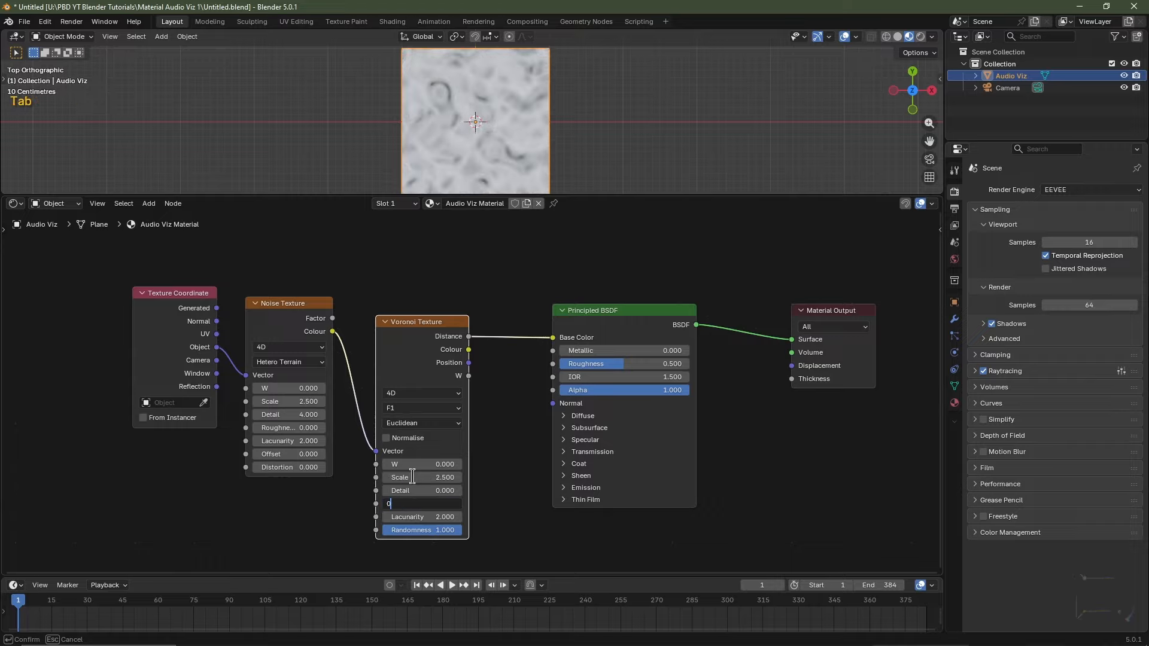
{"action": "type", "text": "0"}
{"action": "key", "text": "Return"}
Insert a Colour Ramp between Voronoi Distance and Base Color and add stops at 0.125–0.875.
{"action": "key", "text": "shift+a"}
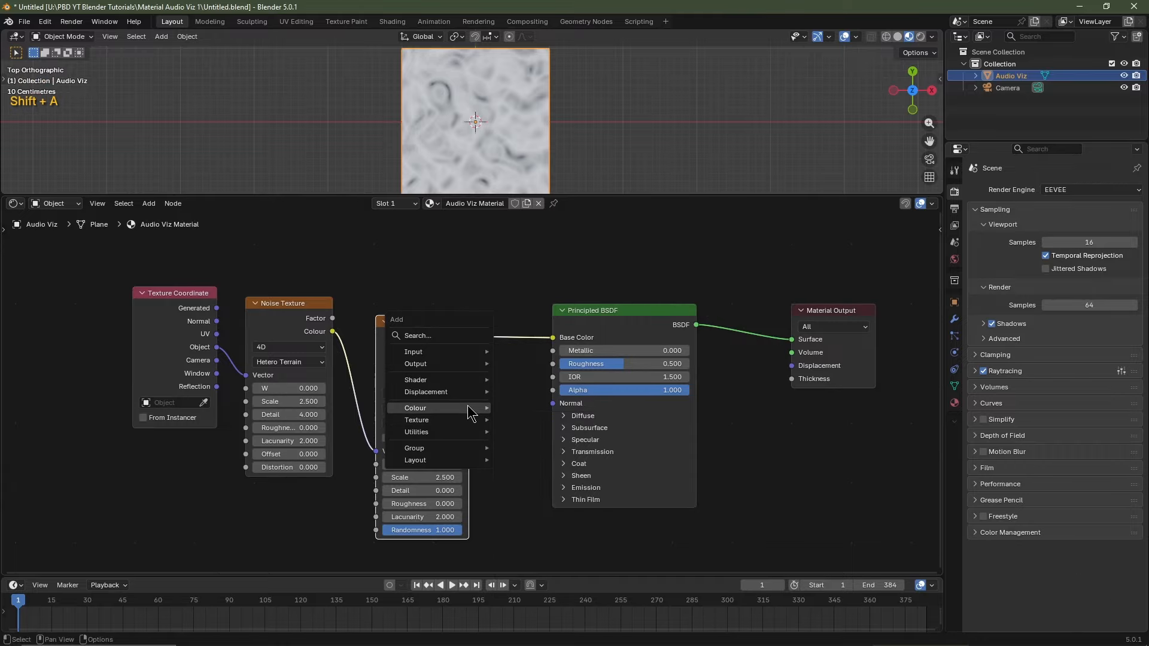
{"action": "mouse_move", "coordinate": [469, 413]}
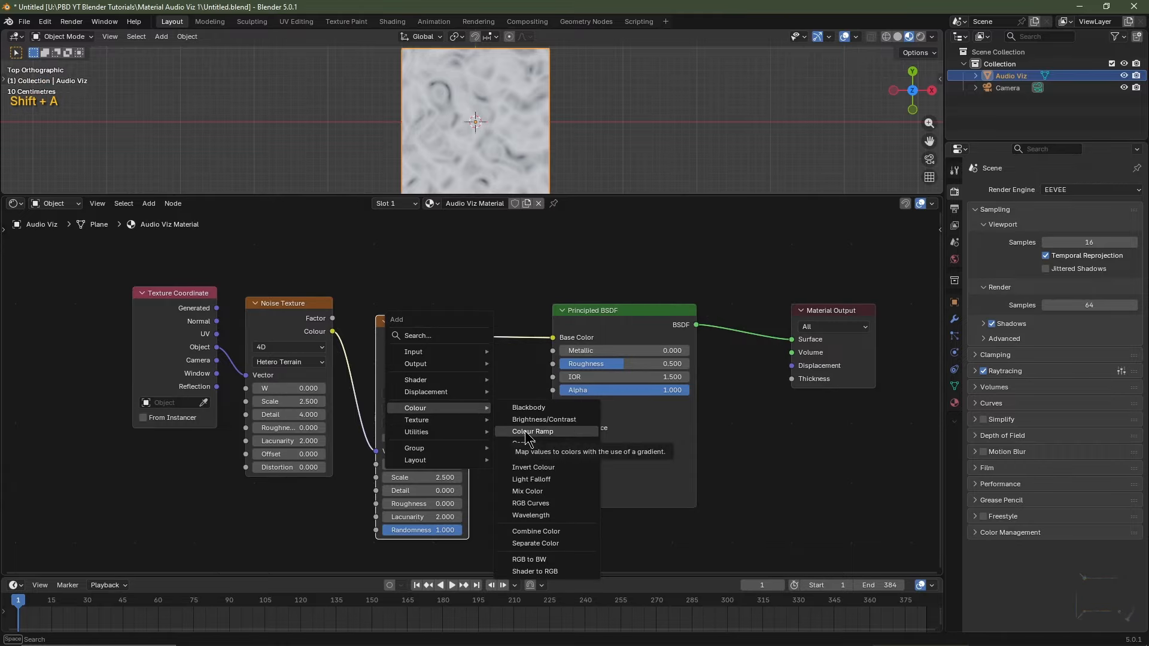
{"action": "left_click", "coordinate": [527, 431]}
{"action": "left_click", "coordinate": [508, 376]}
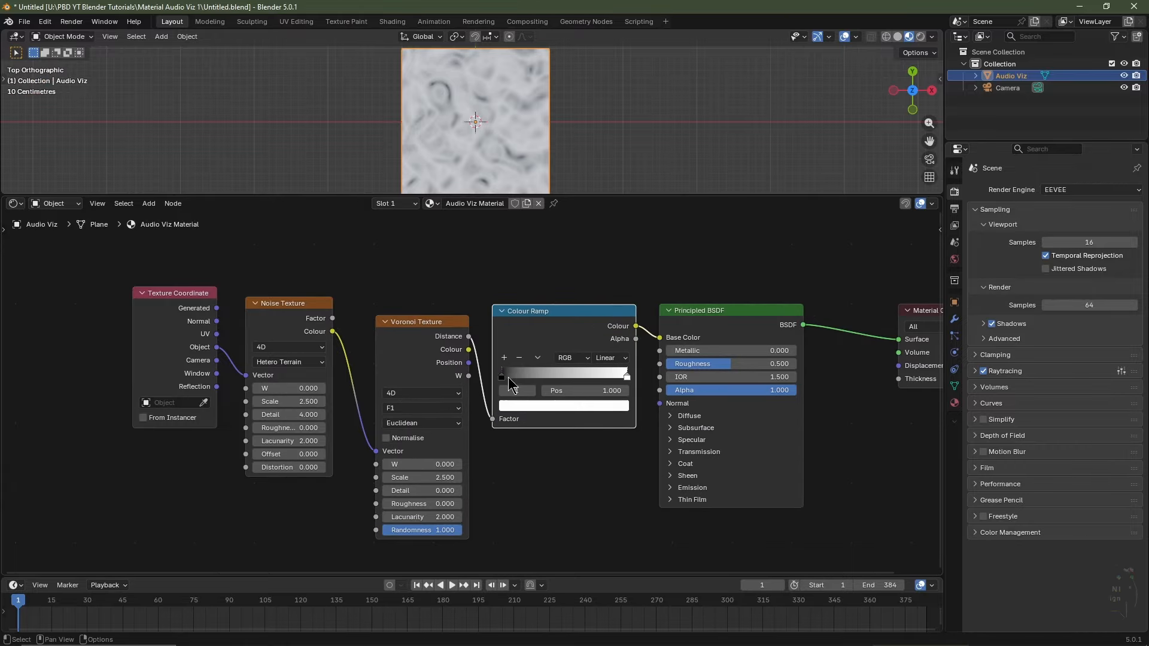
{"action": "left_click", "coordinate": [626, 377]}
{"action": "left_click", "coordinate": [591, 407]}
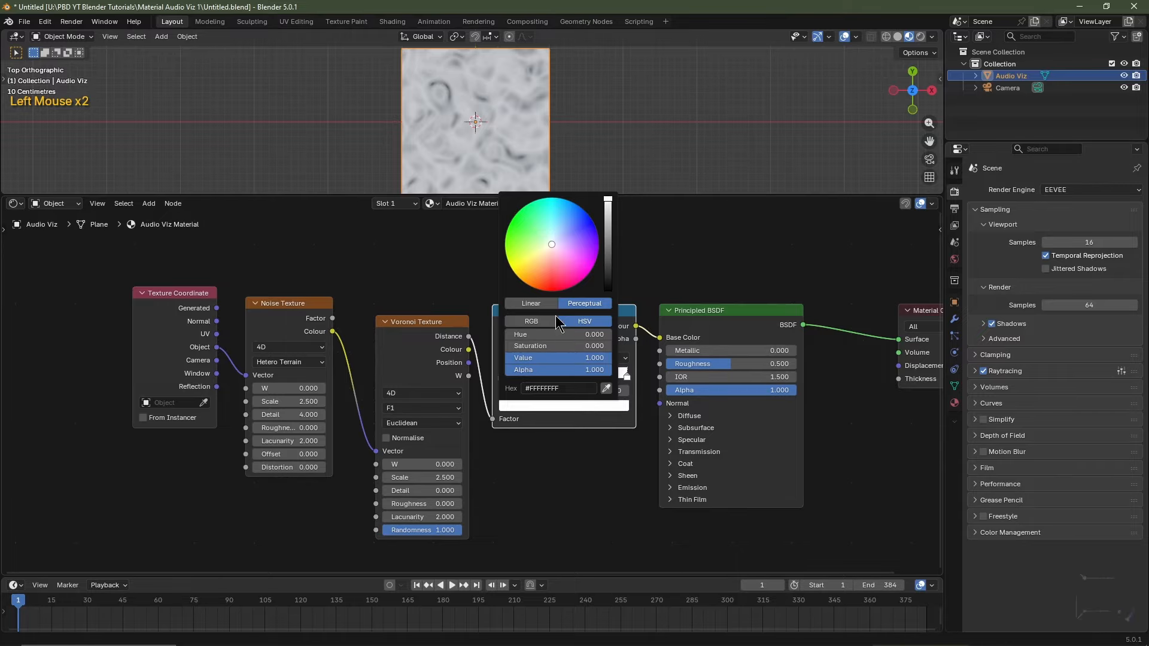
{"action": "scroll", "coordinate": [554, 314], "scroll_direction": "down", "scroll_amount": 20}
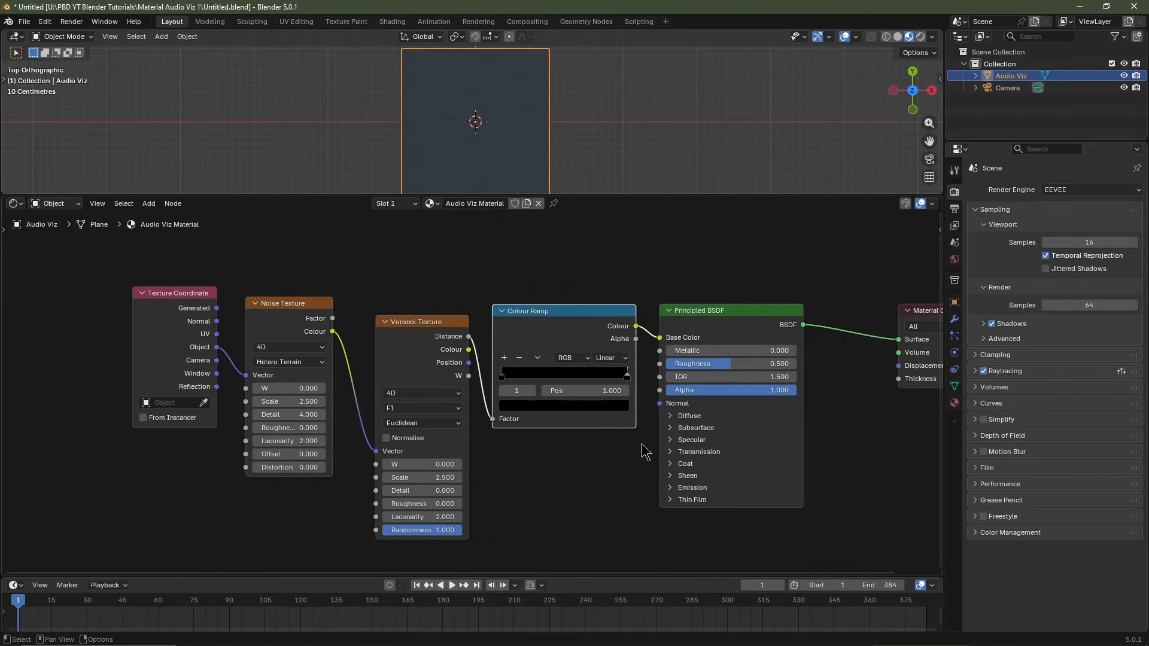
{"action": "scroll", "coordinate": [536, 350], "scroll_direction": "down", "scroll_amount": 2}
{"action": "left_click", "coordinate": [516, 346]}
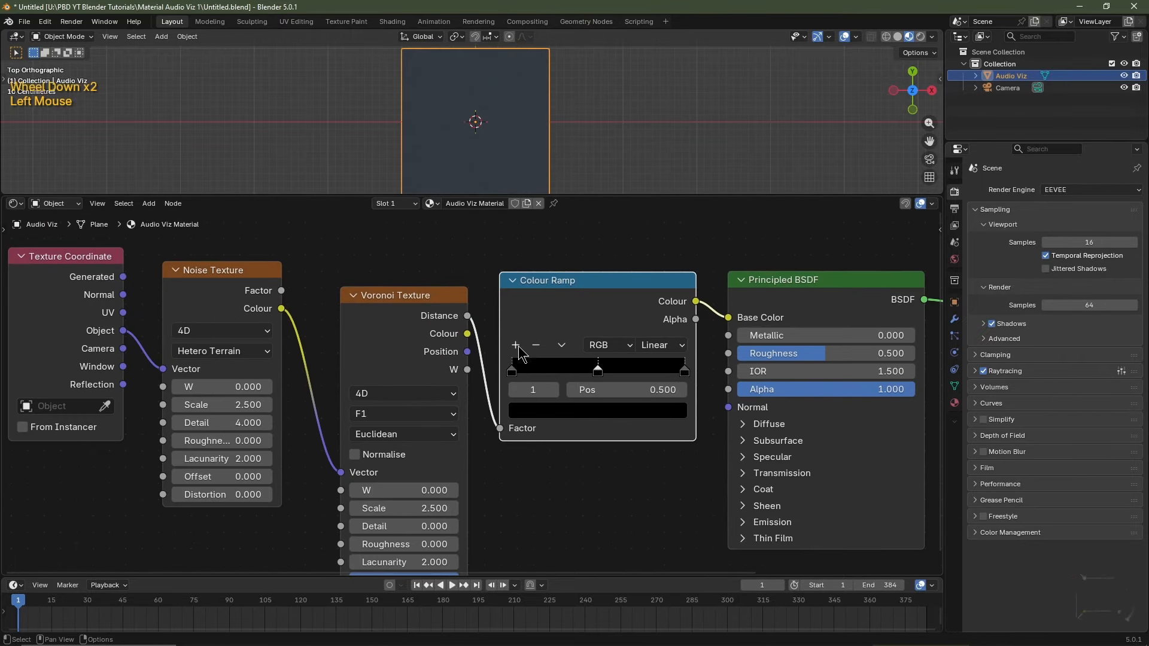
{"action": "left_click", "coordinate": [515, 346]}
{"action": "left_click", "coordinate": [516, 346]}
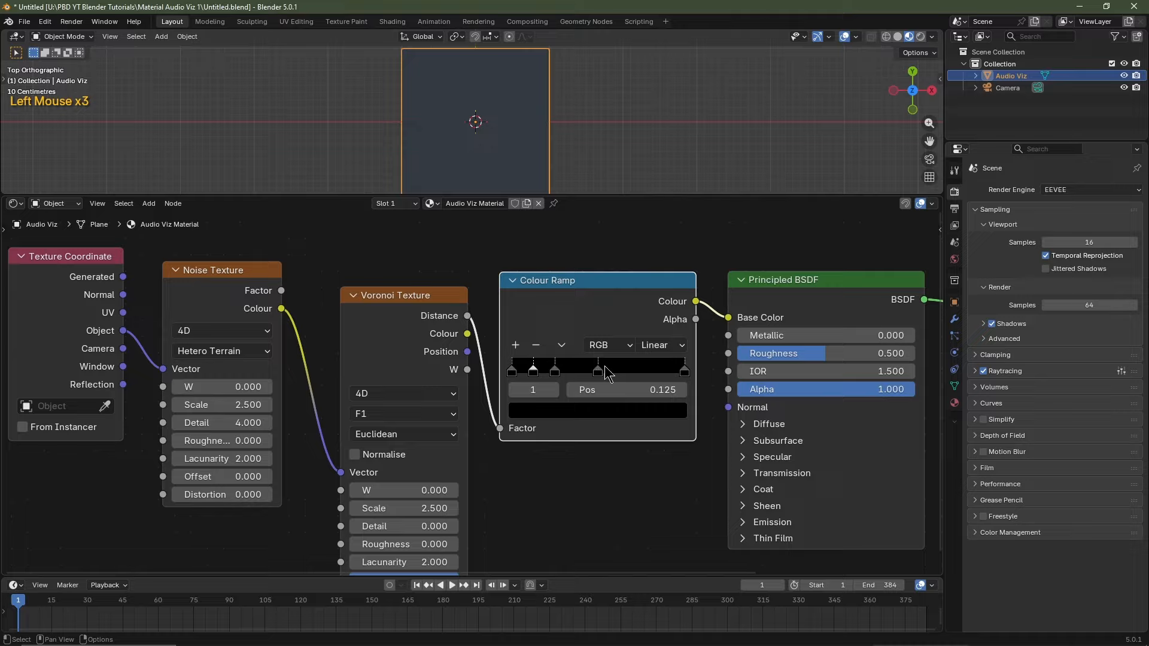
{"action": "left_click", "coordinate": [684, 372]}
{"action": "left_click", "coordinate": [515, 346]}
{"action": "left_click", "coordinate": [684, 382]}
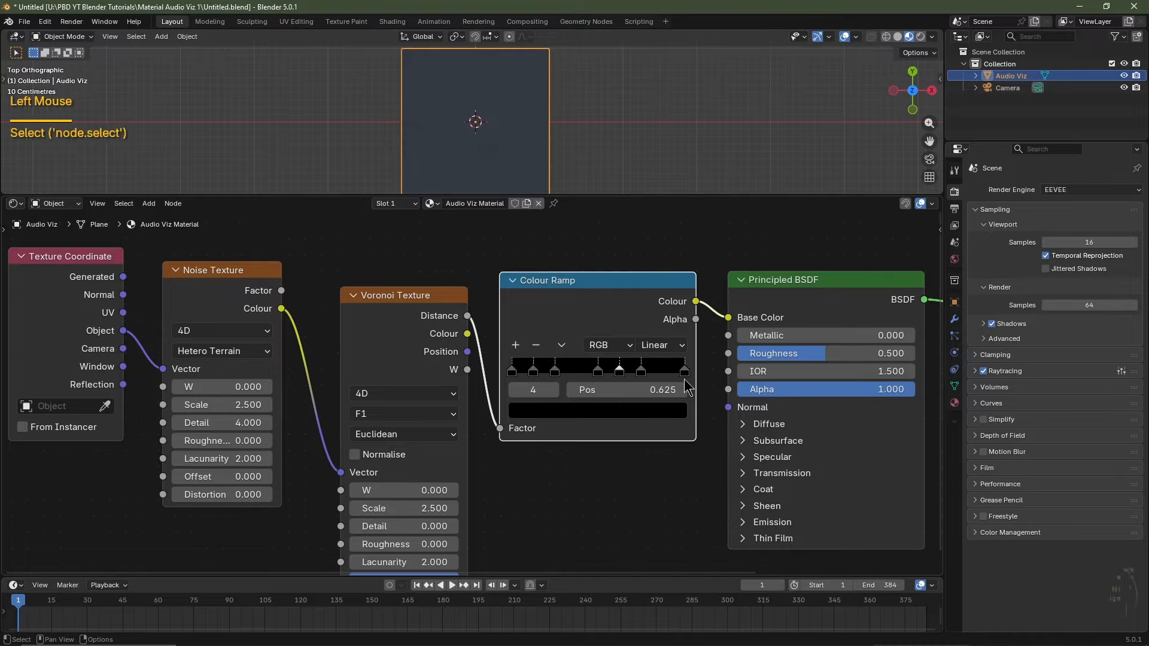
{"action": "left_click", "coordinate": [598, 374]}
{"action": "left_click", "coordinate": [516, 346]}
Colour the 0.125, 0.500 and 0.875 ramp stops green, orange and blue.
{"action": "scroll", "coordinate": [547, 371], "scroll_direction": "up", "scroll_amount": 2}
{"action": "left_click", "coordinate": [546, 371]}
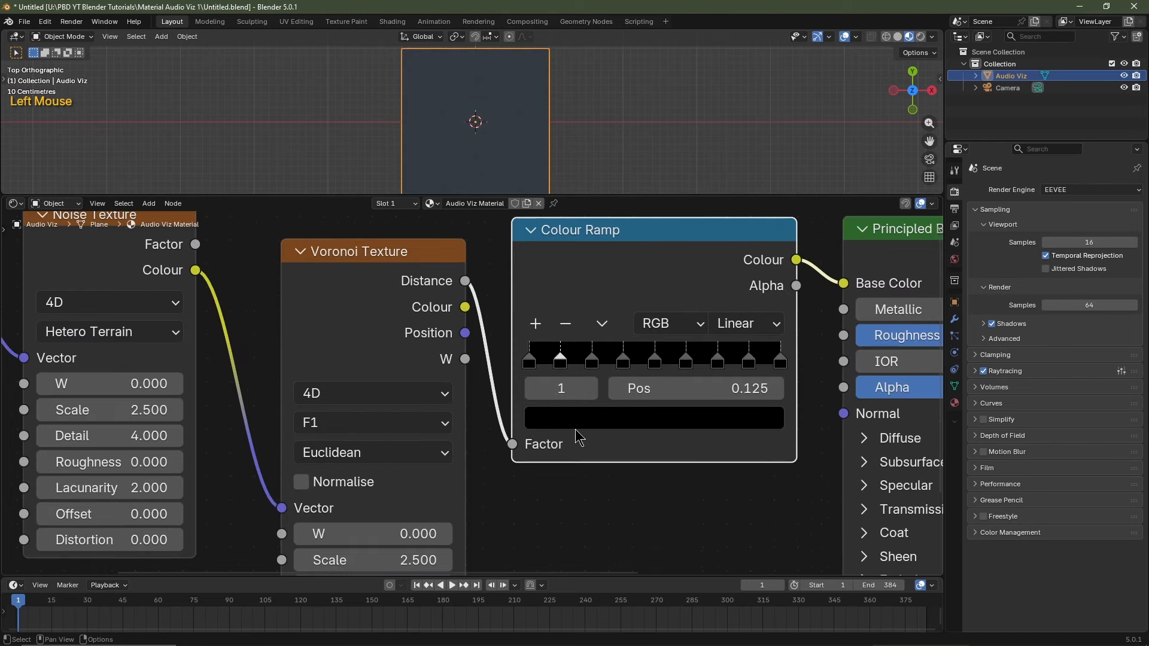
{"action": "left_click", "coordinate": [569, 414]}
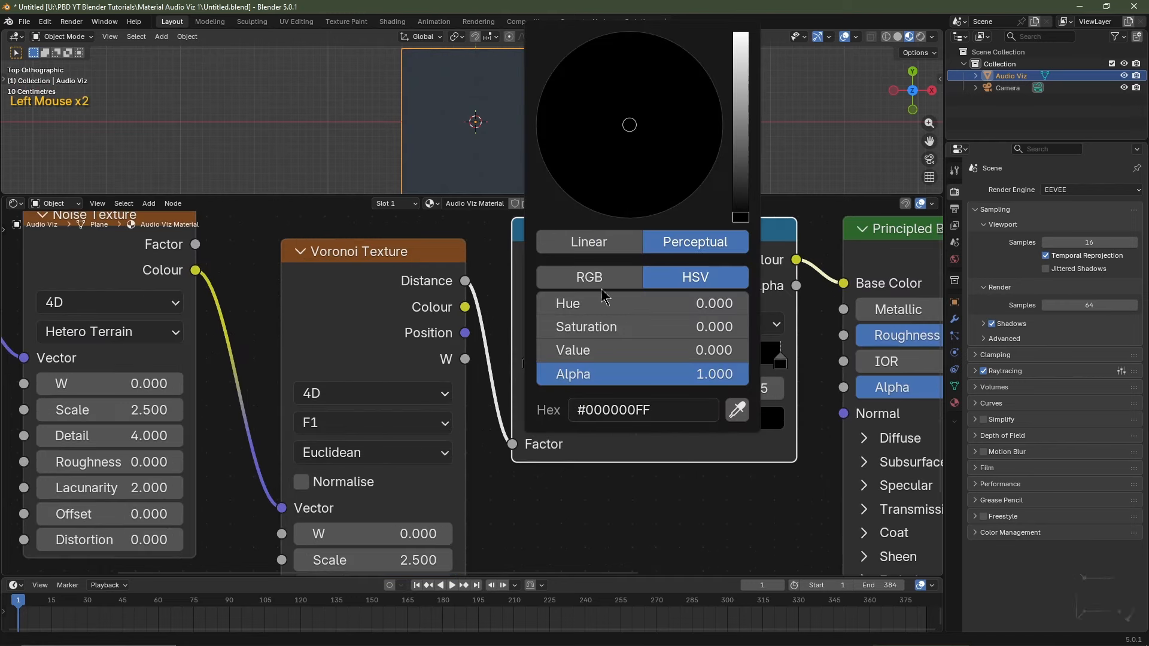
{"action": "scroll", "coordinate": [643, 150], "scroll_direction": "up", "scroll_amount": 20}
{"action": "left_click_drag", "start_coordinate": [643, 150], "coordinate": [576, 59]}
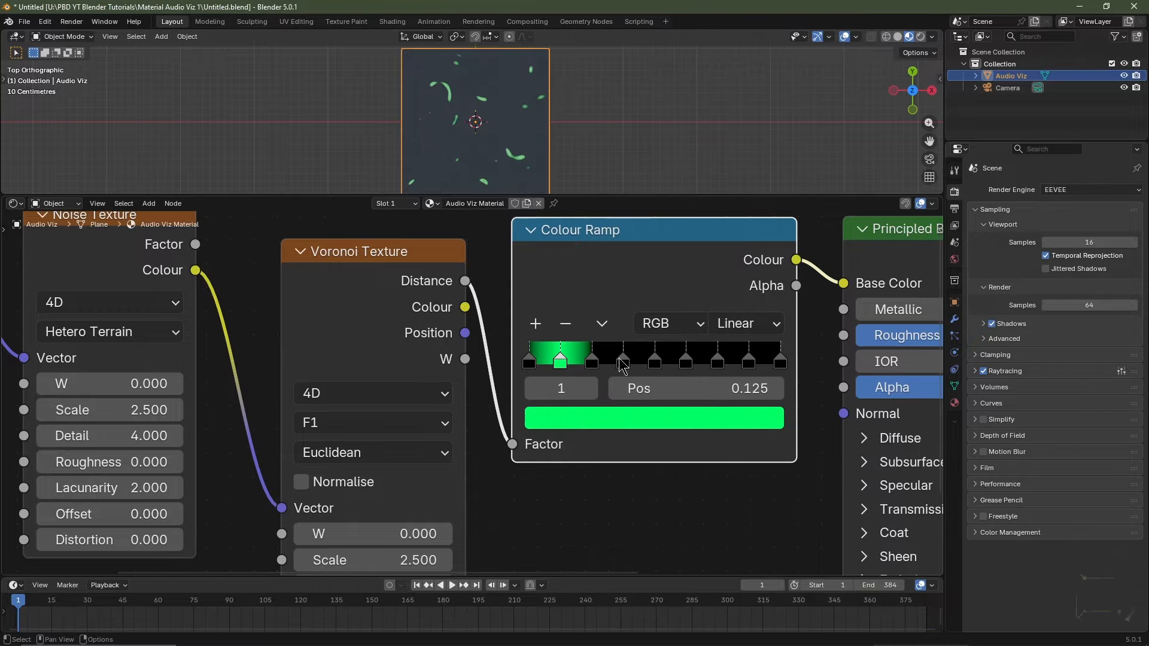
{"action": "left_click", "coordinate": [656, 362]}
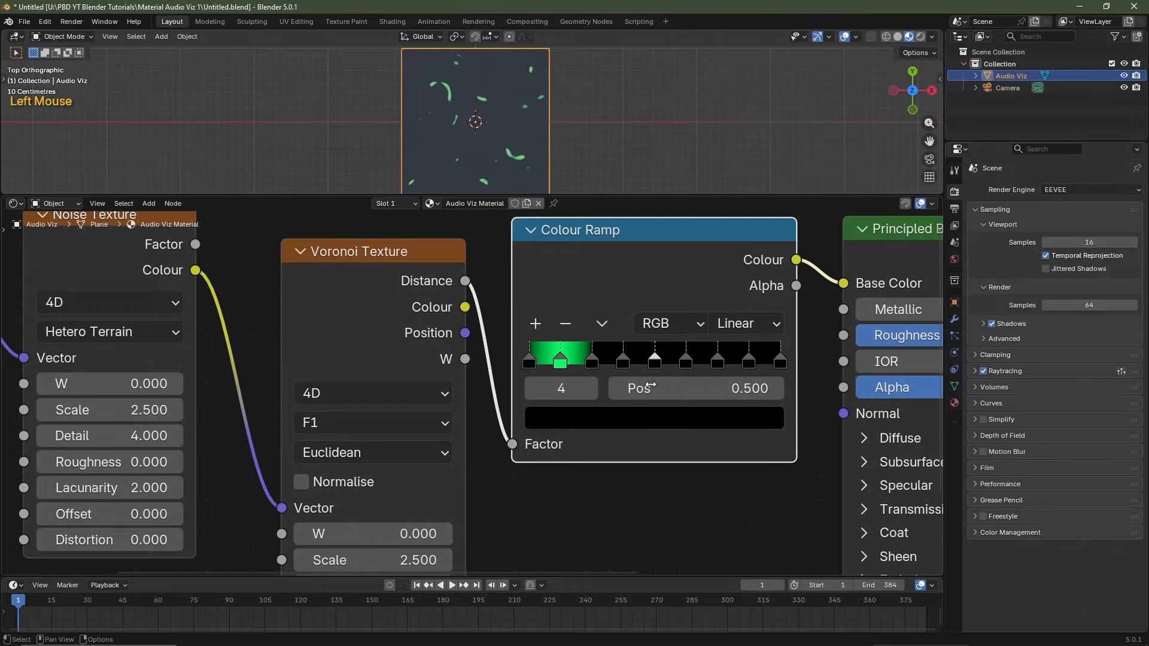
{"action": "left_click", "coordinate": [644, 421]}
{"action": "scroll", "coordinate": [641, 393], "scroll_direction": "up", "scroll_amount": 6}
{"action": "scroll", "coordinate": [642, 394], "scroll_direction": "up", "scroll_amount": 14}
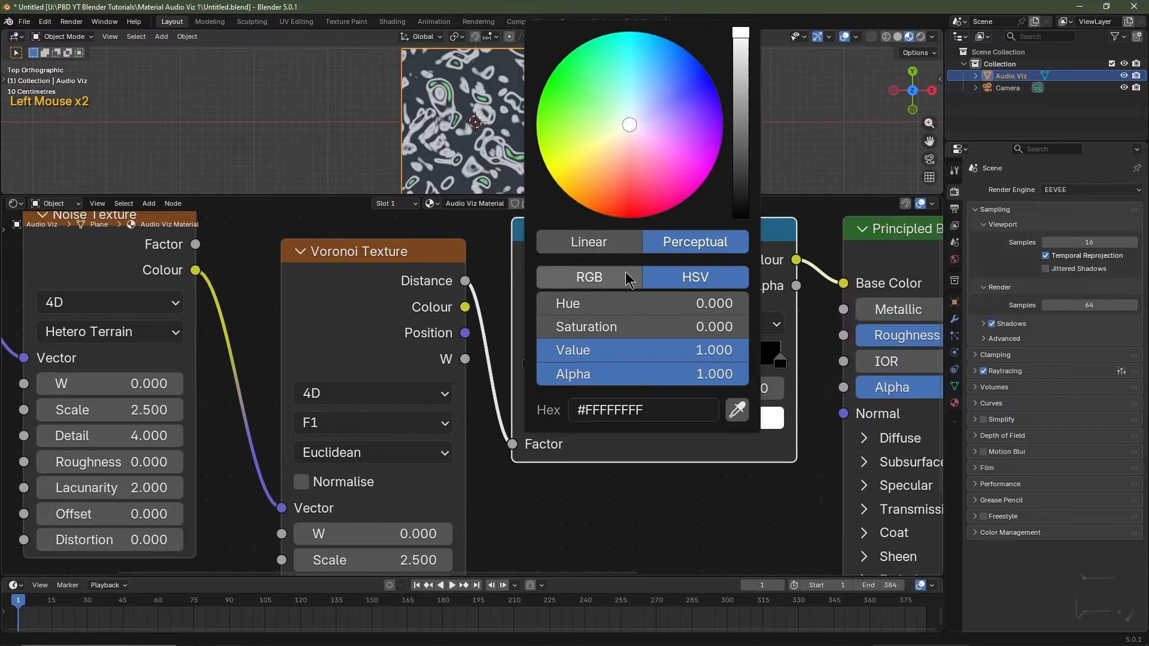
{"action": "left_click_drag", "start_coordinate": [609, 212], "coordinate": [592, 210]}
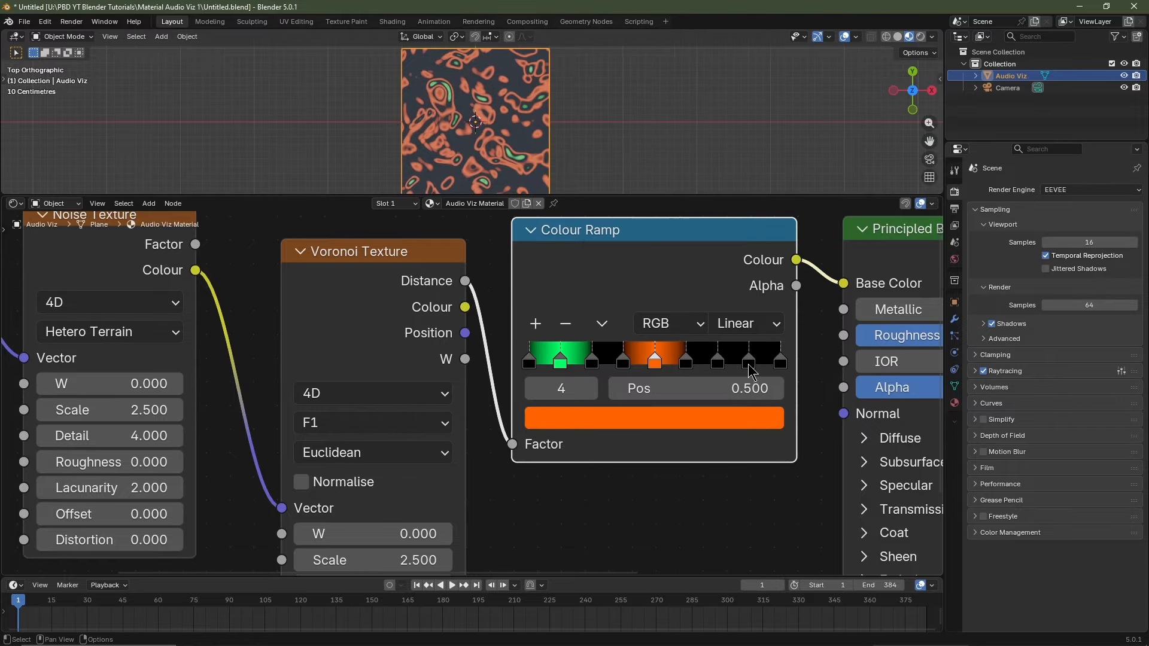
{"action": "left_click", "coordinate": [748, 362]}
{"action": "left_click", "coordinate": [694, 423]}
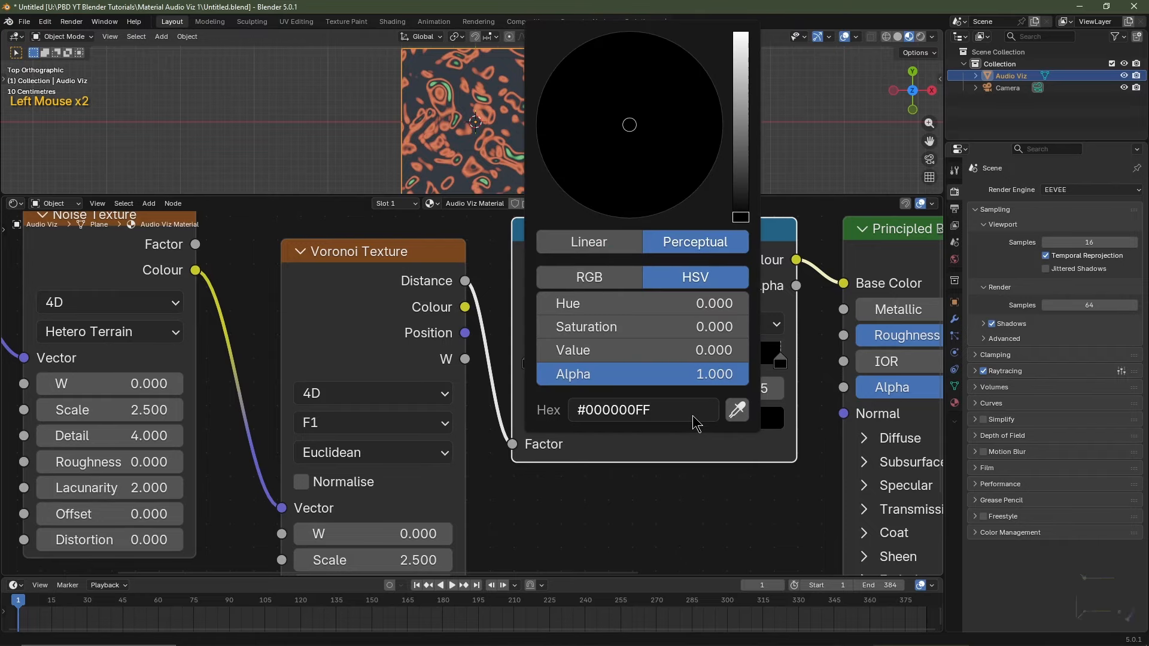
{"action": "scroll", "coordinate": [670, 349], "scroll_direction": "up", "scroll_amount": 20}
{"action": "left_click_drag", "start_coordinate": [646, 113], "coordinate": [686, 51]}
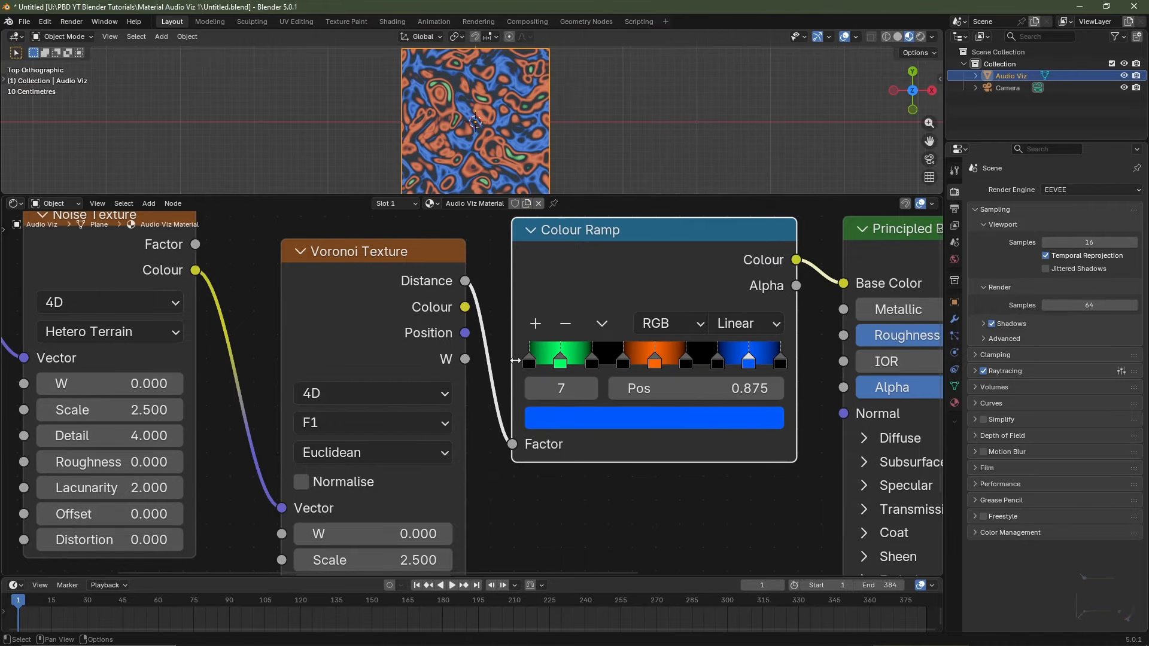
Move the black ramp stops beside the green, orange and blue stops to form bands.
{"action": "left_click_drag", "start_coordinate": [529, 363], "coordinate": [572, 363]}
{"action": "left_click_drag", "start_coordinate": [623, 363], "coordinate": [664, 363]}
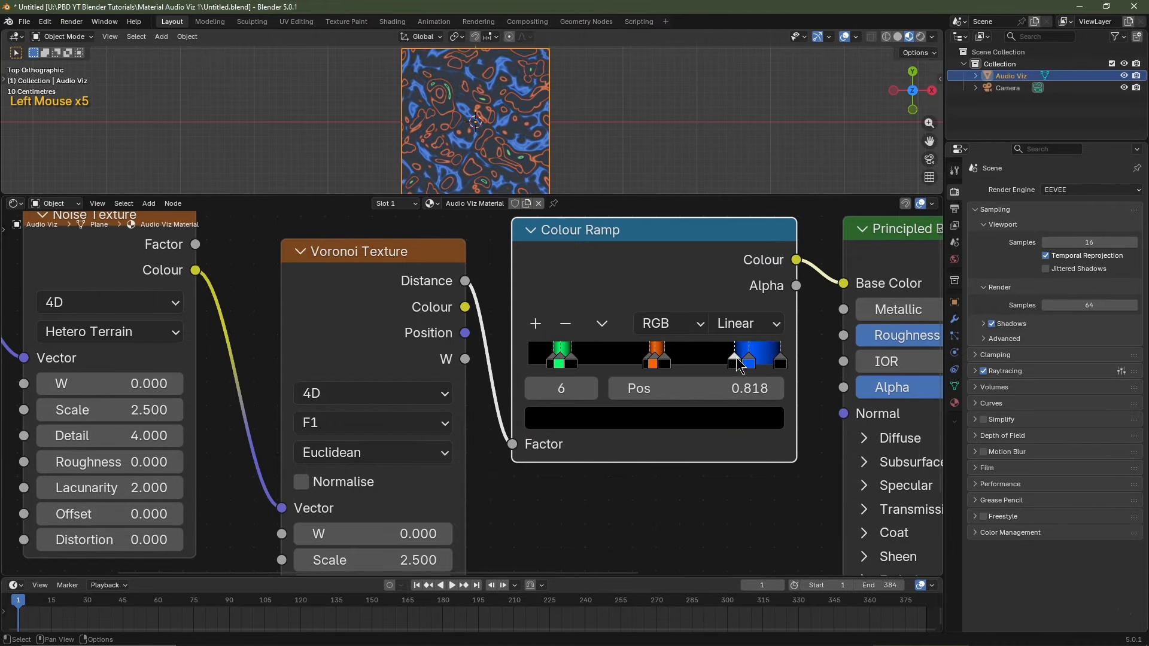
{"action": "left_click_drag", "start_coordinate": [780, 363], "coordinate": [762, 363]}
{"action": "mouse_move", "coordinate": [717, 363]}
{"action": "left_mouse_down"}
{"action": "mouse_move", "coordinate": [736, 365]}
{"action": "mouse_move", "coordinate": [694, 362]}
{"action": "left_mouse_up"}
{"action": "left_click_drag", "start_coordinate": [748, 363], "coordinate": [710, 364]}
{"action": "left_click_drag", "start_coordinate": [762, 363], "coordinate": [721, 363]}
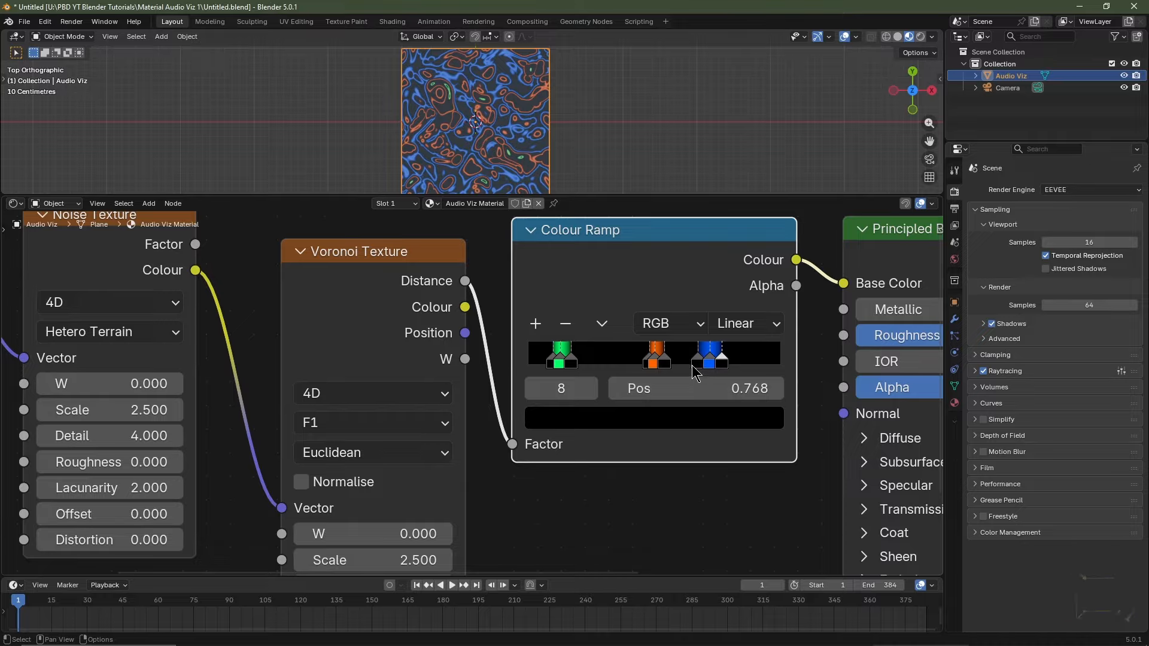
Add a new stop near the ramp's end and colour it pink-red.
{"action": "left_click", "coordinate": [694, 361]}
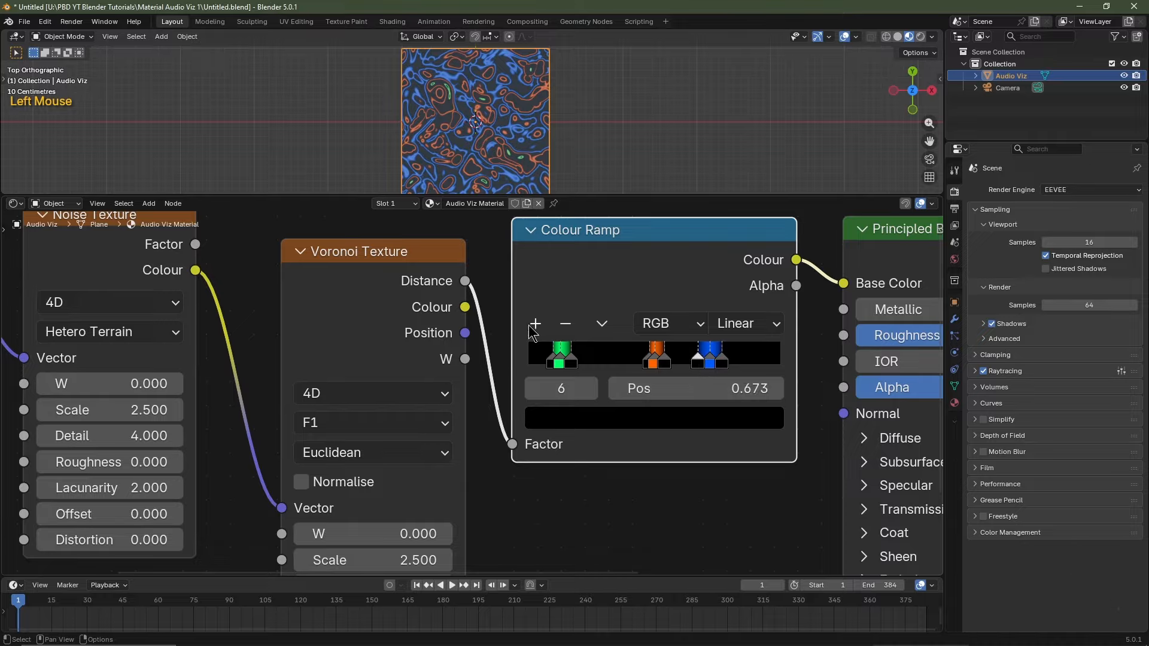
{"action": "left_click", "coordinate": [531, 325]}
{"action": "left_click_drag", "start_coordinate": [683, 361], "coordinate": [794, 365]}
{"action": "left_click", "coordinate": [534, 321]}
{"action": "left_click", "coordinate": [534, 321]}
{"action": "key", "text": "ctrl+z"}
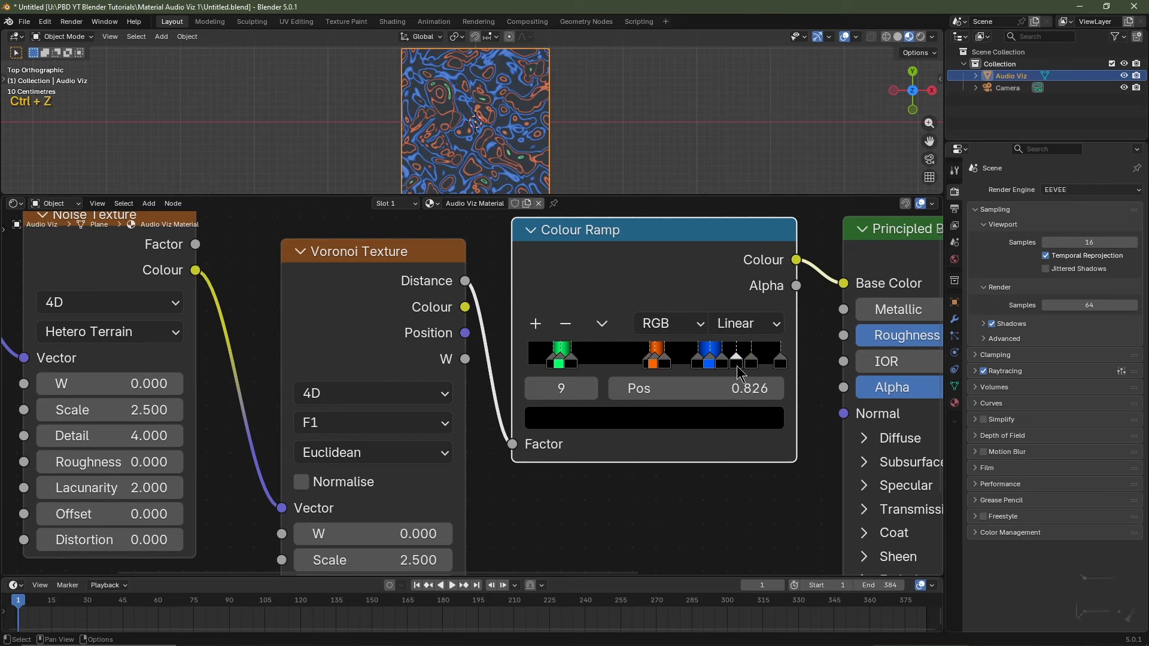
{"action": "left_click", "coordinate": [753, 361]}
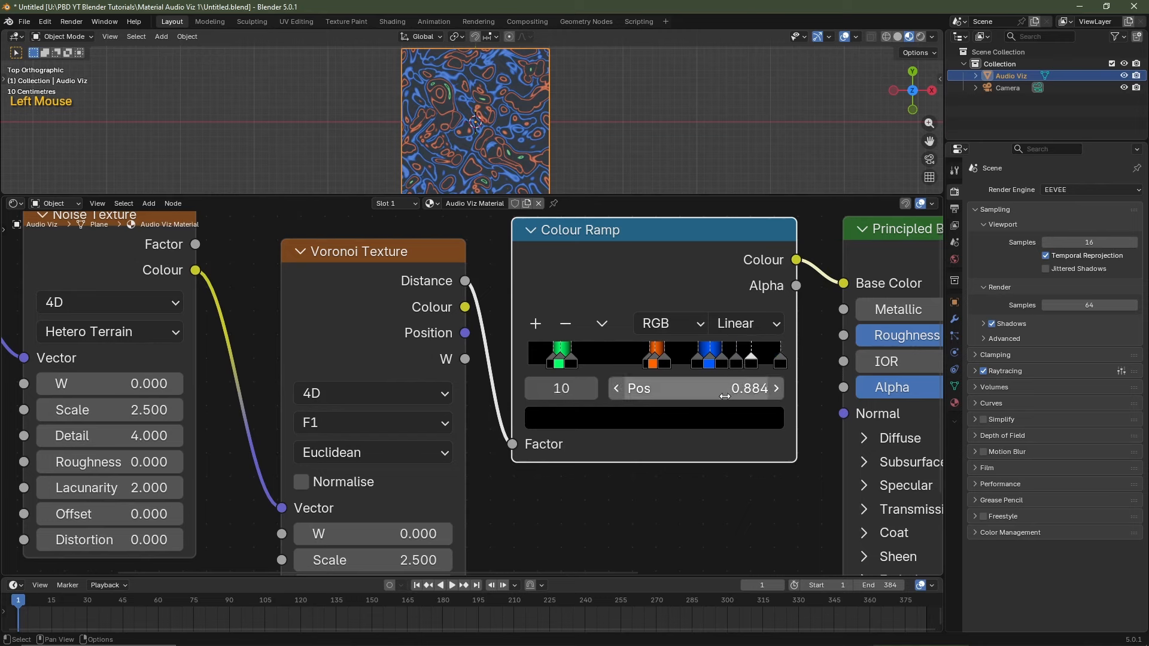
{"action": "left_click", "coordinate": [716, 424]}
{"action": "scroll", "coordinate": [670, 220], "scroll_direction": "up", "scroll_amount": 20}
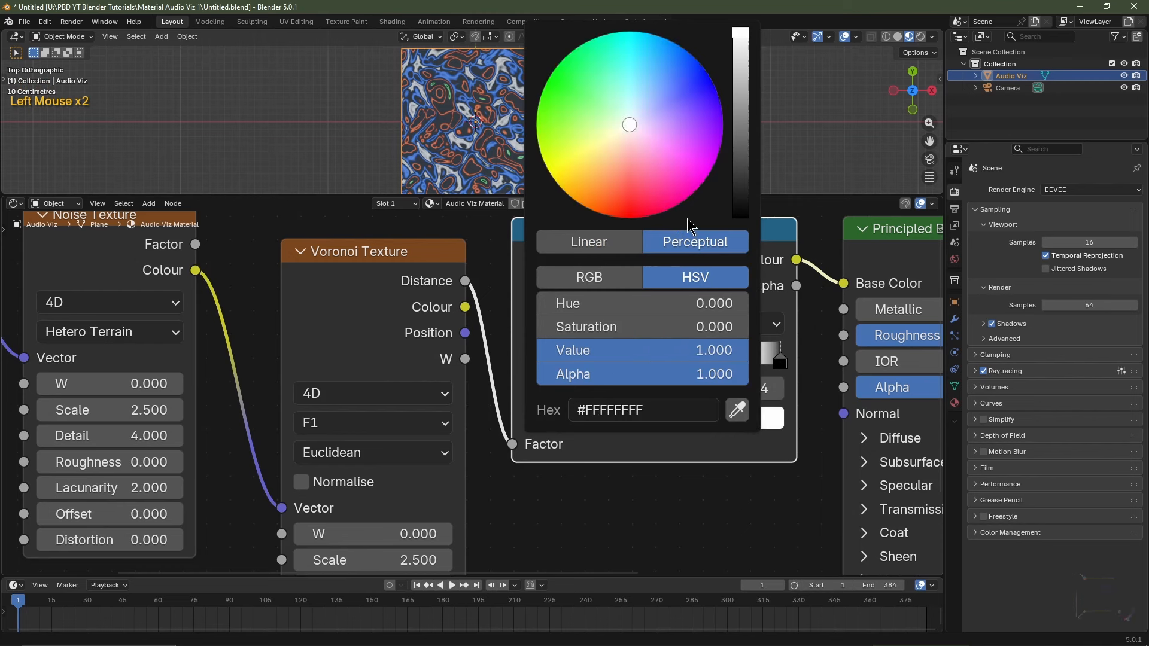
{"action": "left_click_drag", "start_coordinate": [655, 187], "coordinate": [649, 217]}
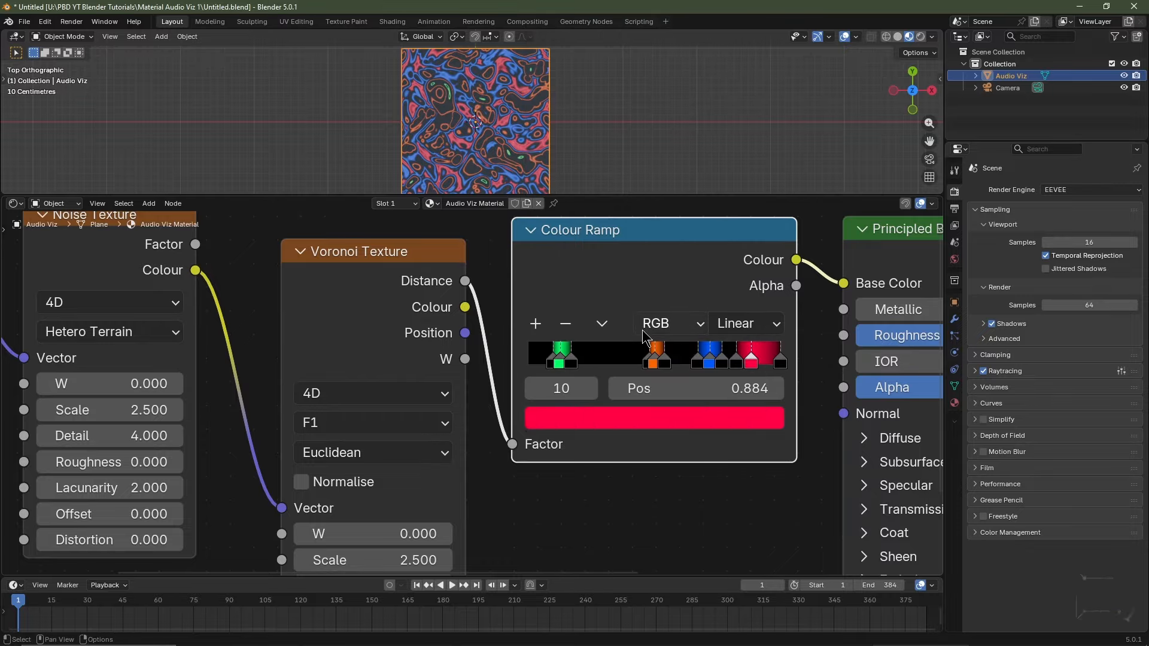
Narrow the green, orange, blue and red bands into thin lines between black stops.
{"action": "left_click_drag", "start_coordinate": [571, 362], "coordinate": [582, 363]}
{"action": "left_click_drag", "start_coordinate": [560, 362], "coordinate": [574, 362]}
{"action": "left_click_drag", "start_coordinate": [551, 361], "coordinate": [566, 362]}
{"action": "left_click_drag", "start_coordinate": [648, 362], "coordinate": [631, 362]}
{"action": "left_click_drag", "start_coordinate": [654, 362], "coordinate": [637, 362]}
{"action": "left_click_drag", "start_coordinate": [664, 362], "coordinate": [645, 362]}
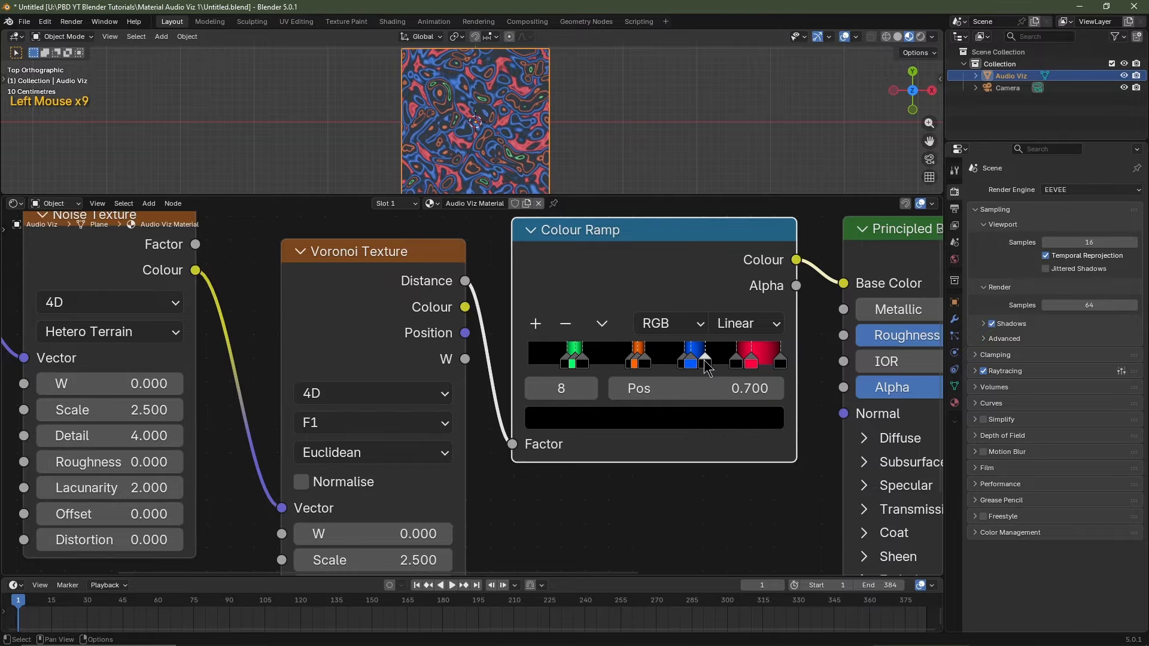
{"action": "left_click_drag", "start_coordinate": [750, 362], "coordinate": [742, 361]}
{"action": "left_click_drag", "start_coordinate": [779, 363], "coordinate": [750, 363]}
{"action": "left_click_drag", "start_coordinate": [736, 362], "coordinate": [728, 363]}
{"action": "left_click_drag", "start_coordinate": [742, 363], "coordinate": [733, 362]}
{"action": "left_click_drag", "start_coordinate": [750, 363], "coordinate": [744, 363]}
{"action": "scroll", "coordinate": [471, 112], "scroll_direction": "up", "scroll_amount": 7}
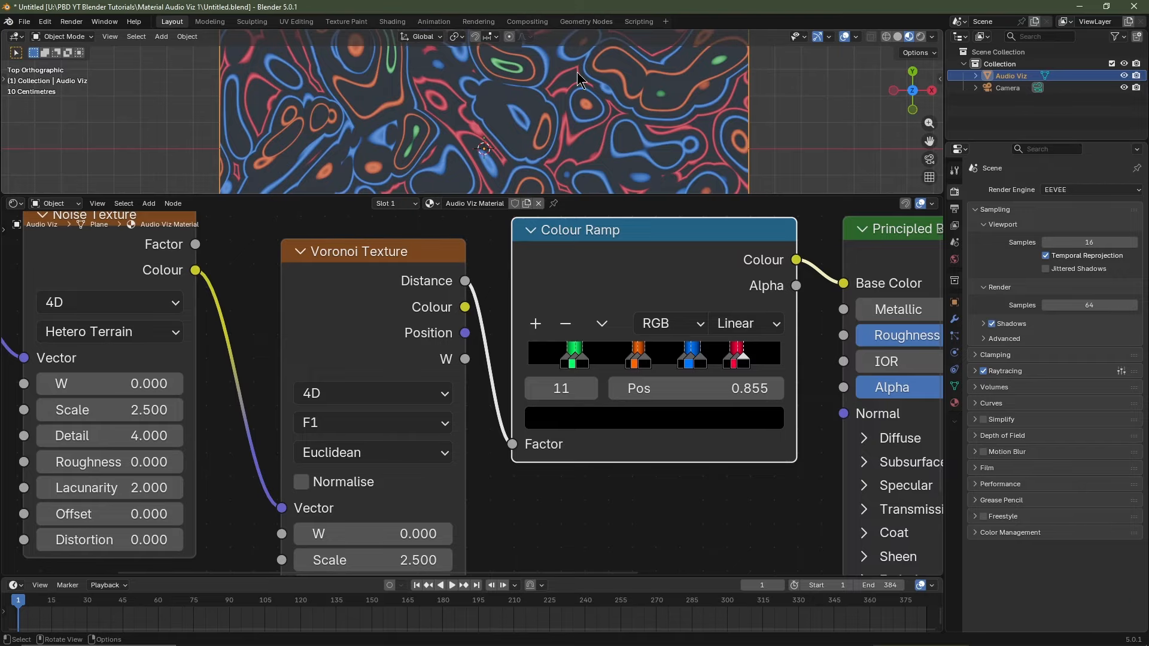
{"action": "scroll", "coordinate": [471, 113], "scroll_direction": "down", "scroll_amount": 5}
{"action": "scroll", "coordinate": [485, 494], "scroll_direction": "down", "scroll_amount": 2}
{"action": "middle_click_drag", "start_coordinate": [658, 532], "coordinate": [423, 500]}
Insert a Hue/Saturation/Value node between Colour Ramp and Principled BSDF with Hue 0.000.
{"action": "key", "text": "shift+a"}
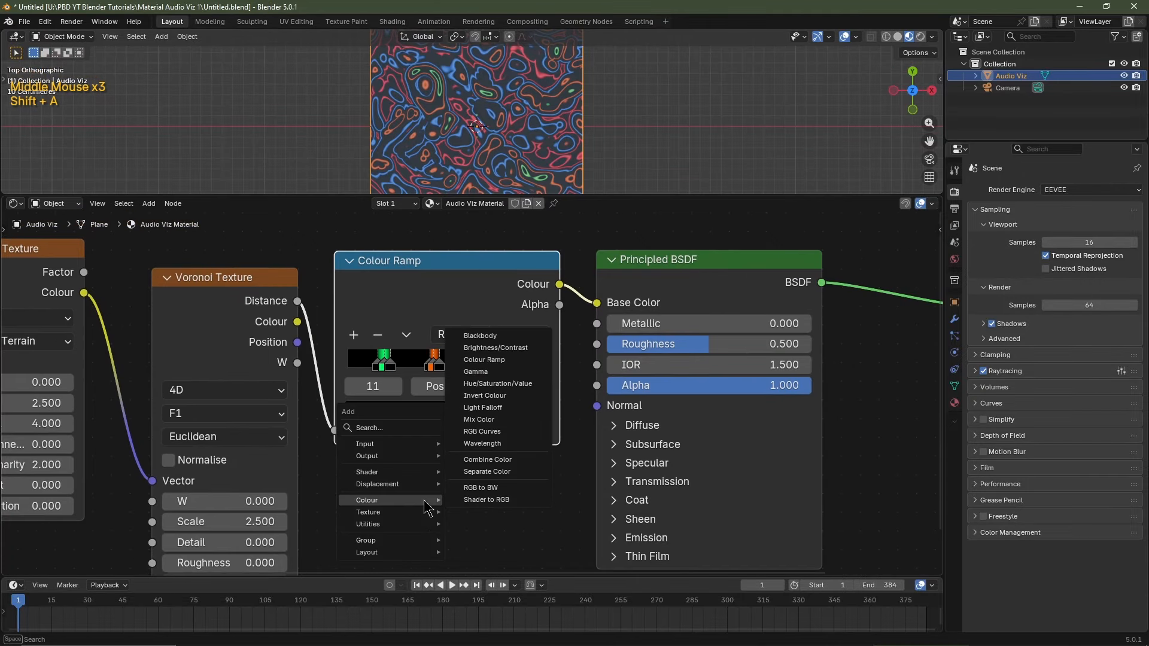
{"action": "left_click", "coordinate": [518, 383]}
{"action": "left_click", "coordinate": [597, 241]}
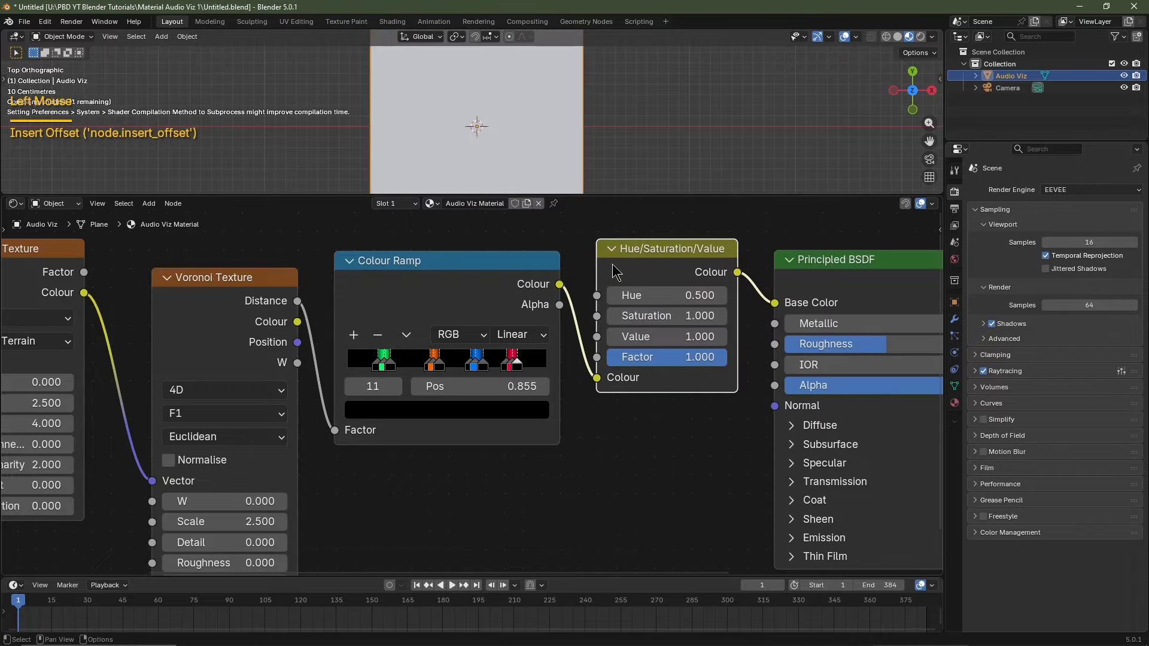
{"action": "left_click_drag", "start_coordinate": [690, 295], "coordinate": [526, 295]}
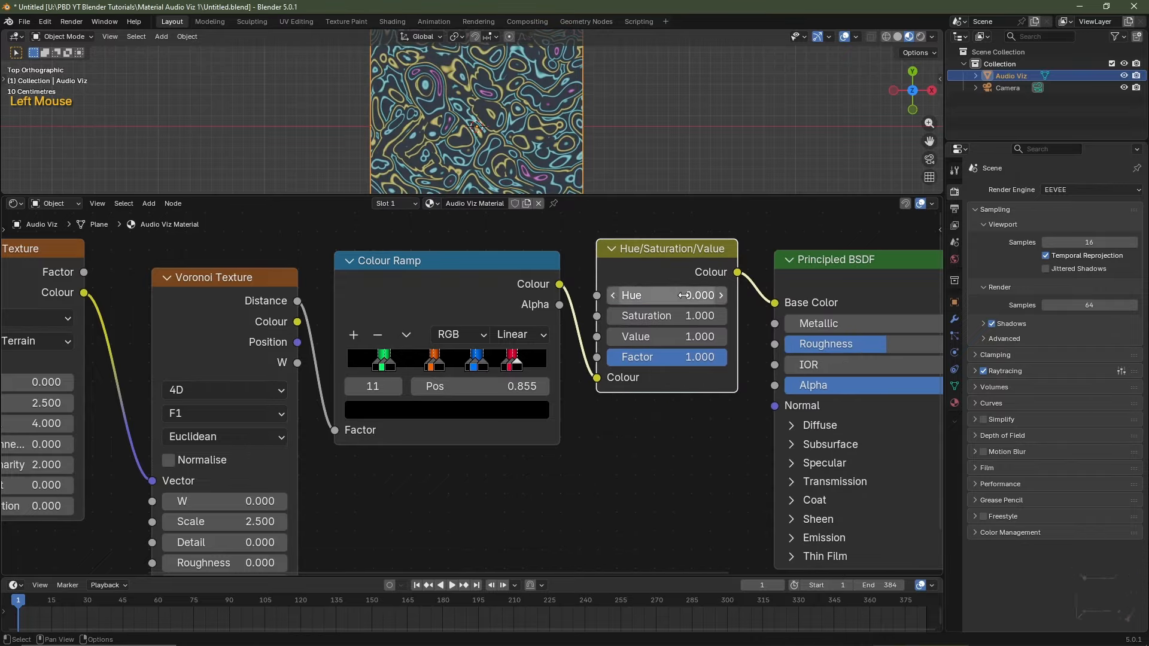
Duplicate the Hue/Saturation/Value node and insert the copy before Principled BSDF.
{"action": "key", "text": "shift+d"}
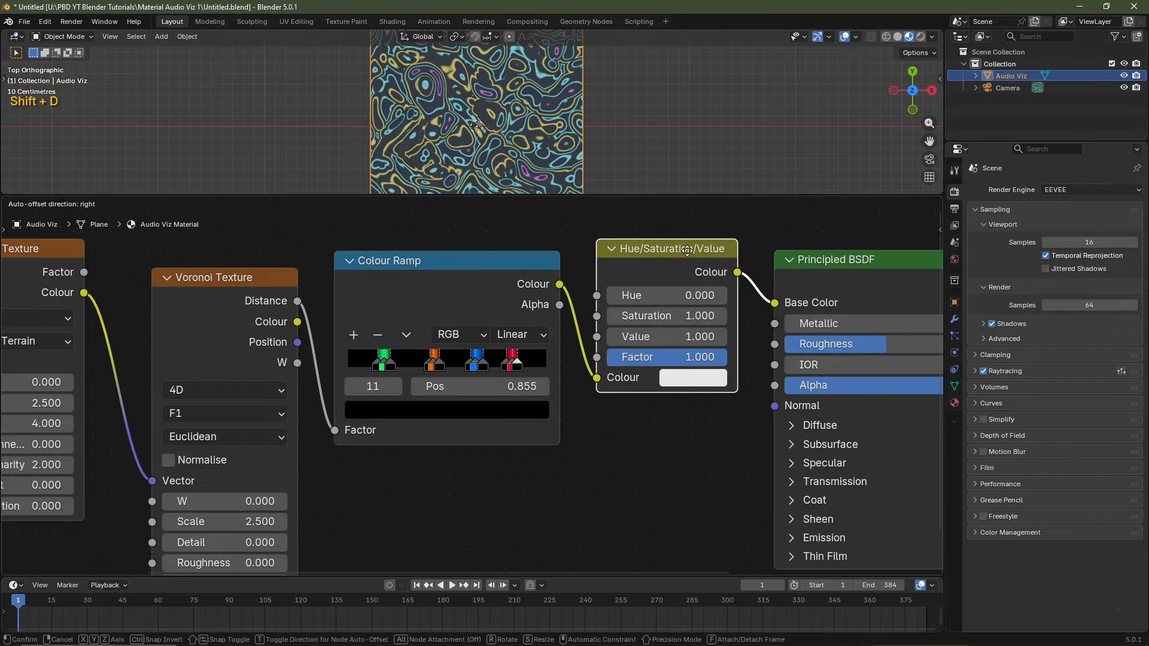
{"action": "left_click", "coordinate": [758, 252]}
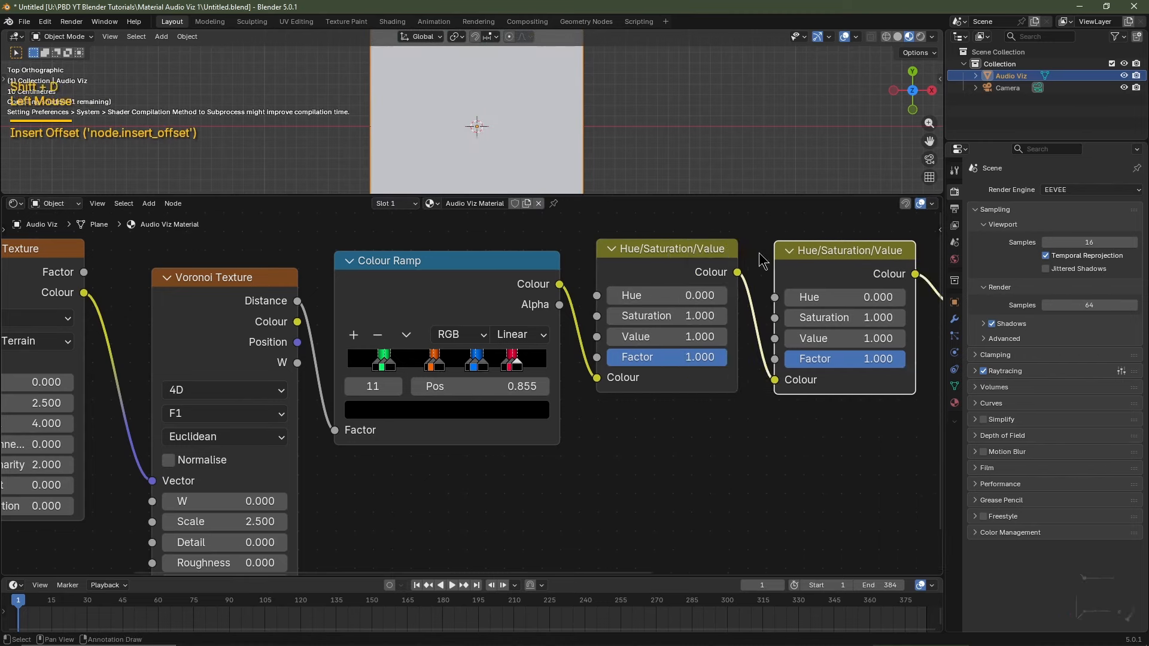
{"action": "middle_click_drag", "start_coordinate": [814, 461], "coordinate": [569, 454]}
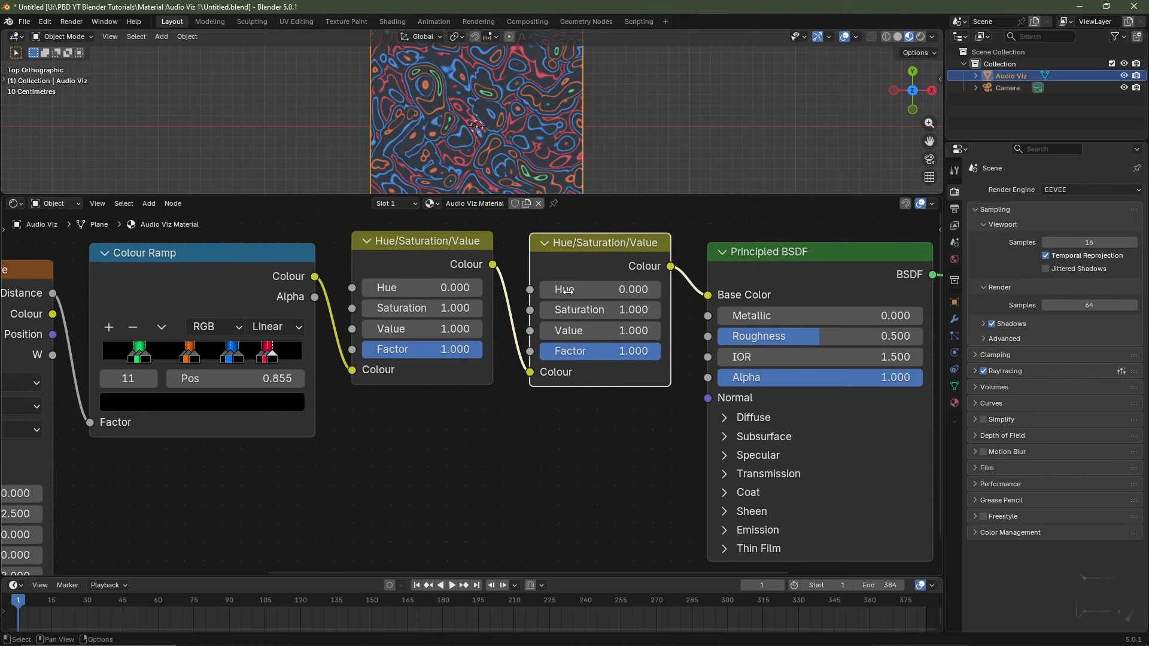
{"action": "left_click_drag", "start_coordinate": [575, 289], "coordinate": [610, 290], "text": "shift"}
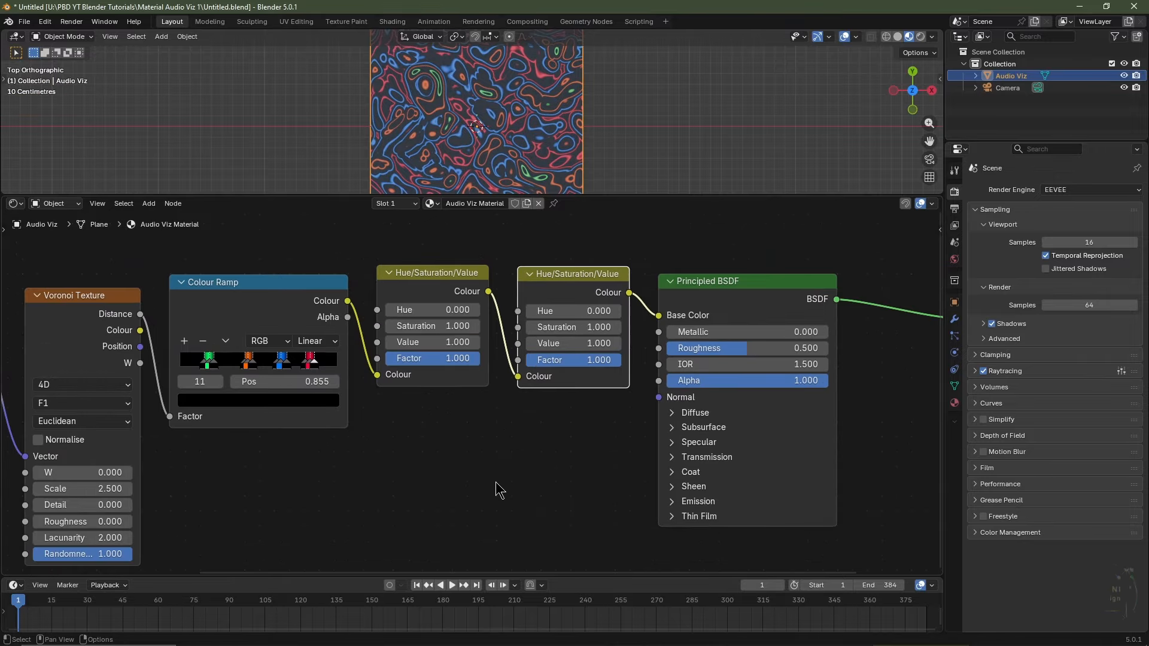
{"action": "key", "text": "shift+a"}
Add a Bump node fed by Voronoi Distance as Height, outputting to the Principled BSDF Normal.
{"action": "mouse_move", "coordinate": [497, 486]}
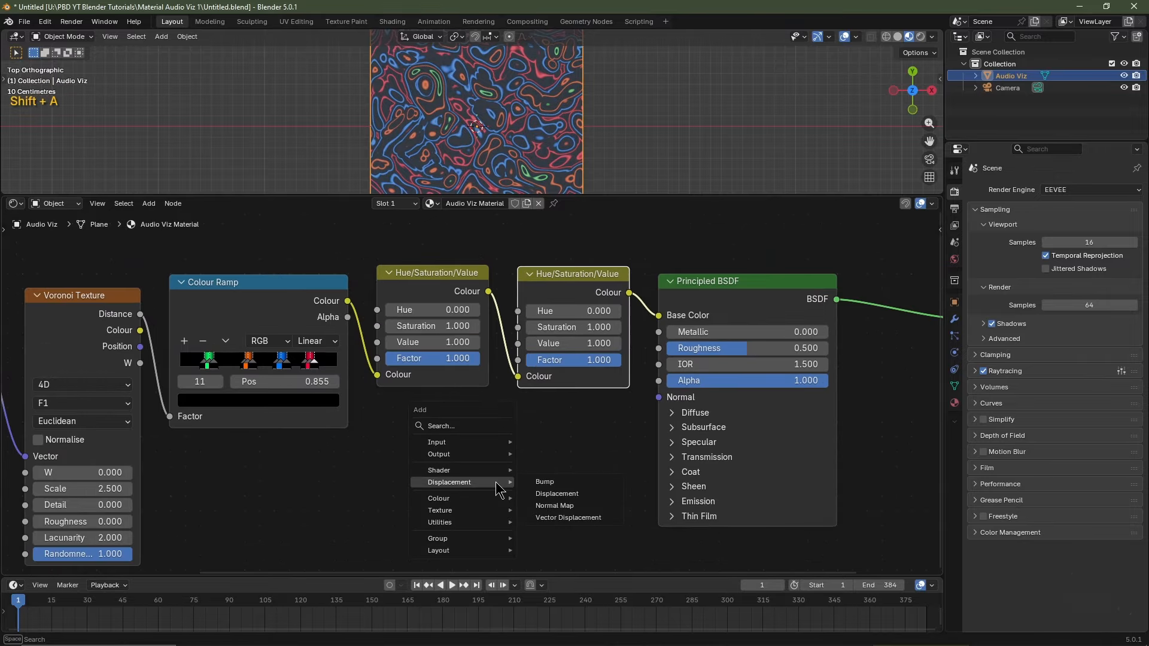
{"action": "left_click", "coordinate": [544, 482]}
{"action": "left_click", "coordinate": [524, 439]}
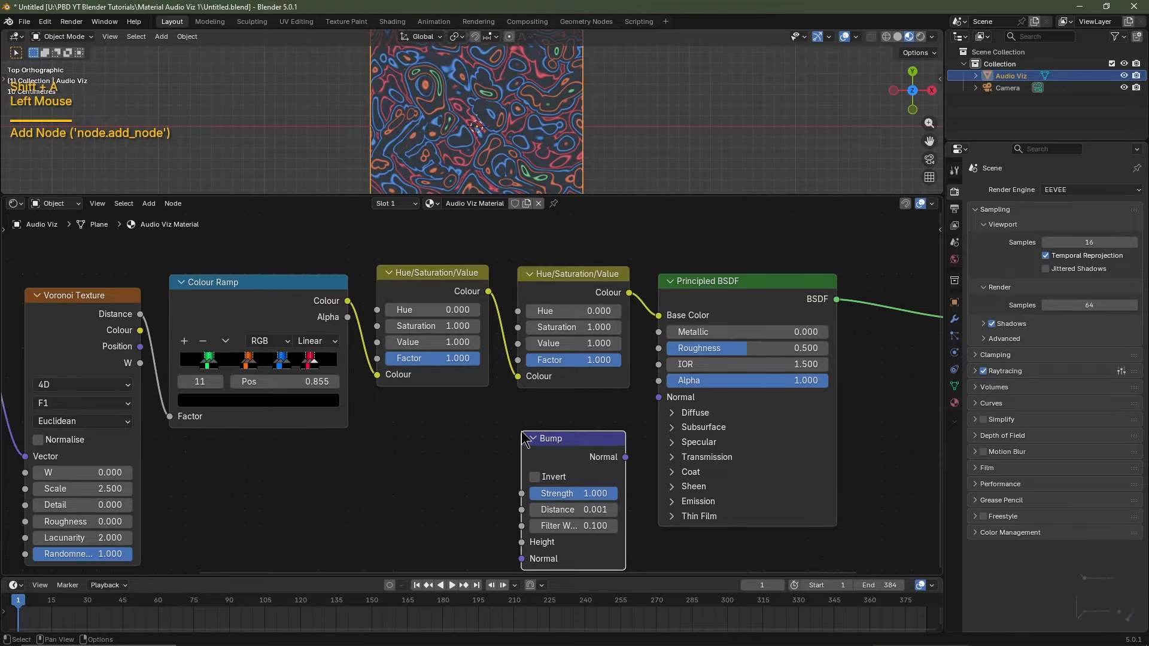
{"action": "left_click_drag", "start_coordinate": [140, 315], "coordinate": [514, 546]}
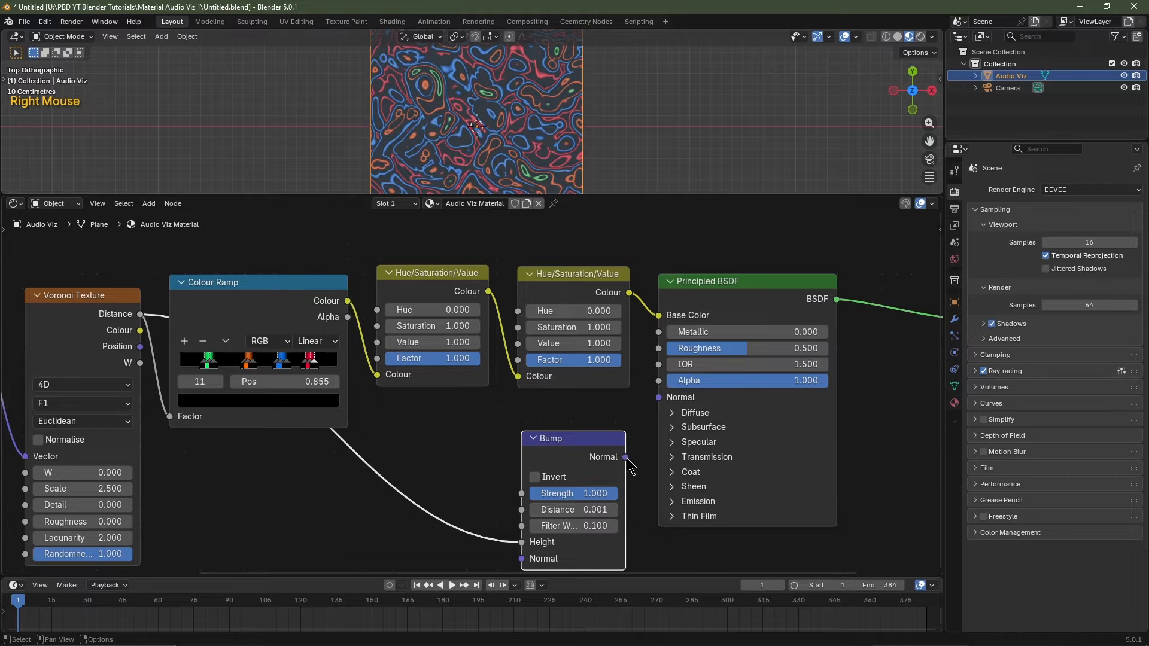
{"action": "left_click_drag", "start_coordinate": [625, 457], "coordinate": [658, 398]}
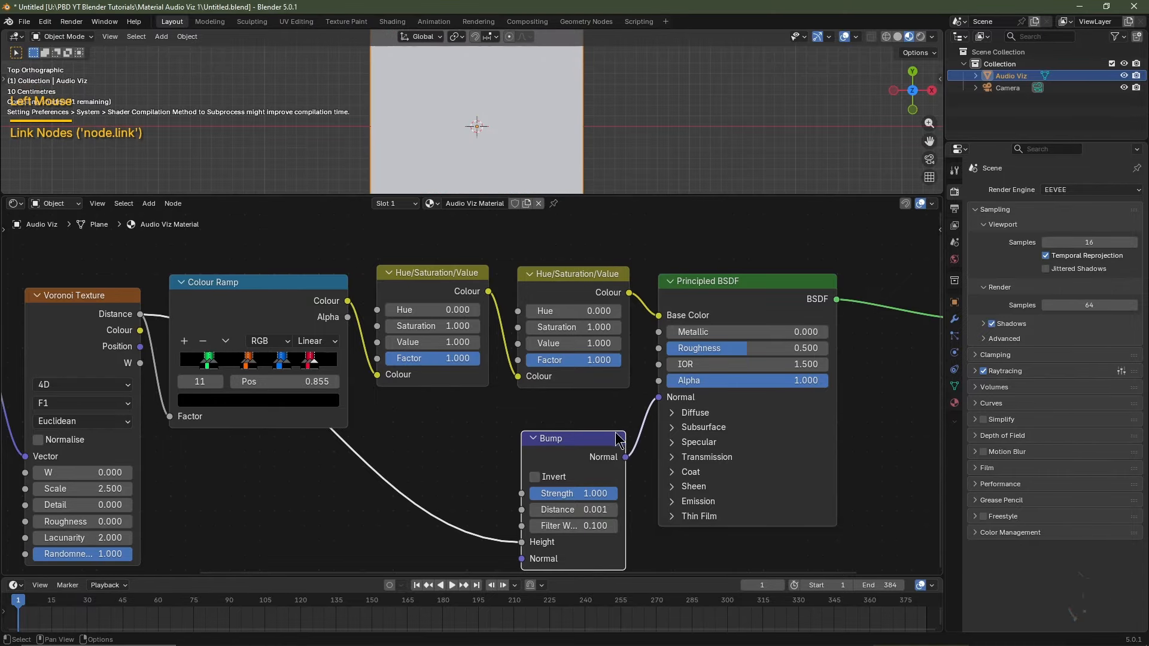
Set the Bump node's Distance to 0.500.
{"action": "left_click", "coordinate": [563, 509]}
{"action": "key", "text": "BackSpace"}
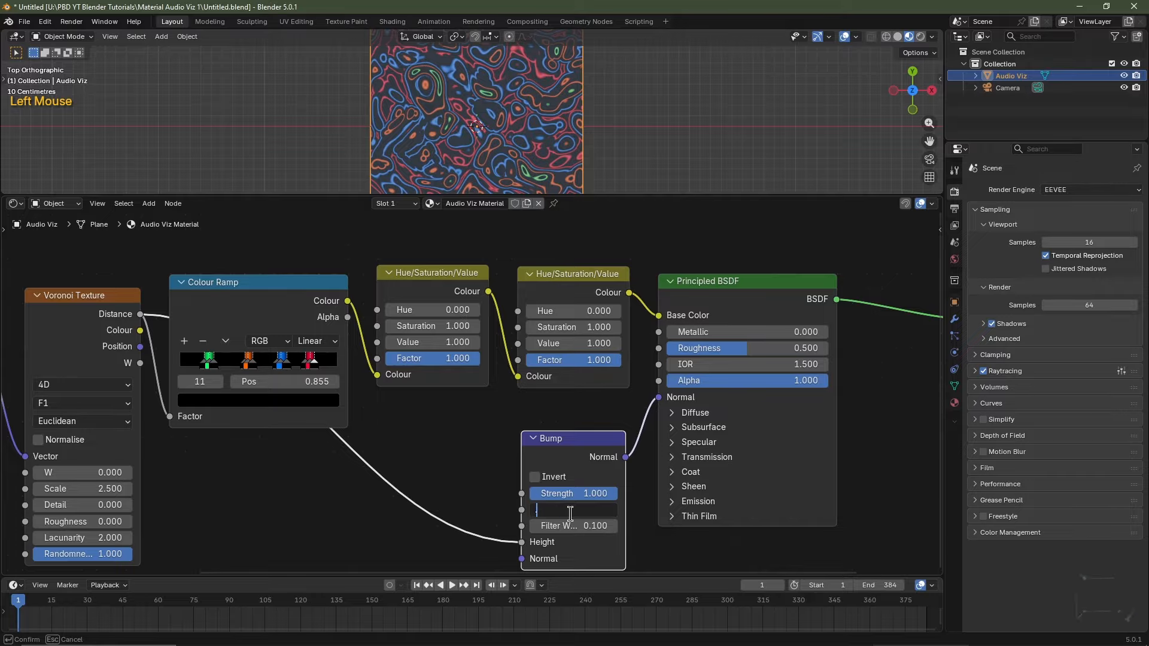
{"action": "type", "text": ".5"}
{"action": "key", "text": "Return"}
{"action": "scroll", "coordinate": [375, 498], "scroll_direction": "down", "scroll_amount": 2}
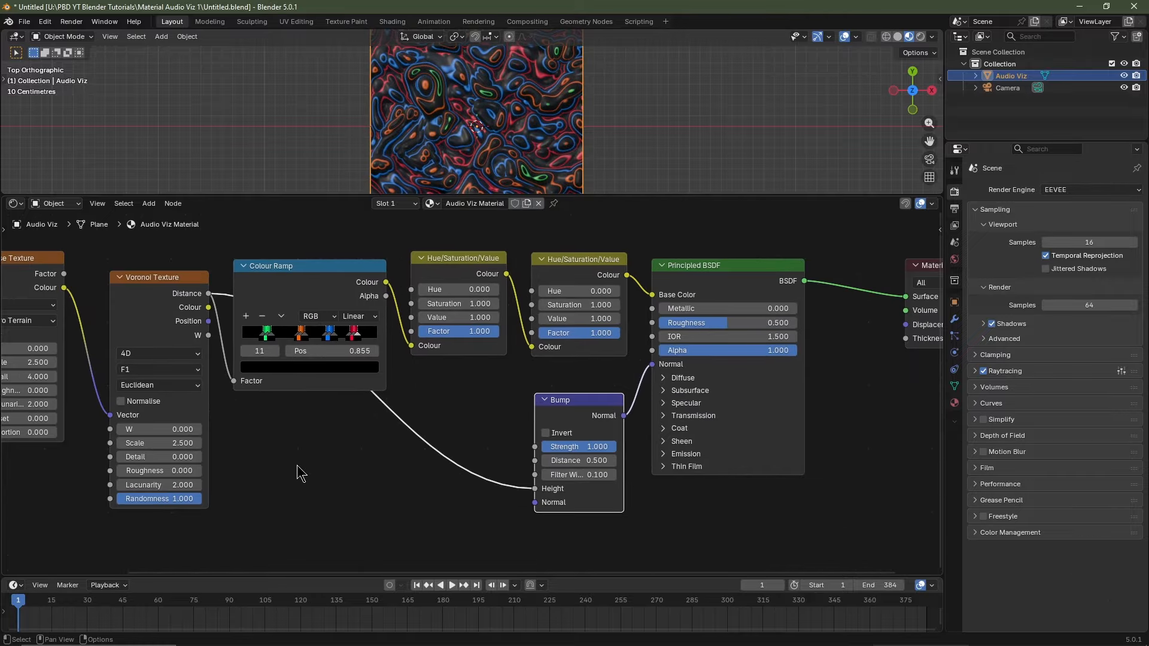
{"action": "key", "text": "shift+a"}
Add a second Colour Ramp below the first, fed by Voronoi Distance, outputting to Metallic.
{"action": "mouse_move", "coordinate": [302, 481]}
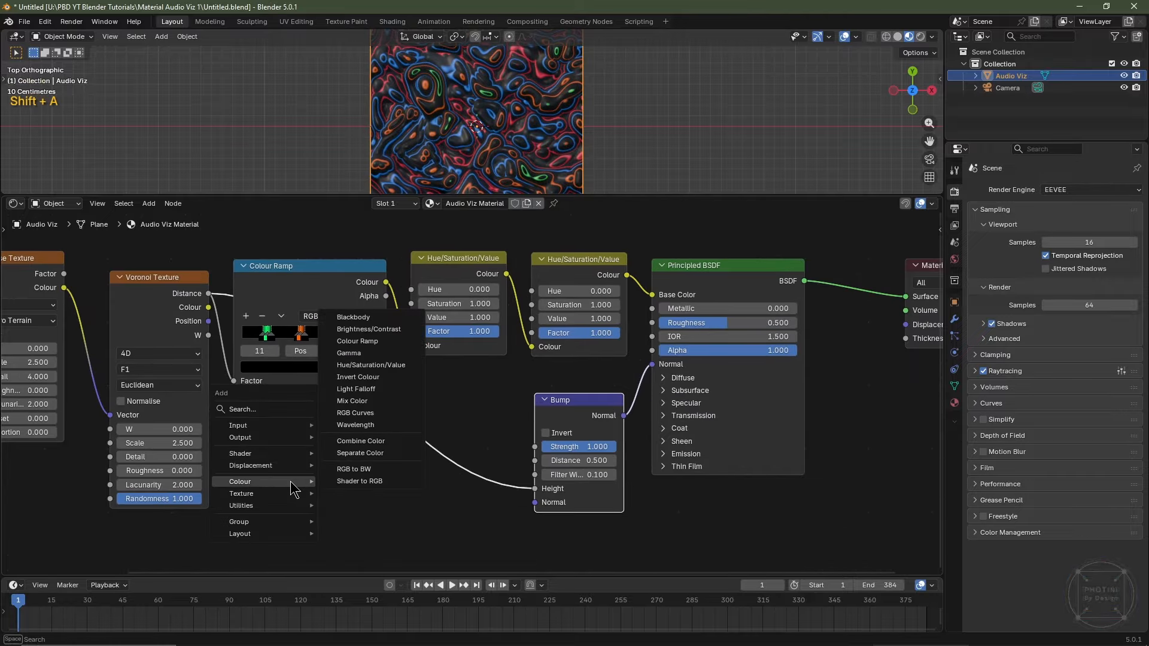
{"action": "left_click", "coordinate": [406, 343]}
{"action": "left_click", "coordinate": [312, 487]}
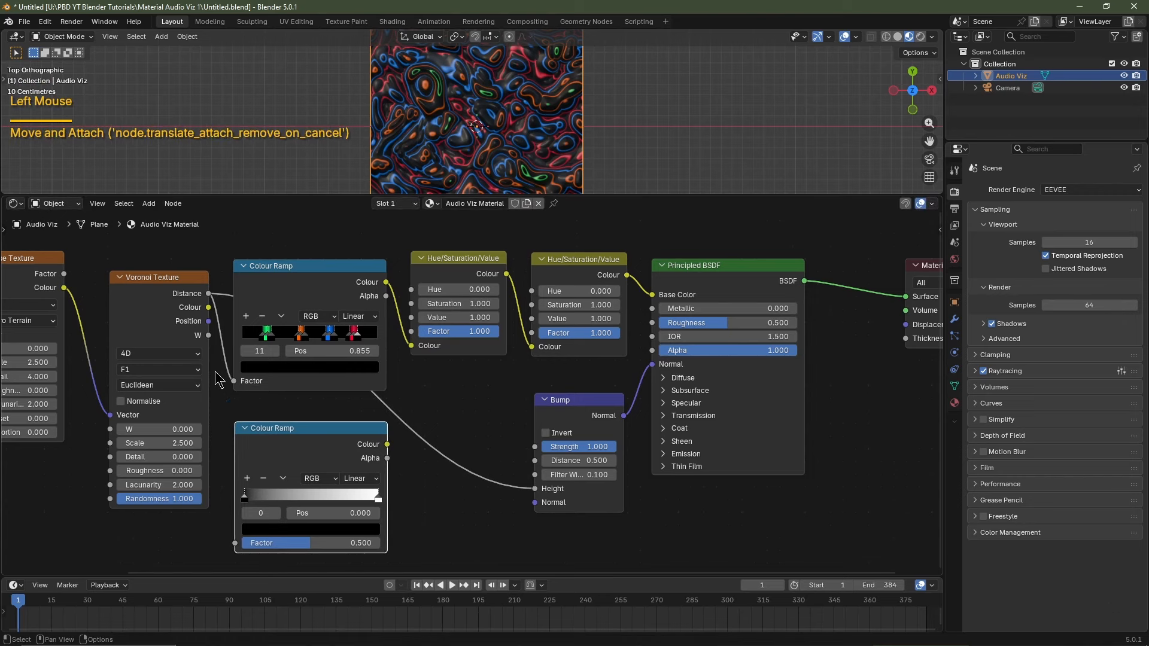
{"action": "left_click_drag", "start_coordinate": [208, 293], "coordinate": [244, 546]}
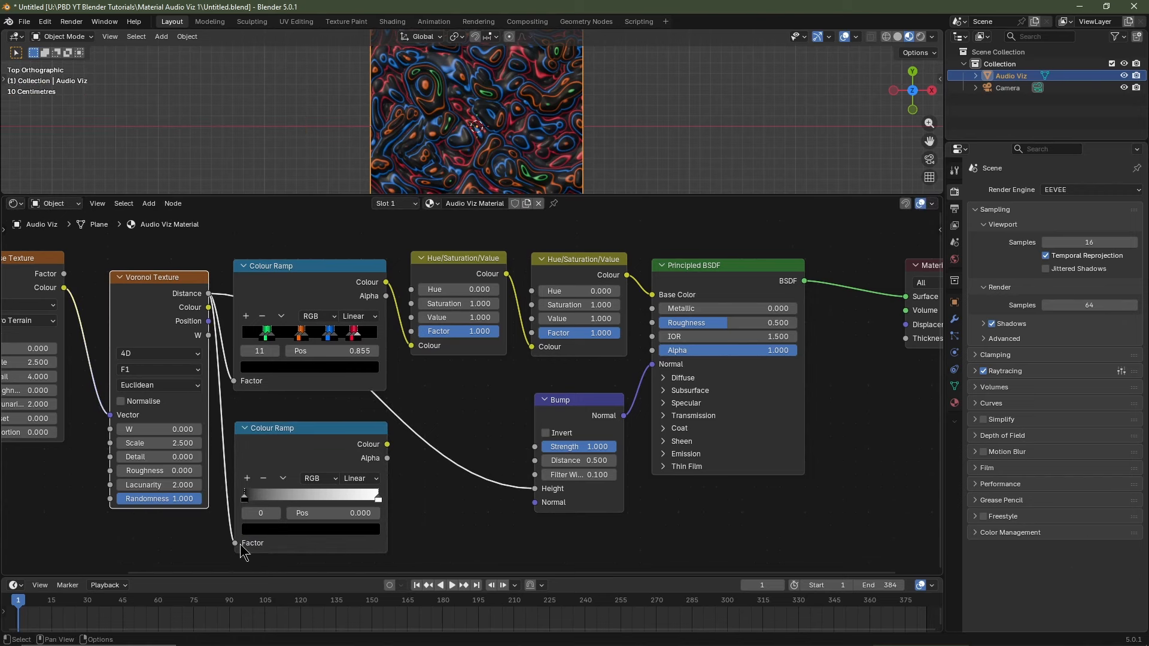
{"action": "left_click_drag", "start_coordinate": [387, 443], "coordinate": [653, 308]}
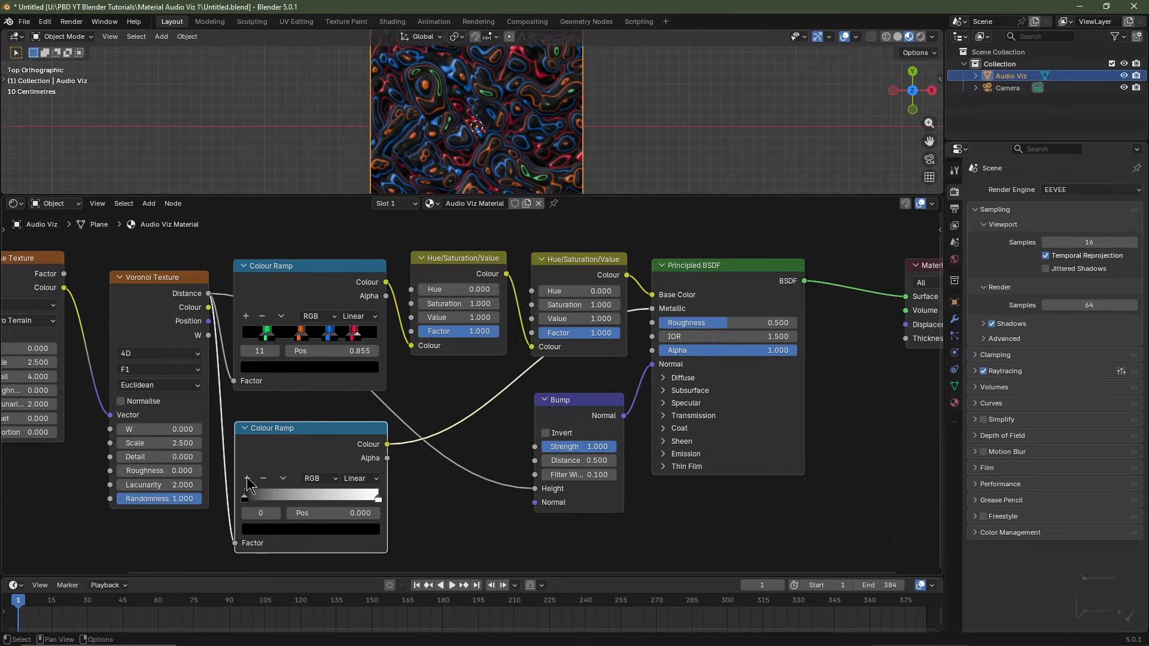
Add several extra stops to the lower Colour Ramp and zoom in on it.
{"action": "left_click", "coordinate": [246, 477]}
{"action": "left_click", "coordinate": [247, 477]}
{"action": "left_click", "coordinate": [247, 477]}
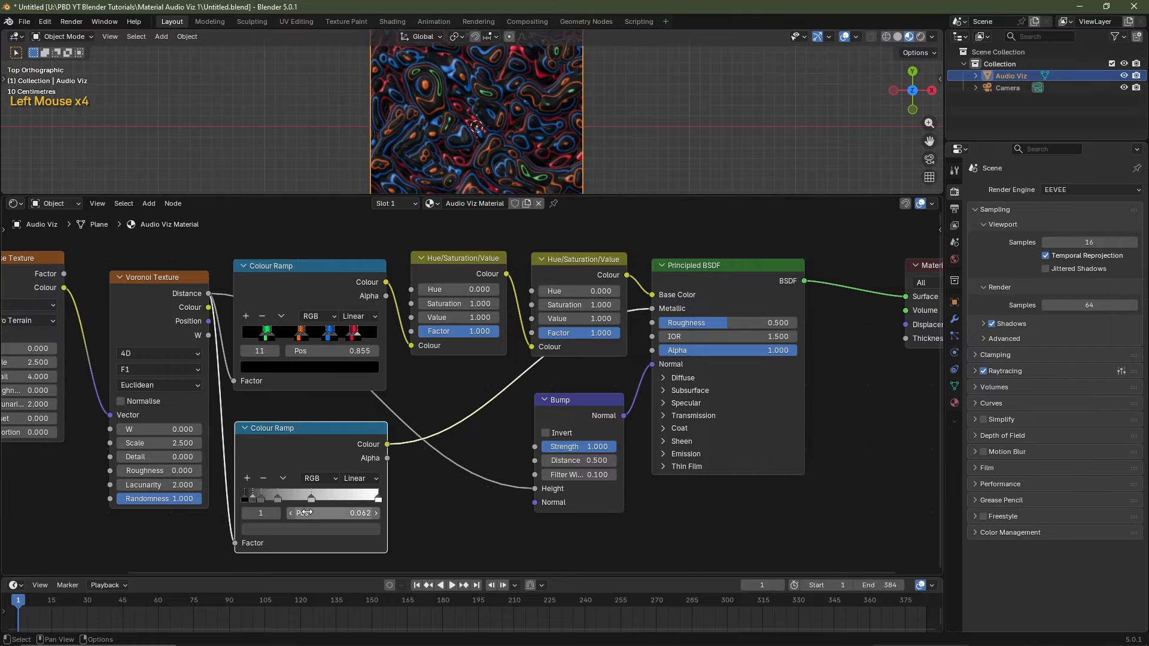
{"action": "left_click", "coordinate": [246, 477]}
{"action": "left_click", "coordinate": [378, 497]}
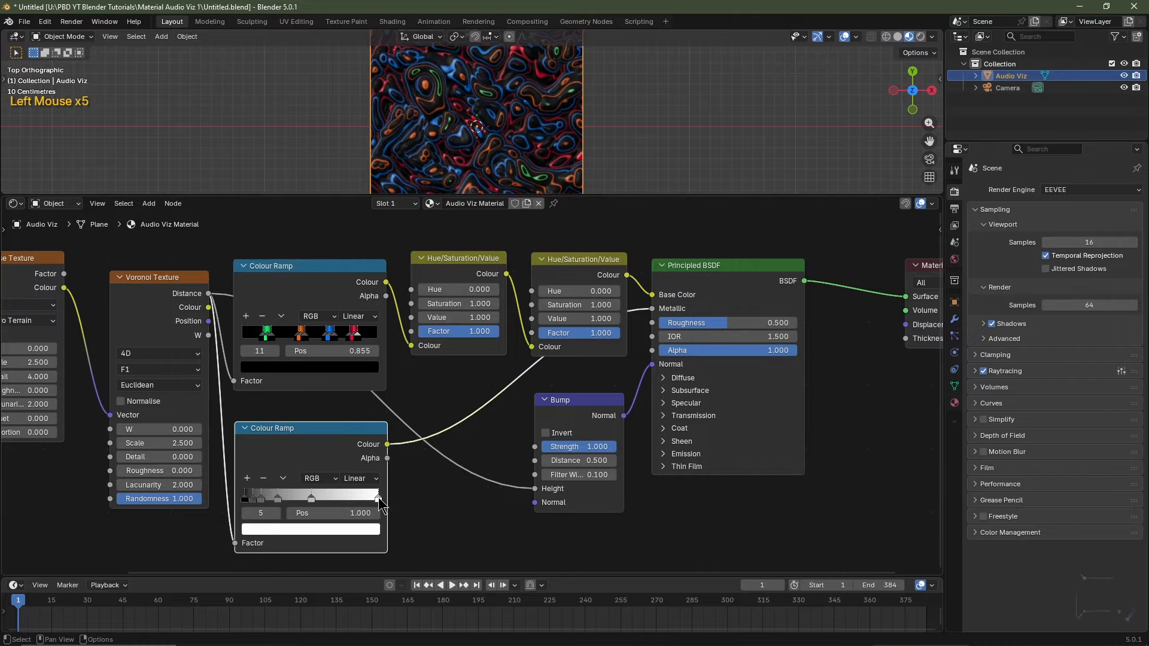
{"action": "left_click", "coordinate": [251, 477]}
{"action": "left_click", "coordinate": [251, 477]}
{"action": "left_click", "coordinate": [251, 477]}
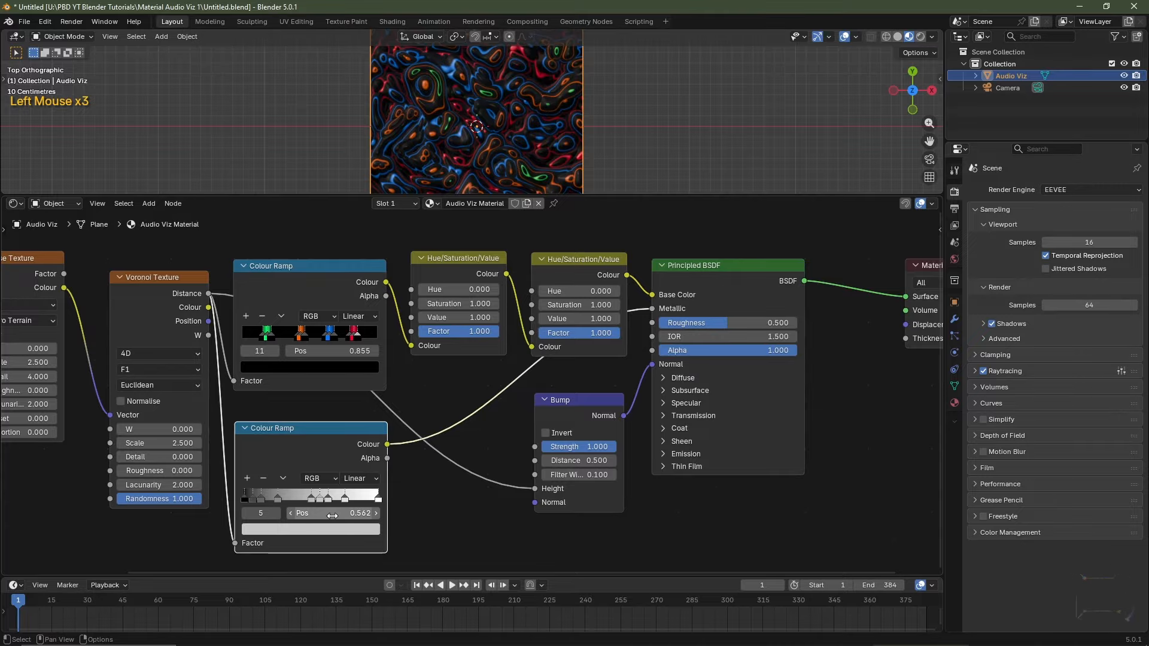
{"action": "scroll", "coordinate": [333, 512], "scroll_direction": "up", "scroll_amount": 5}
{"action": "middle_click_drag", "start_coordinate": [334, 512], "coordinate": [383, 466]}
Make the stop at 0.062 white and the stops at 0.250 and 0.500 black.
{"action": "left_click", "coordinate": [187, 439]}
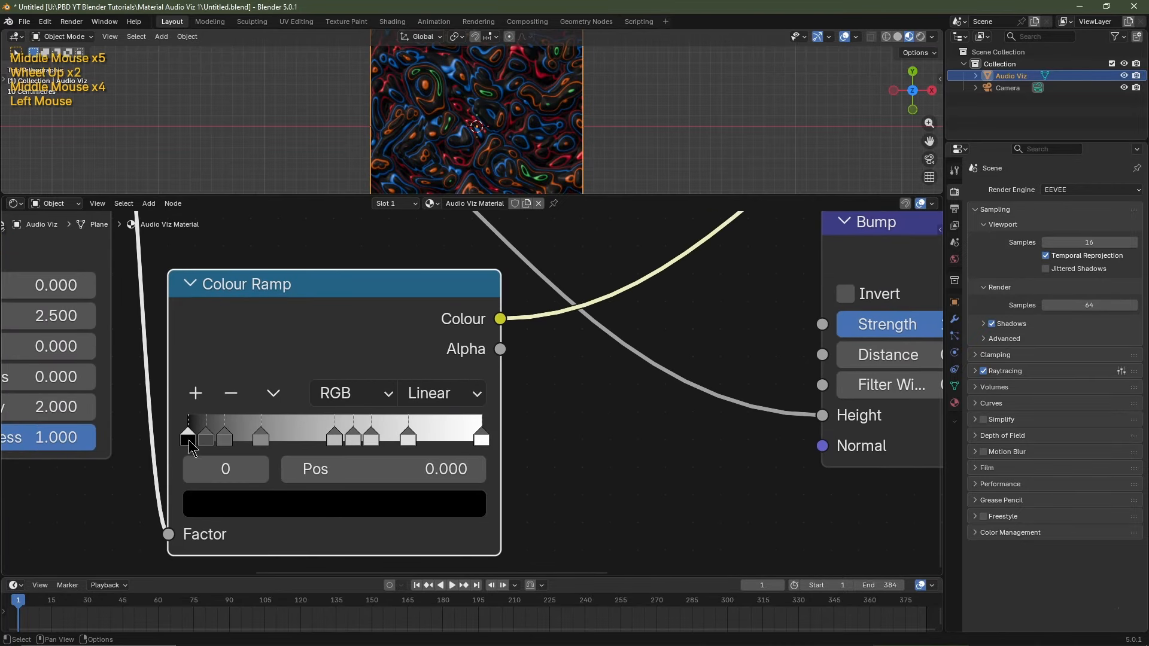
{"action": "left_click", "coordinate": [206, 438]}
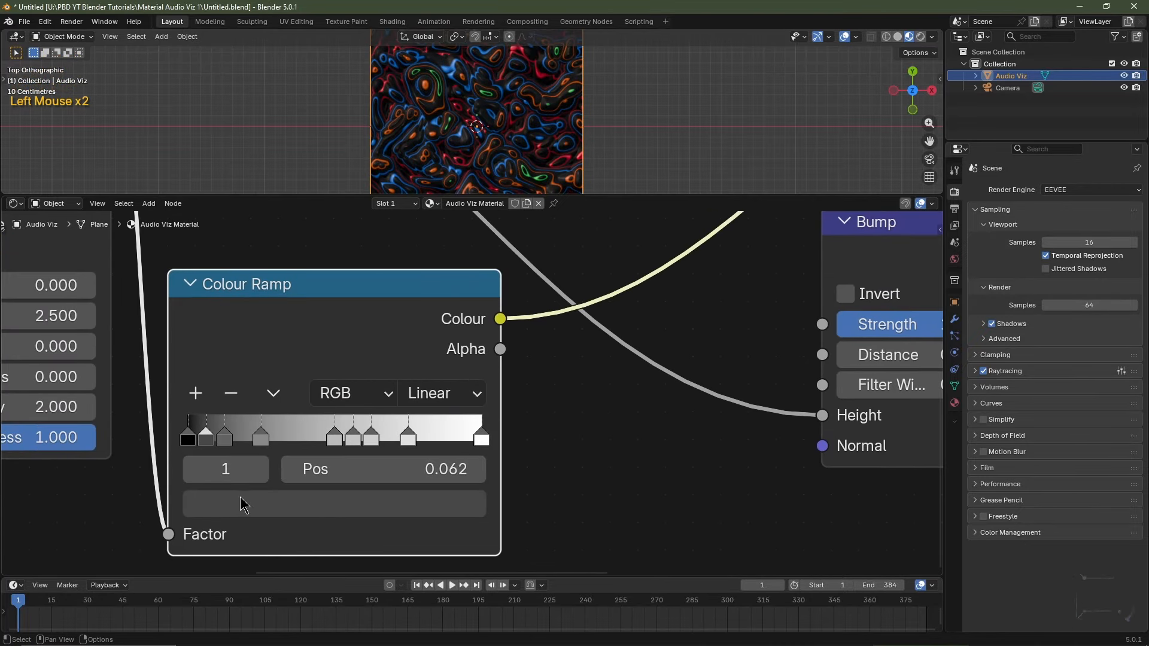
{"action": "left_click", "coordinate": [242, 503]}
{"action": "left_click_drag", "start_coordinate": [255, 406], "coordinate": [296, 388]}
{"action": "left_click", "coordinate": [226, 438]}
{"action": "left_click", "coordinate": [264, 504]}
{"action": "left_click", "coordinate": [260, 437]}
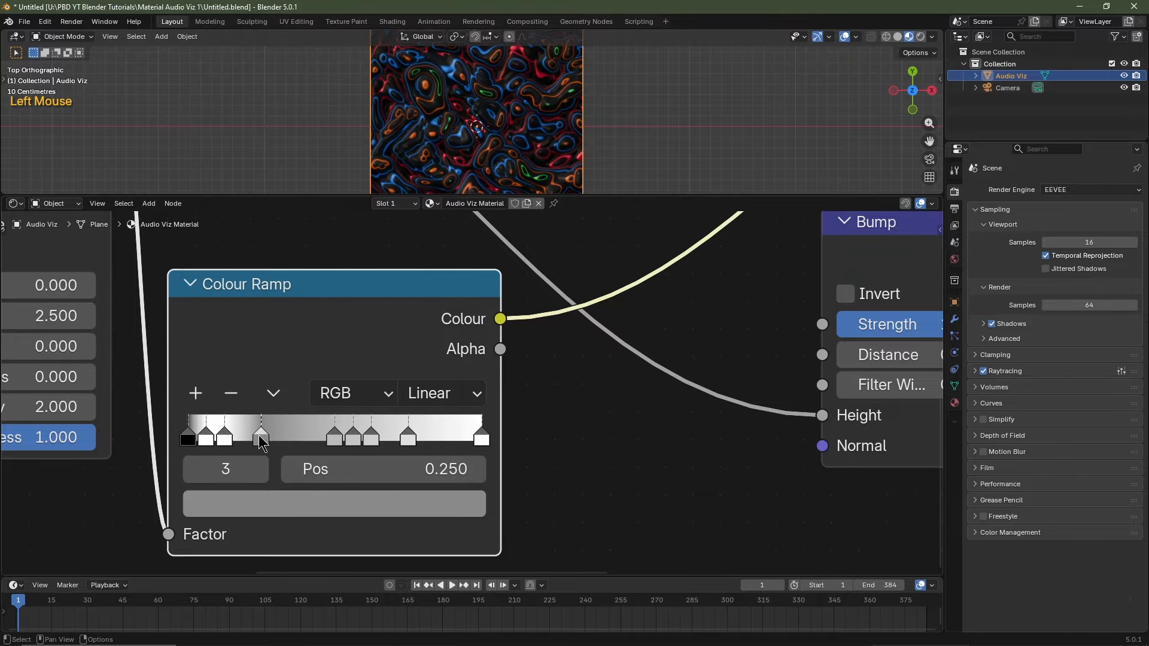
{"action": "left_click", "coordinate": [272, 500]}
{"action": "left_click_drag", "start_coordinate": [384, 404], "coordinate": [335, 404]}
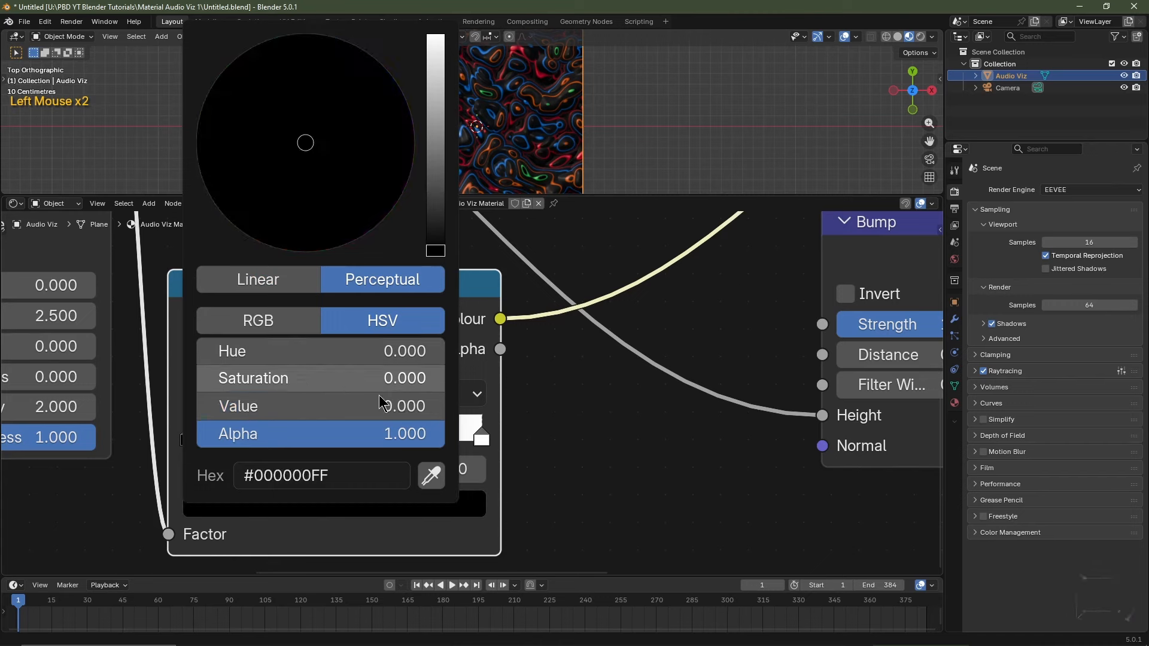
{"action": "left_click", "coordinate": [336, 435]}
{"action": "left_click", "coordinate": [343, 503]}
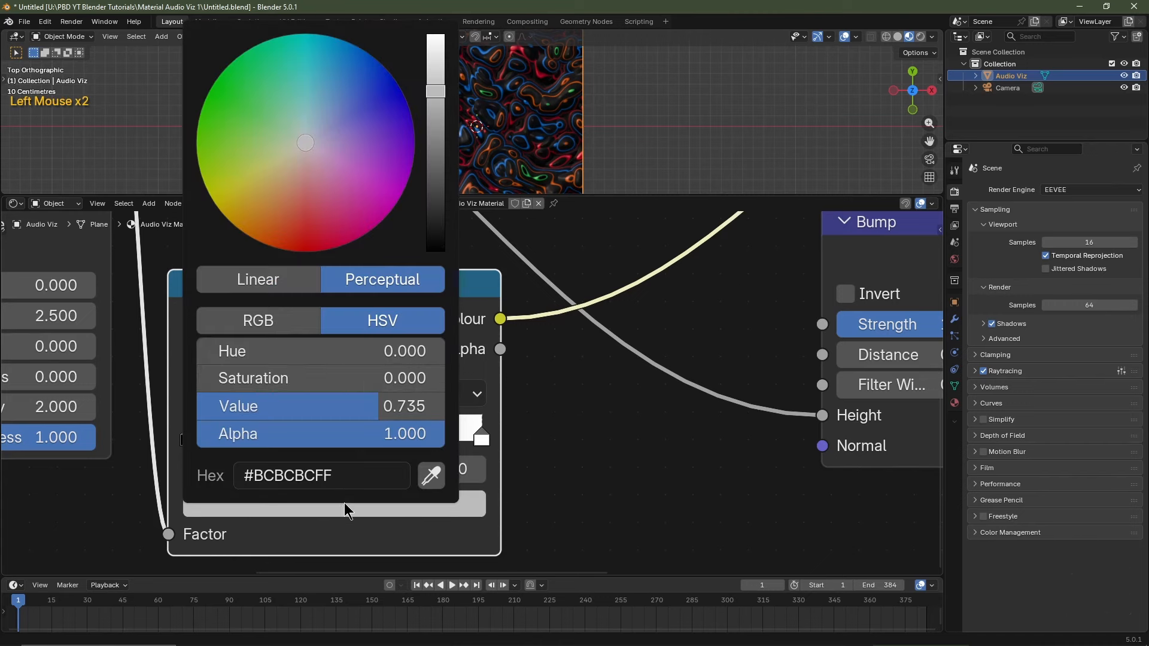
{"action": "left_click_drag", "start_coordinate": [436, 206], "coordinate": [464, 393]}
Make stops 0.562 and 0.625 white, 0.750 black, and add a black stop at 0.688.
{"action": "left_click", "coordinate": [355, 435]}
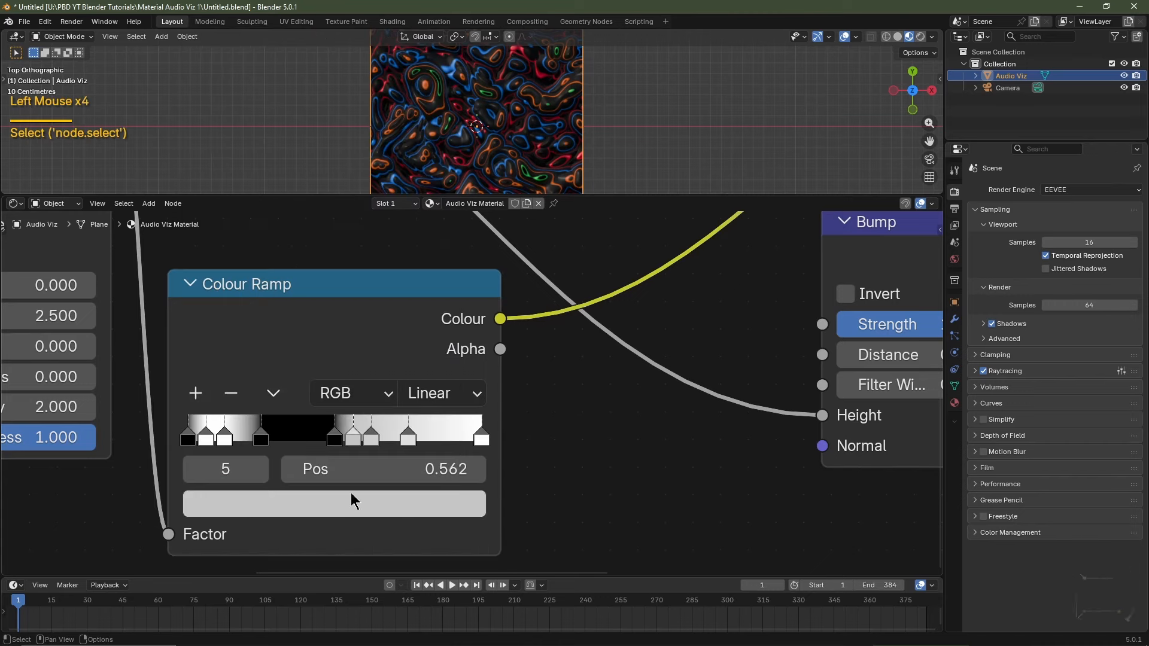
{"action": "left_click", "coordinate": [351, 503]}
{"action": "left_click_drag", "start_coordinate": [359, 406], "coordinate": [418, 406]}
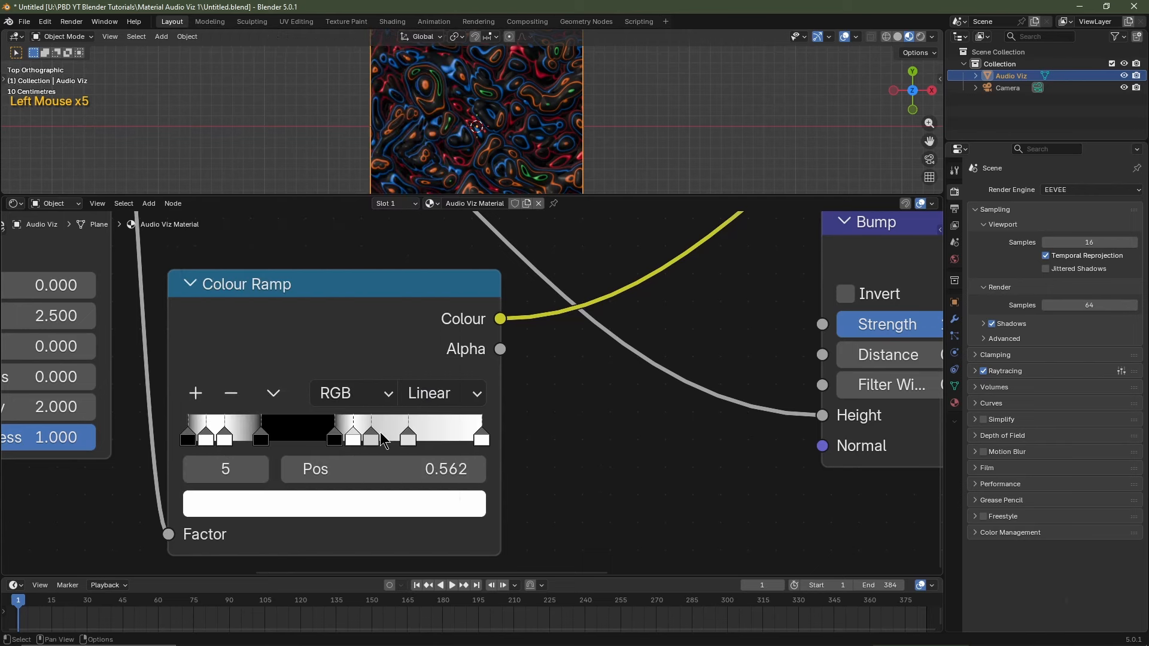
{"action": "left_click", "coordinate": [372, 435]}
{"action": "left_click", "coordinate": [373, 503]}
{"action": "scroll", "coordinate": [367, 357], "scroll_direction": "up", "scroll_amount": 5}
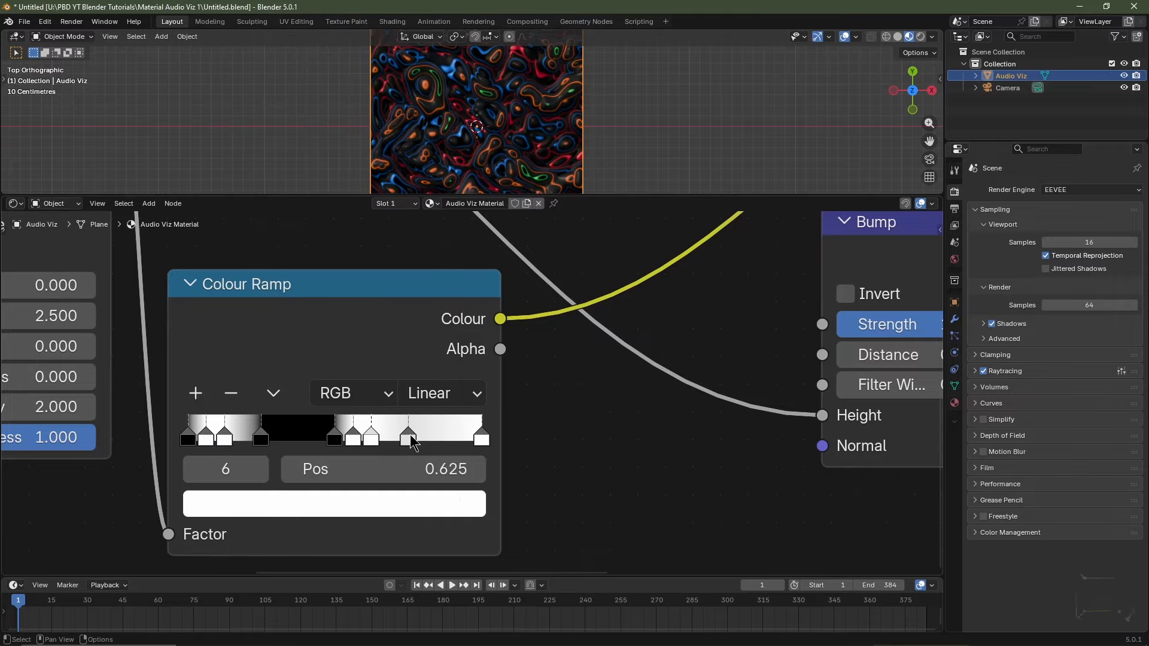
{"action": "left_click", "coordinate": [408, 436]}
{"action": "left_click", "coordinate": [385, 502]}
{"action": "left_click_drag", "start_coordinate": [422, 406], "coordinate": [365, 407]}
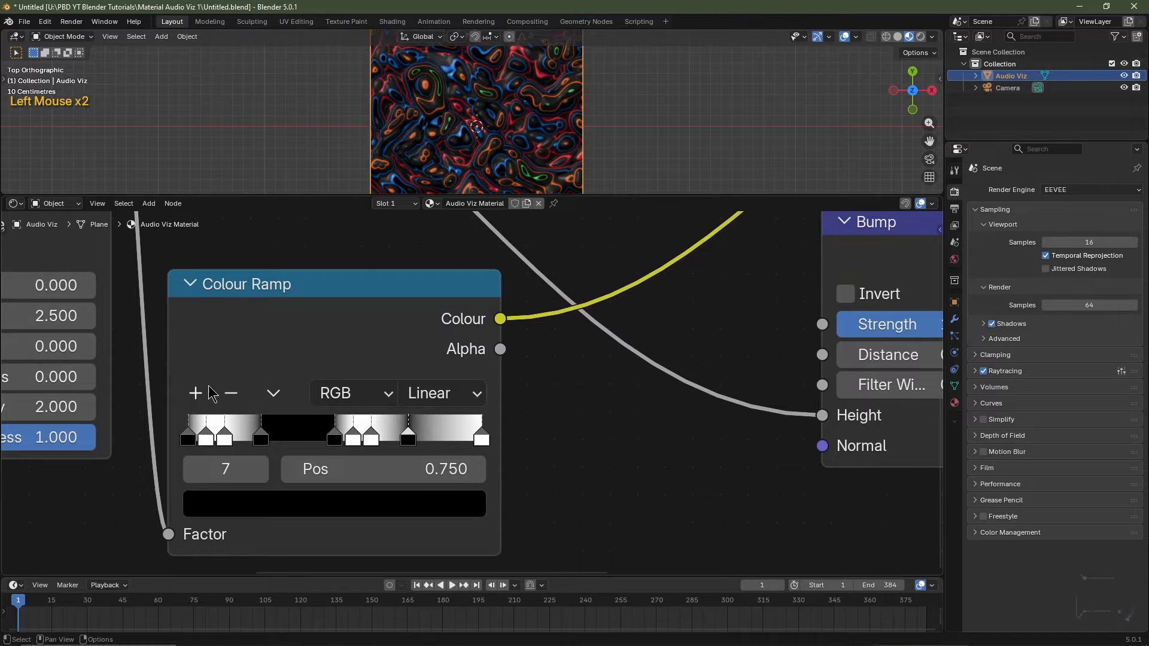
{"action": "left_click", "coordinate": [196, 395]}
{"action": "left_click", "coordinate": [374, 509]}
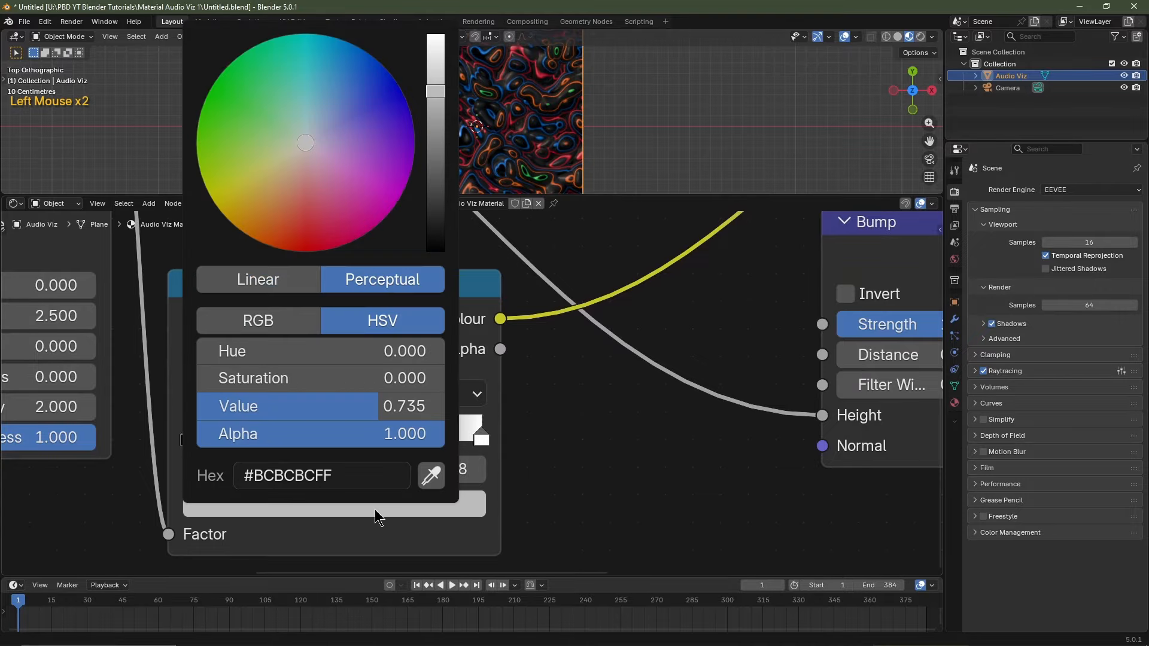
{"action": "scroll", "coordinate": [371, 379], "scroll_direction": "down", "scroll_amount": 15}
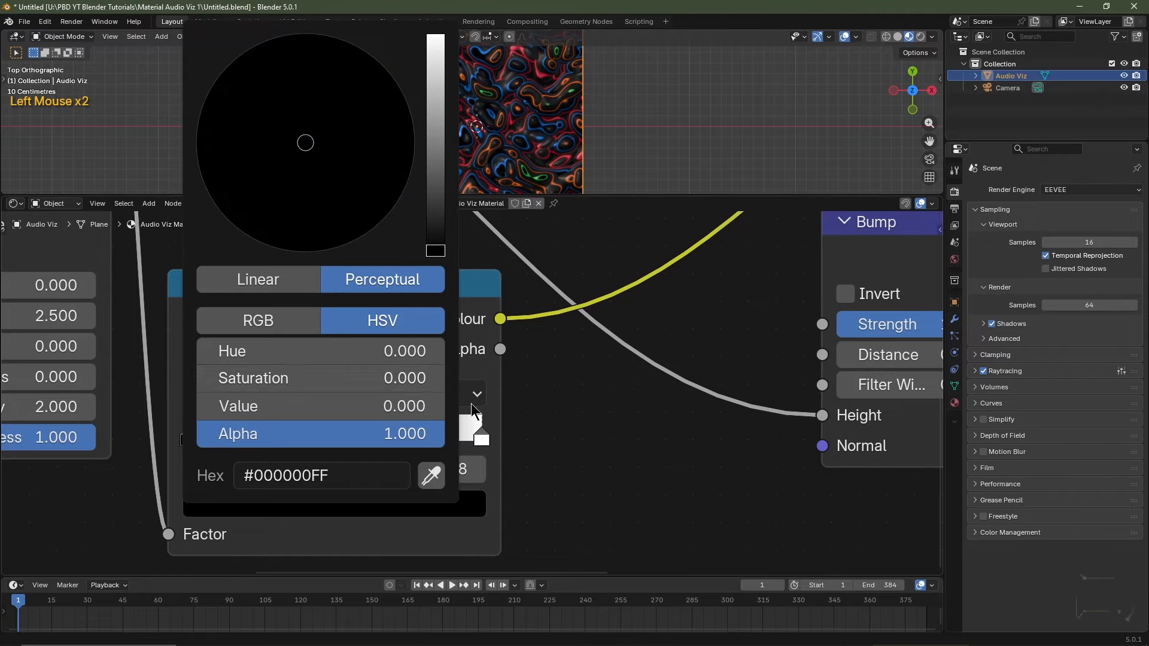
{"action": "scroll", "coordinate": [342, 469], "scroll_direction": "up", "scroll_amount": 1}
Slide the ramp stops into narrow alternating bands, with the last stop near 0.877.
{"action": "left_click_drag", "start_coordinate": [266, 442], "coordinate": [309, 439]}
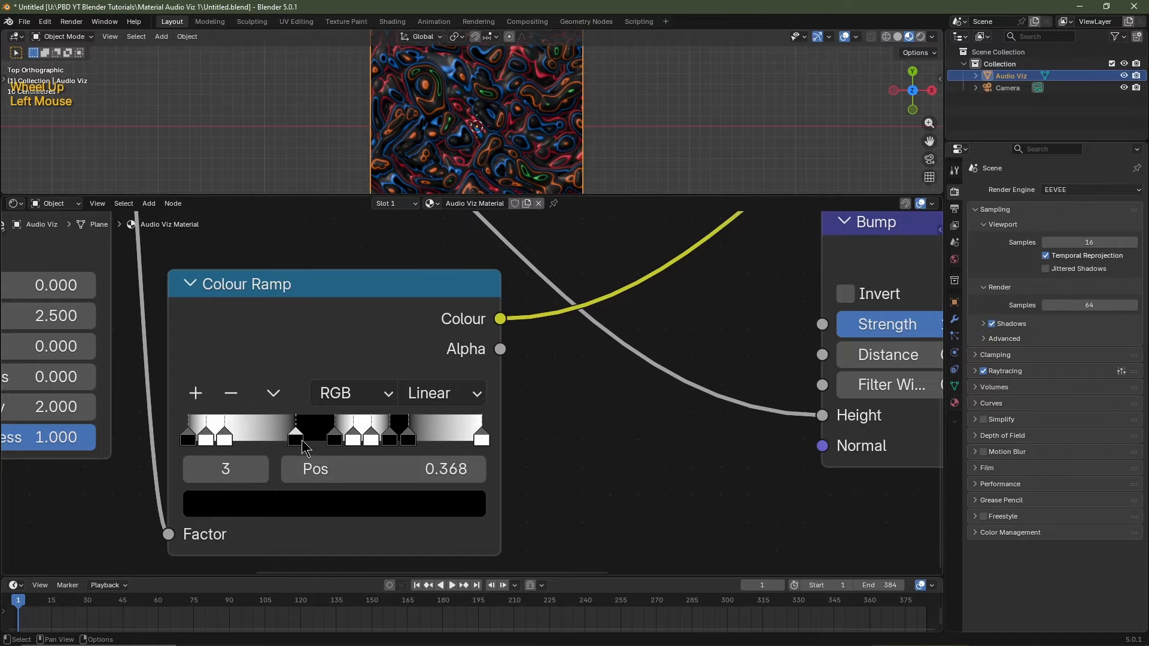
{"action": "mouse_move", "coordinate": [224, 439]}
{"action": "left_mouse_down"}
{"action": "mouse_move", "coordinate": [286, 439]}
{"action": "mouse_move", "coordinate": [202, 439]}
{"action": "left_mouse_up"}
{"action": "mouse_move", "coordinate": [409, 439]}
{"action": "left_mouse_down"}
{"action": "mouse_move", "coordinate": [434, 439]}
{"action": "mouse_move", "coordinate": [399, 439]}
{"action": "left_mouse_up"}
{"action": "left_click_drag", "start_coordinate": [371, 440], "coordinate": [387, 439]}
{"action": "left_click_drag", "start_coordinate": [353, 439], "coordinate": [345, 439]}
{"action": "left_click_drag", "start_coordinate": [476, 435], "coordinate": [439, 431]}
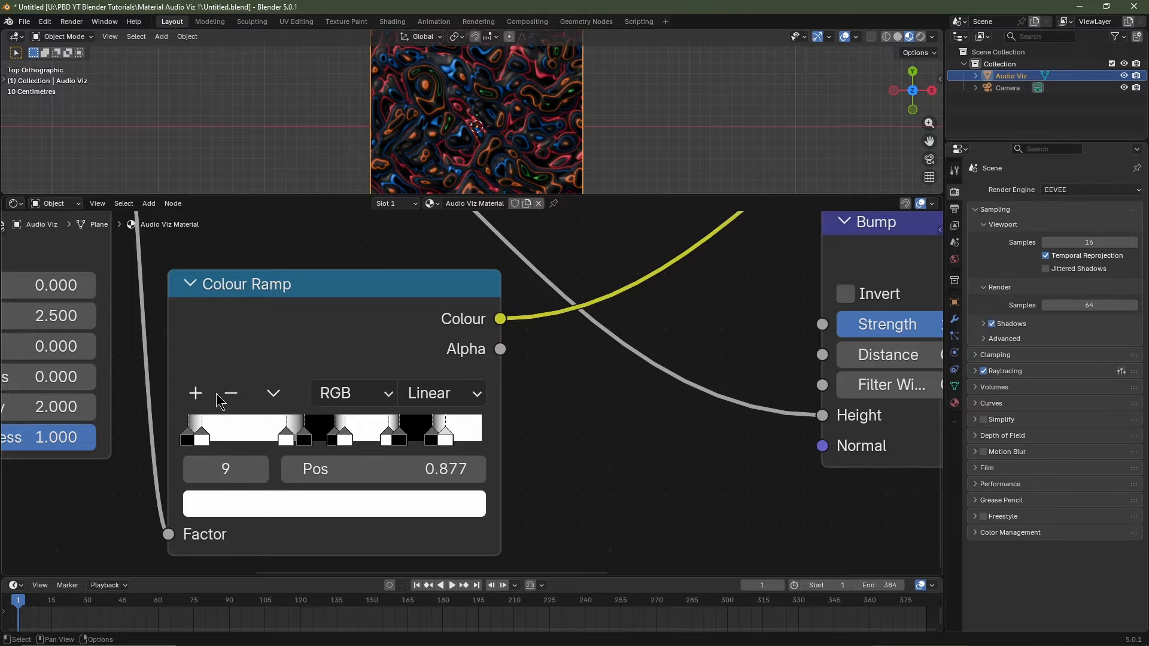
{"action": "key", "text": "ctrl+z"}
{"action": "left_click", "coordinate": [189, 438]}
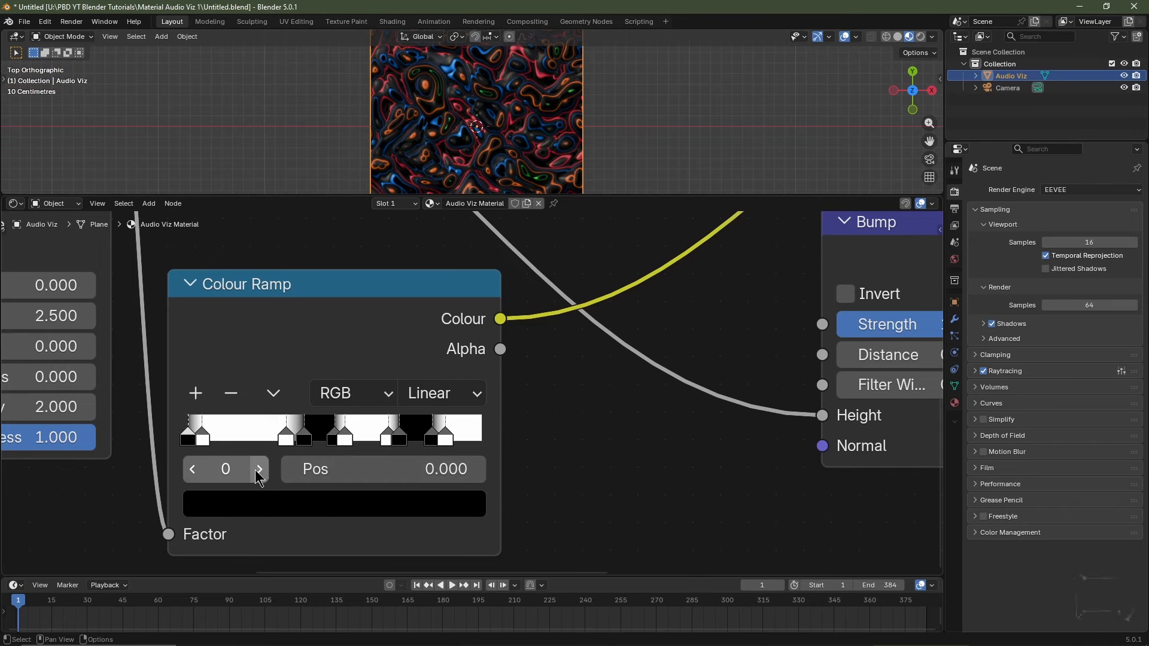
{"action": "scroll", "coordinate": [258, 477], "scroll_direction": "down", "scroll_amount": 3}
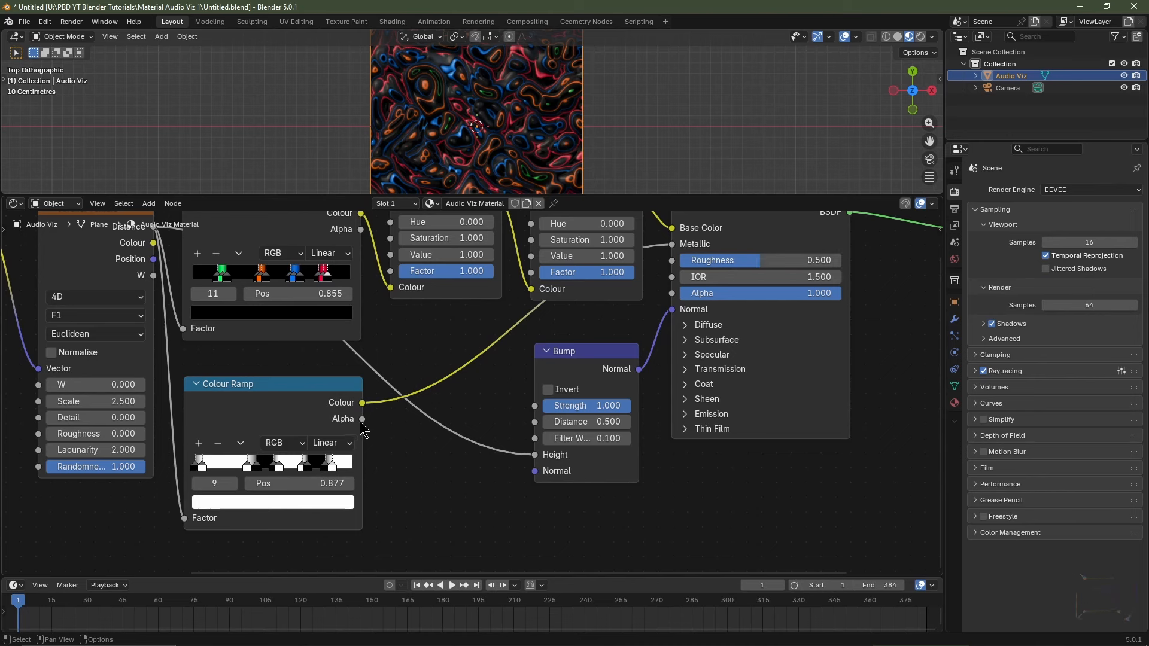
Connect the banded Colour Ramp's Colour output to the Principled BSDF Roughness.
{"action": "left_click_drag", "start_coordinate": [360, 405], "coordinate": [672, 261]}
{"action": "scroll", "coordinate": [471, 413], "scroll_direction": "up", "scroll_amount": 4}
{"action": "scroll", "coordinate": [471, 413], "scroll_direction": "down", "scroll_amount": 1}
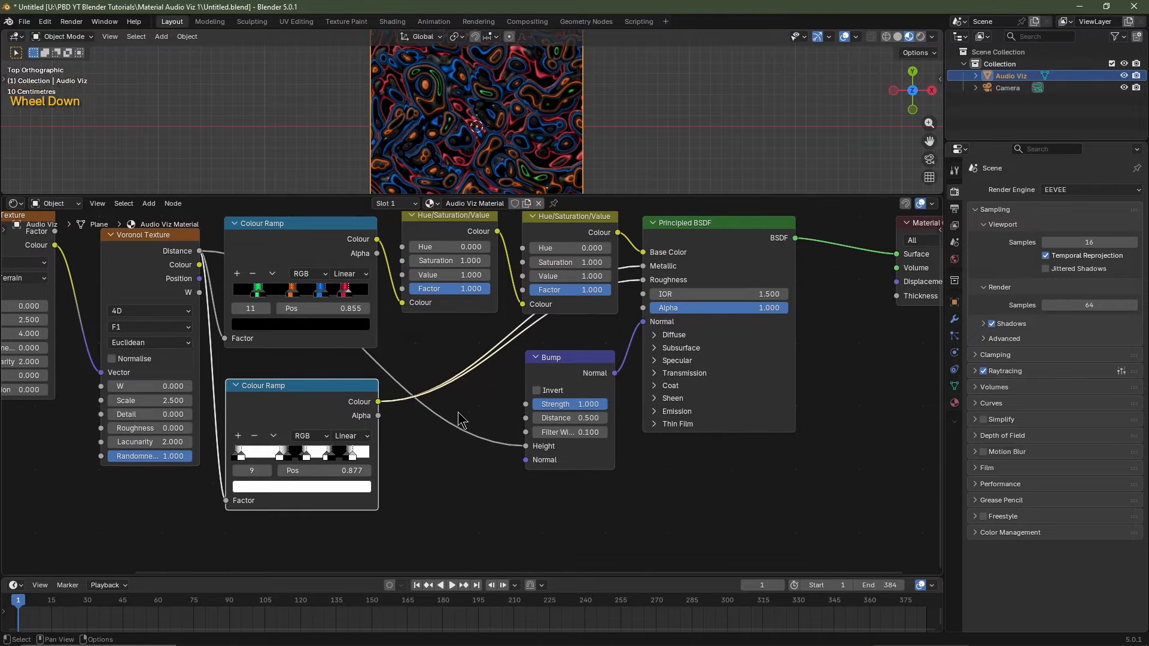
Insert an Invert Colour node on that link and place it below the Hue/Saturation/Value nodes.
{"action": "key", "text": "shift+a"}
{"action": "mouse_move", "coordinate": [460, 419]}
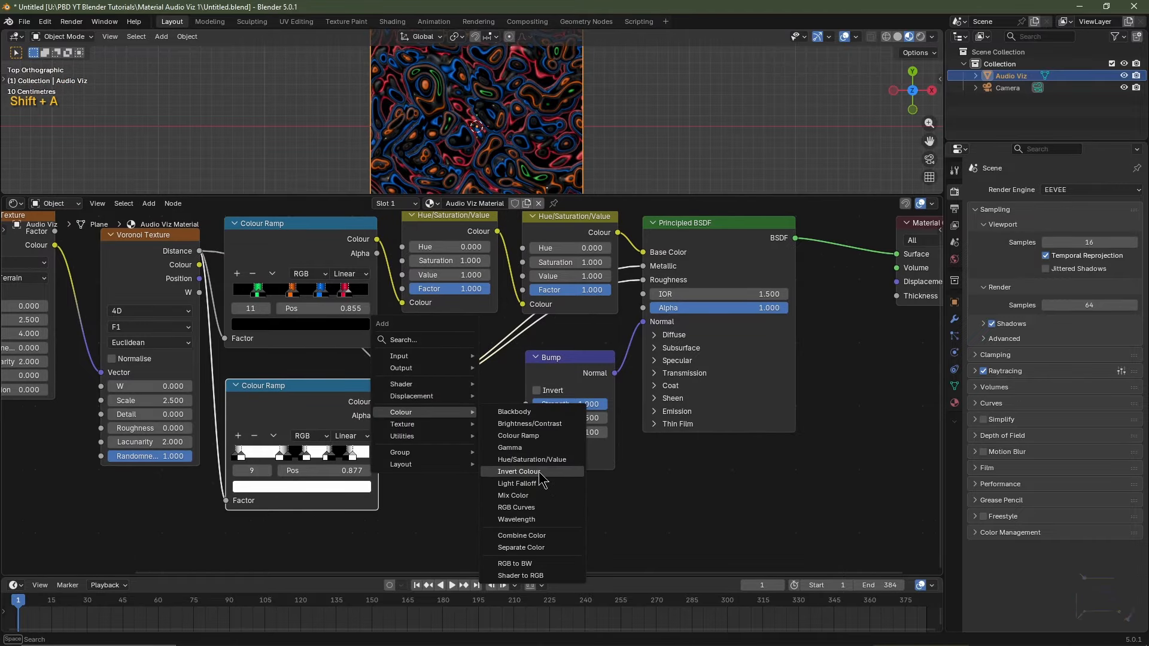
{"action": "left_click", "coordinate": [515, 471]}
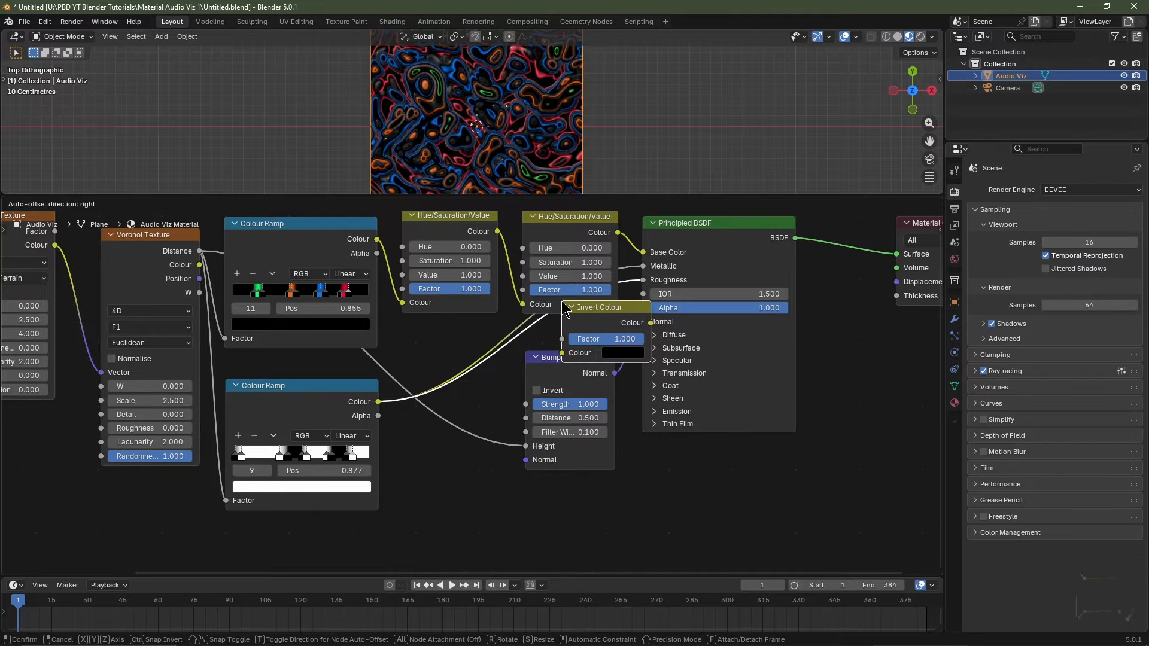
{"action": "left_click", "coordinate": [562, 307]}
{"action": "left_click_drag", "start_coordinate": [495, 372], "coordinate": [353, 400]}
{"action": "middle_click_drag", "start_coordinate": [317, 454], "coordinate": [271, 487]}
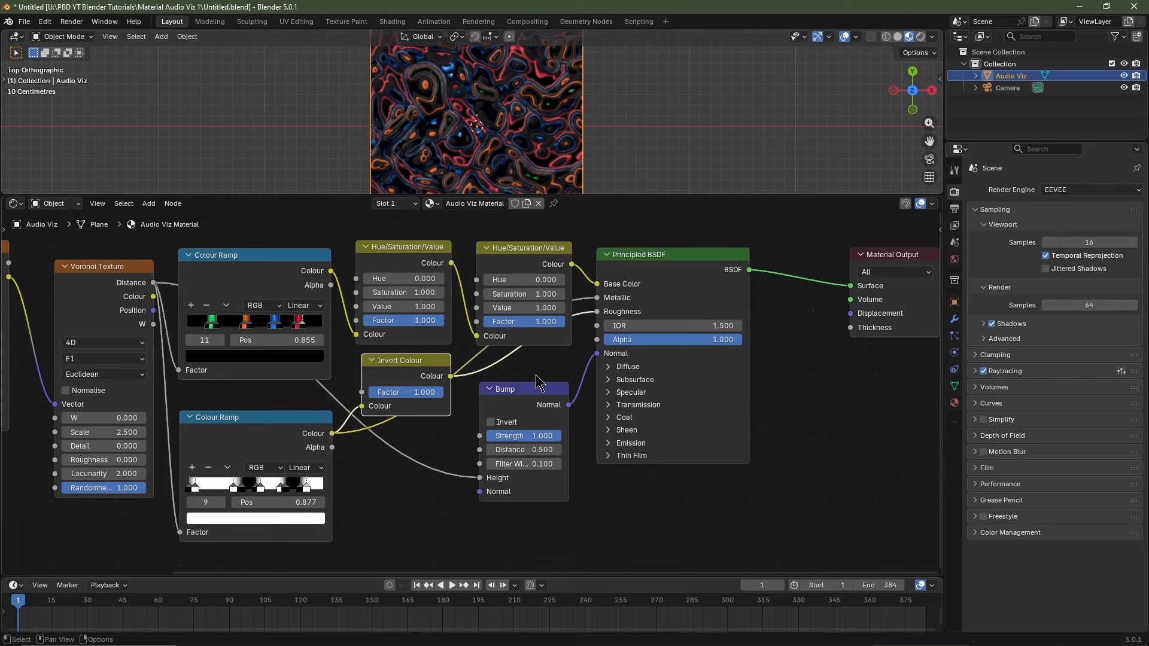
Insert a third Colour Ramp into the roughness link and move the Bump node below it.
{"action": "key", "text": "shift+a"}
{"action": "mouse_move", "coordinate": [512, 381]}
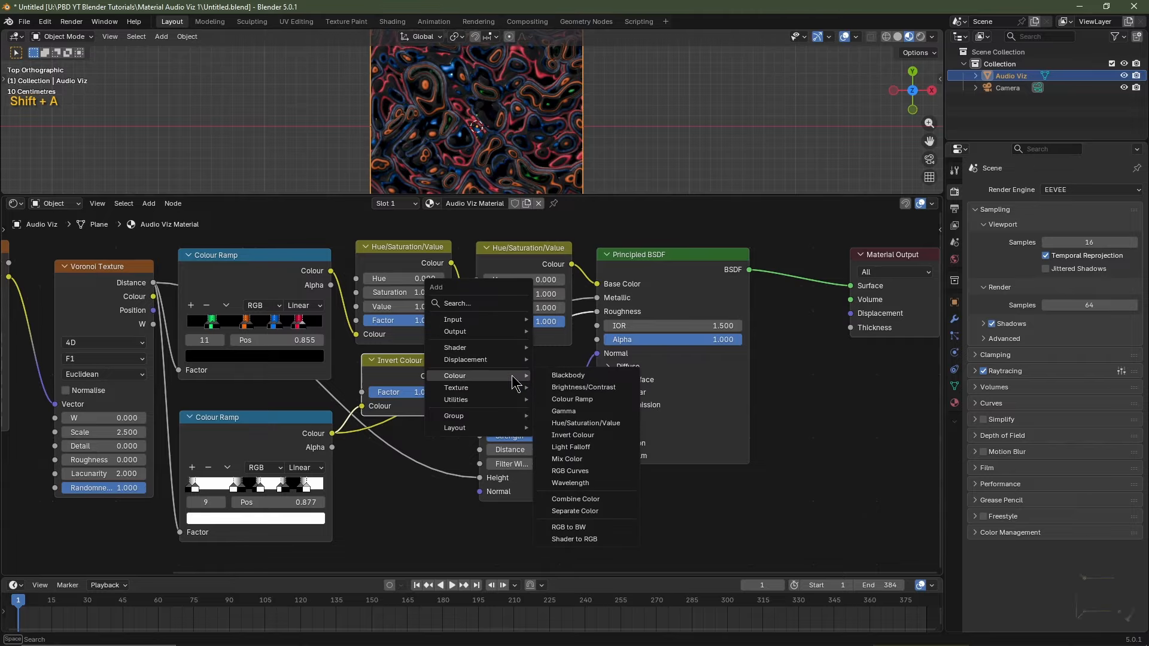
{"action": "left_click", "coordinate": [572, 399]}
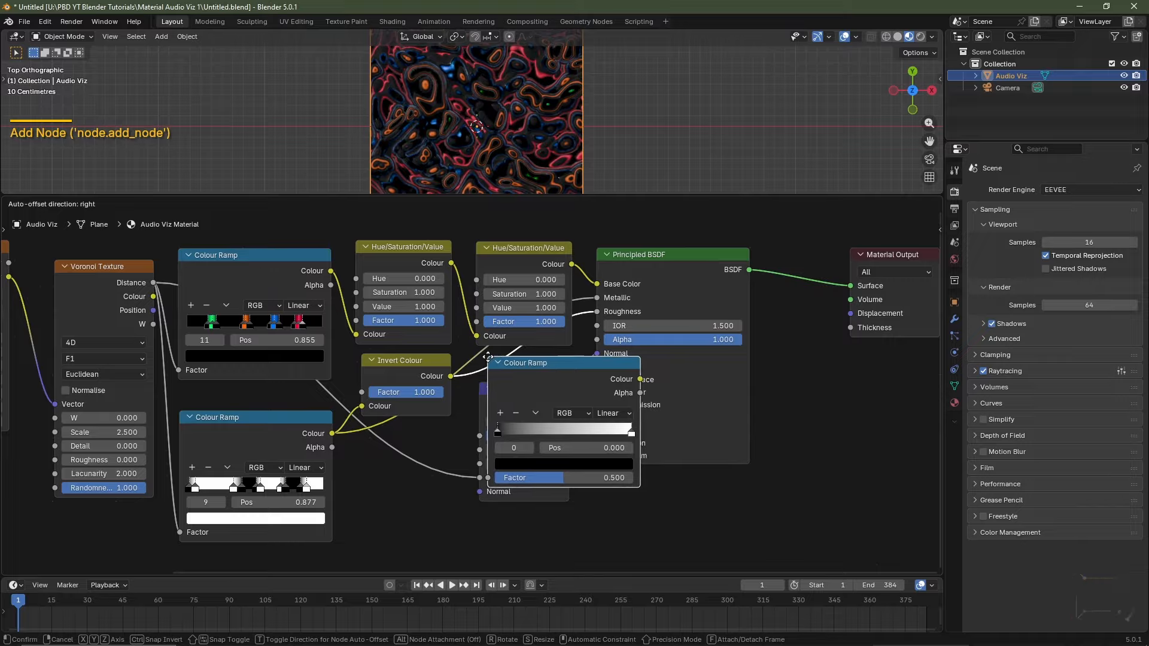
{"action": "left_click", "coordinate": [487, 358]}
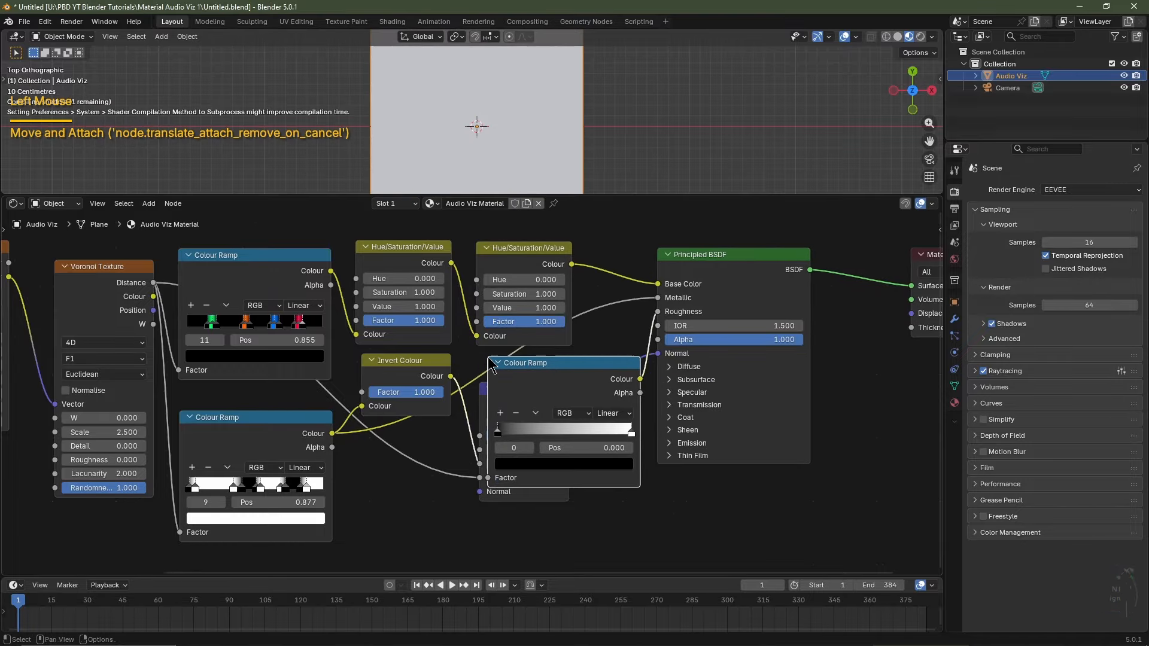
{"action": "double_click", "coordinate": [537, 492]}
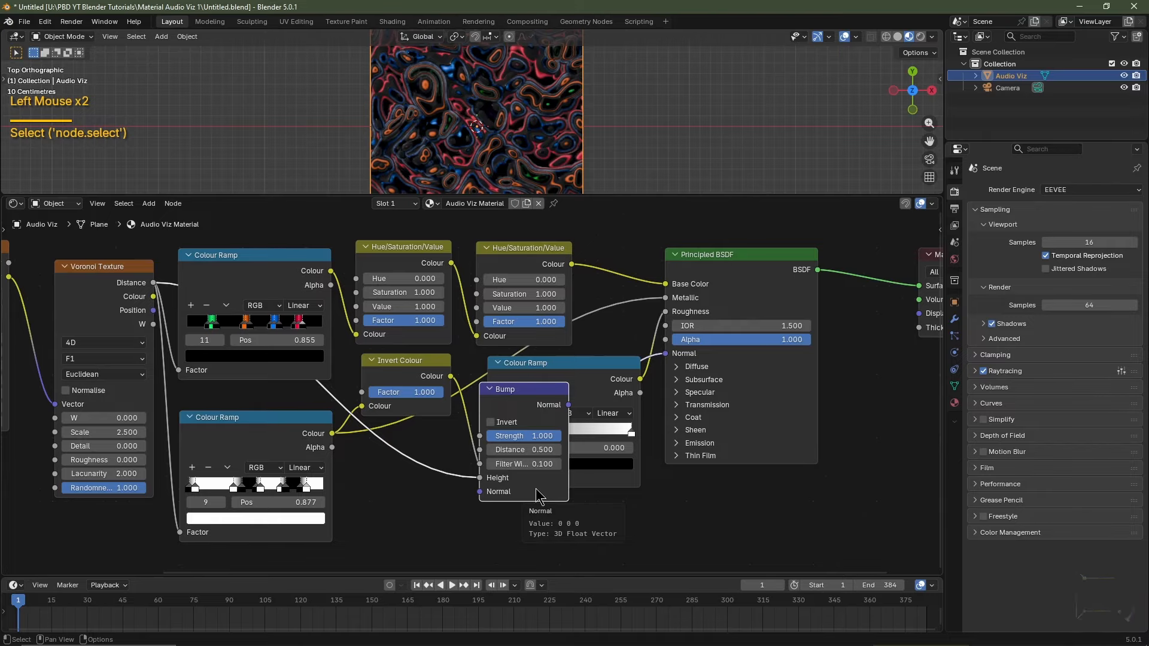
{"action": "key", "text": "g"}
{"action": "left_click", "coordinate": [609, 519]}
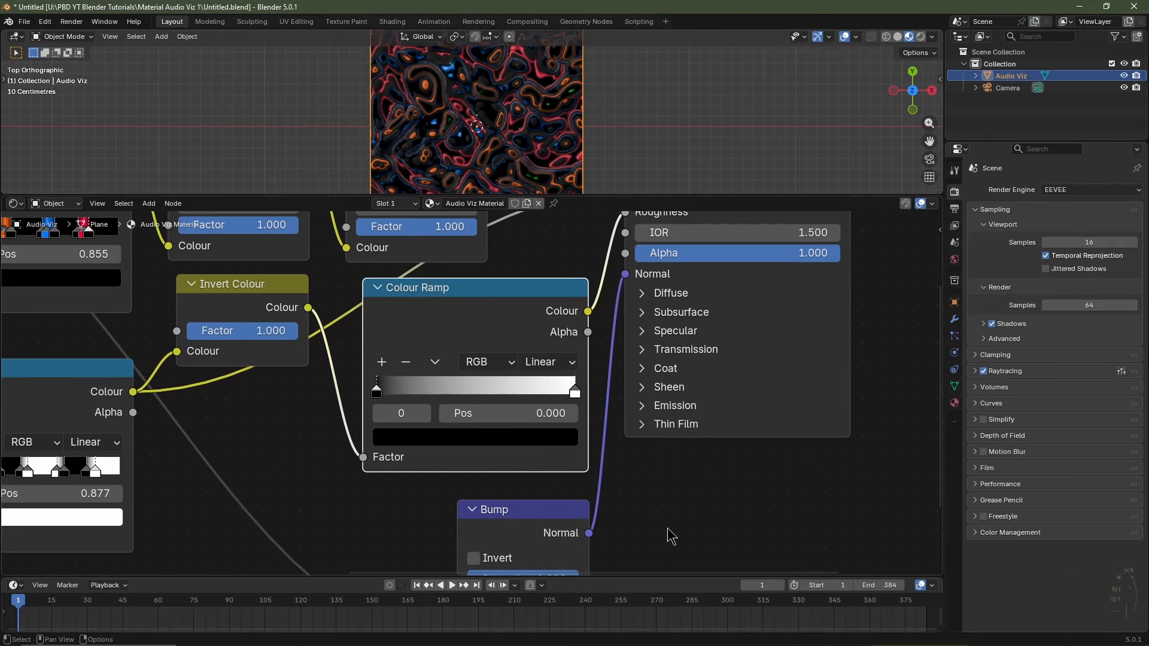
Set the new ramp's dark stop brightness to 0.500 for a mid-grey end.
{"action": "left_click", "coordinate": [473, 436]}
{"action": "left_click", "coordinate": [471, 362]}
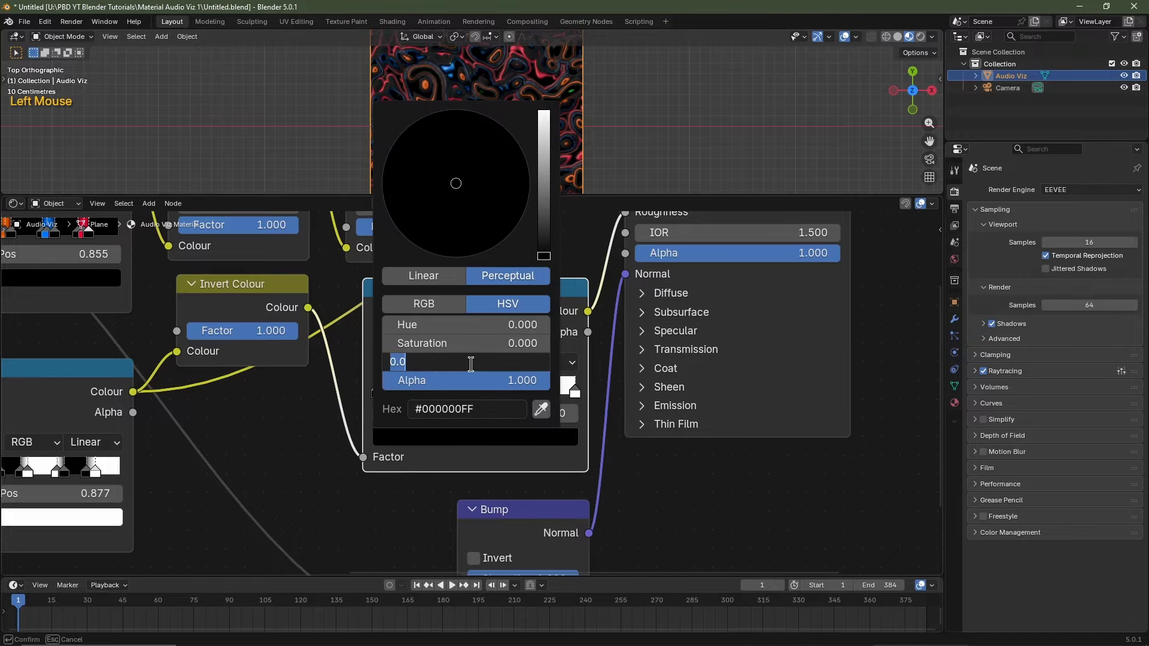
{"action": "key", "text": "Return"}
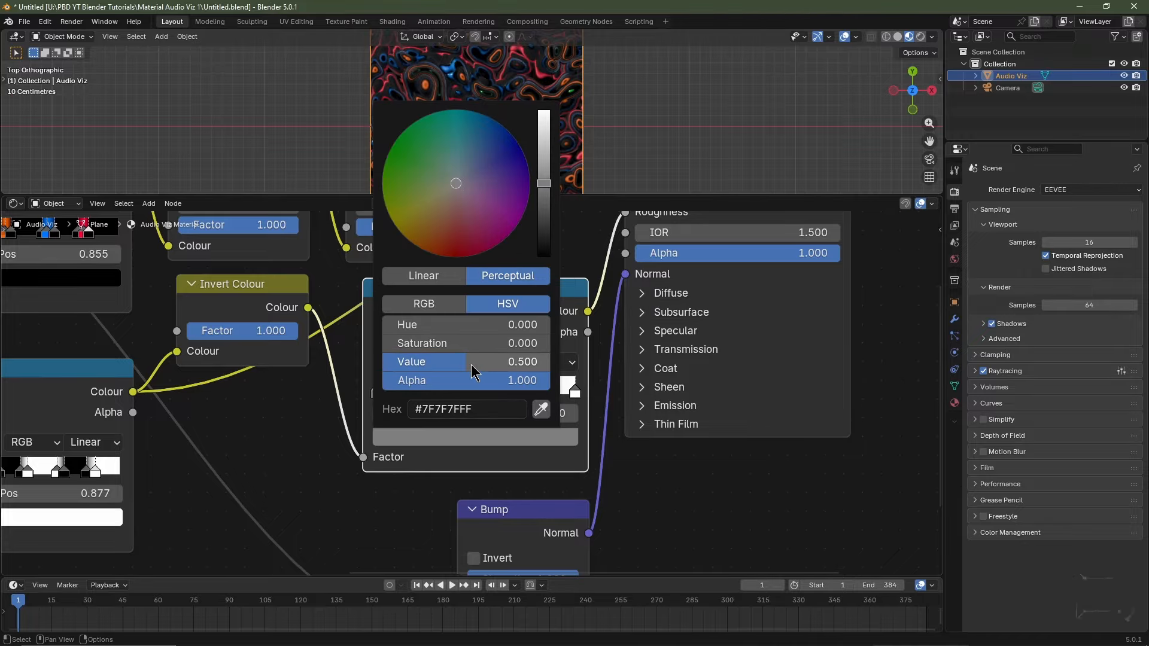
{"action": "scroll", "coordinate": [530, 180], "scroll_direction": "up", "scroll_amount": 4}
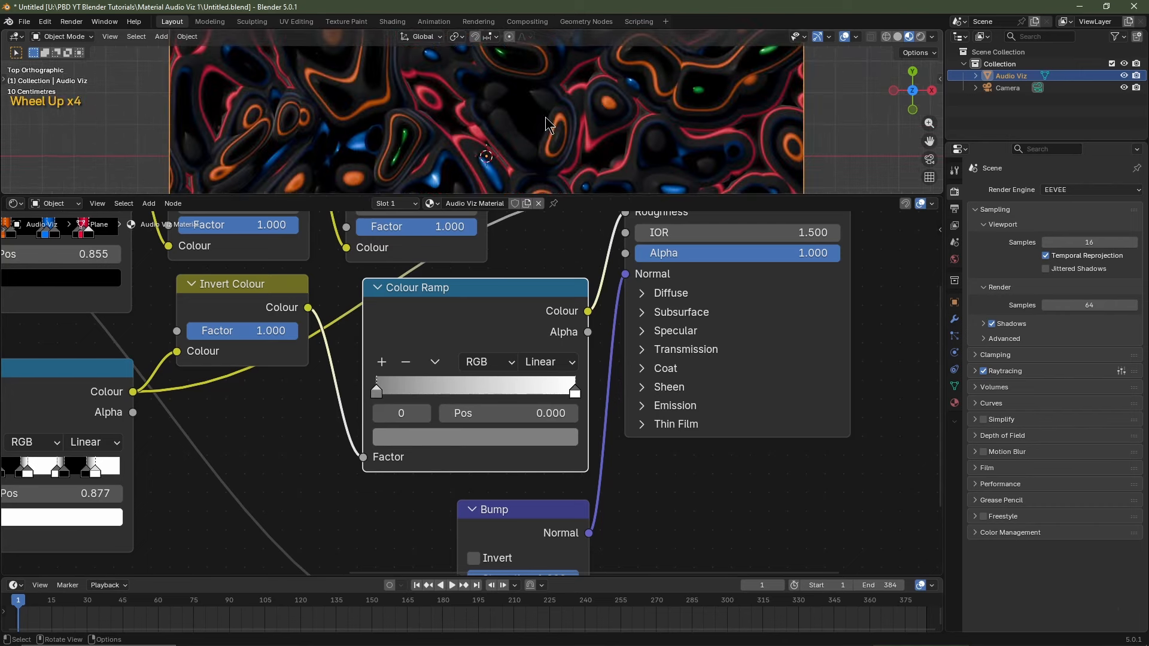
{"action": "left_click", "coordinate": [476, 437]}
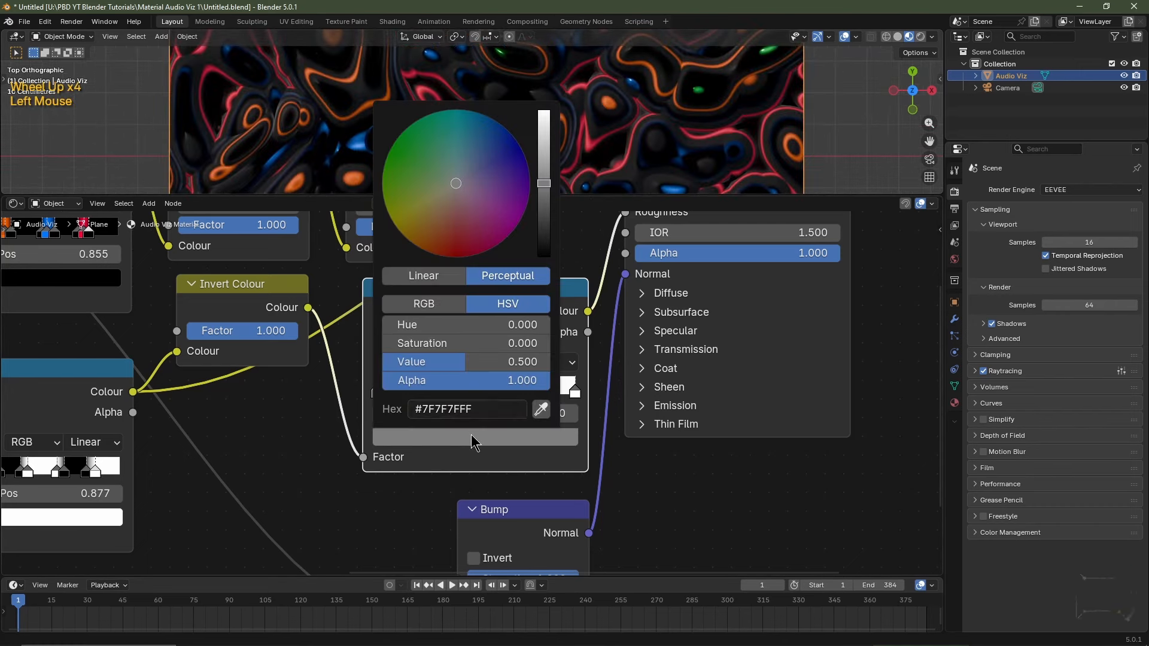
{"action": "left_click_drag", "start_coordinate": [512, 361], "coordinate": [466, 361]}
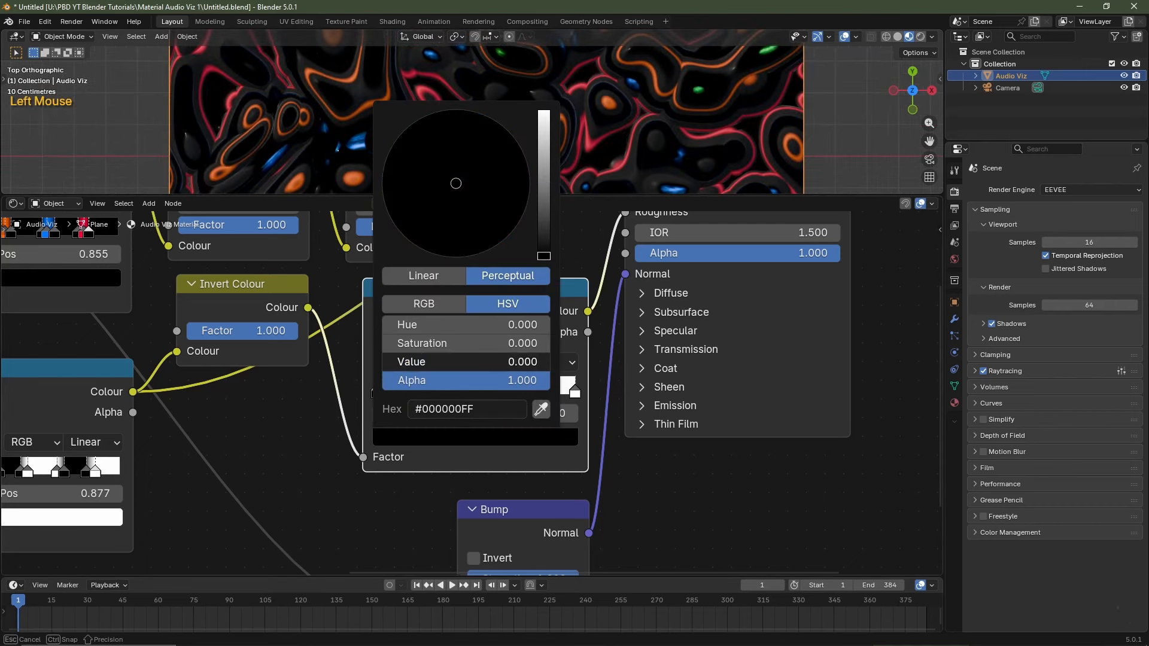
{"action": "left_click_drag", "start_coordinate": [383, 361], "coordinate": [479, 361]}
{"action": "key", "text": "Escape"}
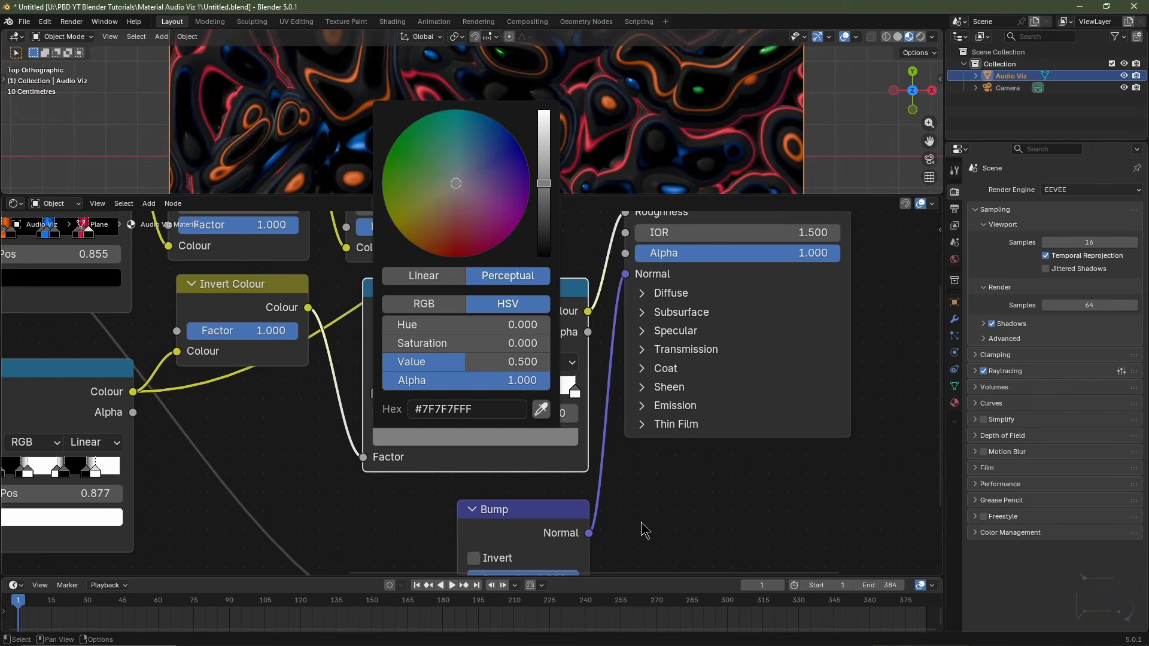
{"action": "scroll", "coordinate": [616, 491], "scroll_direction": "down", "scroll_amount": 9}
{"action": "scroll", "coordinate": [588, 453], "scroll_direction": "up", "scroll_amount": 2}
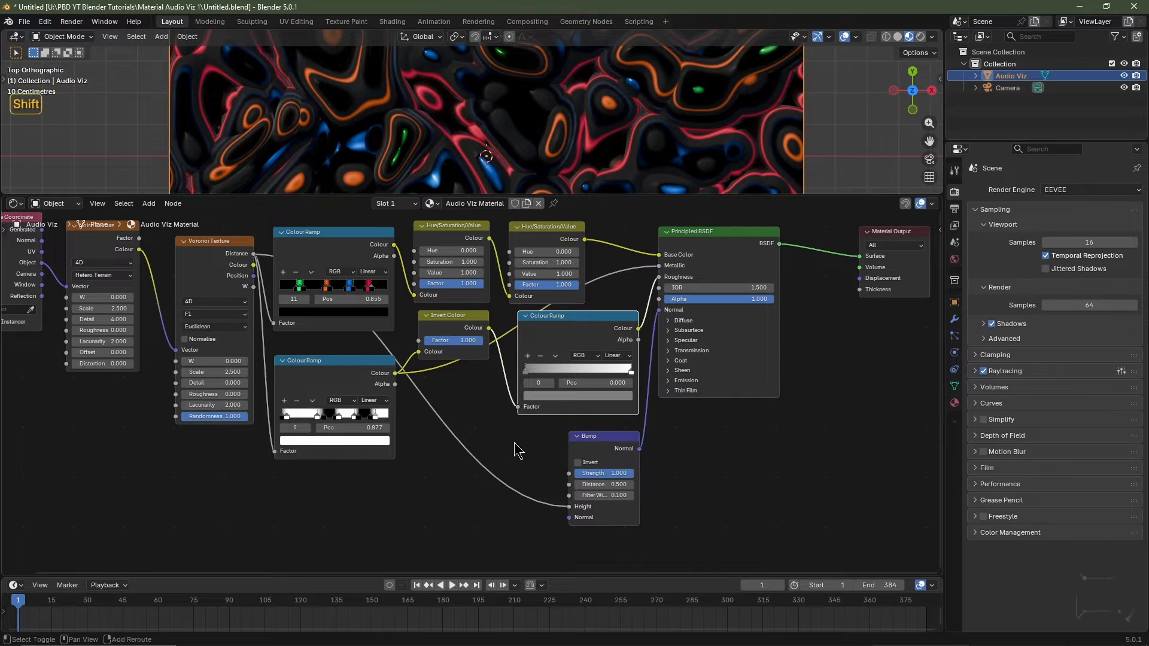
Add a reroute point on the Bump height link and move it down-left.
{"action": "right_click_drag", "start_coordinate": [514, 445], "coordinate": [467, 542], "text": "shift"}
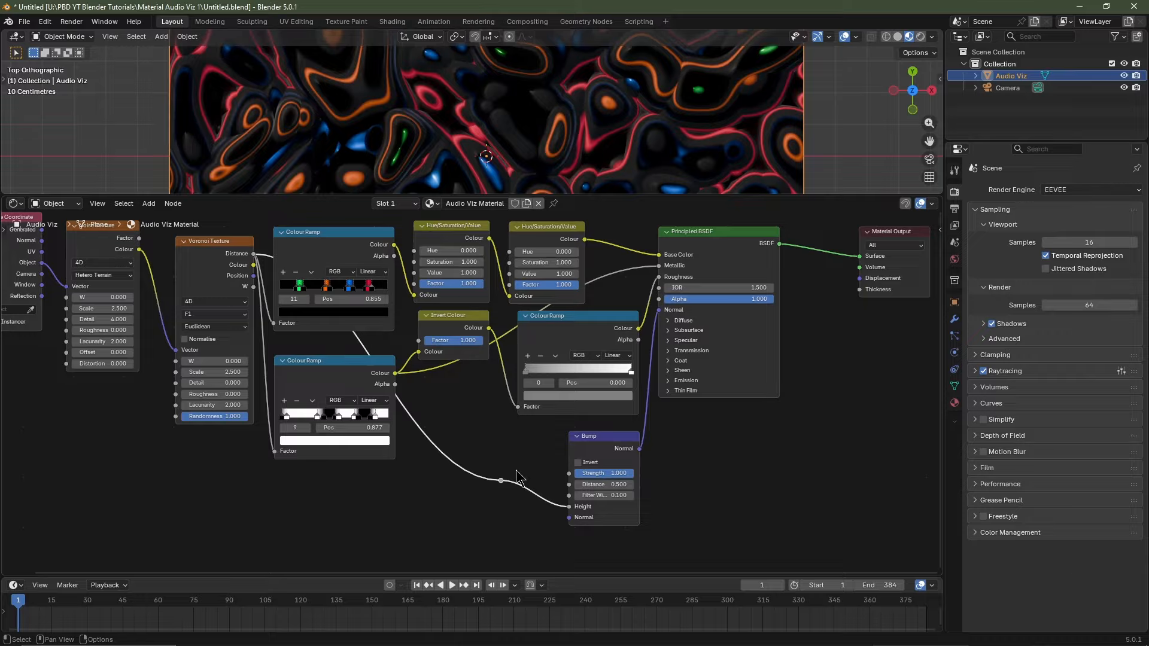
{"action": "key", "text": "g"}
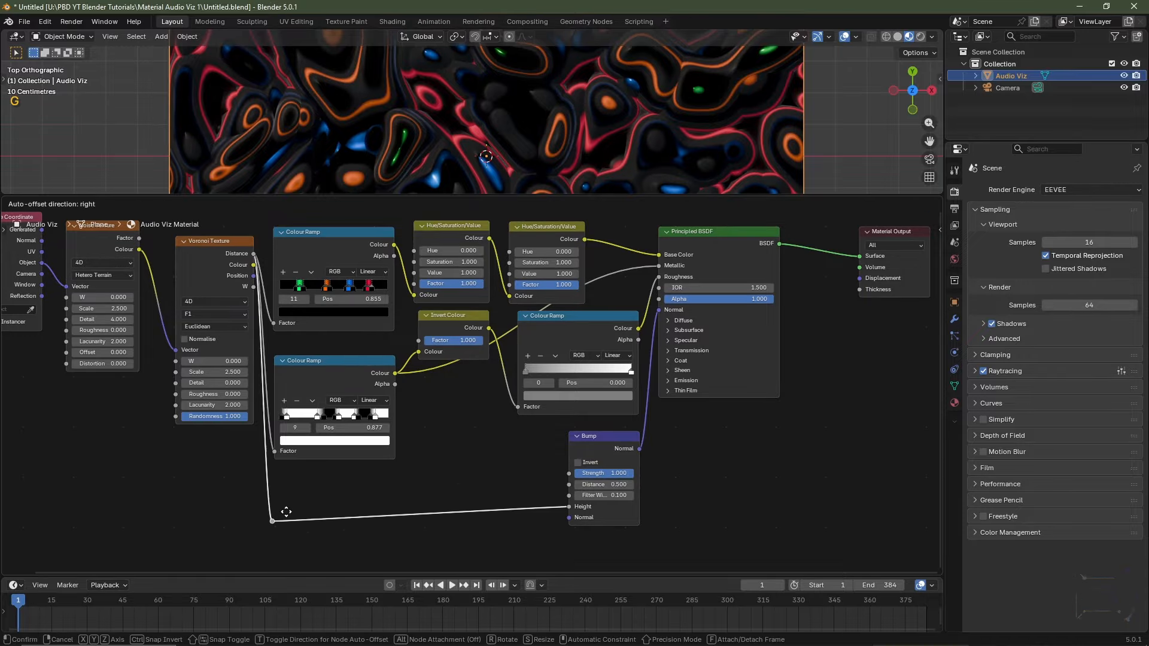
{"action": "left_click", "coordinate": [285, 509]}
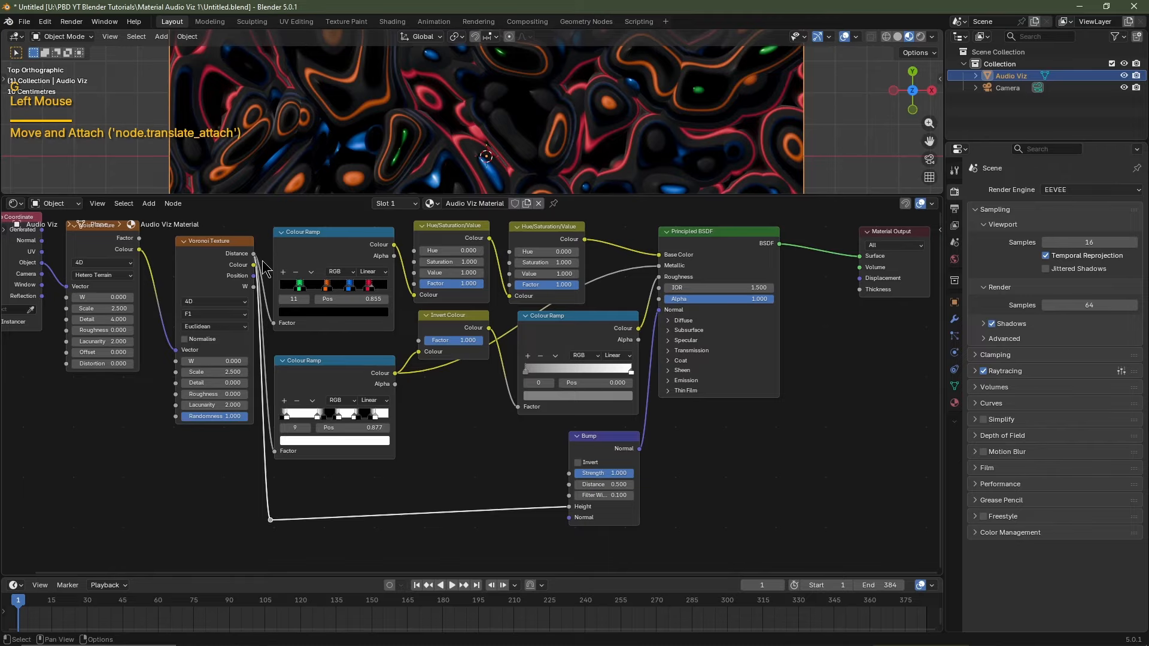
{"action": "left_click_drag", "start_coordinate": [223, 246], "coordinate": [211, 244]}
{"action": "left_click_drag", "start_coordinate": [245, 195], "coordinate": [270, 395]}
{"action": "scroll", "coordinate": [361, 175], "scroll_direction": "down", "scroll_amount": 3}
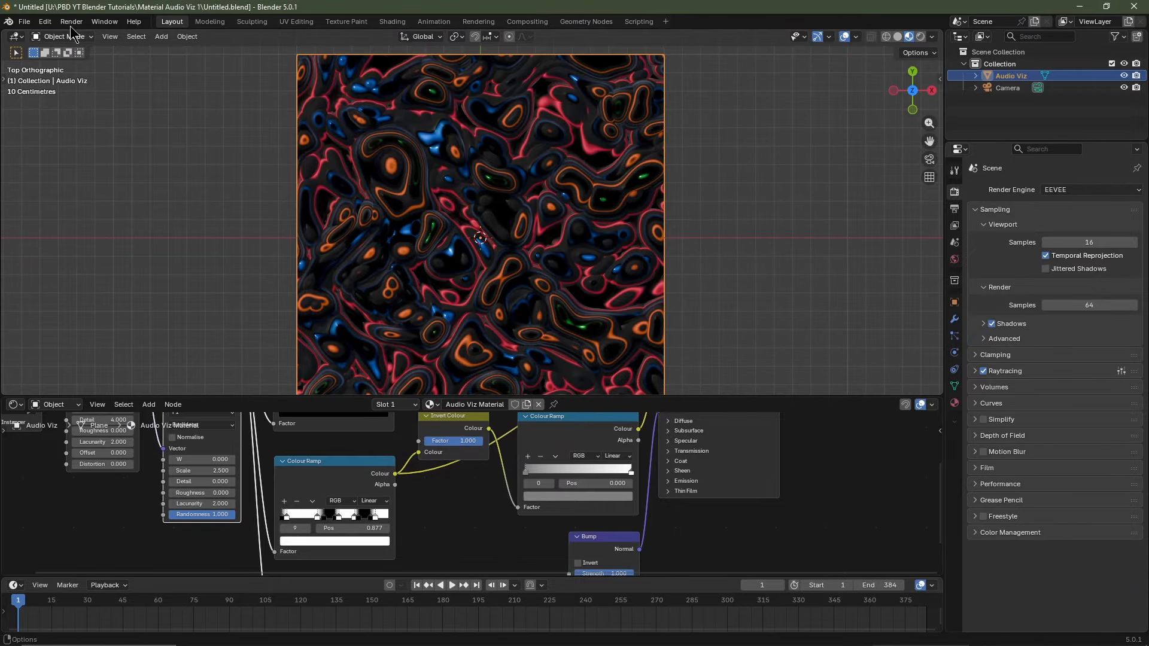
Save the file under the new name 'Like and Subscribe' using Save As.
{"action": "left_click", "coordinate": [24, 22]}
{"action": "left_click", "coordinate": [48, 112]}
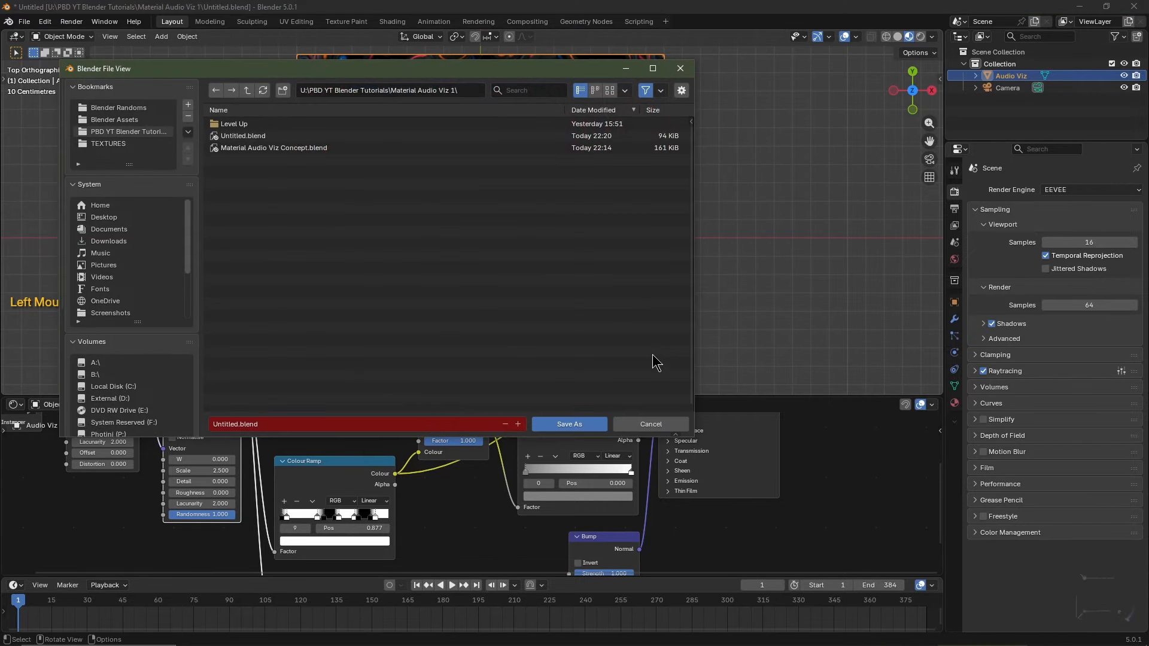
{"action": "left_click", "coordinate": [377, 422]}
{"action": "type", "text": "L"}
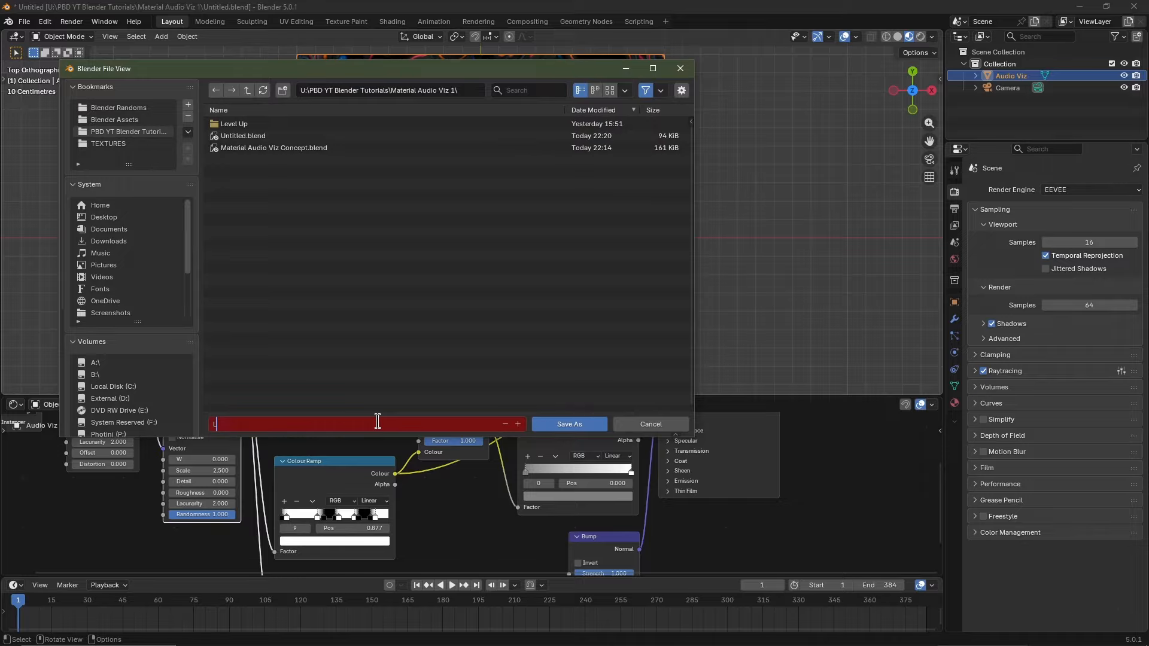
{"action": "type", "text": "ike and Subscribe"}
{"action": "key", "text": "Return"}
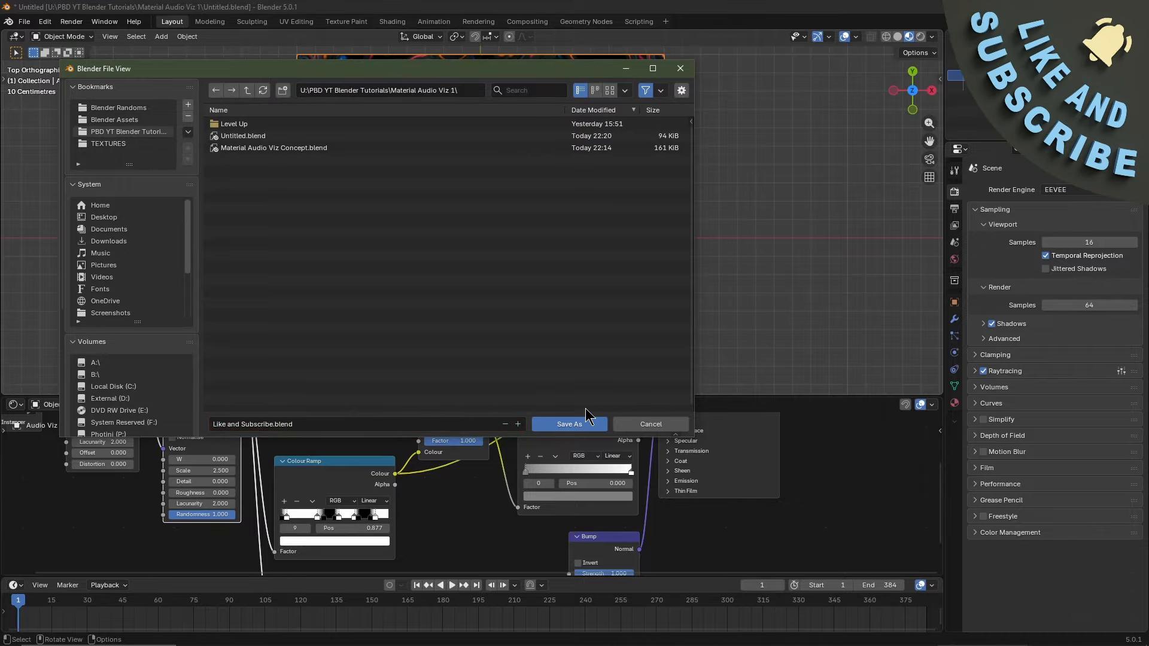
{"action": "left_click", "coordinate": [578, 426]}
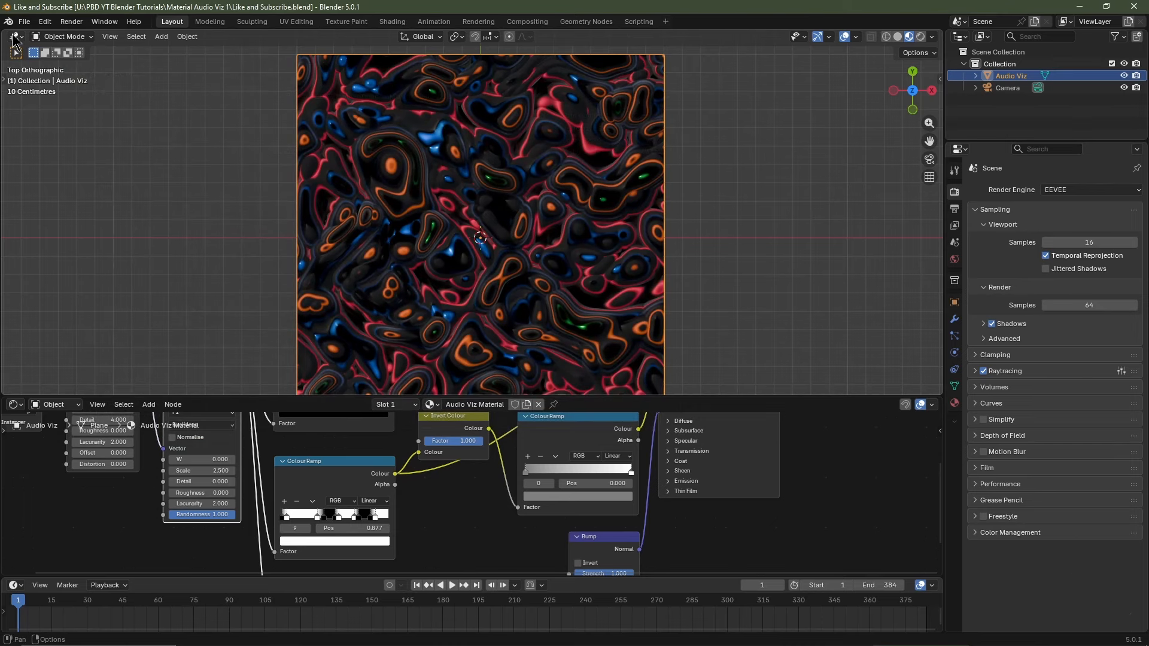
Split off a left Graph Editor with its side panel hidden, and show the right 3D view solid-shaded.
{"action": "left_click_drag", "start_coordinate": [5, 33], "coordinate": [404, 60]}
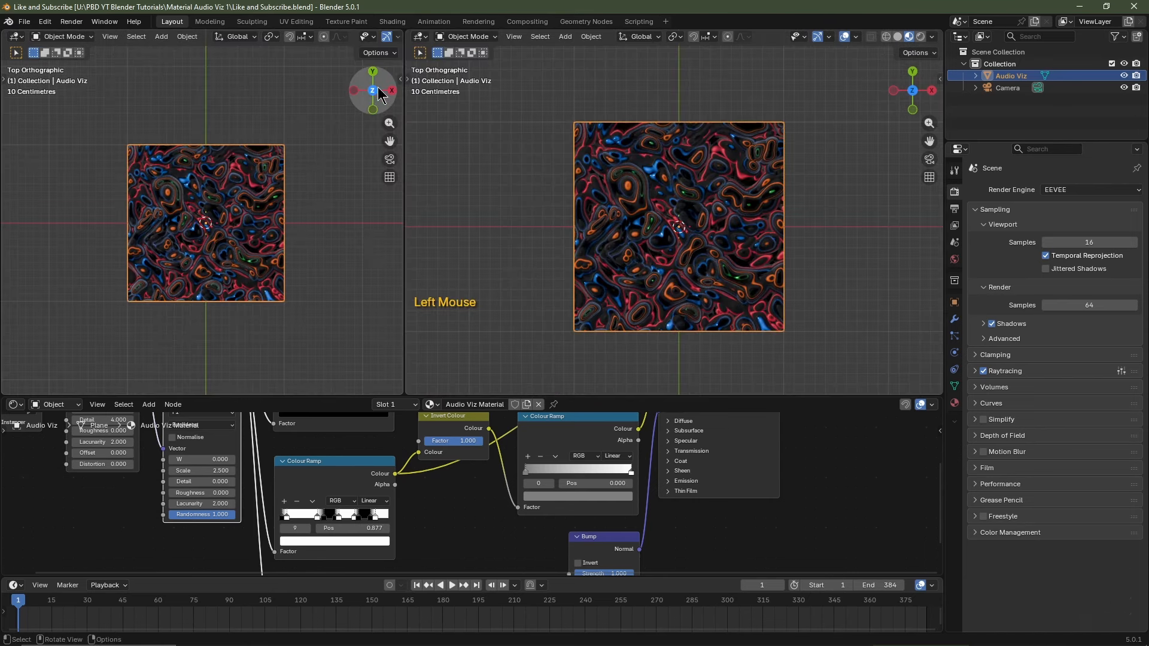
{"action": "left_click", "coordinate": [16, 40]}
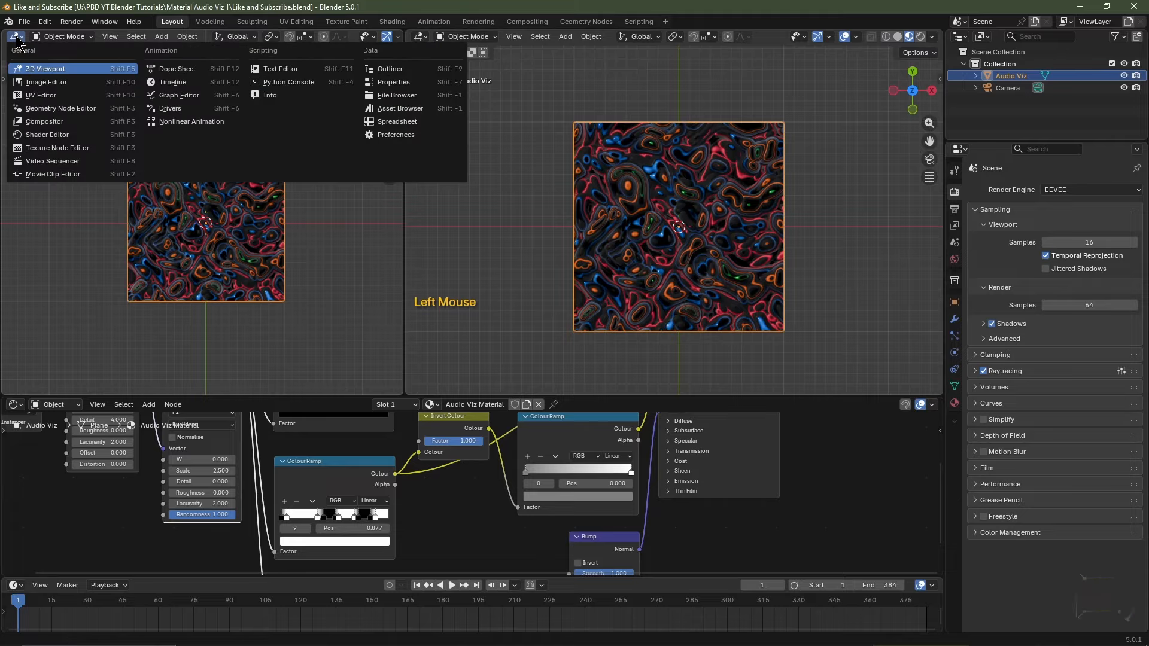
{"action": "left_click", "coordinate": [161, 103]}
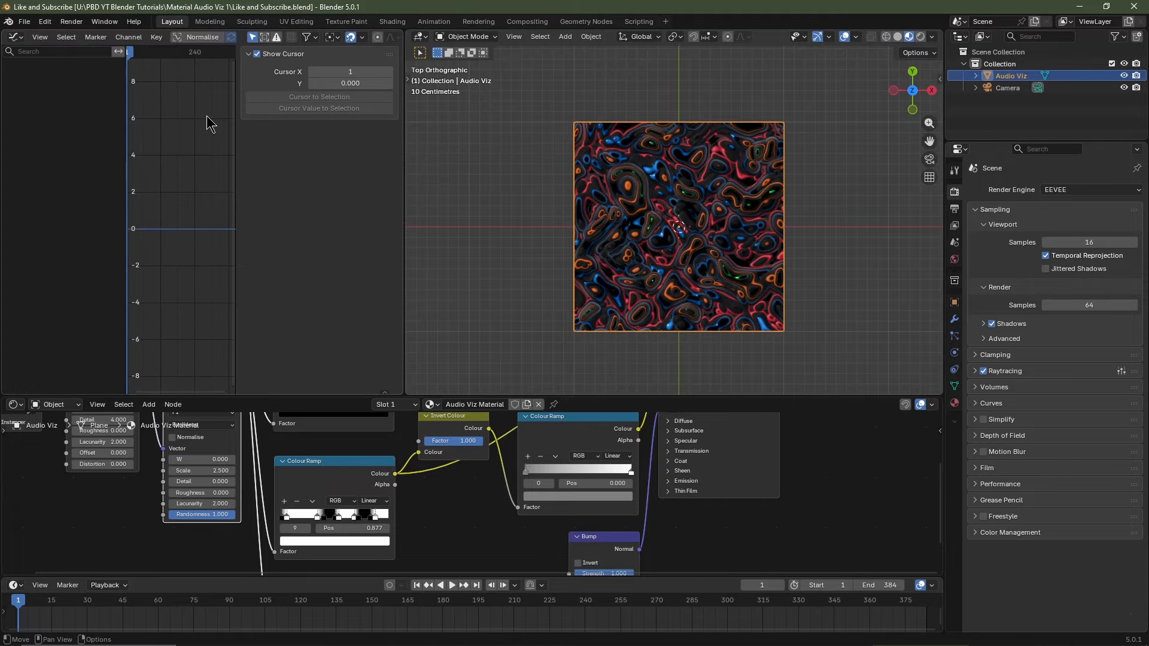
{"action": "key", "text": "n"}
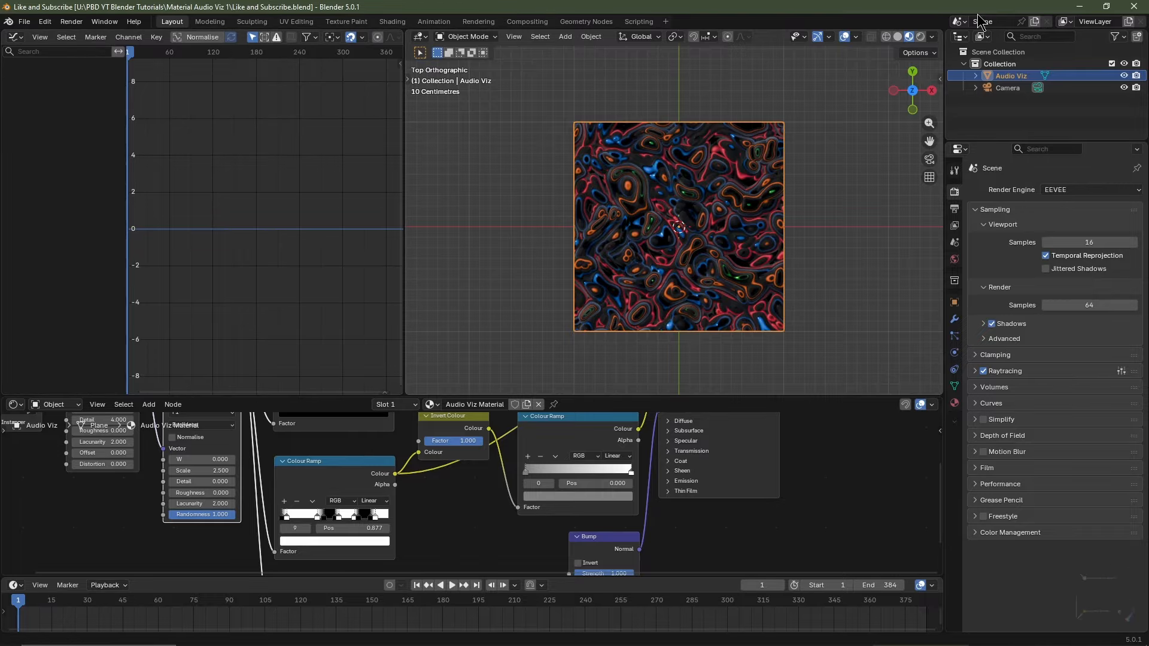
{"action": "left_click", "coordinate": [898, 37]}
{"action": "mouse_move", "coordinate": [815, 203]}
{"action": "middle_mouse_down"}
{"action": "mouse_move", "coordinate": [746, 238]}
{"action": "mouse_move", "coordinate": [741, 205]}
{"action": "middle_mouse_up"}
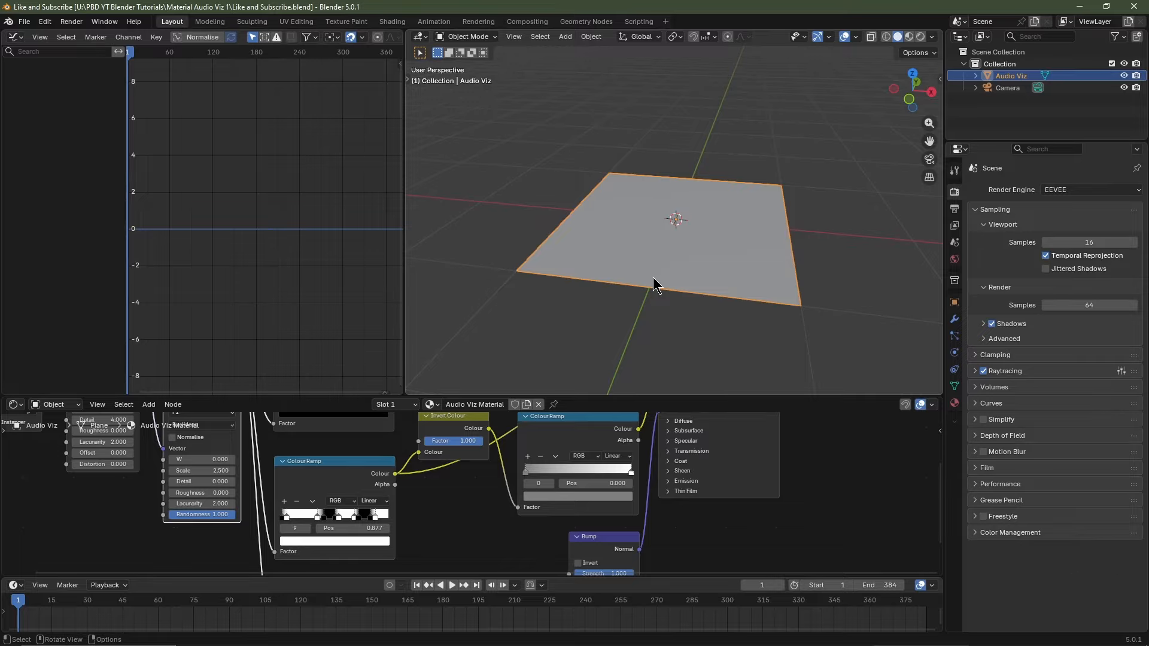
Add a Speaker at frame 1 and load P Title 150bpm.wav as its sound.
{"action": "left_click", "coordinate": [417, 585]}
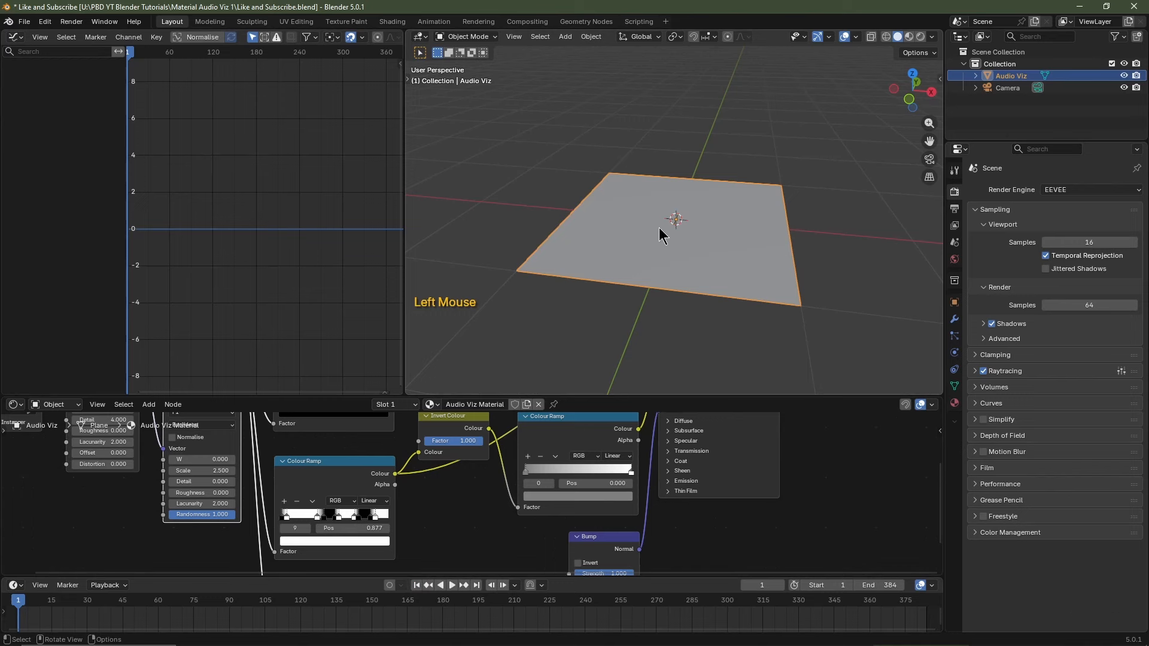
{"action": "key", "text": "shift+a"}
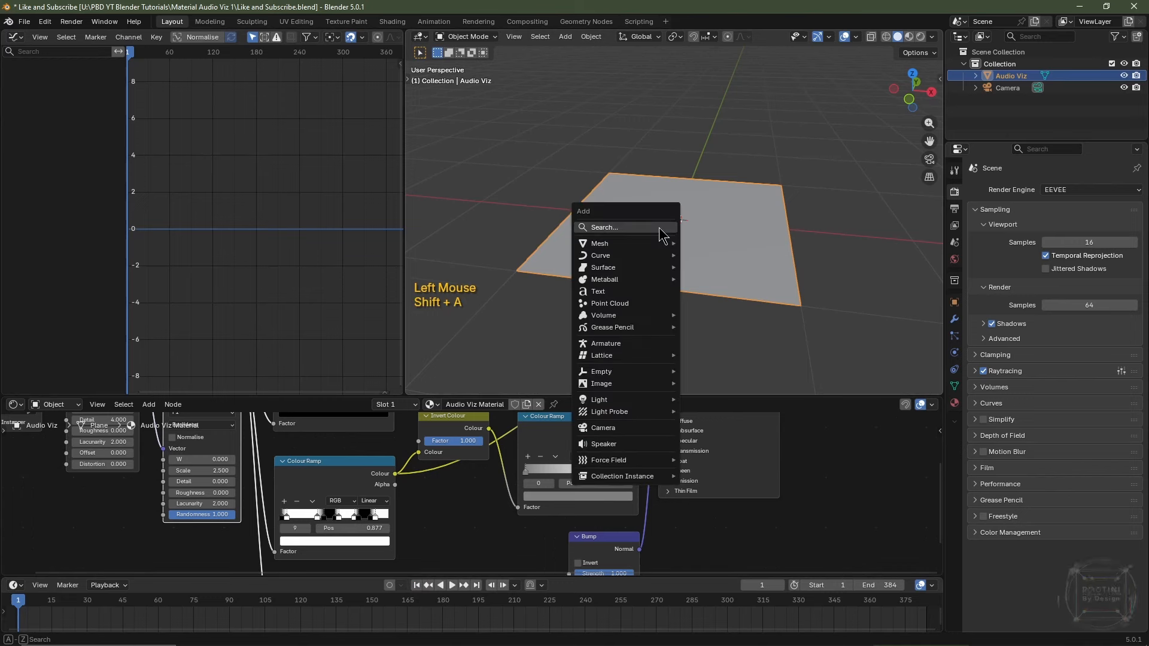
{"action": "left_click", "coordinate": [605, 444]}
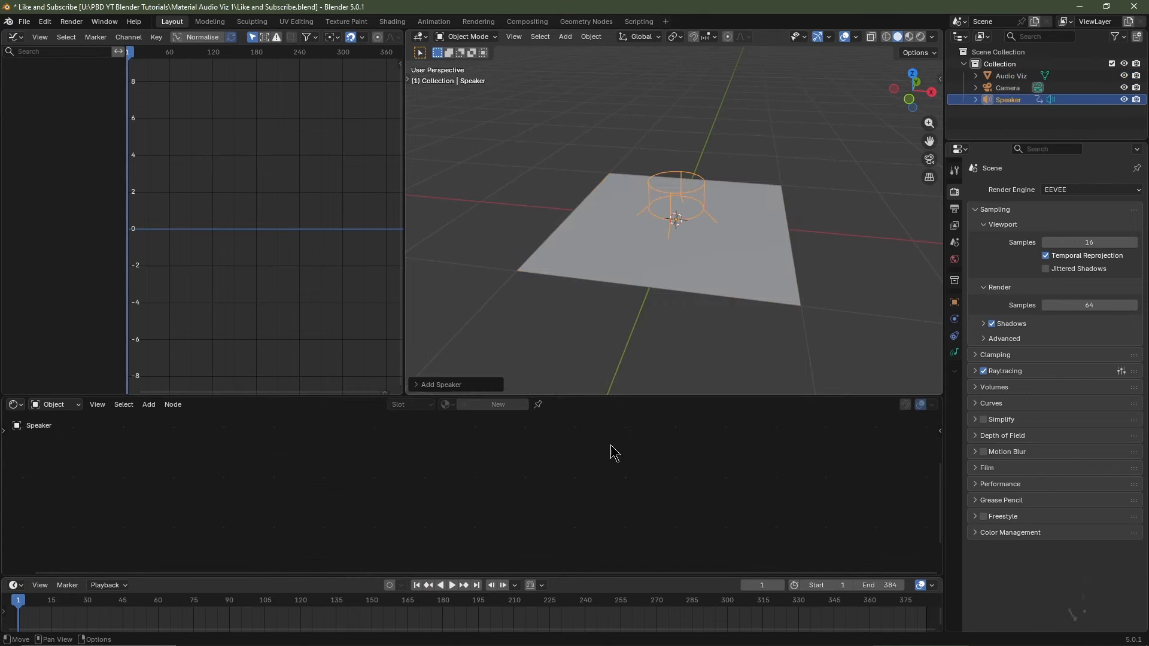
{"action": "left_click", "coordinate": [955, 354]}
{"action": "left_click", "coordinate": [1056, 228]}
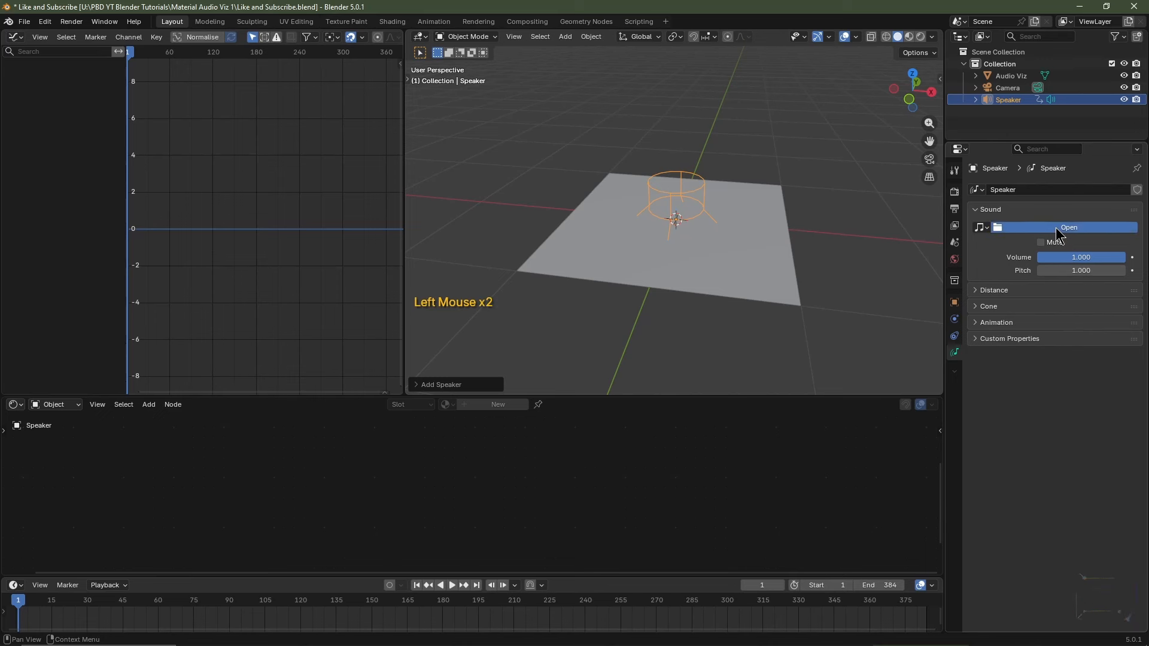
{"action": "left_click", "coordinate": [607, 243]}
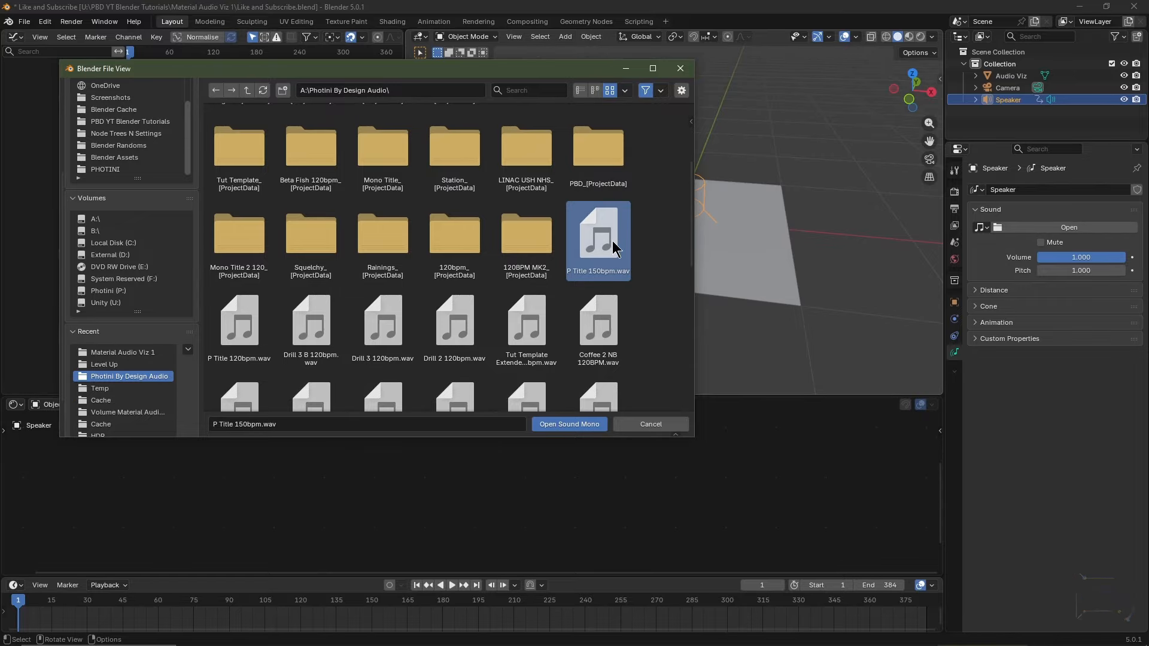
{"action": "left_click", "coordinate": [569, 426]}
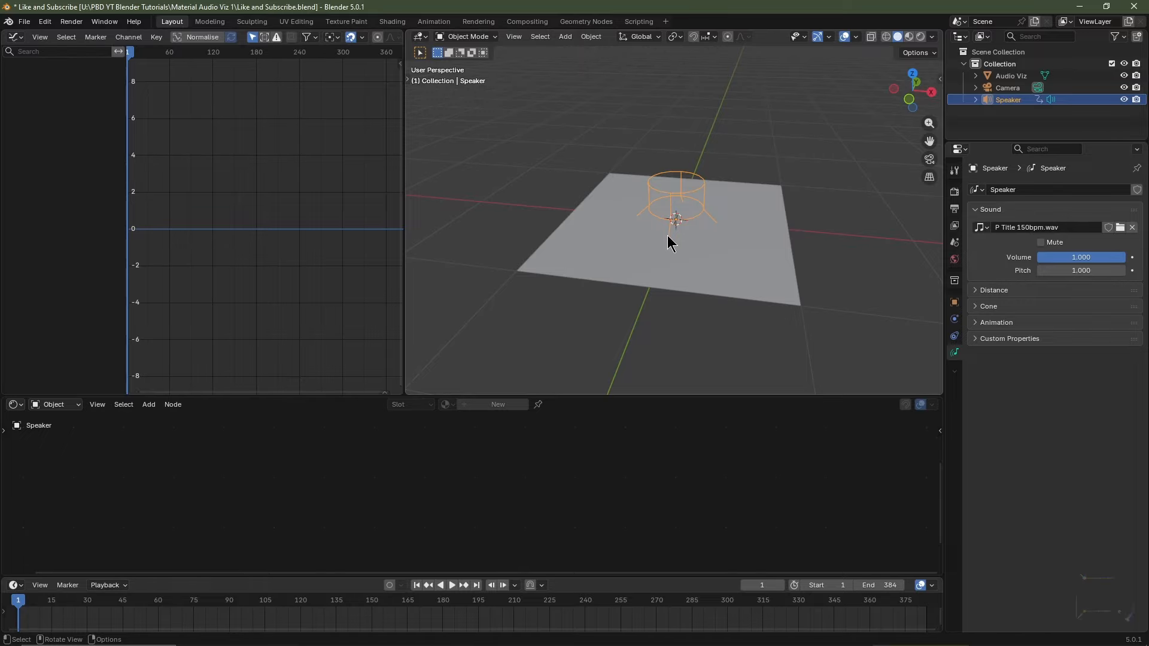
Play the animation briefly to test the sound, then return to frame 1.
{"action": "key", "text": "space"}
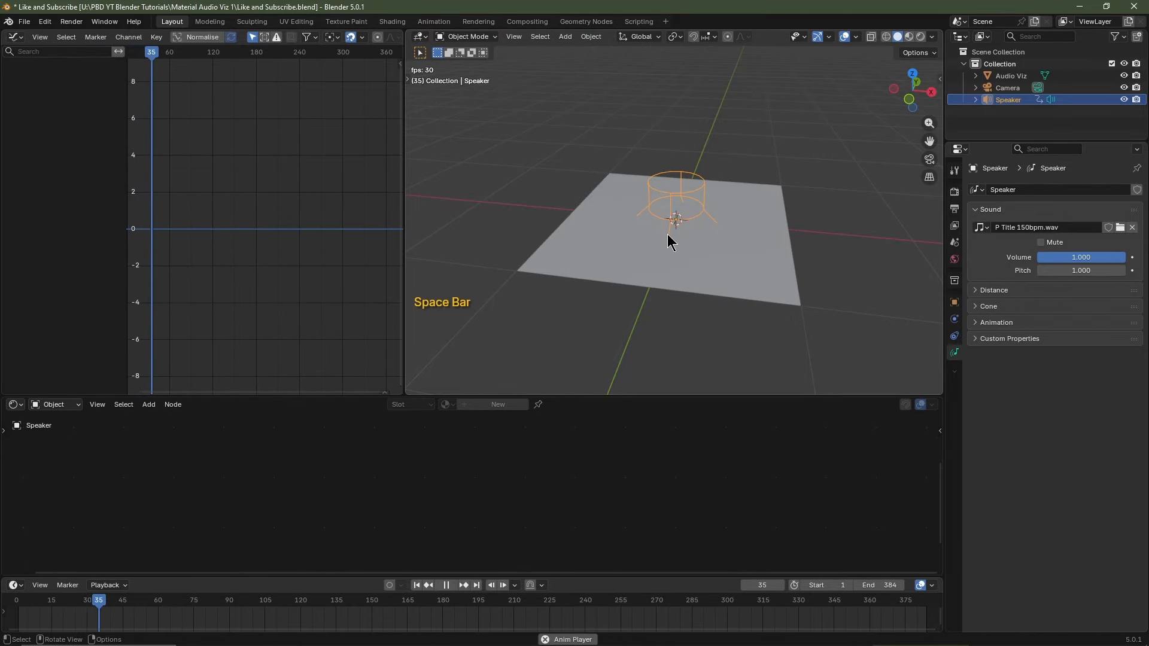
{"action": "key", "text": "space"}
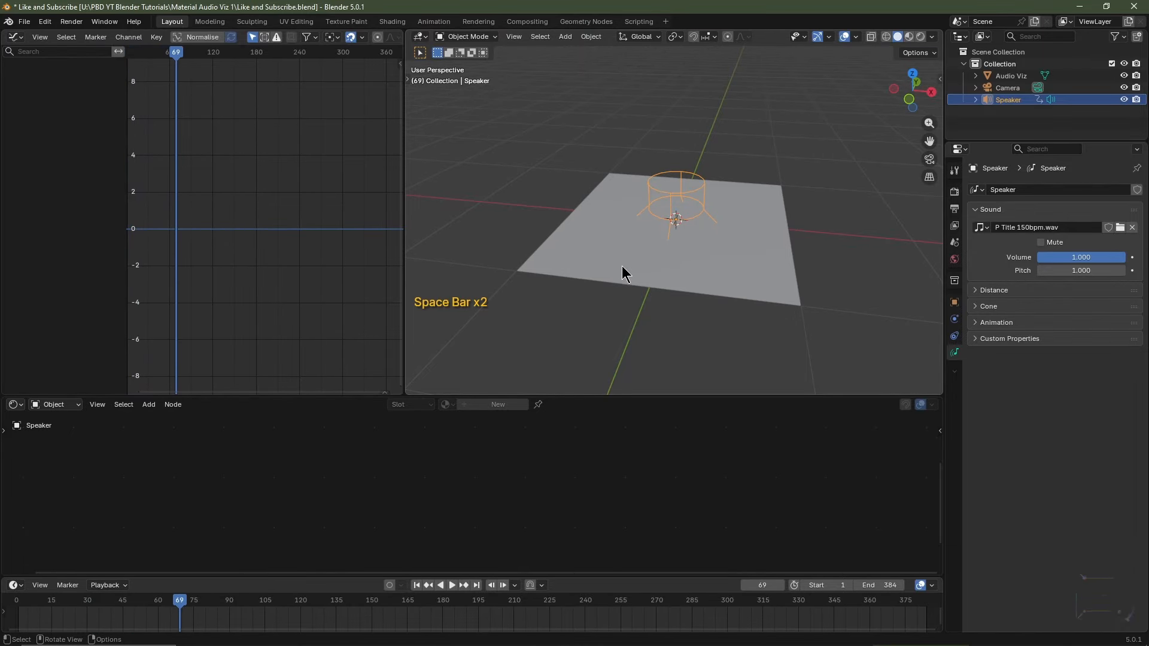
{"action": "left_click", "coordinate": [417, 585]}
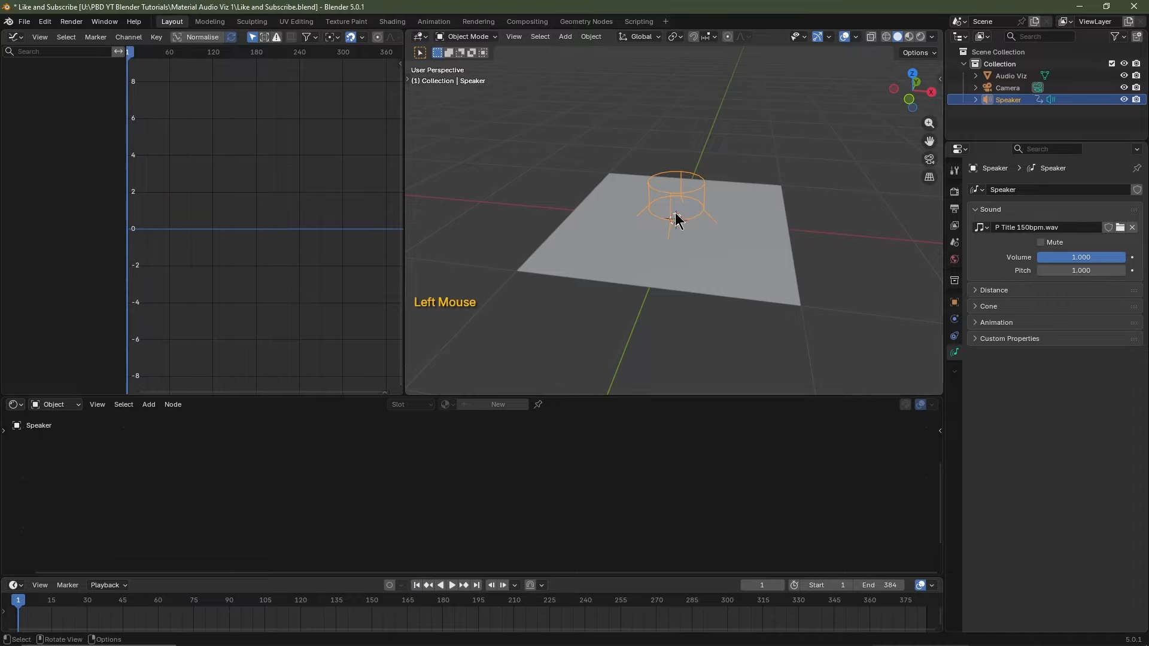
{"action": "key", "text": "shift+a"}
Add a Single Arrow empty with a display size of 2 m.
{"action": "mouse_move", "coordinate": [666, 183]}
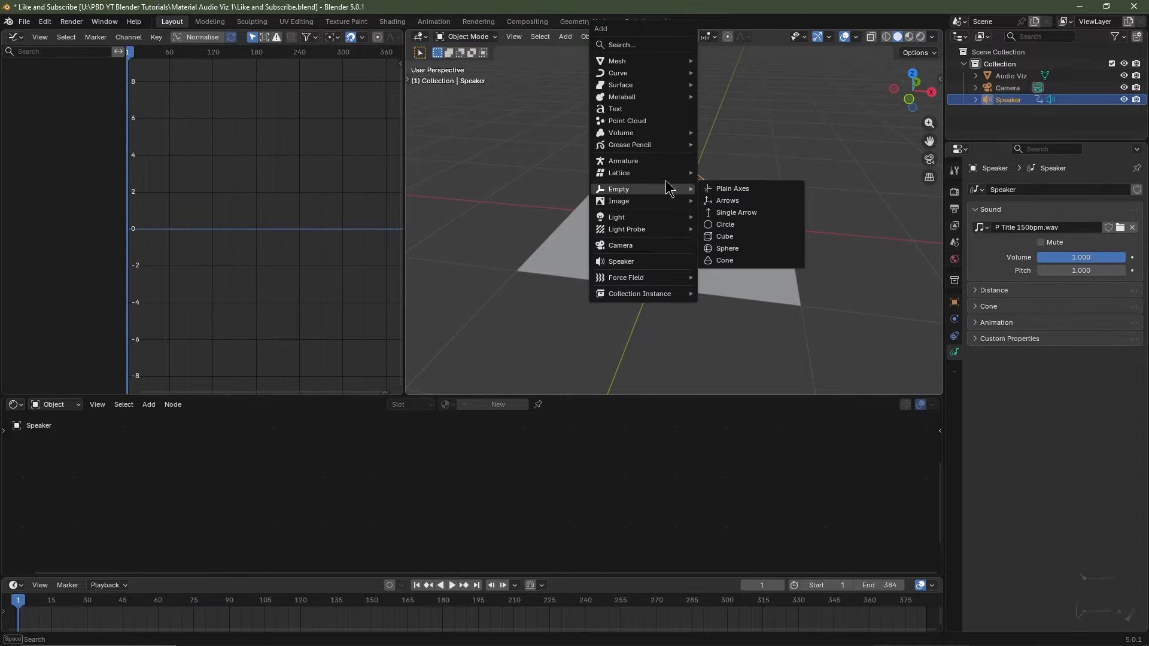
{"action": "left_click", "coordinate": [729, 212]}
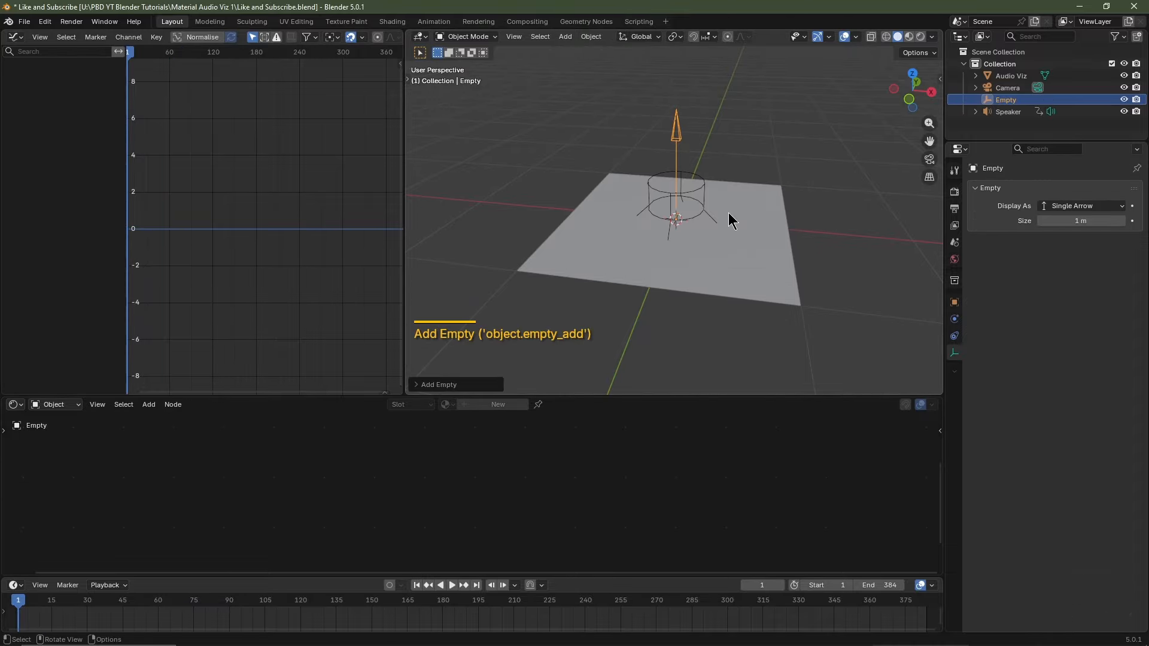
{"action": "left_click", "coordinate": [955, 353]}
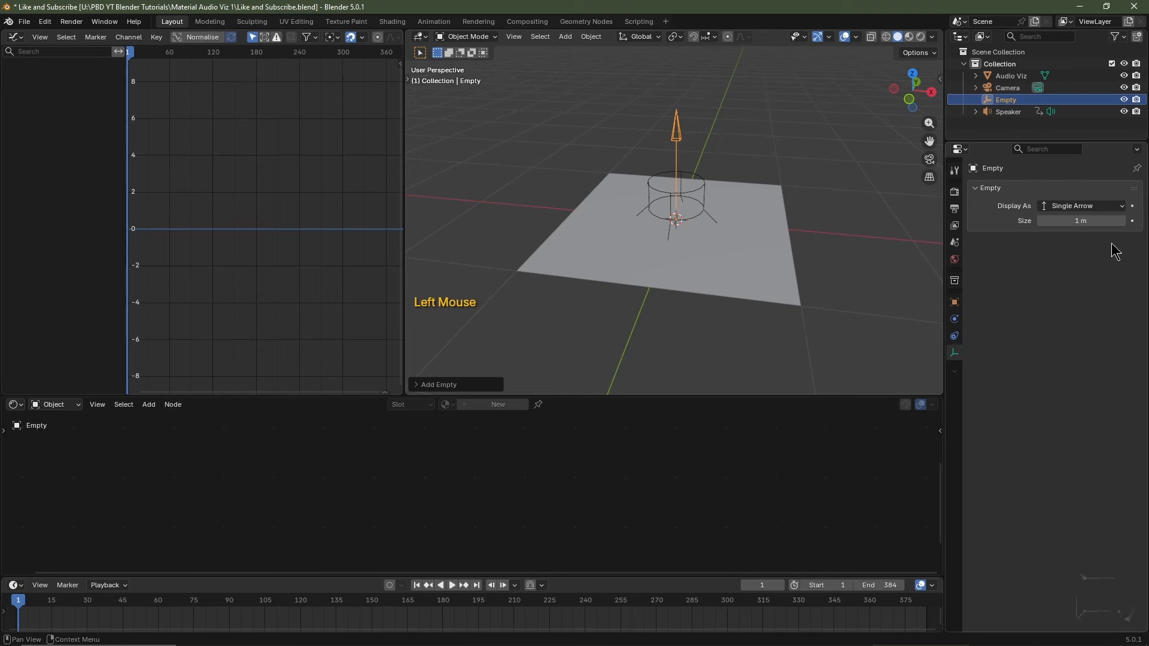
{"action": "double_click", "coordinate": [1085, 220]}
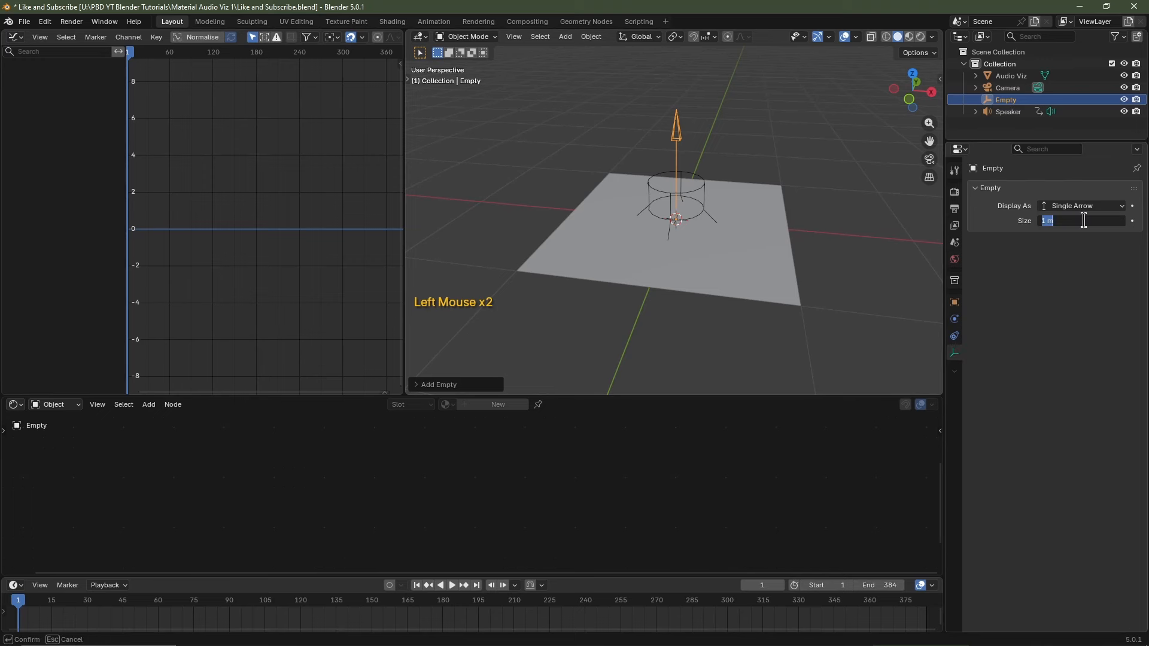
{"action": "type", "text": "2"}
{"action": "key", "text": "Return"}
{"action": "scroll", "coordinate": [796, 207], "scroll_direction": "down", "scroll_amount": 3}
{"action": "middle_click_drag", "start_coordinate": [795, 207], "coordinate": [777, 225]}
{"action": "middle_click_drag", "start_coordinate": [777, 224], "coordinate": [769, 260], "text": "shift"}
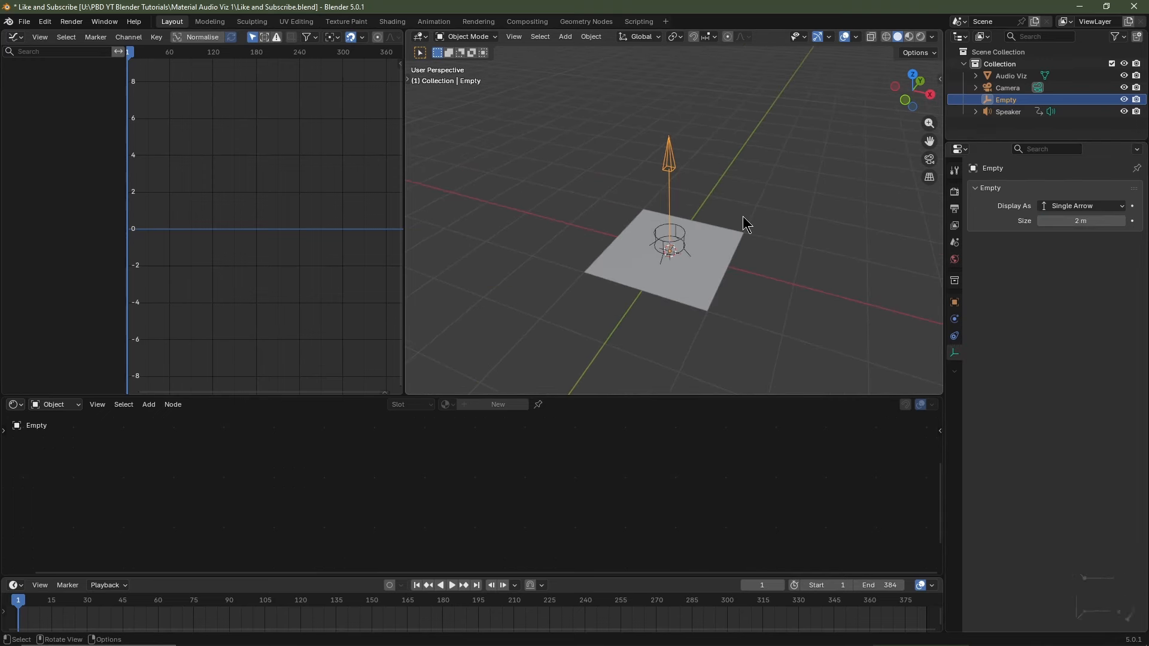
Duplicate the empty in place and enlarge the copy's size to 4 m.
{"action": "key", "text": "shift+d"}
{"action": "key", "text": "Escape"}
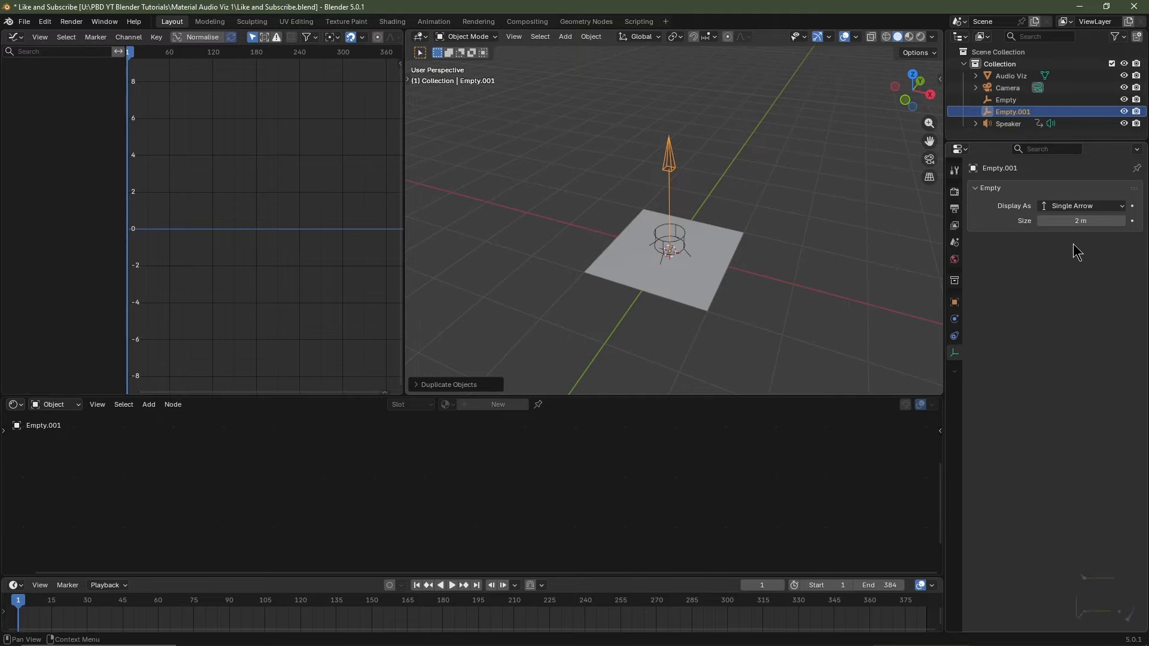
{"action": "left_click", "coordinate": [1071, 220]}
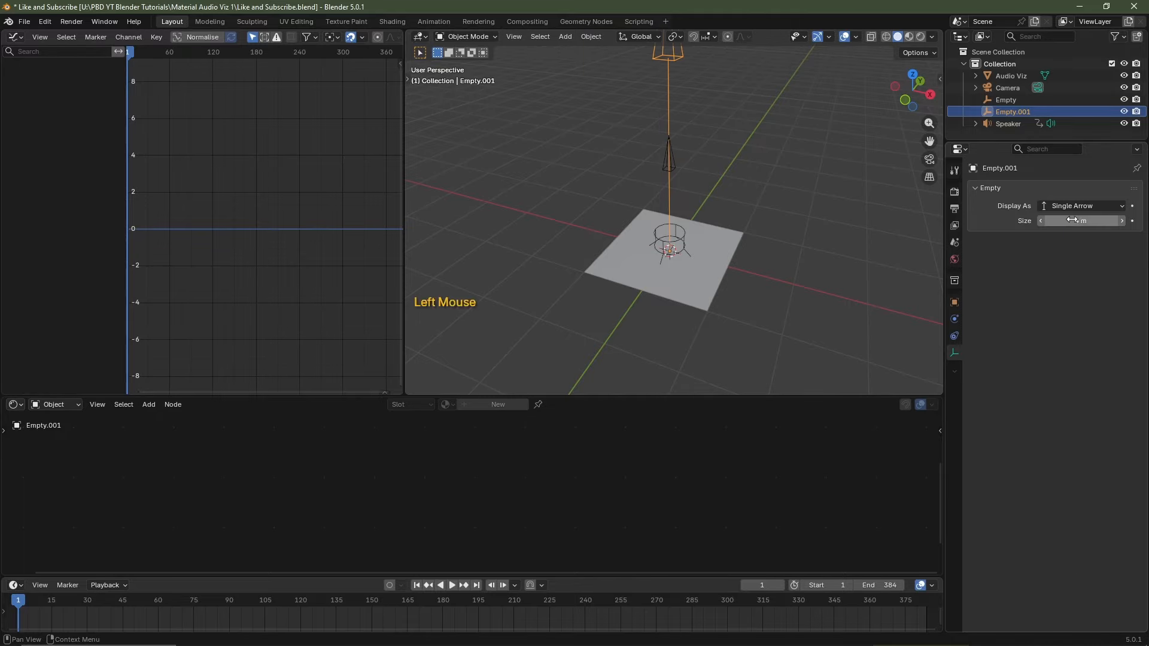
Rename the empties to 'Empty LF Add' and 'Empty LF Multiply' in the Outliner.
{"action": "double_click", "coordinate": [1014, 99]}
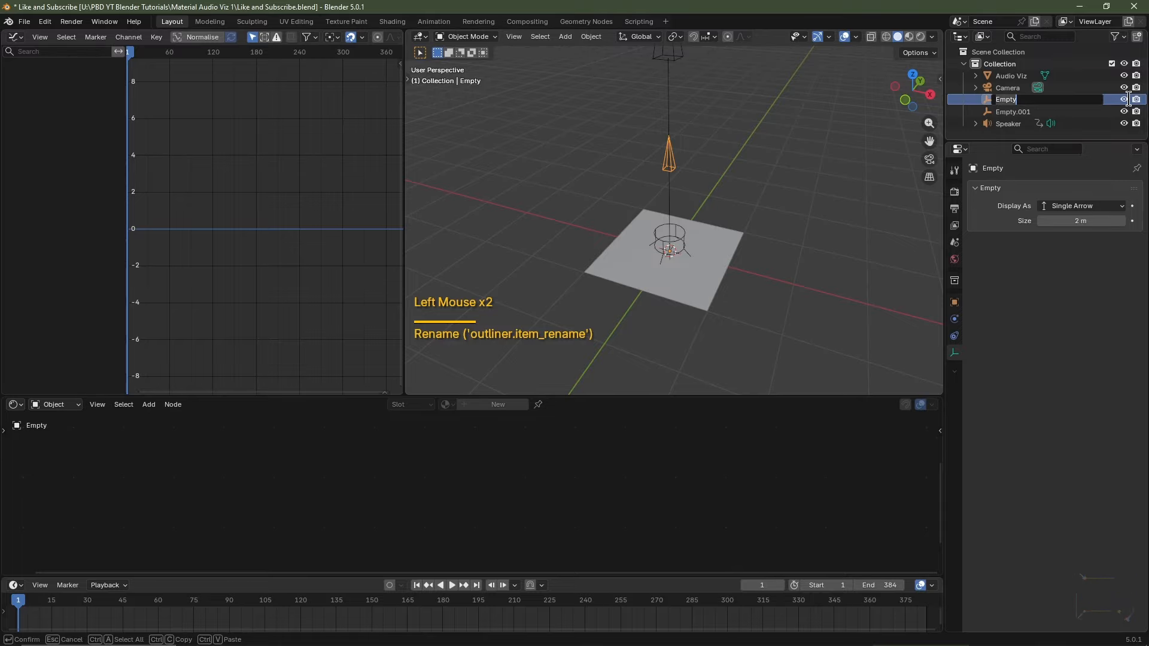
{"action": "type", "text": "LF Add"}
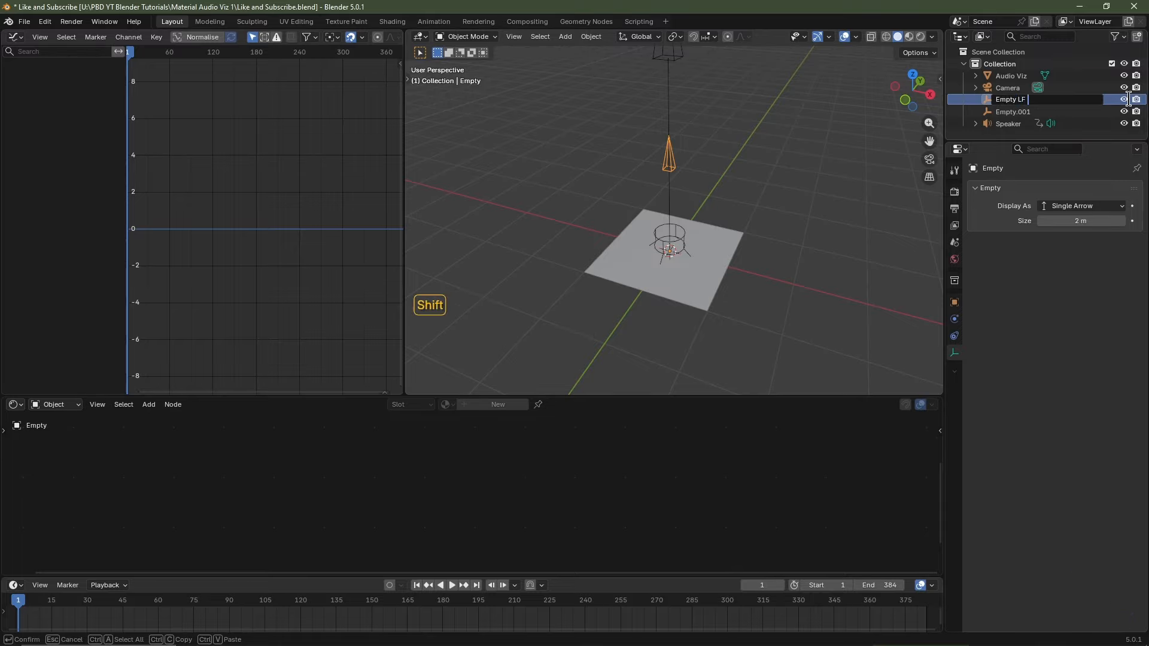
{"action": "key", "text": "Return"}
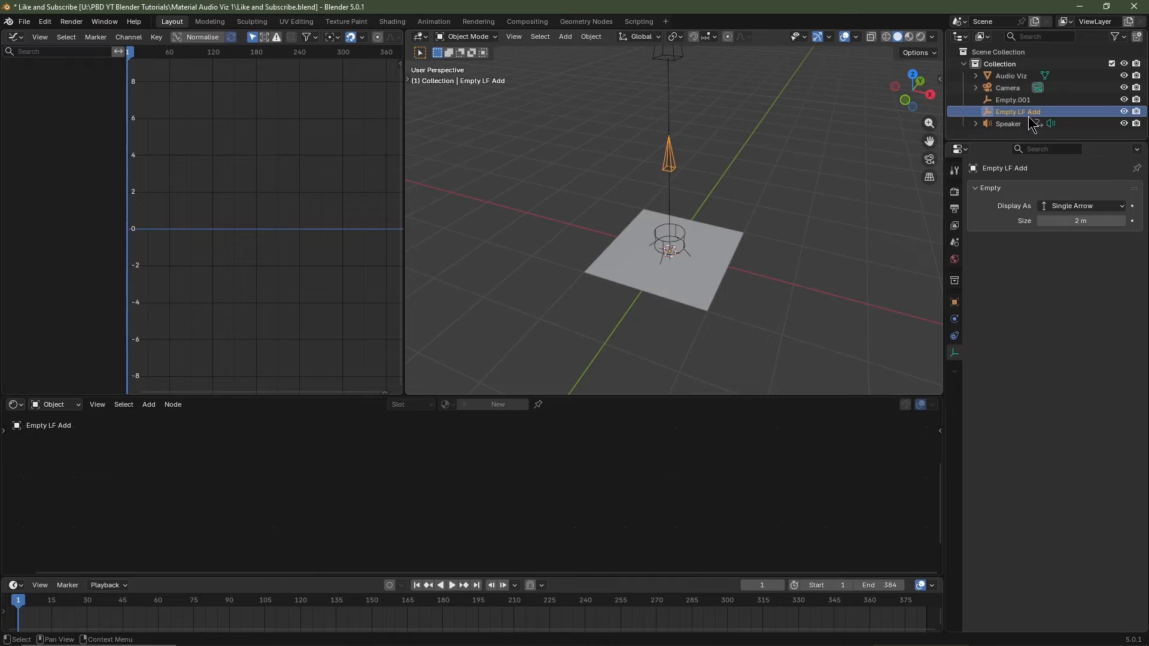
{"action": "double_click", "coordinate": [1059, 100]}
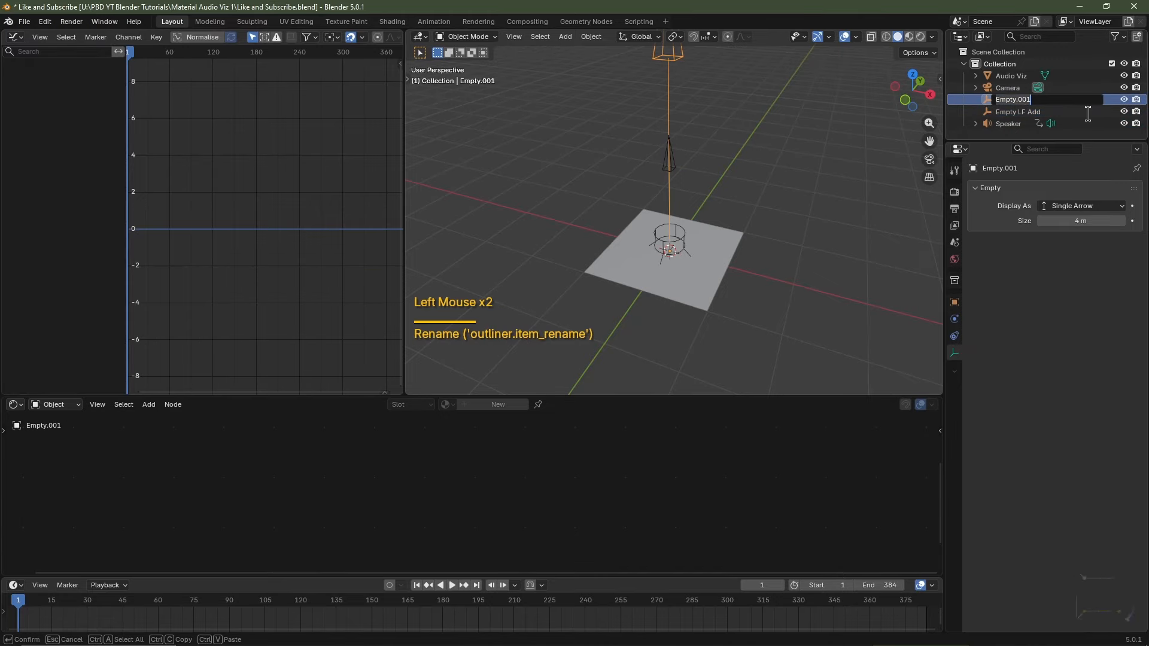
{"action": "key", "text": "BackSpace"}
{"action": "type", "text": "Empty LF Multiply"}
{"action": "key", "text": "Return"}
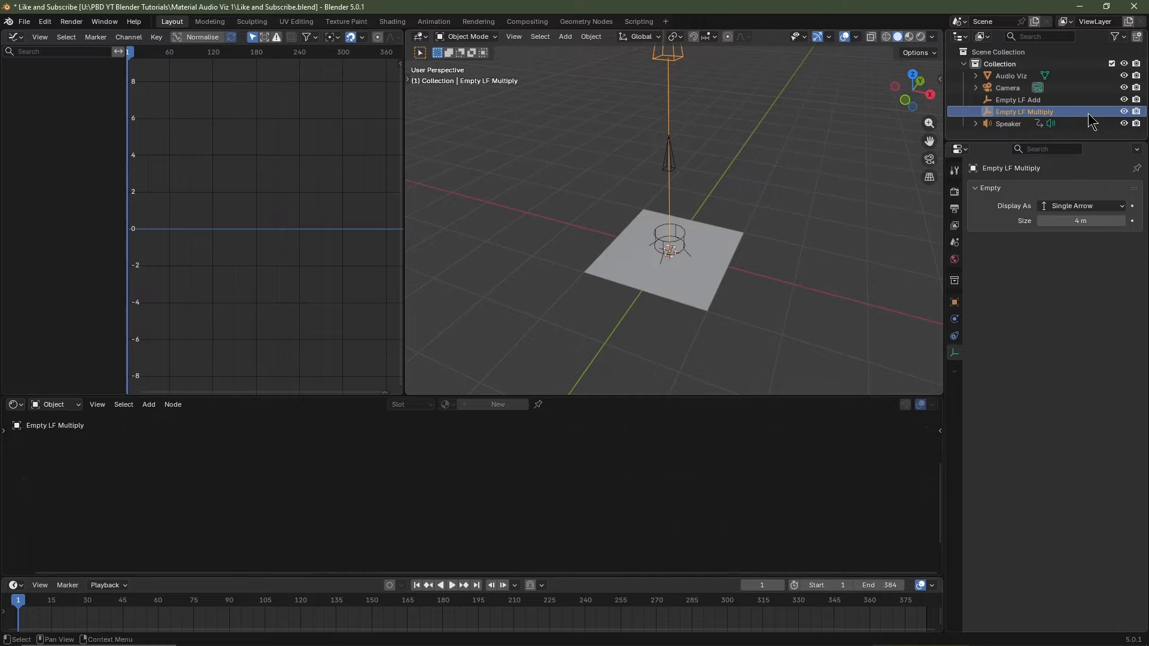
Insert a Z Location keyframe on Empty LF Multiply and on Empty LF Add.
{"action": "left_click", "coordinate": [1035, 111]}
{"action": "left_click", "coordinate": [1038, 115]}
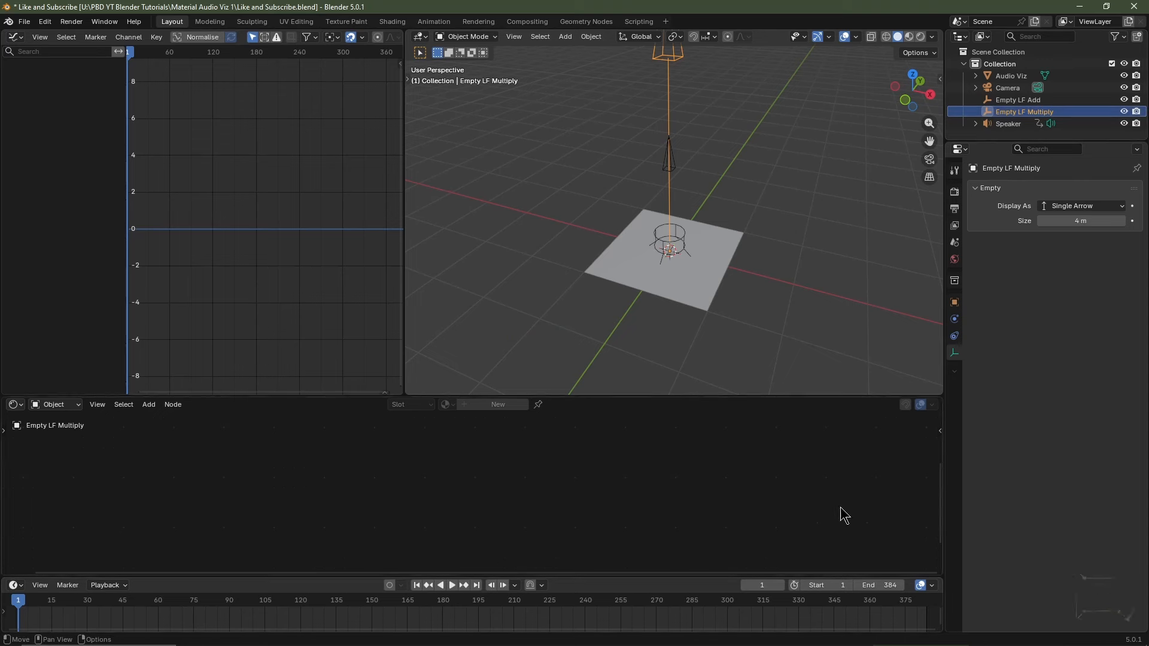
{"action": "left_click", "coordinate": [956, 303]}
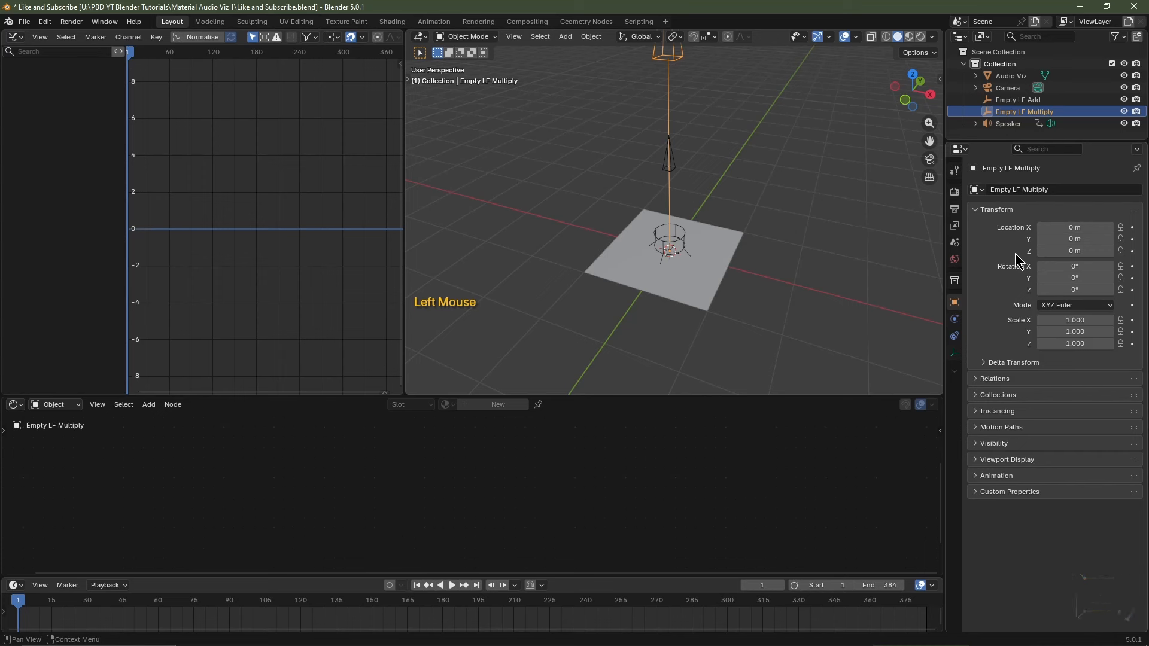
{"action": "left_click", "coordinate": [1132, 250]}
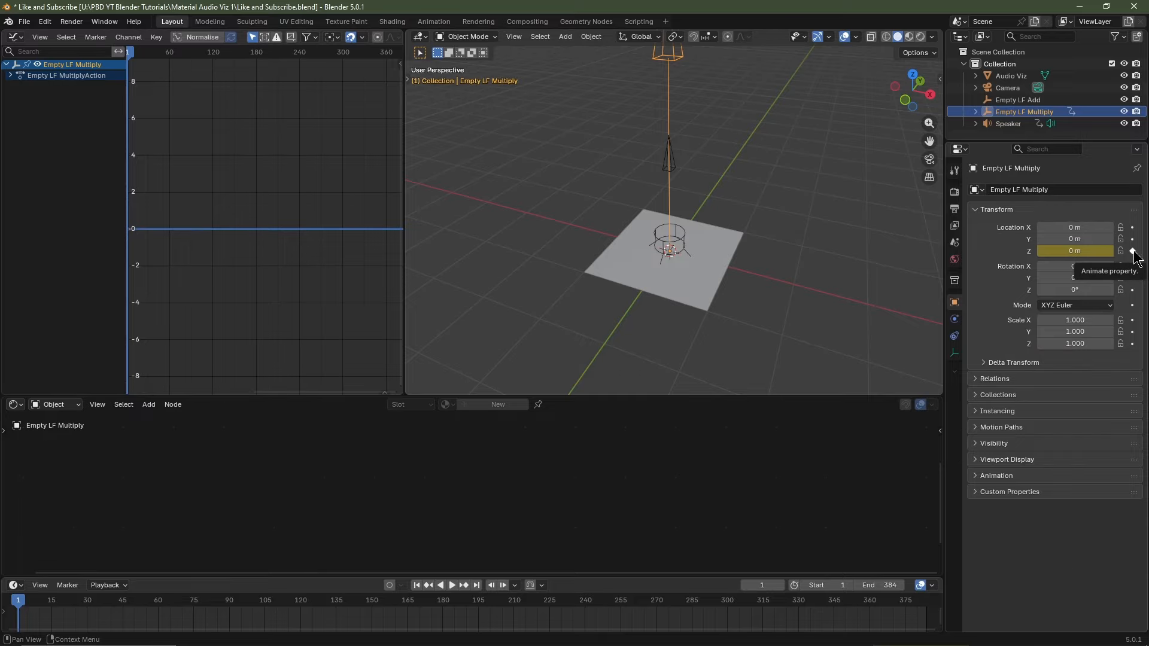
{"action": "left_click", "coordinate": [1038, 100]}
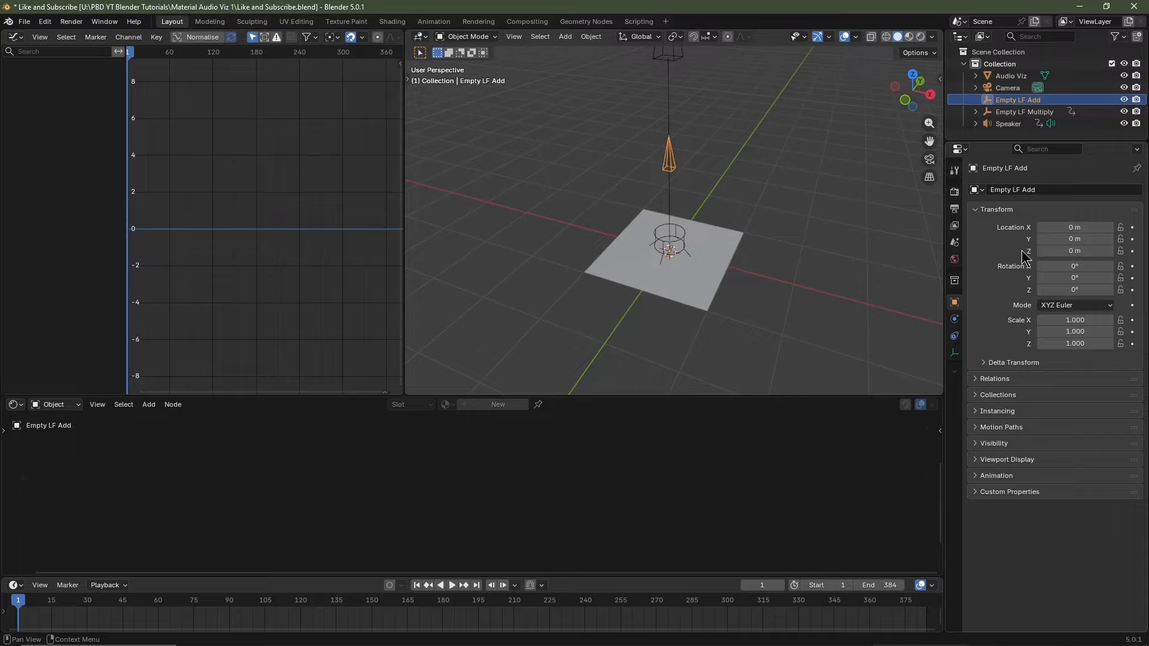
{"action": "left_click", "coordinate": [1132, 251]}
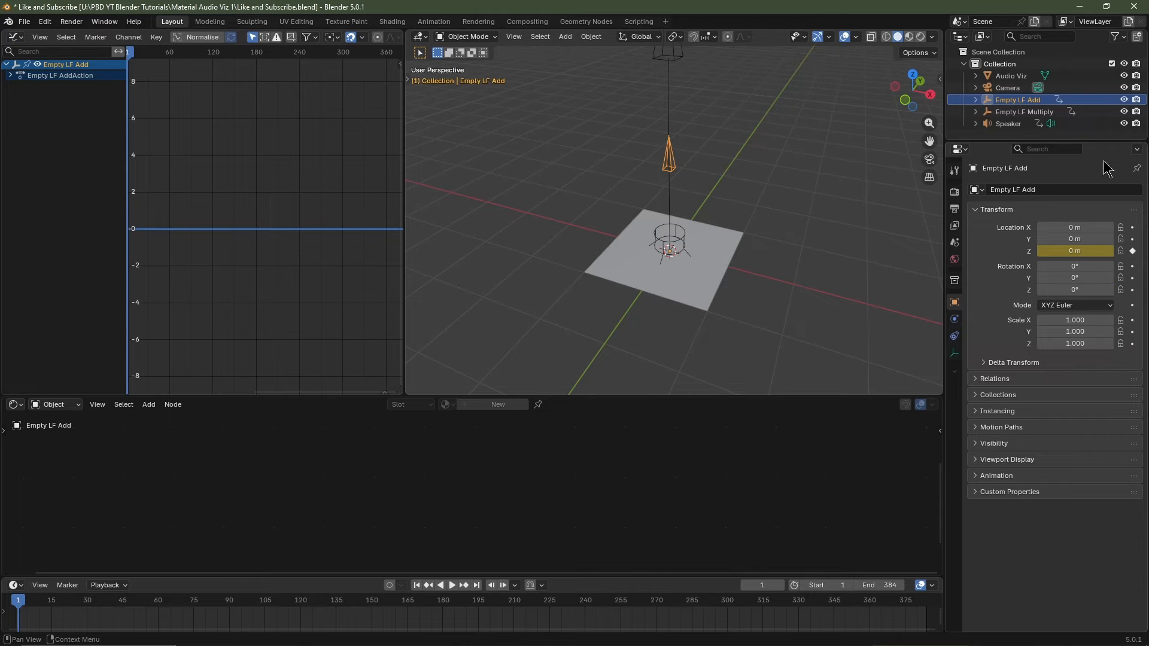
Expand Empty LF Multiply's action in the Graph Editor to list its Z Location channel.
{"action": "left_click", "coordinate": [1055, 113]}
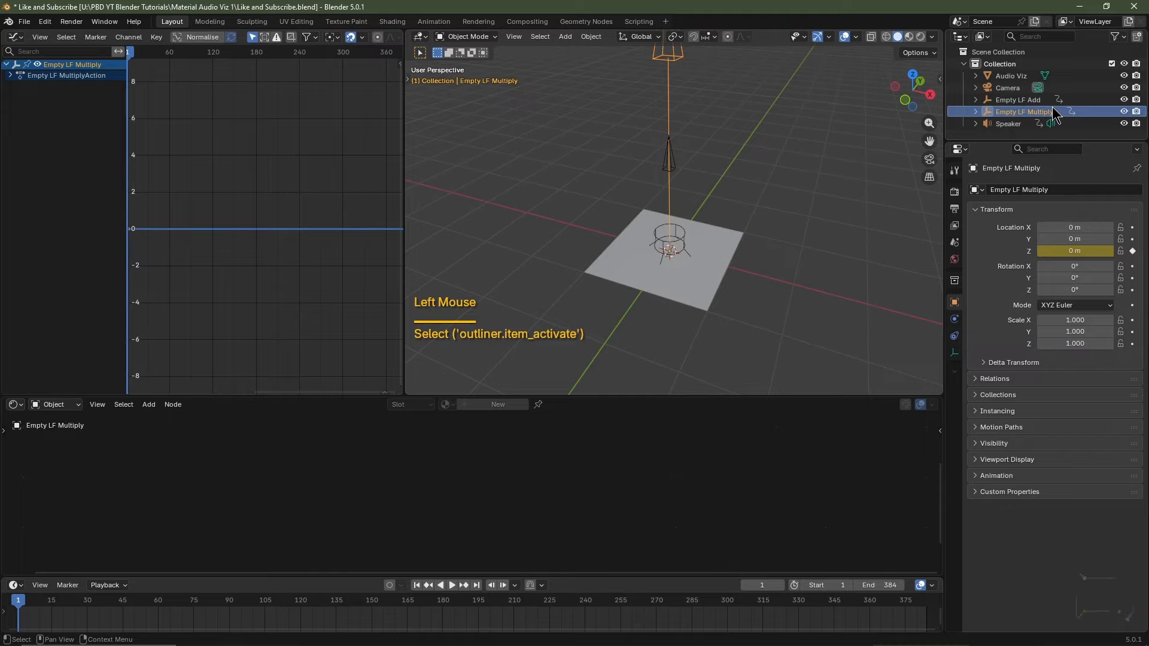
{"action": "left_click", "coordinate": [9, 76]}
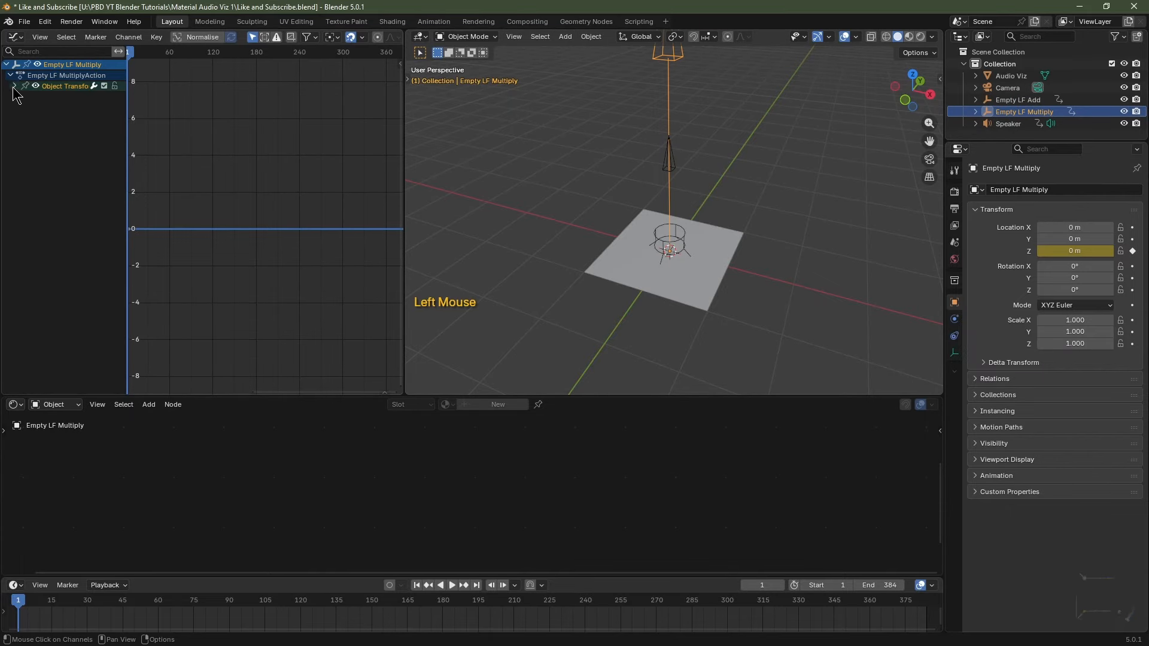
{"action": "left_click", "coordinate": [15, 87]}
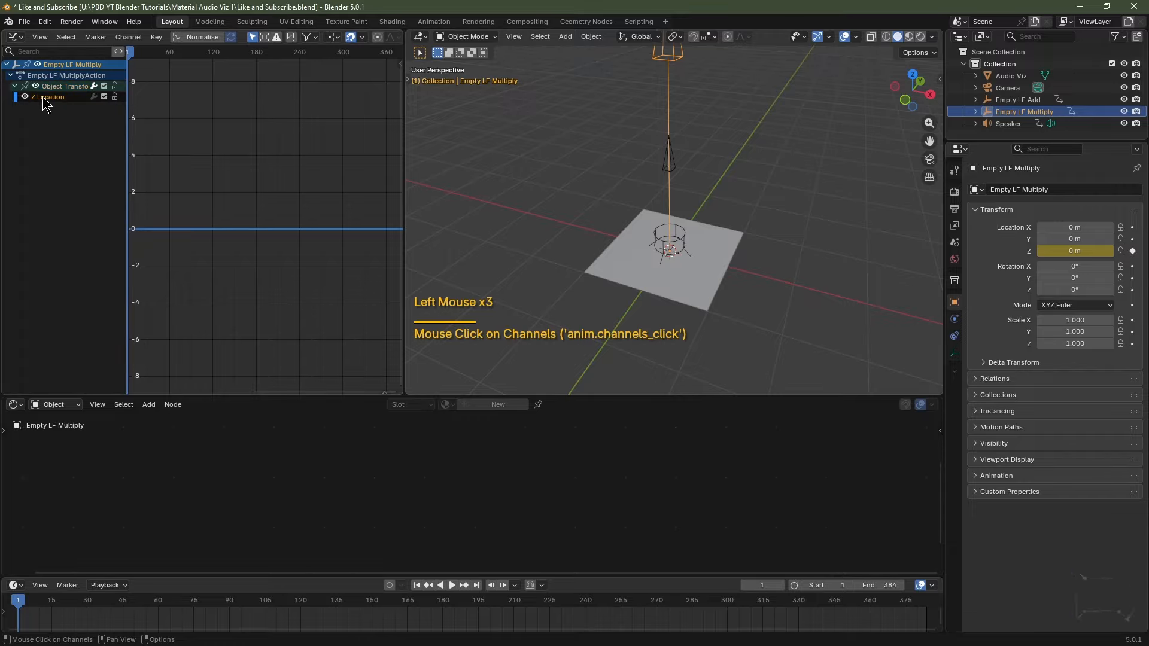
{"action": "left_click", "coordinate": [128, 38]}
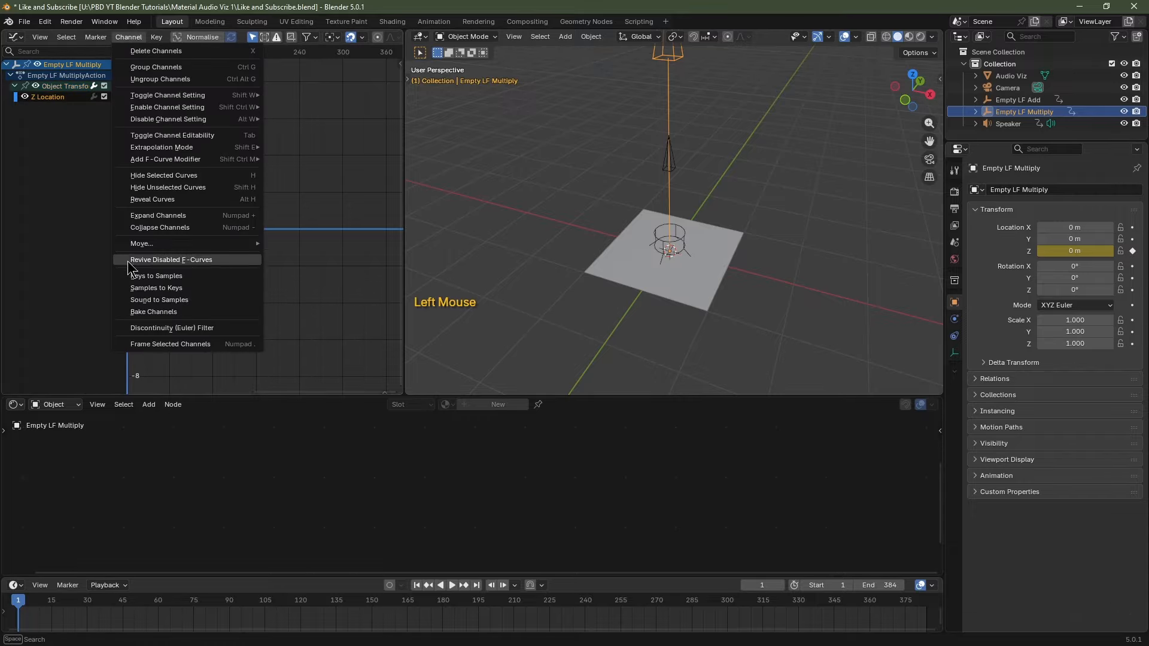
Bake P Title 150bpm.wav into Empty LF Multiply's Z Location between 20 and 90 Hz.
{"action": "left_click", "coordinate": [150, 300]}
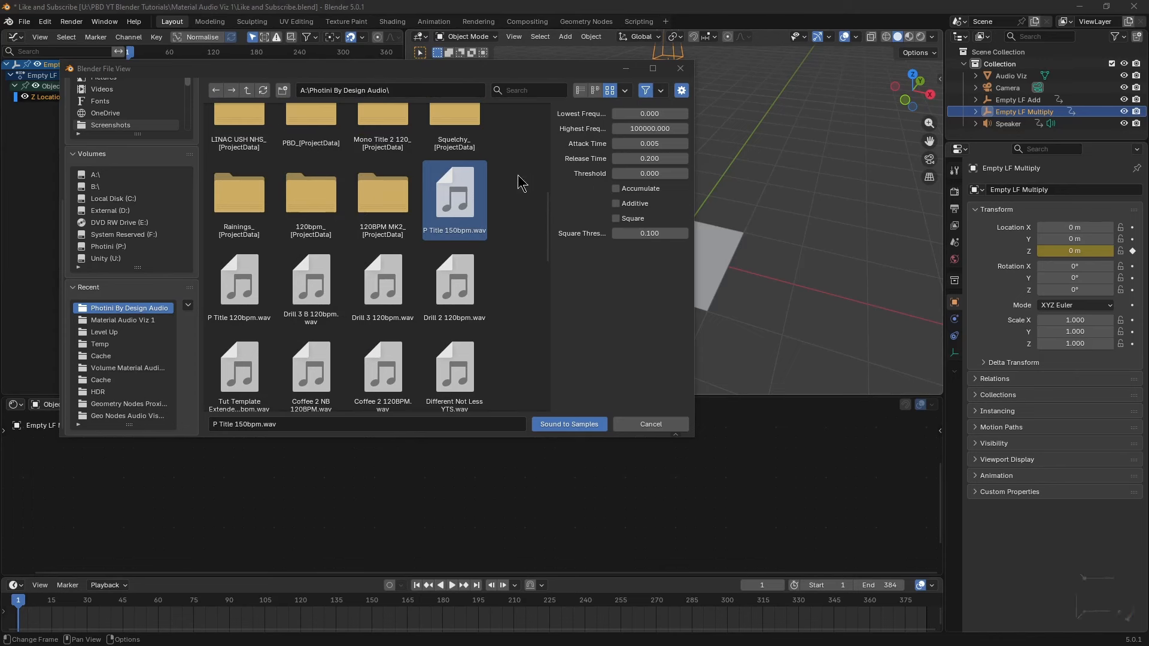
{"action": "left_click", "coordinate": [654, 113]}
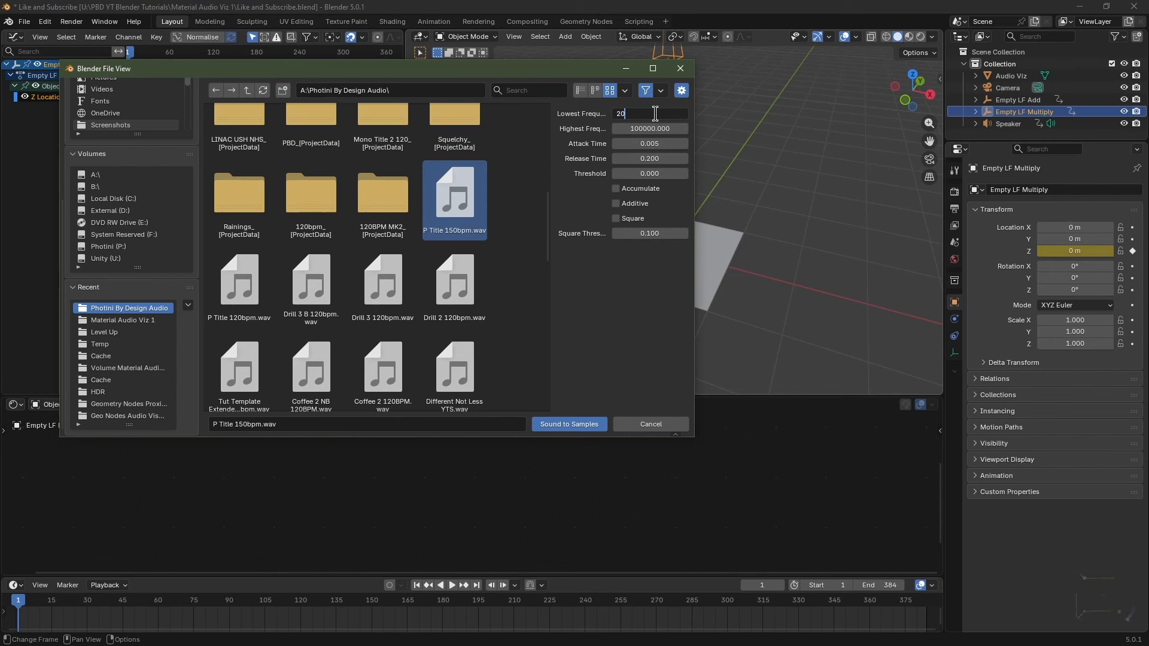
{"action": "key", "text": "Tab"}
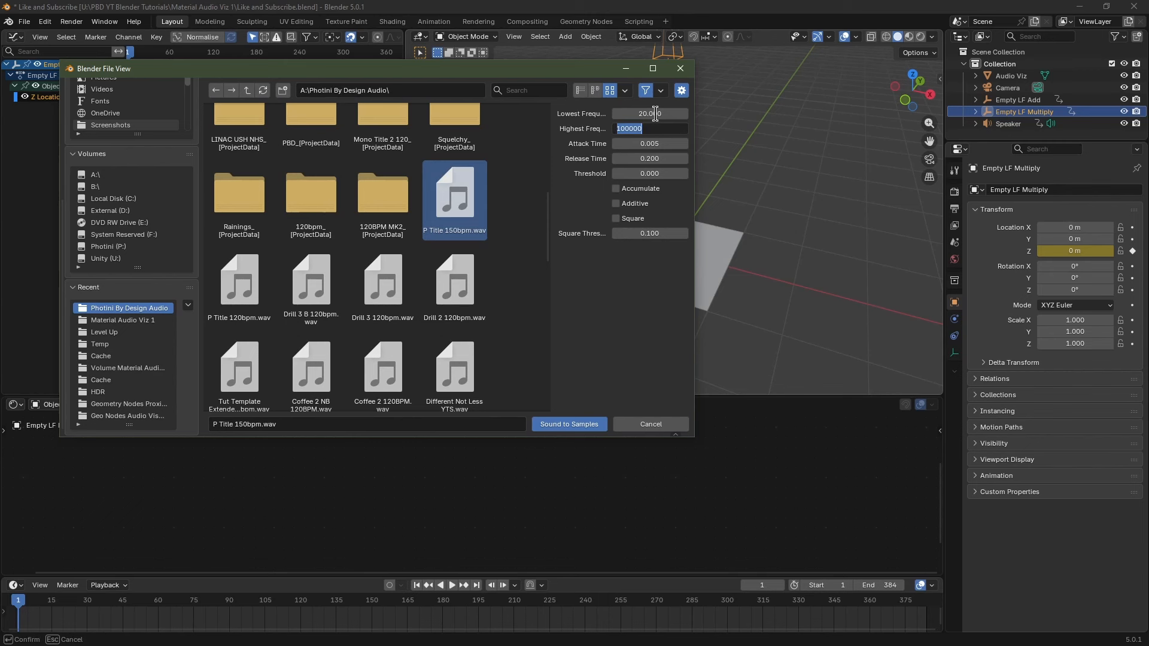
{"action": "type", "text": "90"}
{"action": "key", "text": "Return"}
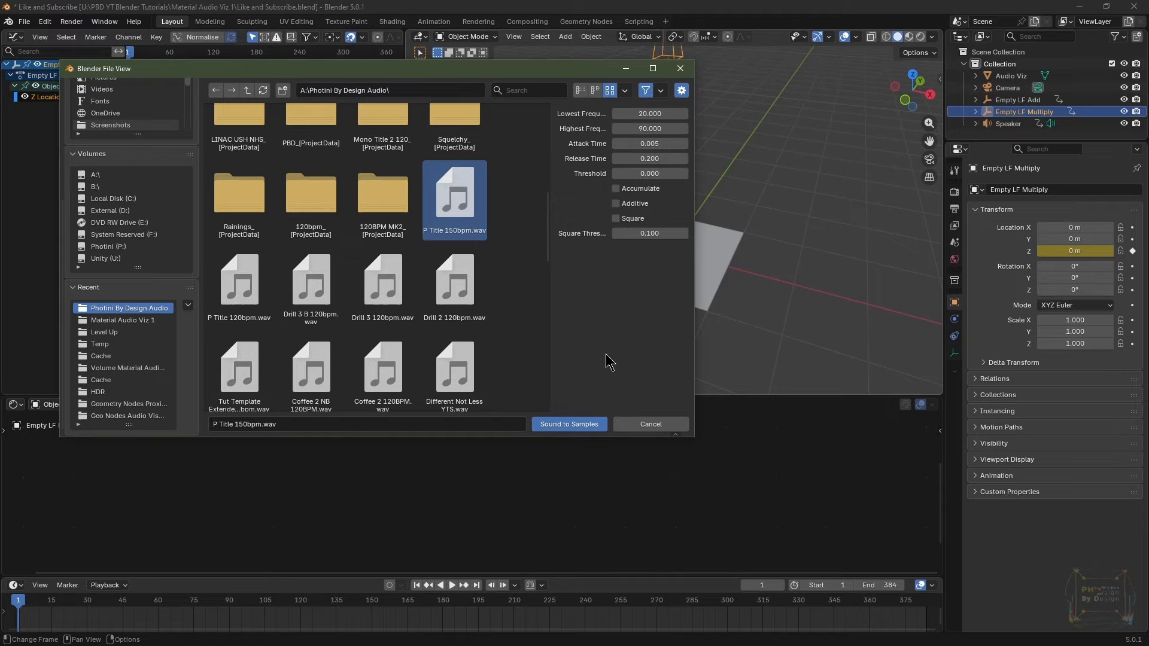
{"action": "left_click", "coordinate": [591, 424]}
{"action": "scroll", "coordinate": [335, 257], "scroll_direction": "down", "scroll_amount": 7}
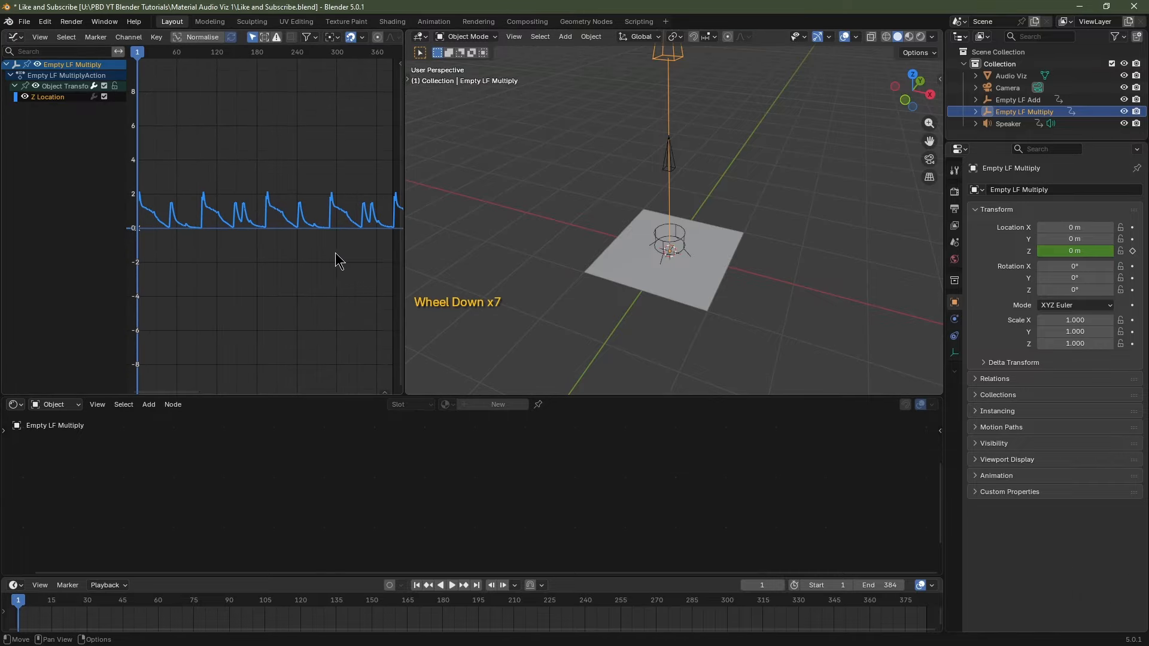
{"action": "scroll", "coordinate": [326, 249], "scroll_direction": "up", "scroll_amount": 4}
{"action": "scroll", "coordinate": [326, 249], "scroll_direction": "up", "scroll_amount": 3}
{"action": "scroll", "coordinate": [303, 253], "scroll_direction": "down", "scroll_amount": 4}
{"action": "scroll", "coordinate": [303, 253], "scroll_direction": "up", "scroll_amount": 4}
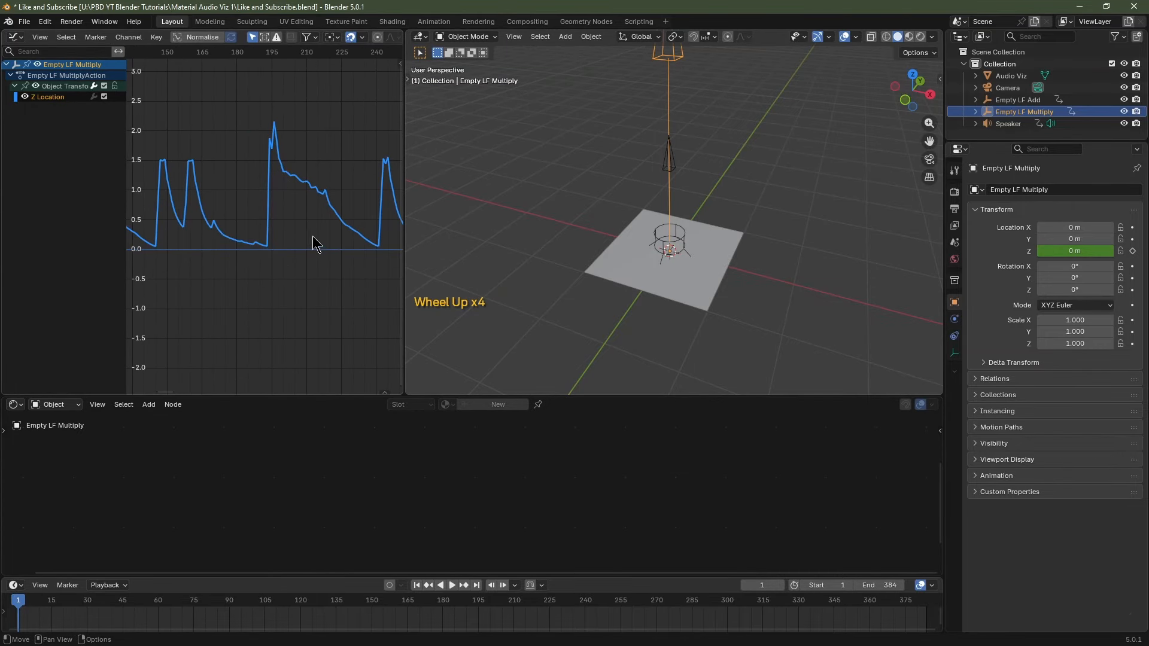
{"action": "scroll", "coordinate": [321, 253], "scroll_direction": "down", "scroll_amount": 6}
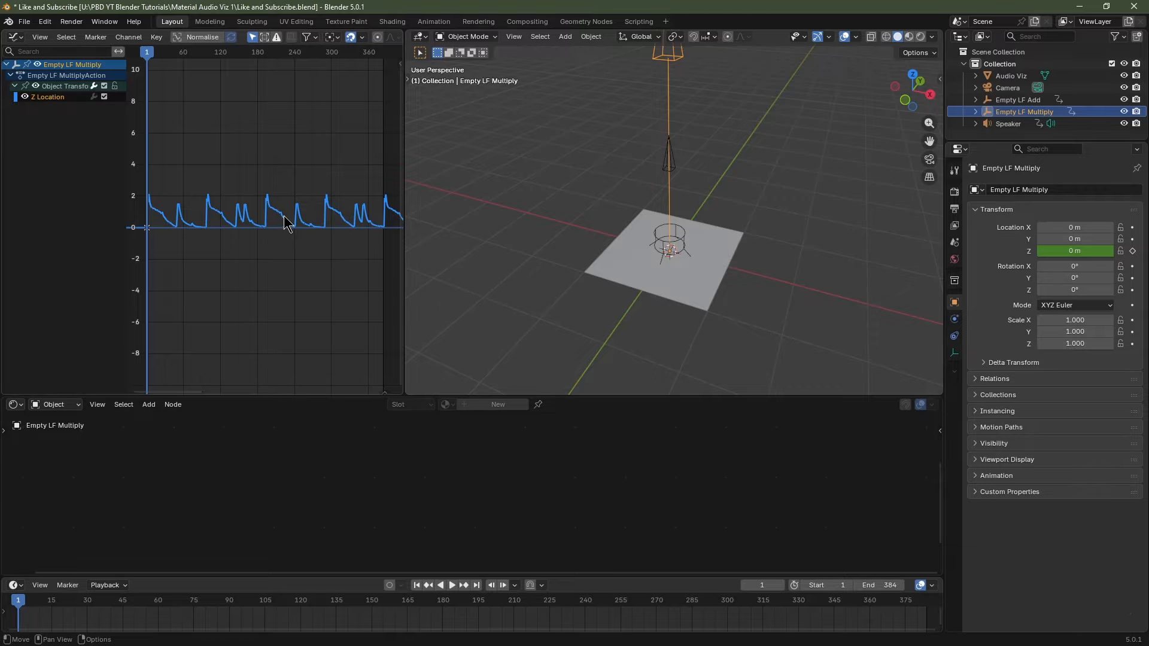
{"action": "left_click", "coordinate": [133, 38]}
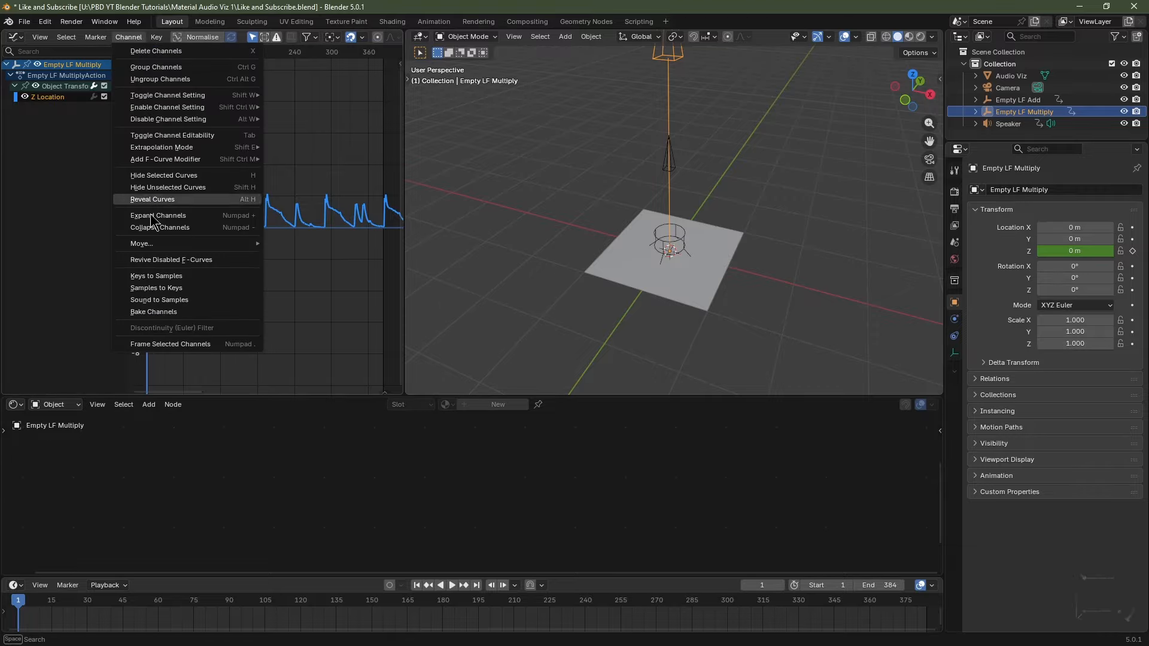
Convert Multiply's baked samples to keyframes and apply Gaussian smoothing at a 50% factor.
{"action": "left_click", "coordinate": [166, 285]}
{"action": "scroll", "coordinate": [267, 232], "scroll_direction": "up", "scroll_amount": 4}
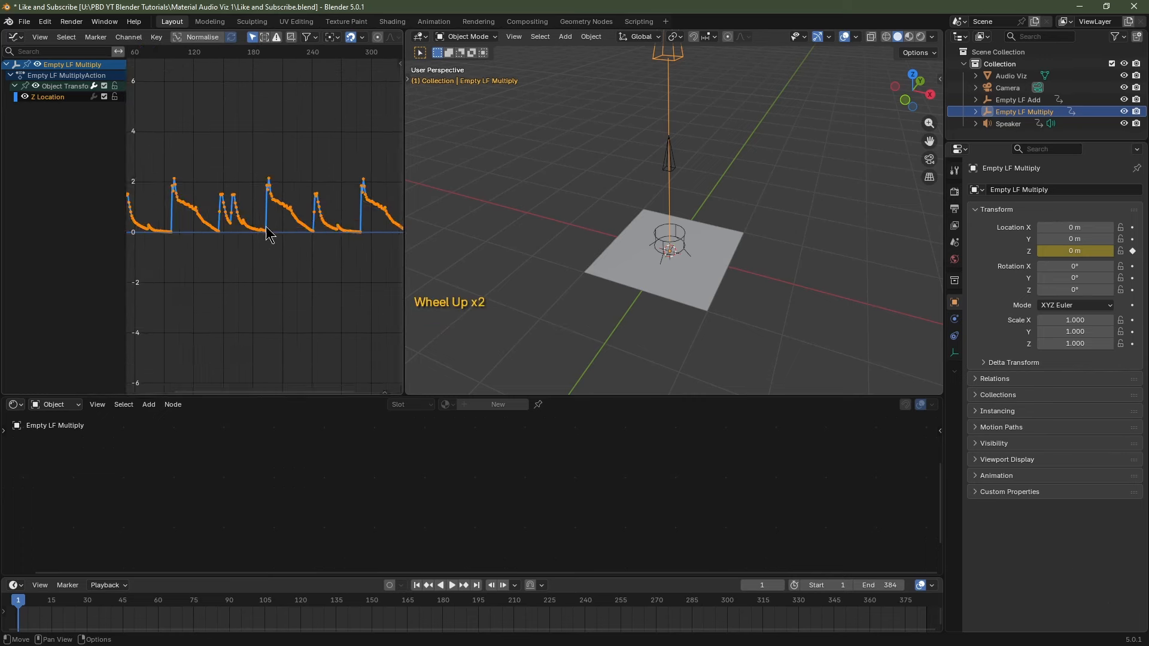
{"action": "left_click", "coordinate": [157, 37]}
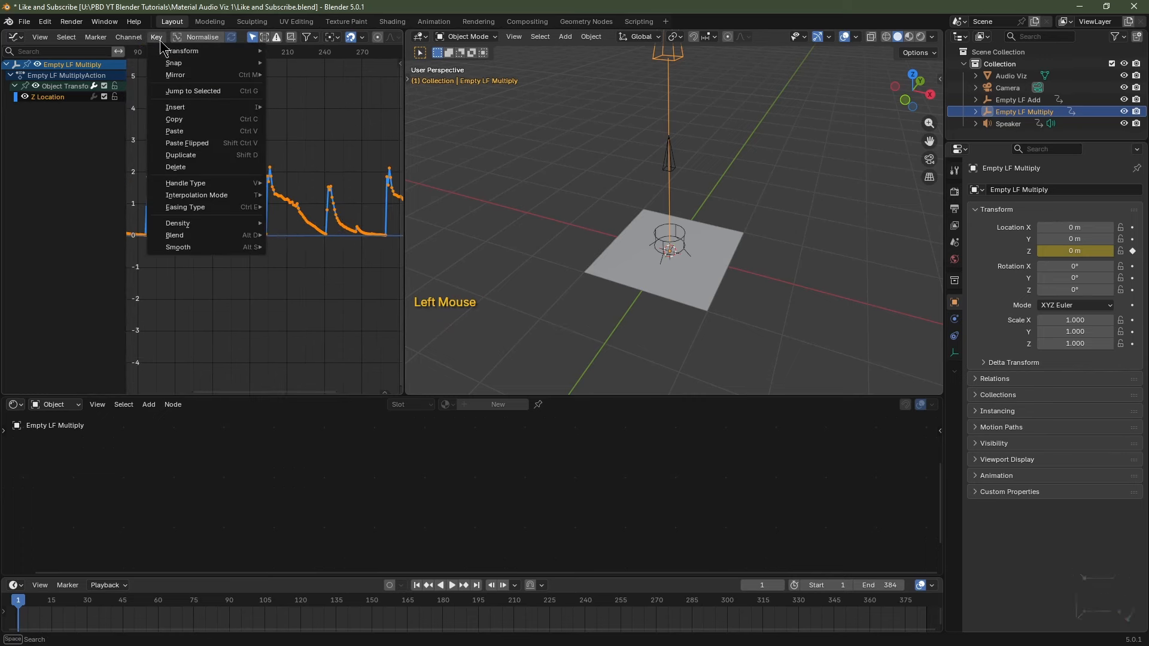
{"action": "mouse_move", "coordinate": [203, 251]}
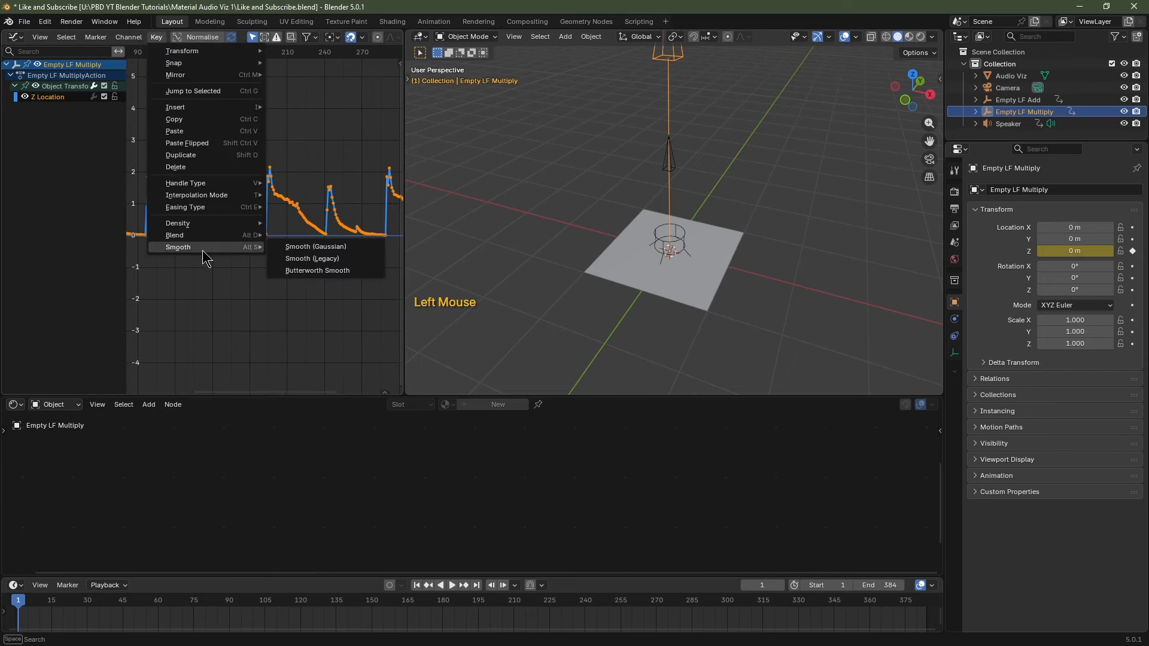
{"action": "left_click", "coordinate": [298, 250]}
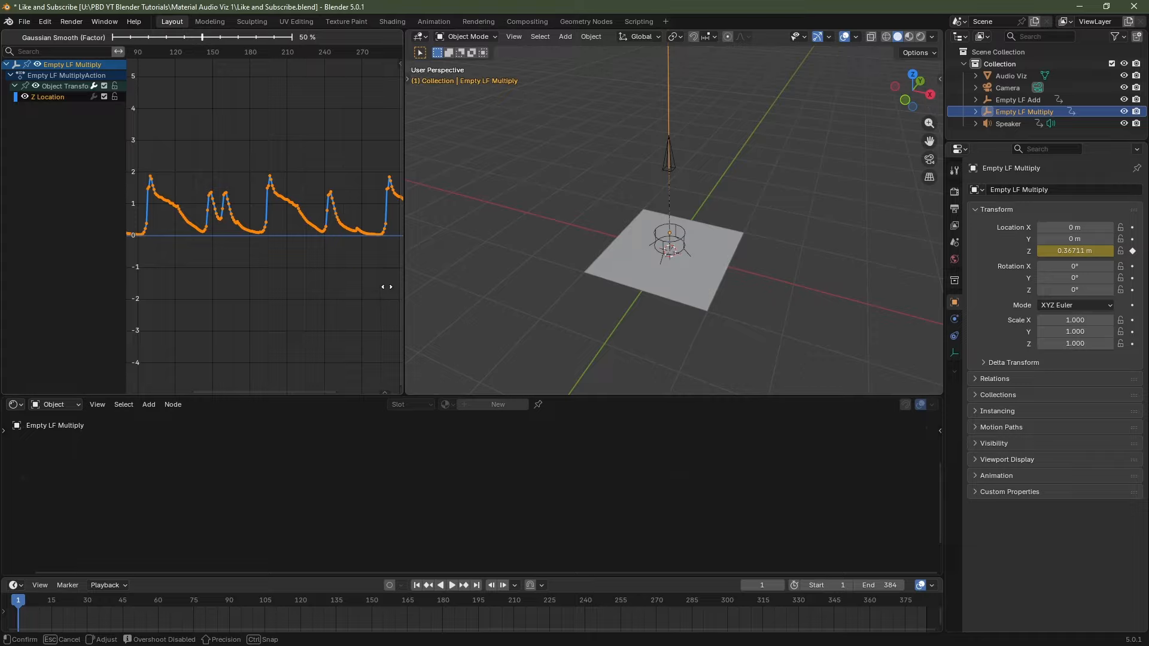
{"action": "left_click", "coordinate": [383, 287]}
{"action": "scroll", "coordinate": [289, 238], "scroll_direction": "down", "scroll_amount": 4}
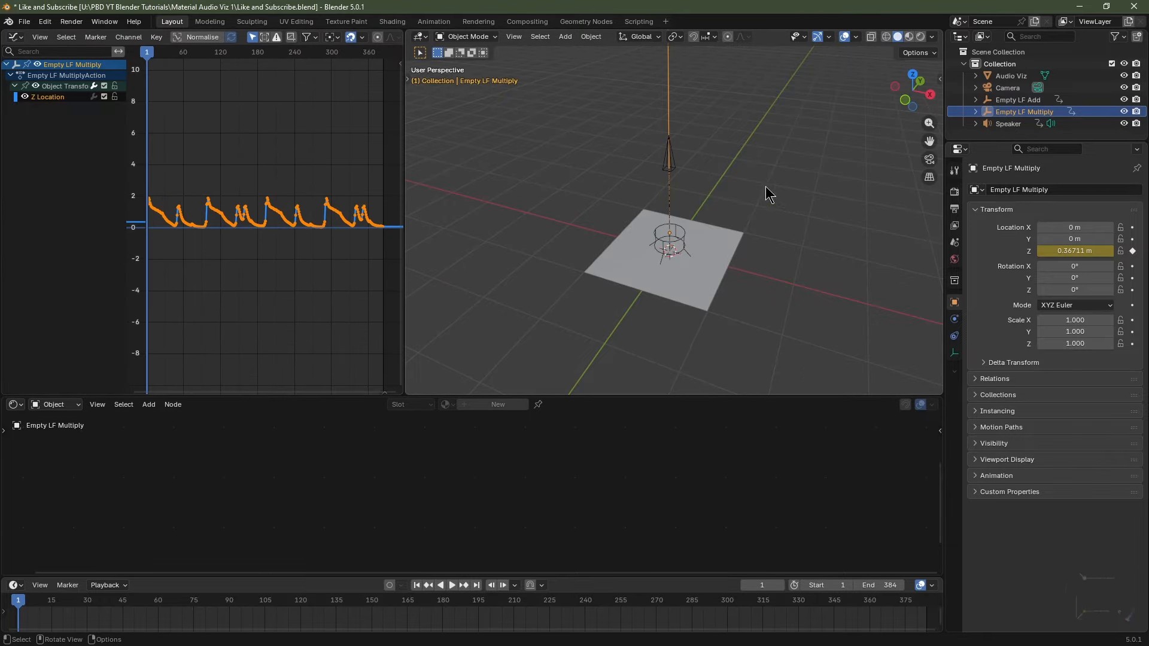
Select Empty LF Add and make its Z Location channel active in the Graph Editor.
{"action": "left_click", "coordinate": [1014, 99]}
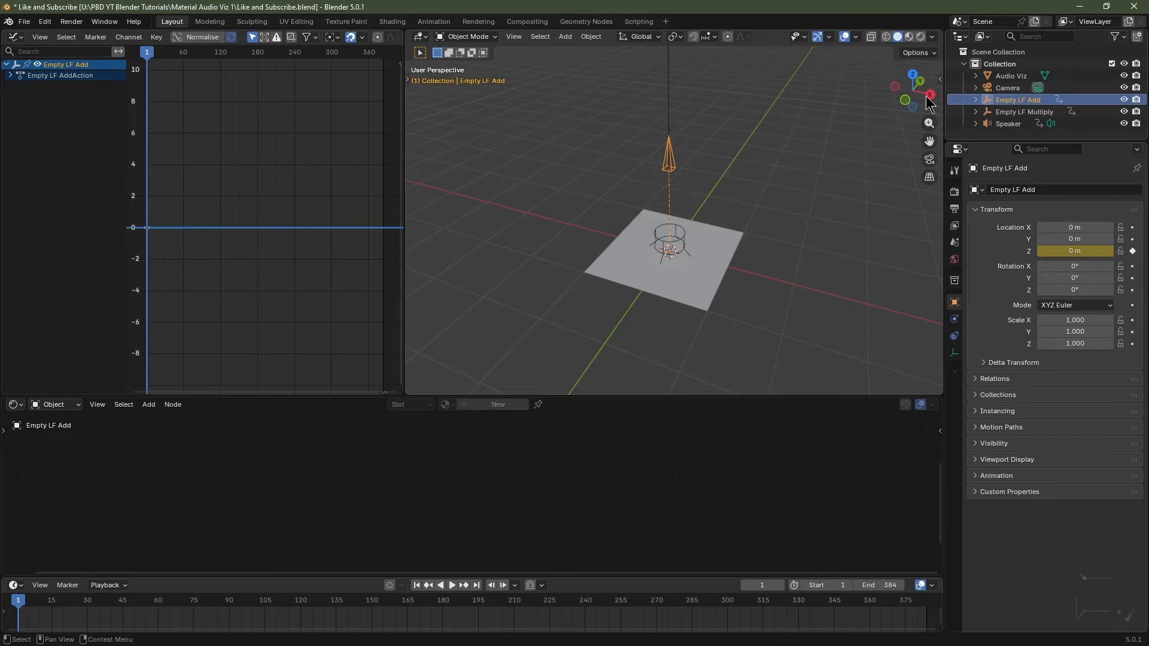
{"action": "left_click", "coordinate": [11, 75]}
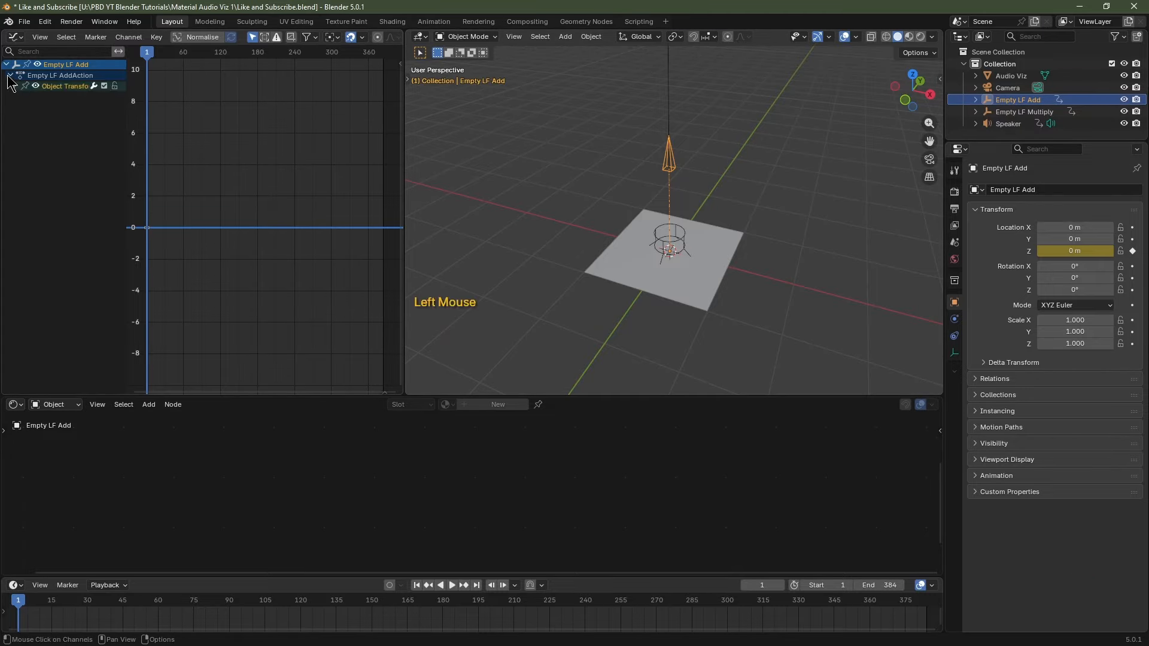
{"action": "left_click", "coordinate": [14, 87]}
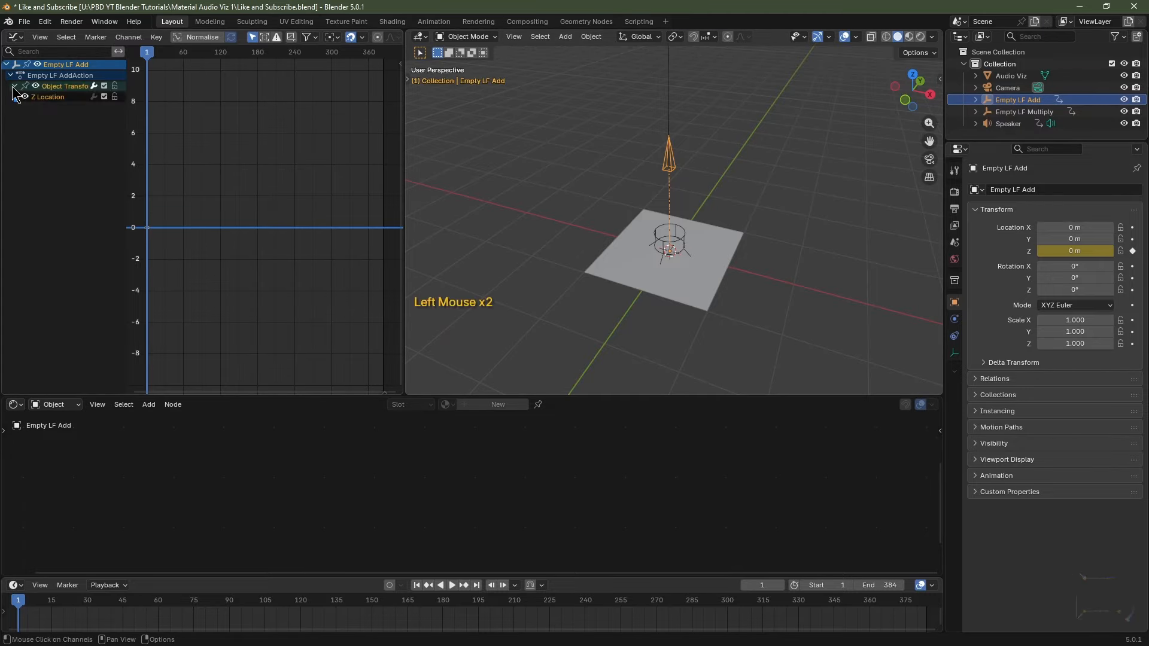
{"action": "left_click", "coordinate": [43, 99]}
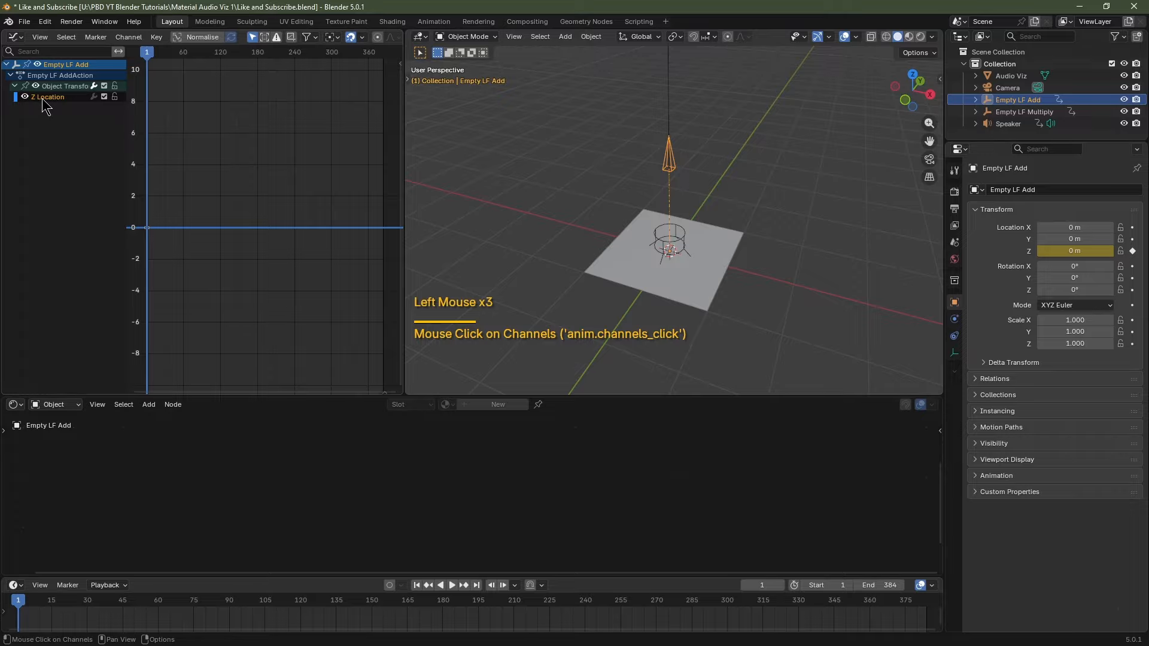
Bake P Title 150bpm.wav into Add's Z Location with accumulation, then inspect the stepped curve.
{"action": "left_click", "coordinate": [129, 38]}
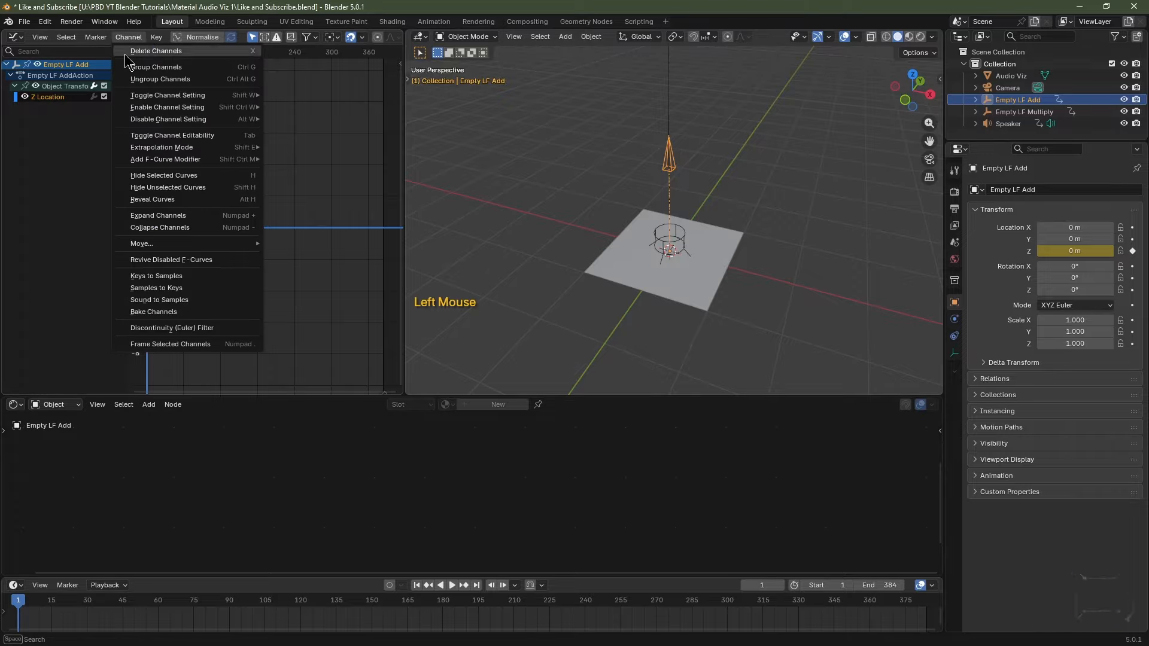
{"action": "left_click", "coordinate": [153, 299]}
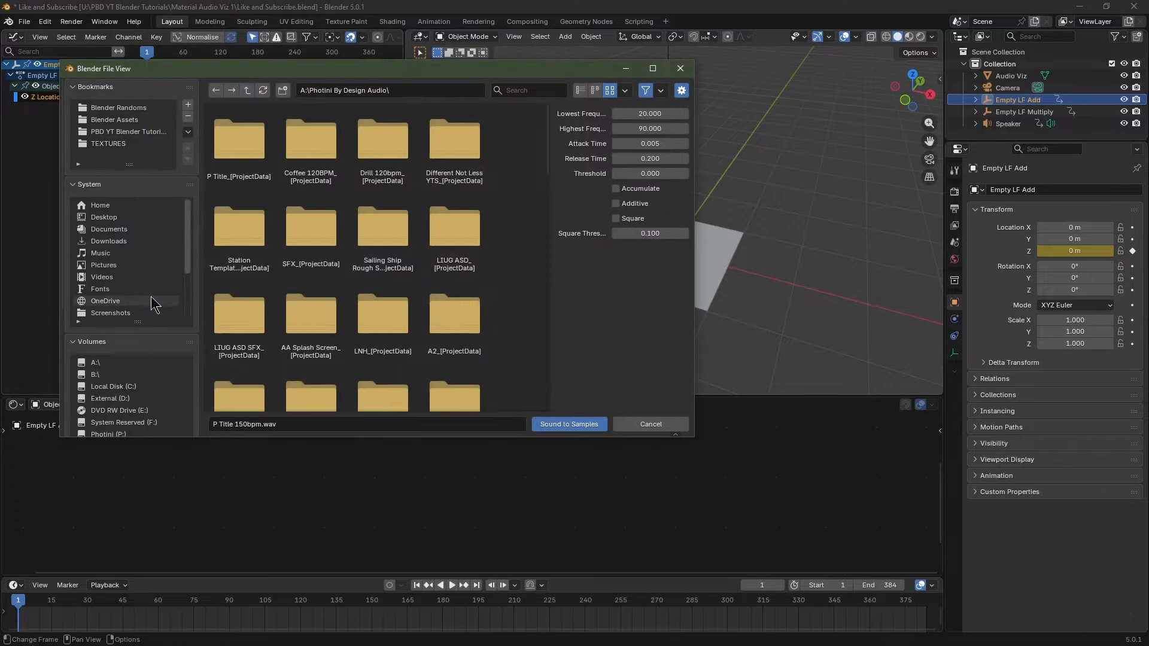
{"action": "left_click", "coordinate": [456, 198]}
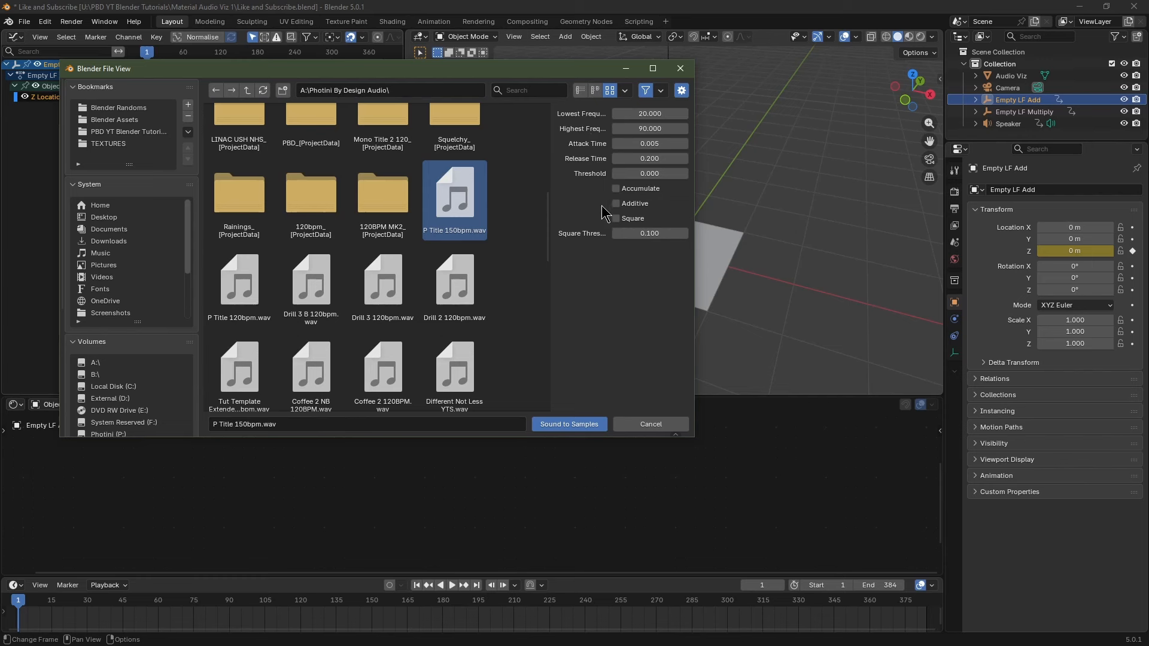
{"action": "left_click", "coordinate": [615, 188]}
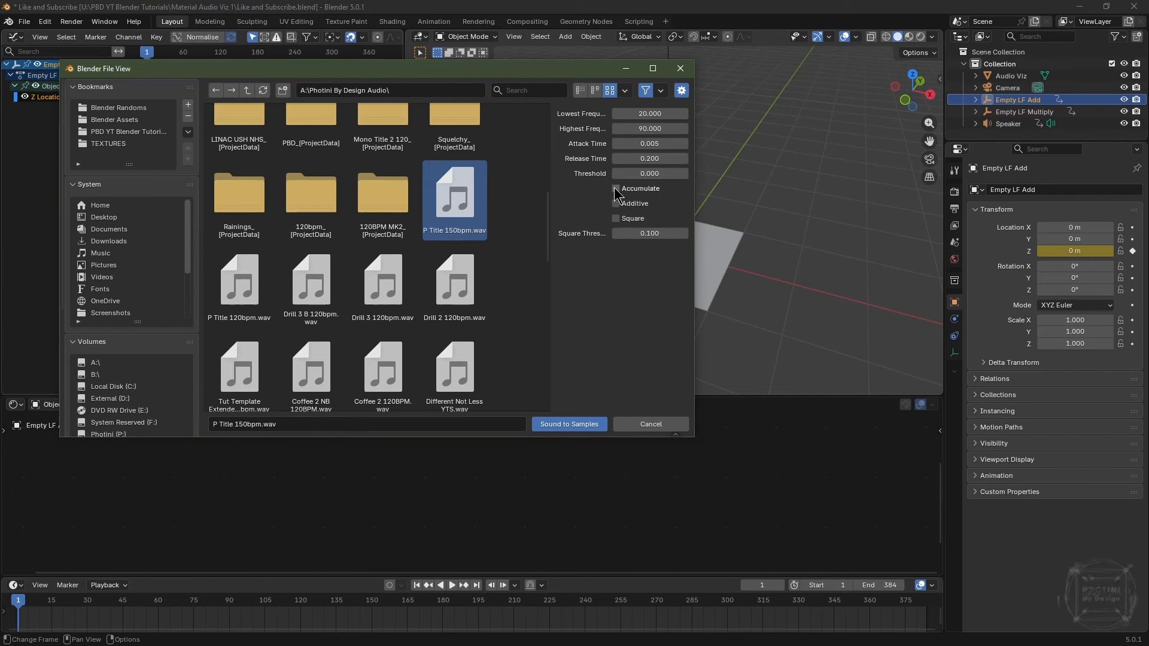
{"action": "left_click", "coordinate": [580, 425]}
{"action": "middle_click_drag", "start_coordinate": [335, 215], "coordinate": [166, 267], "text": "ctrl"}
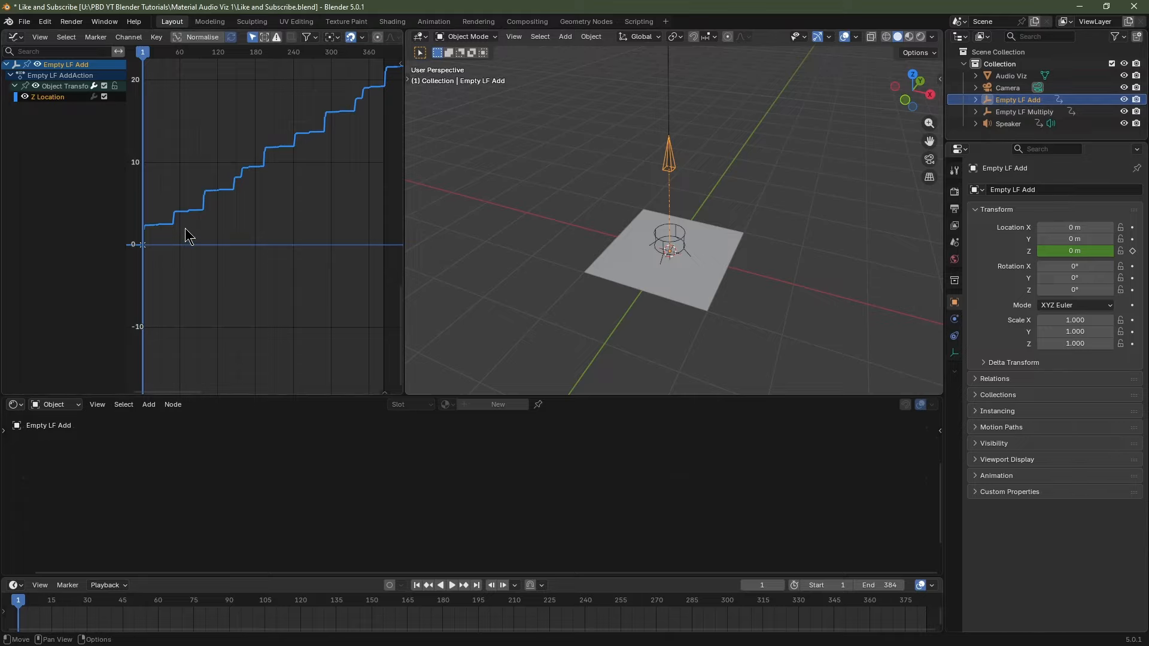
{"action": "scroll", "coordinate": [278, 169], "scroll_direction": "up", "scroll_amount": 5}
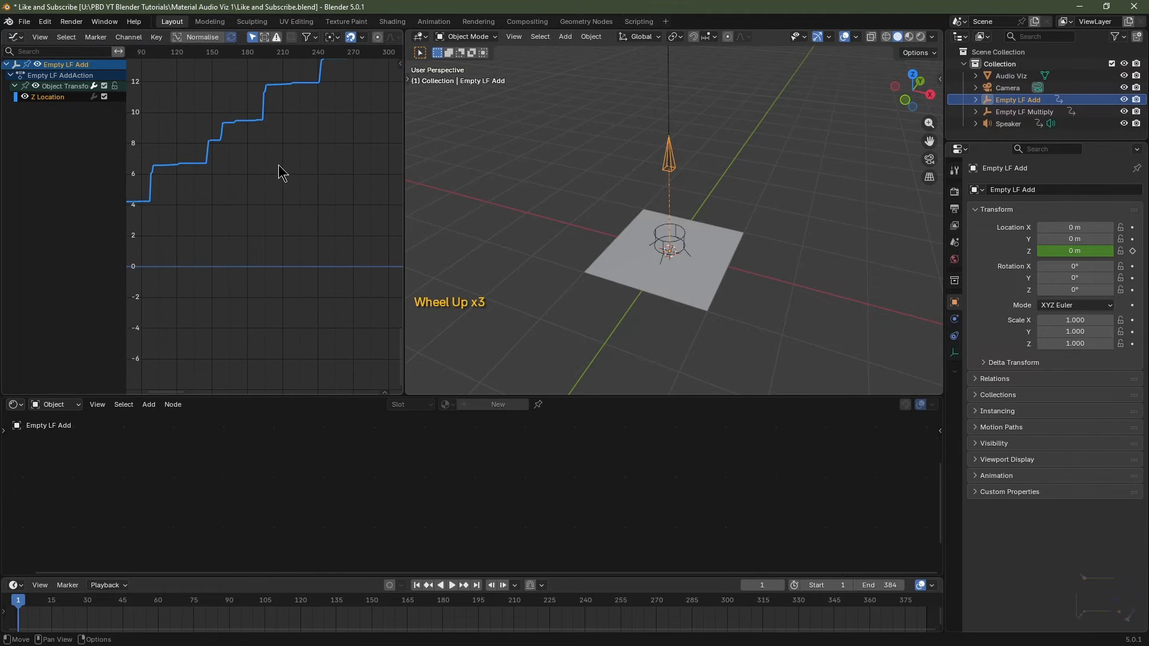
{"action": "middle_click_drag", "start_coordinate": [262, 167], "coordinate": [377, 318]}
{"action": "scroll", "coordinate": [240, 291], "scroll_direction": "up", "scroll_amount": 2}
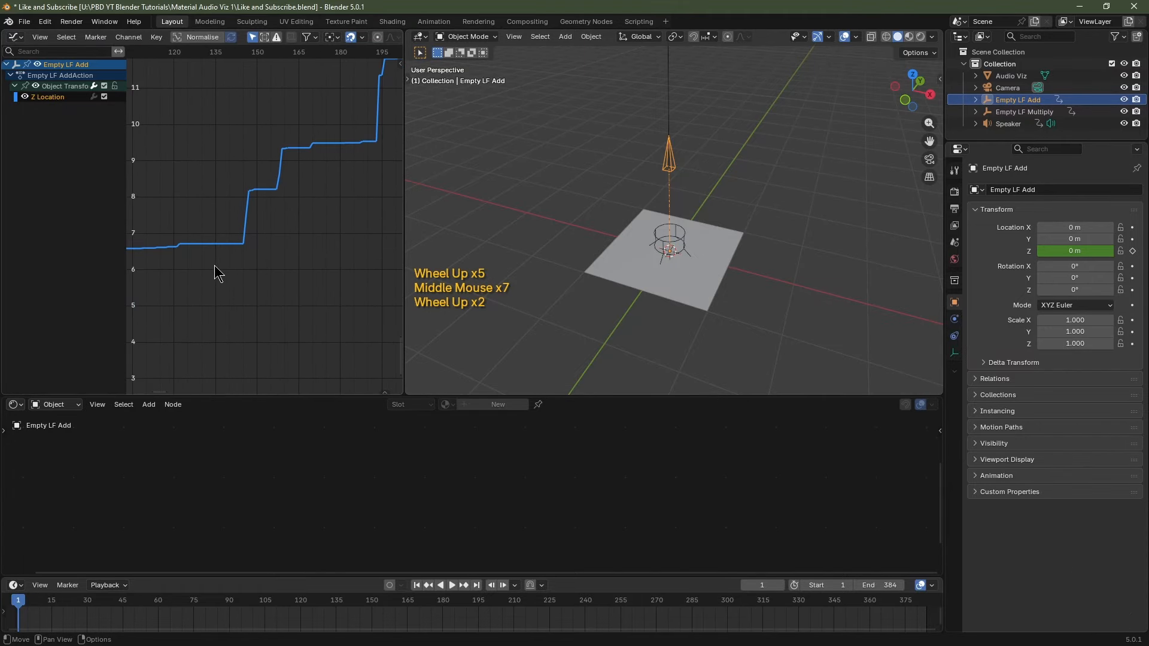
{"action": "middle_click_drag", "start_coordinate": [214, 265], "coordinate": [303, 146]}
{"action": "scroll", "coordinate": [288, 217], "scroll_direction": "down", "scroll_amount": 5}
{"action": "scroll", "coordinate": [292, 222], "scroll_direction": "down", "scroll_amount": 1}
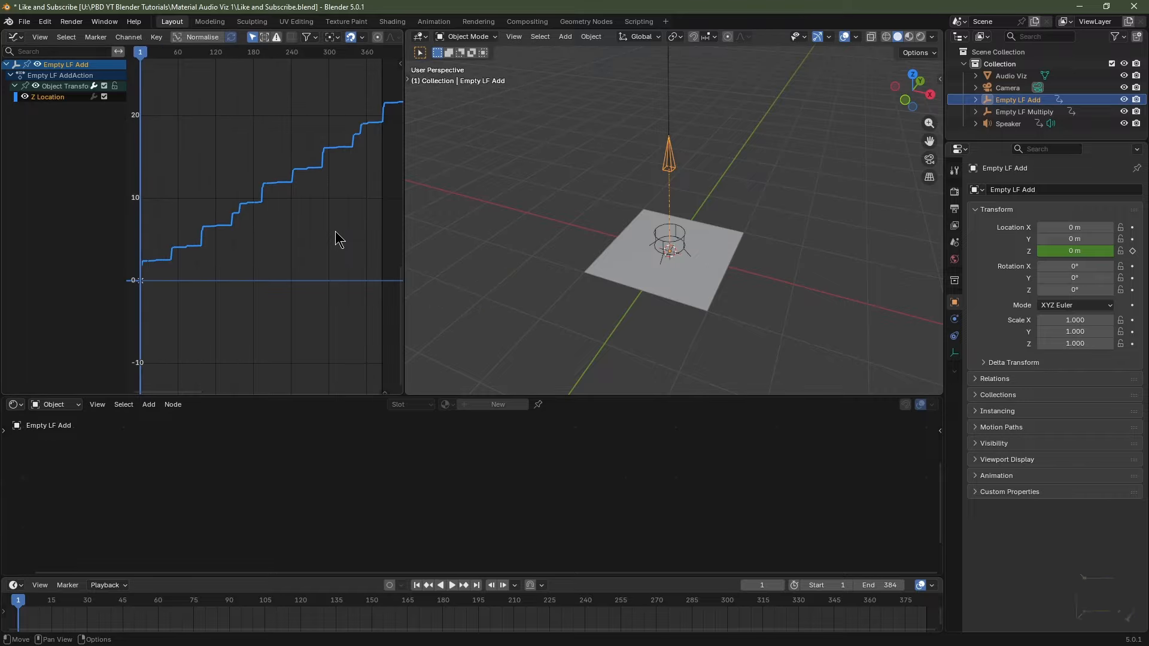
Convert Empty LF Add's baked sound samples into editable keyframes.
{"action": "left_click", "coordinate": [127, 37]}
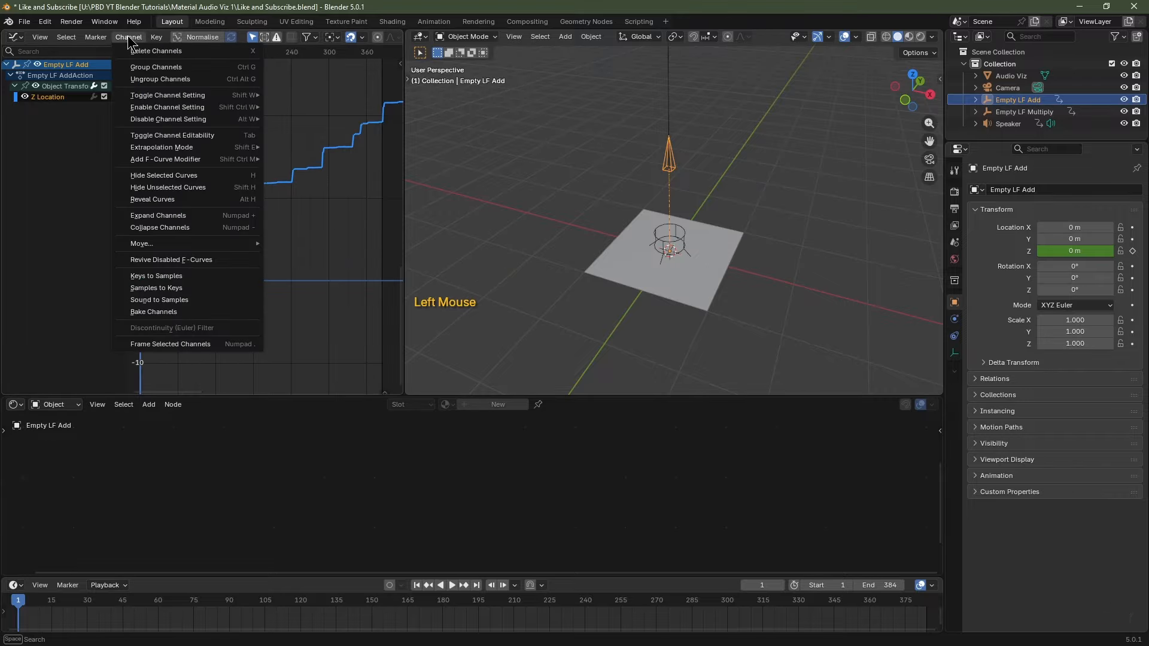
{"action": "left_click", "coordinate": [185, 288]}
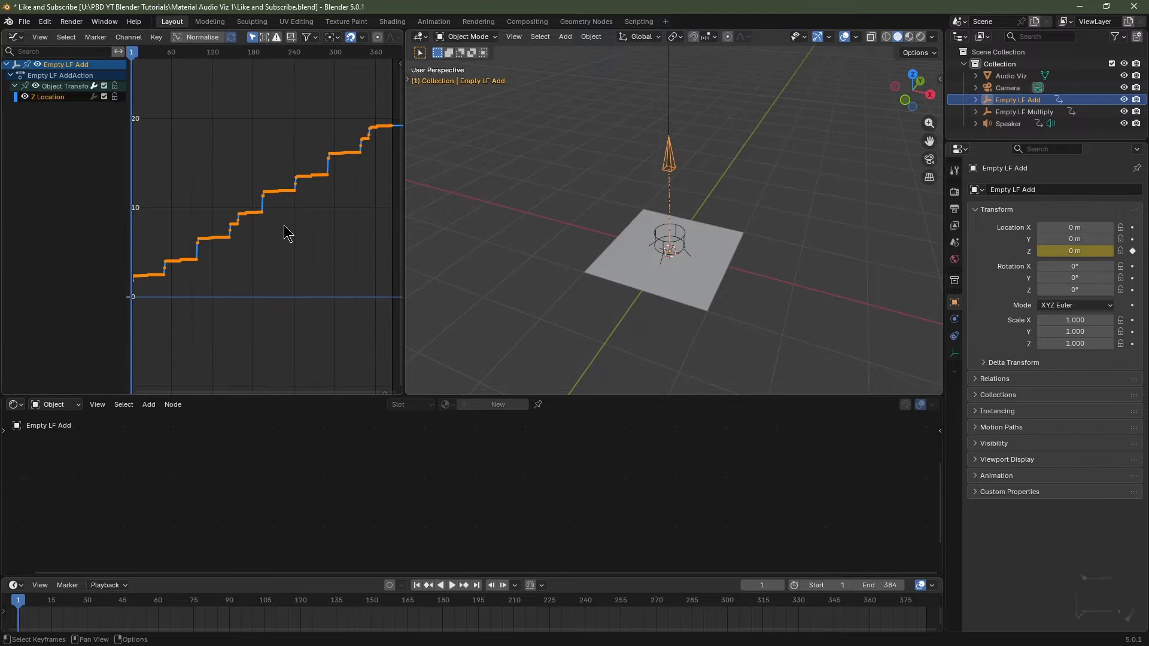
{"action": "scroll", "coordinate": [270, 249], "scroll_direction": "up", "scroll_amount": 7}
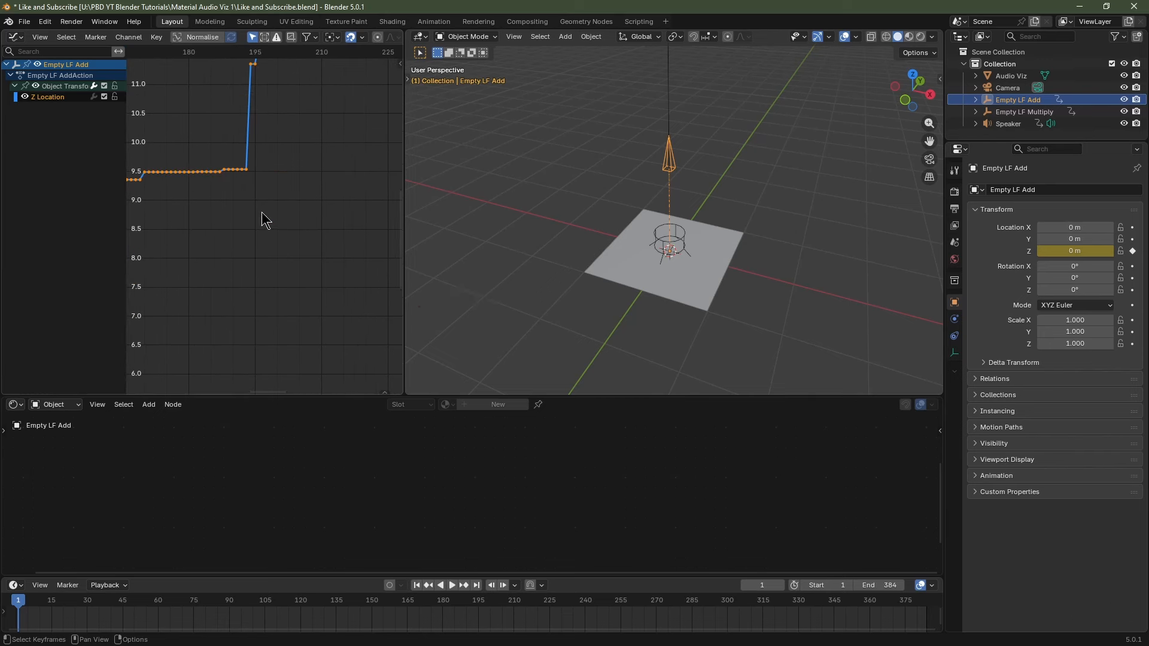
{"action": "scroll", "coordinate": [257, 258], "scroll_direction": "down", "scroll_amount": 3}
{"action": "scroll", "coordinate": [258, 259], "scroll_direction": "down", "scroll_amount": 11}
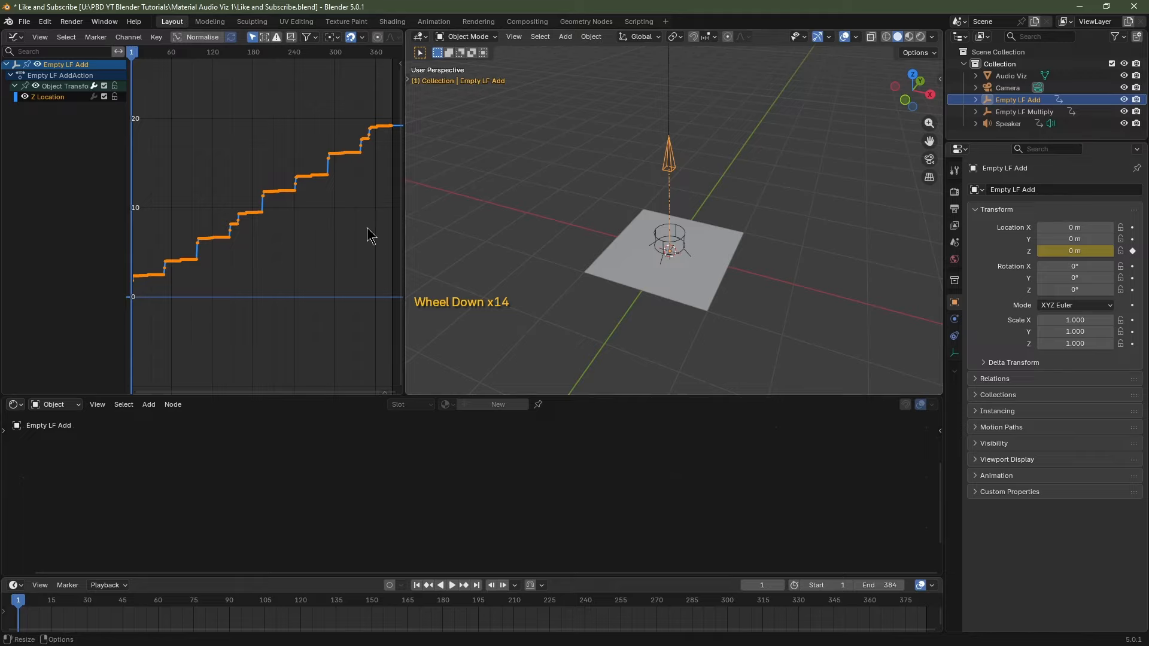
Decimate Empty LF Add's Z Location keyframes by ratio with a 92% factor.
{"action": "left_click", "coordinate": [157, 37]}
{"action": "mouse_move", "coordinate": [187, 226]}
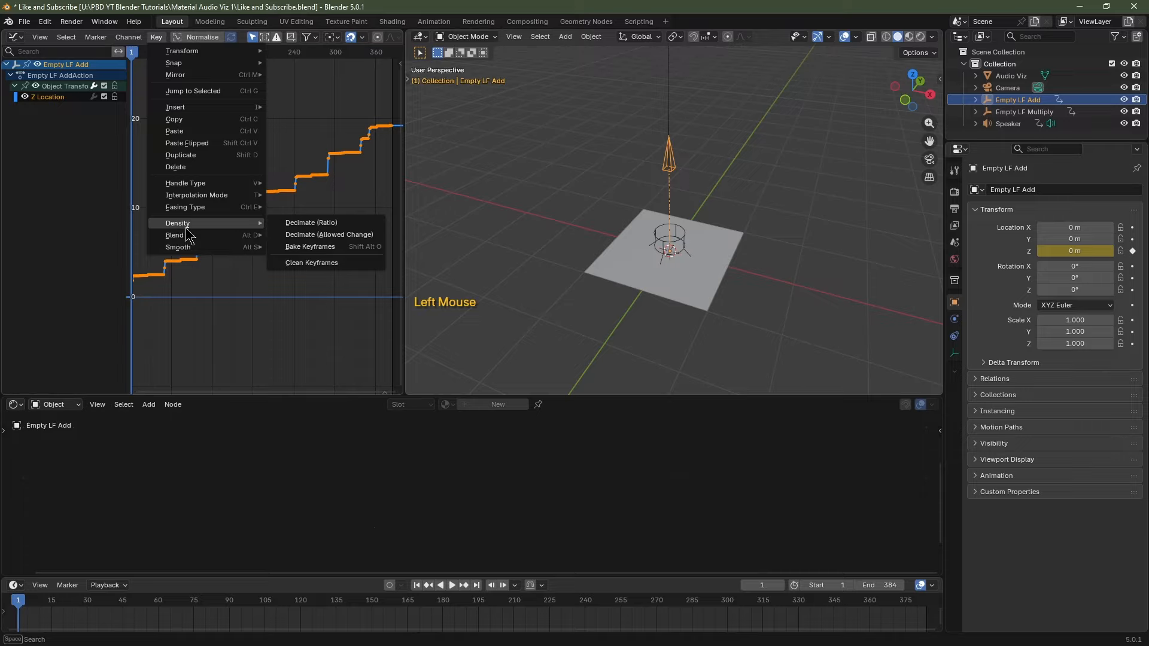
{"action": "left_click", "coordinate": [292, 222]}
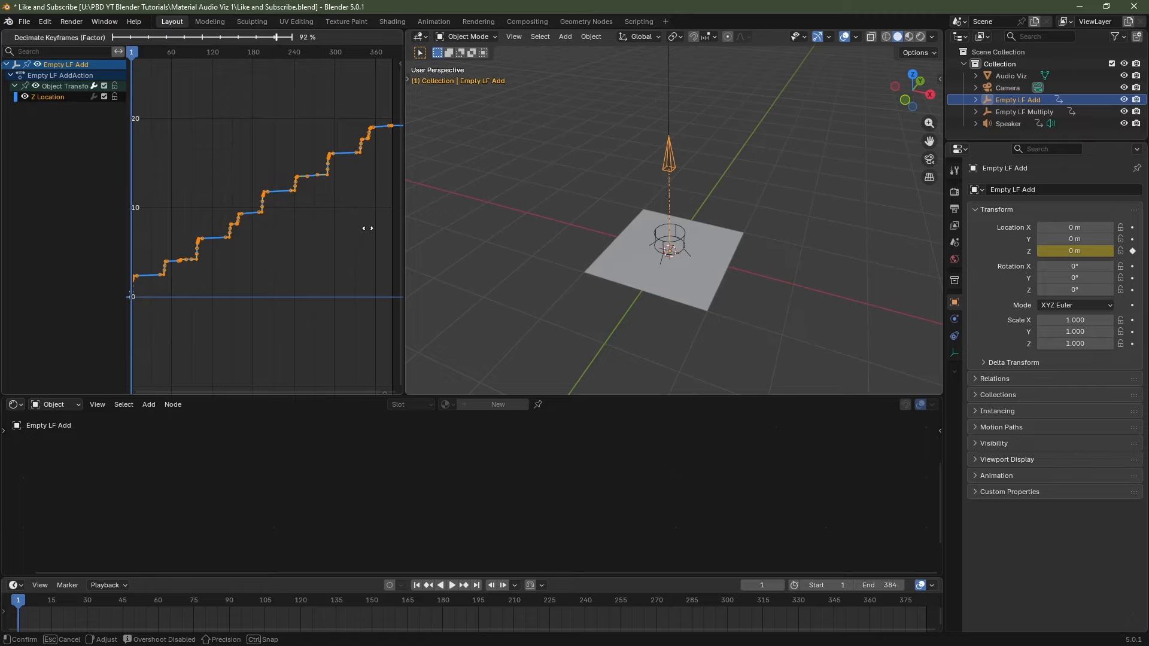
{"action": "left_click", "coordinate": [367, 227]}
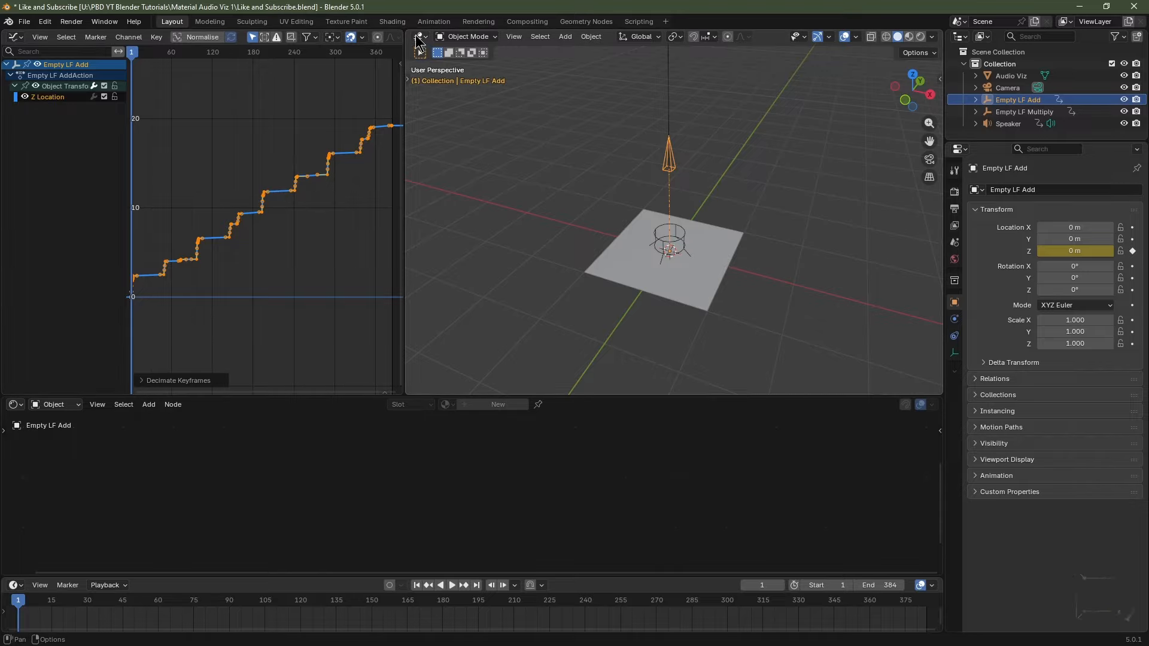
Close the Graph Editor, frame the Audio Viz plane from top, enlarge nodes, use Material Preview.
{"action": "left_click_drag", "start_coordinate": [409, 34], "coordinate": [345, 44]}
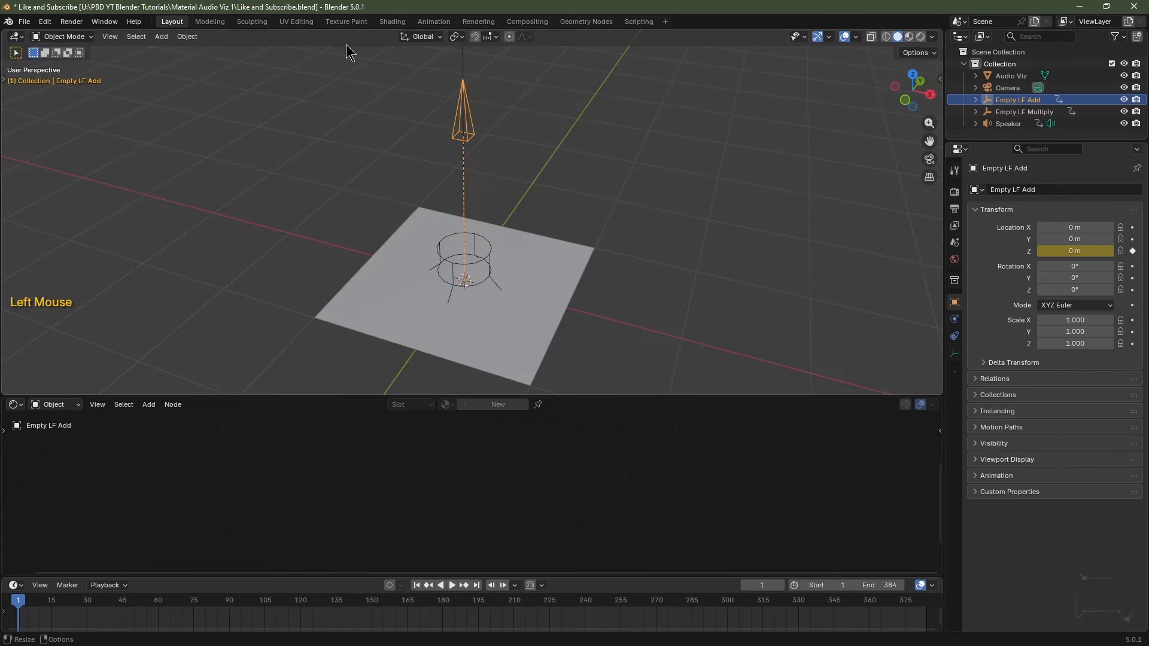
{"action": "left_click", "coordinate": [512, 344]}
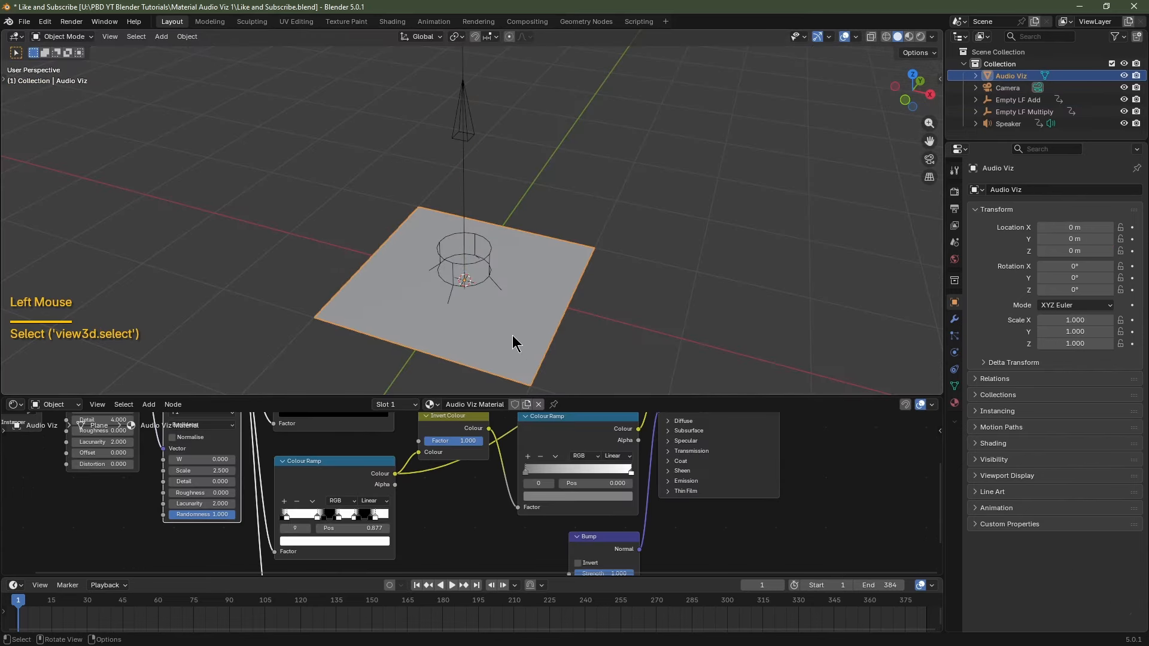
{"action": "key", "text": "KP_7"}
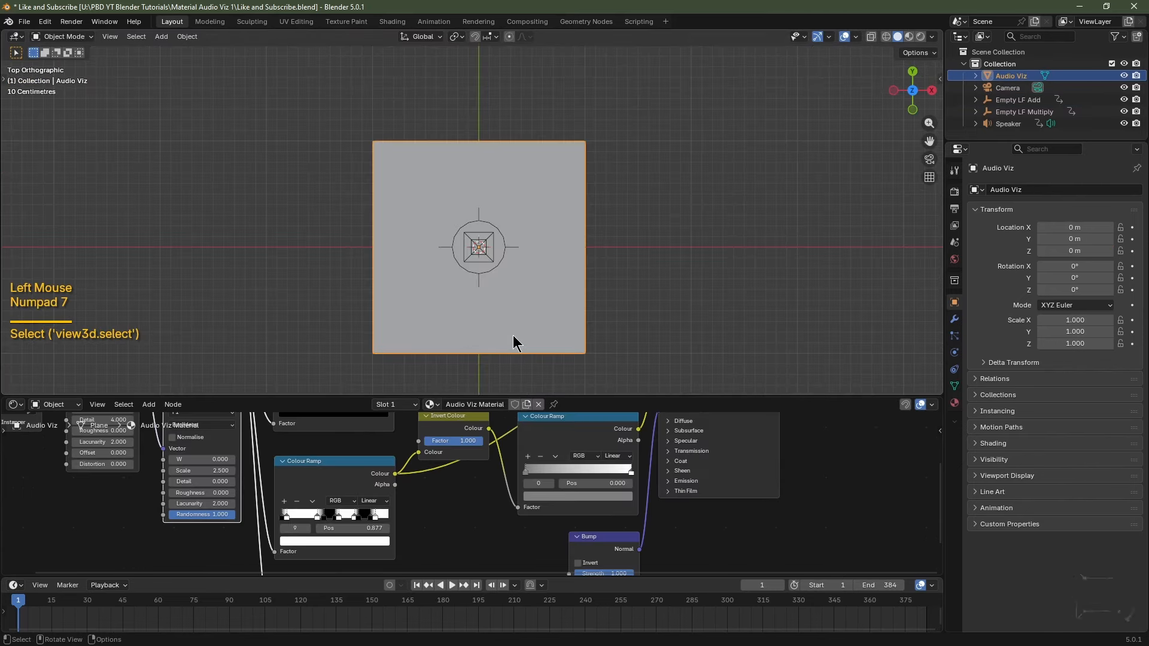
{"action": "key", "text": "KP_Decimal"}
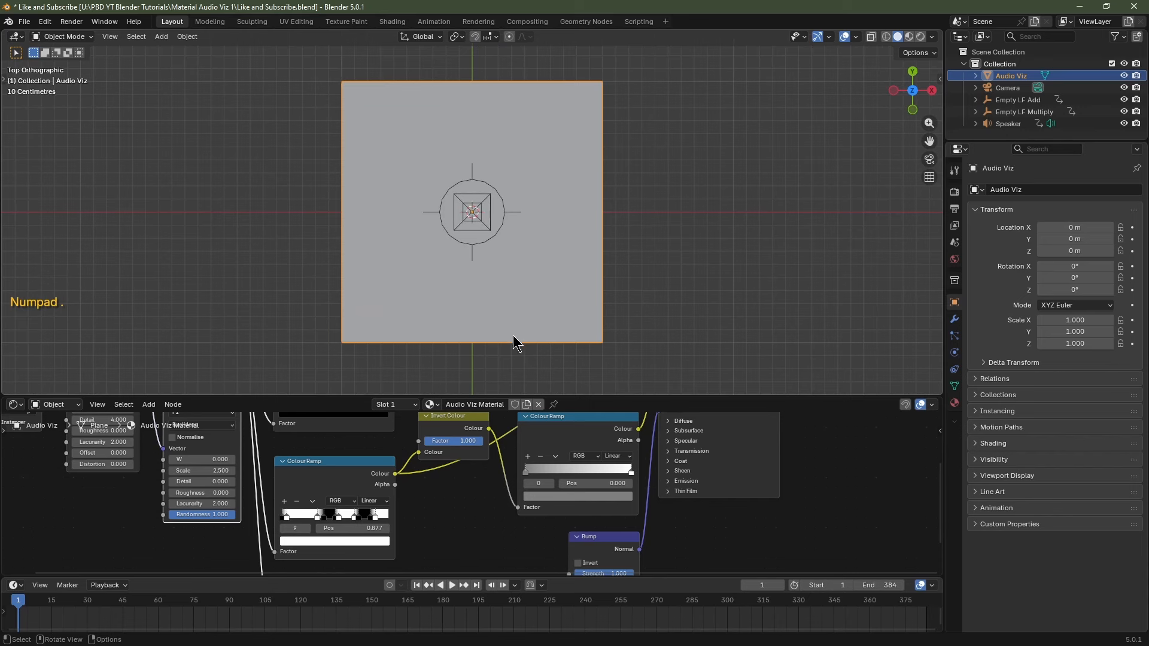
{"action": "left_click_drag", "start_coordinate": [575, 397], "coordinate": [575, 185]}
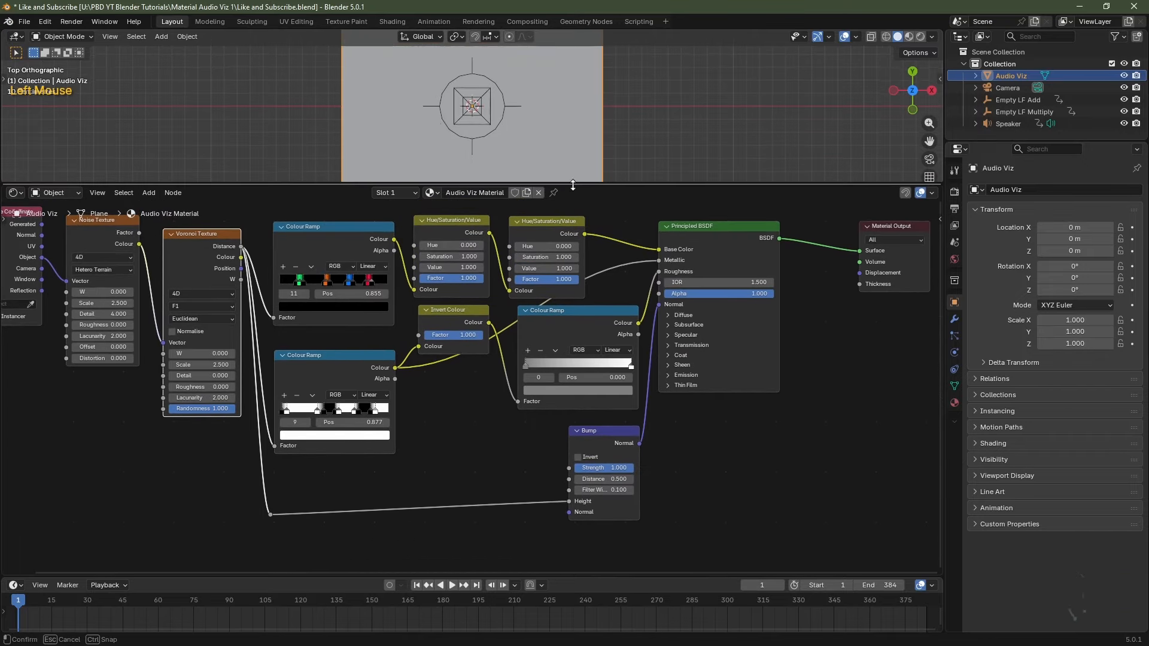
{"action": "left_click", "coordinate": [909, 37]}
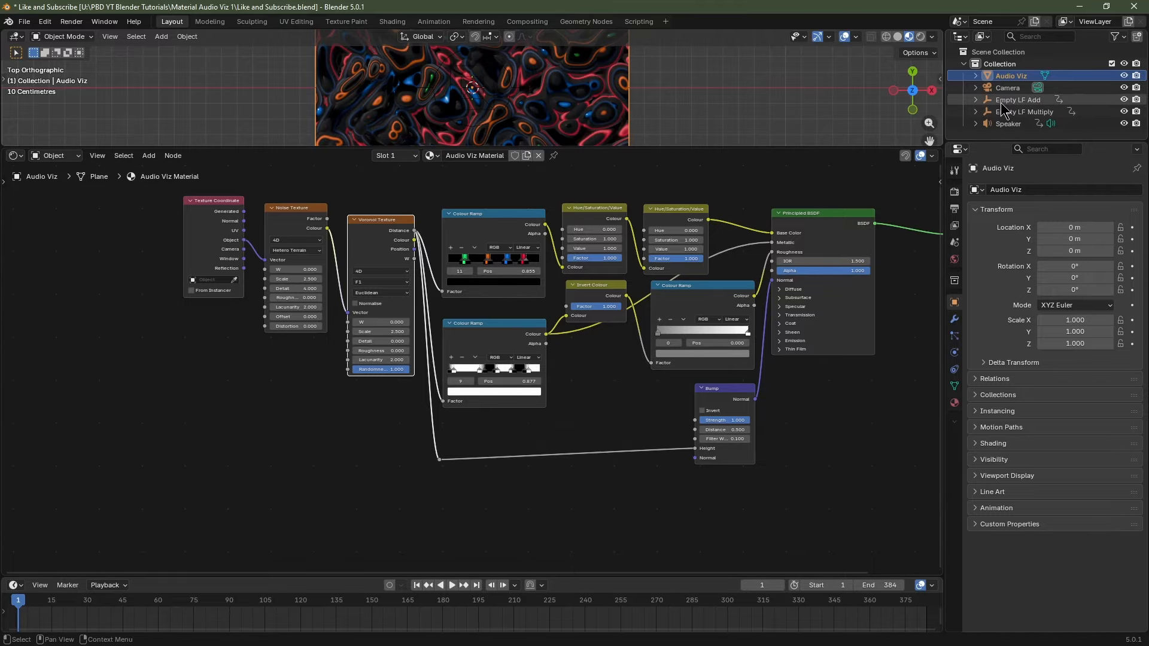
Duplicate the Texture Coordinate node and set its object to Empty LF Add.
{"action": "left_click", "coordinate": [162, 404]}
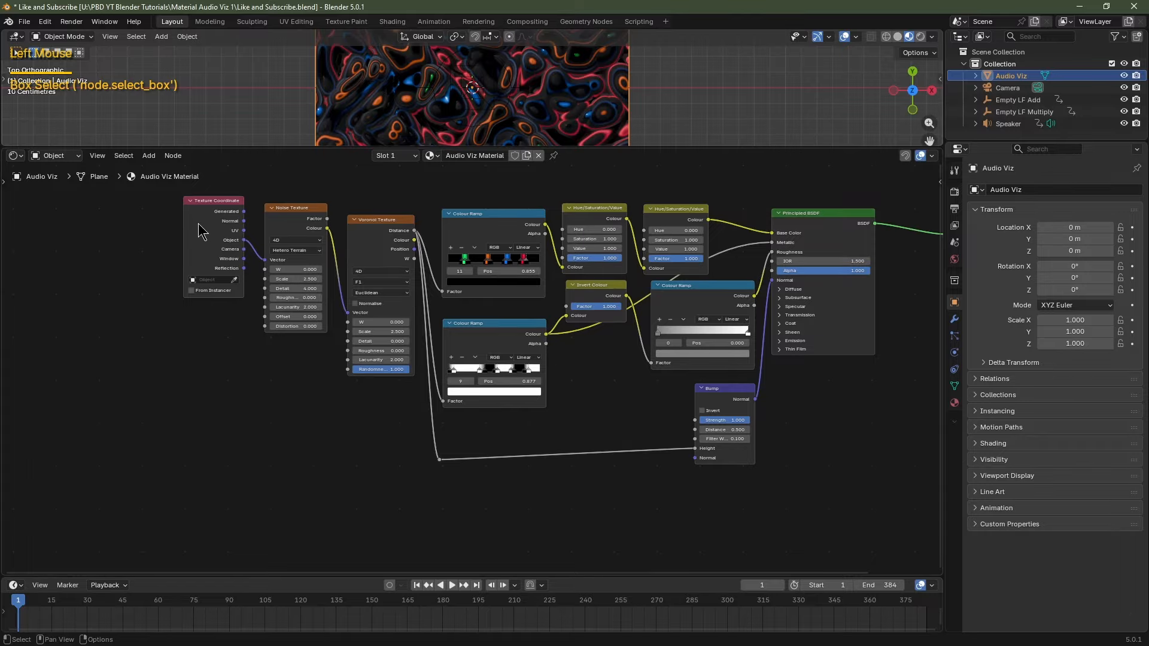
{"action": "scroll", "coordinate": [200, 232], "scroll_direction": "up", "scroll_amount": 4}
{"action": "left_click", "coordinate": [299, 252]}
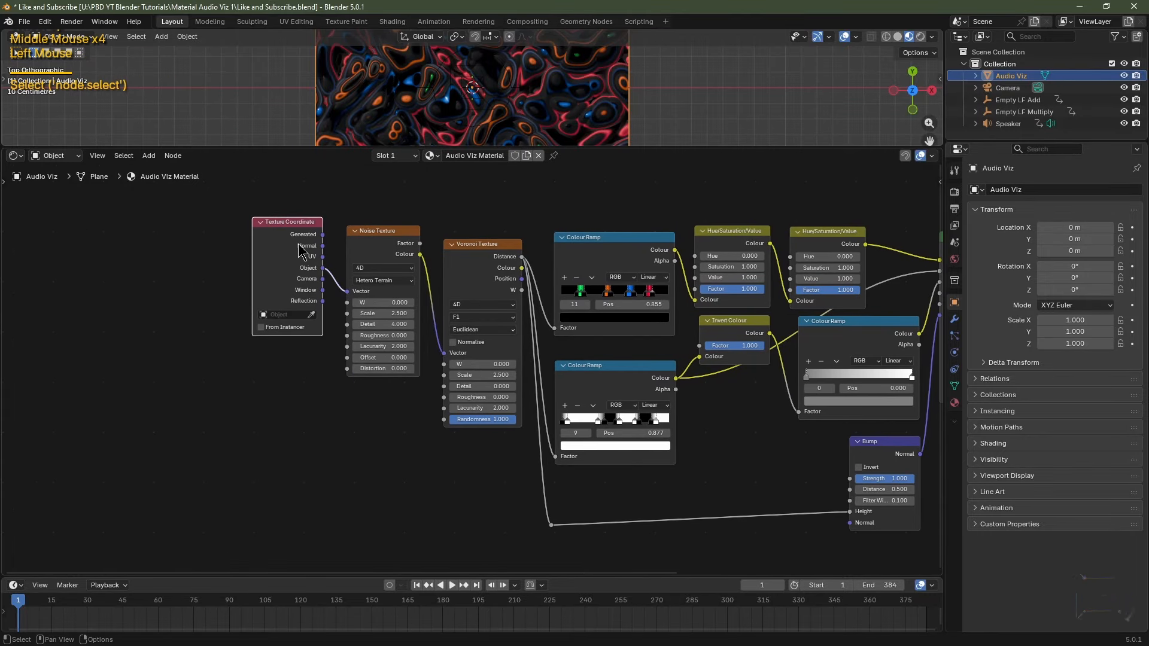
{"action": "key", "text": "ctrl+z"}
{"action": "key", "text": "ctrl+z"}
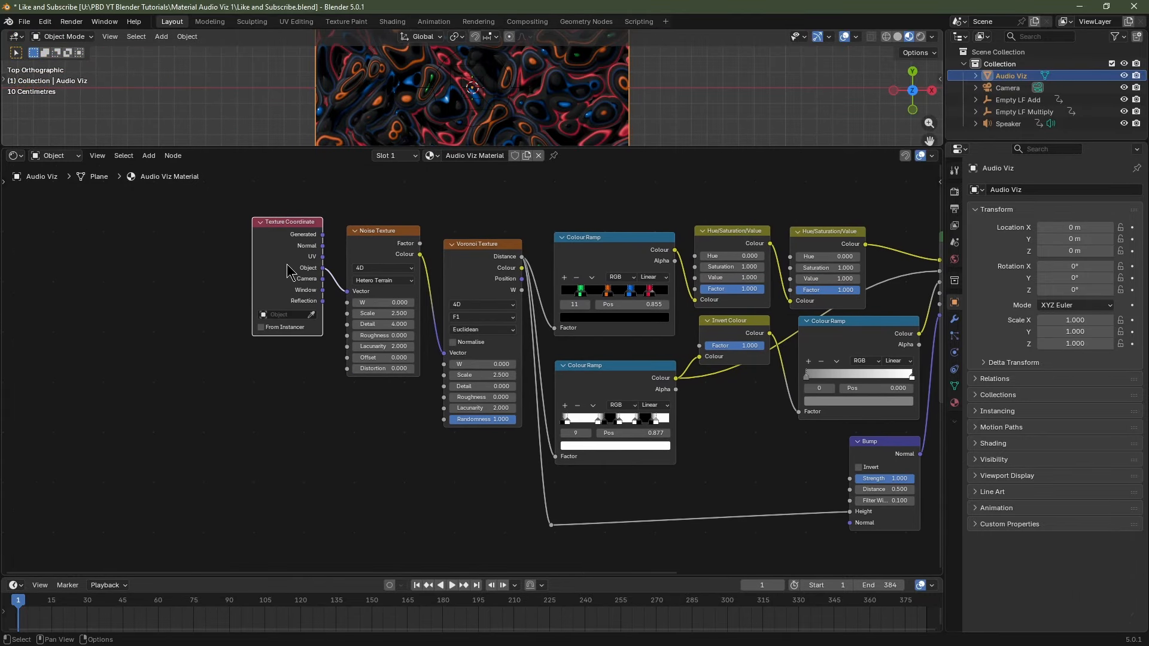
{"action": "key", "text": "shift+d"}
{"action": "left_click", "coordinate": [121, 419]}
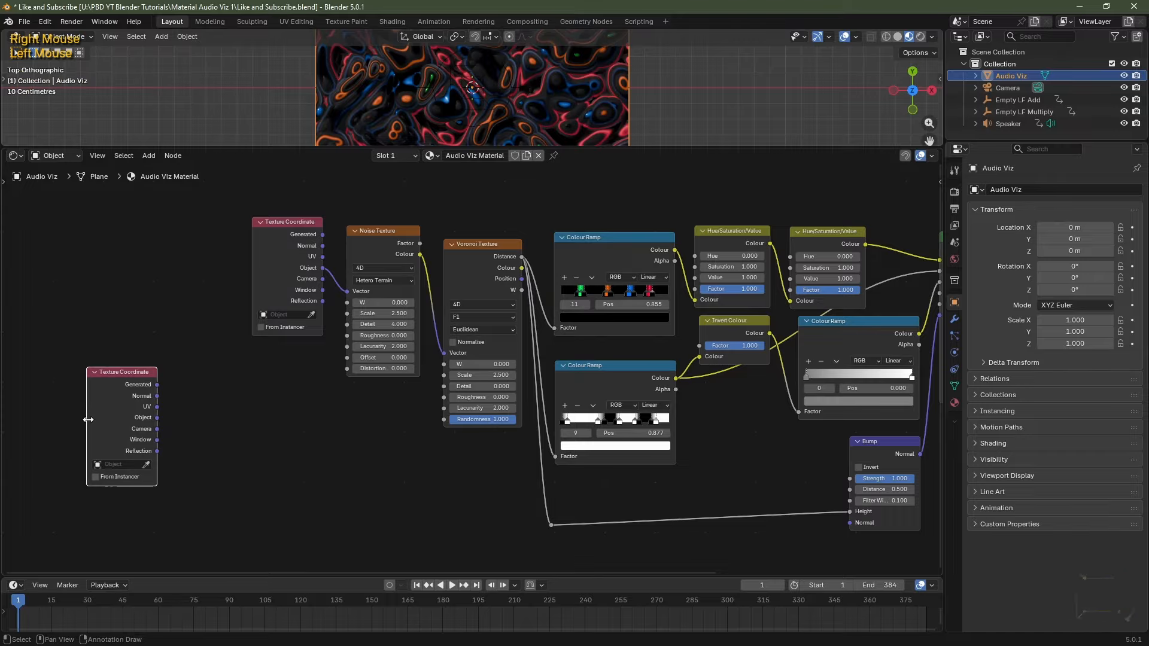
{"action": "left_click_drag", "start_coordinate": [88, 419], "coordinate": [54, 419]}
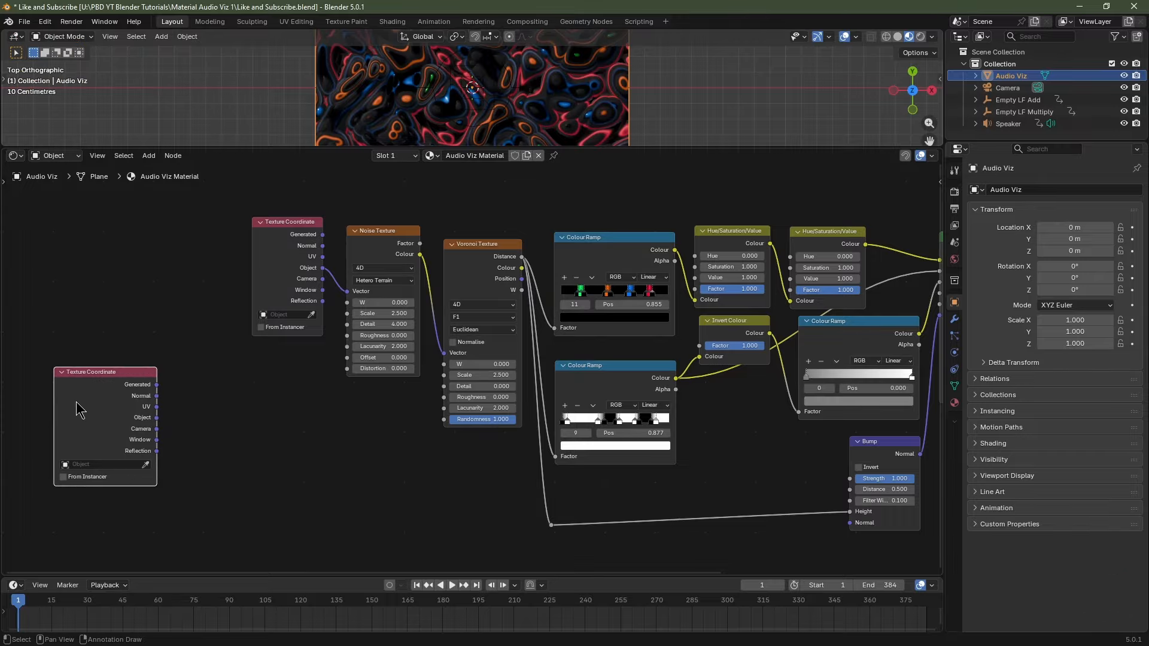
{"action": "left_click", "coordinate": [85, 465]}
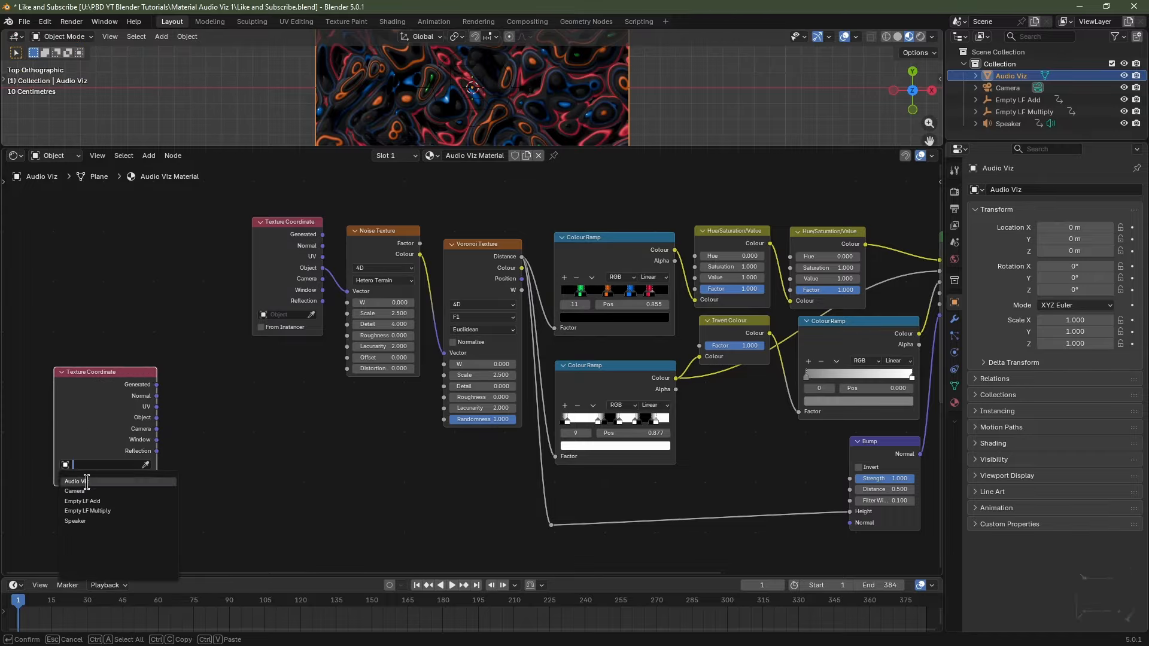
{"action": "left_click", "coordinate": [89, 500]}
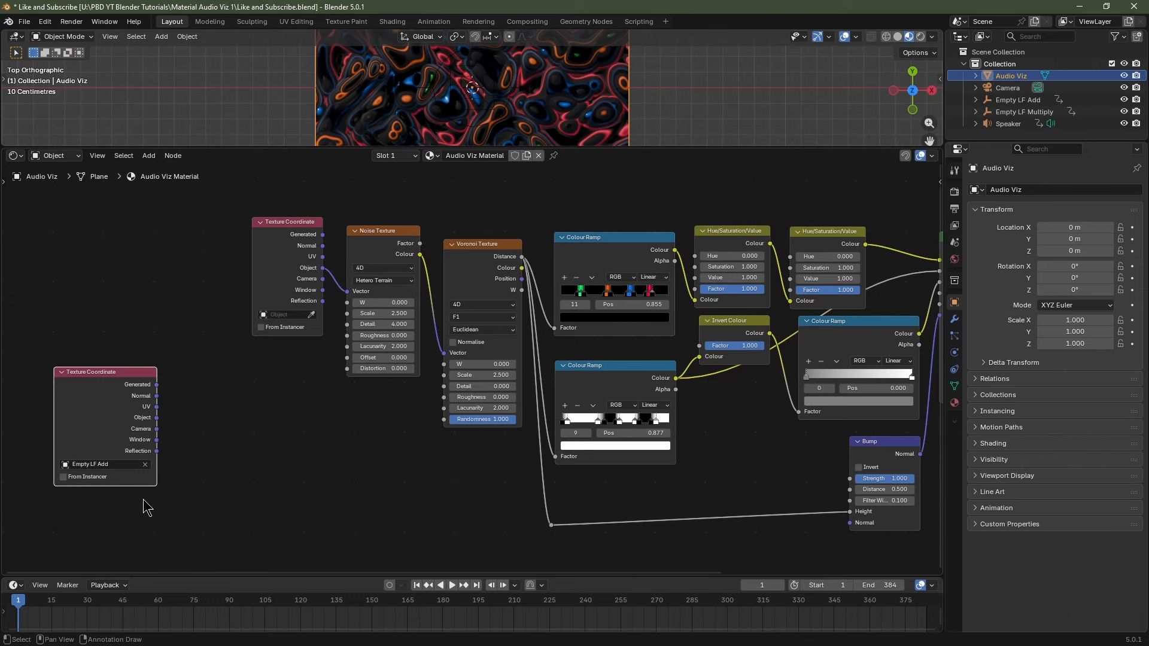
Add a second Texture Coordinate copy using Empty LF Multiply, then select Empty LF Add.
{"action": "middle_click_drag", "start_coordinate": [144, 507], "coordinate": [96, 323]}
{"action": "key", "text": "shift+d"}
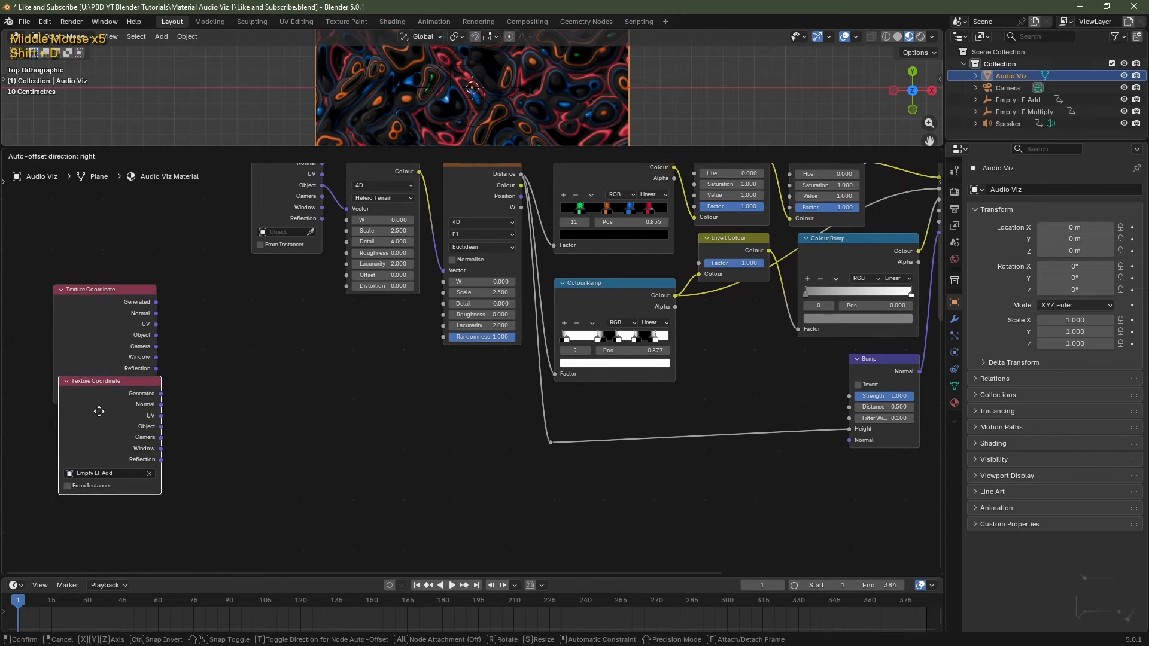
{"action": "left_click", "coordinate": [97, 453]}
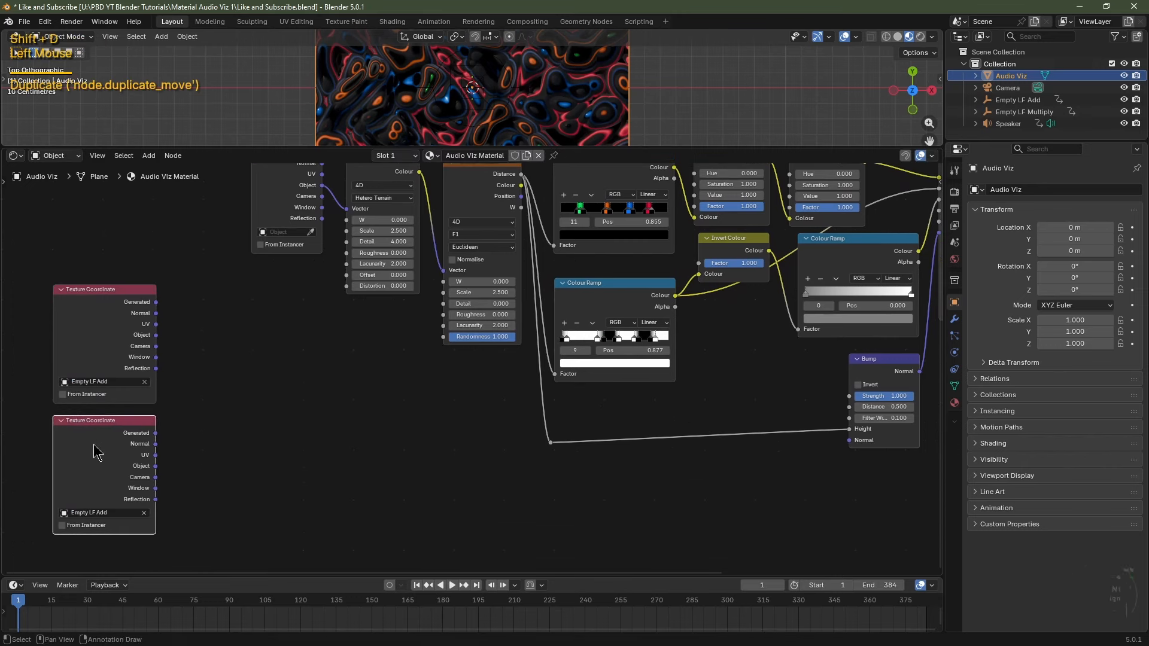
{"action": "double_click", "coordinate": [104, 512]}
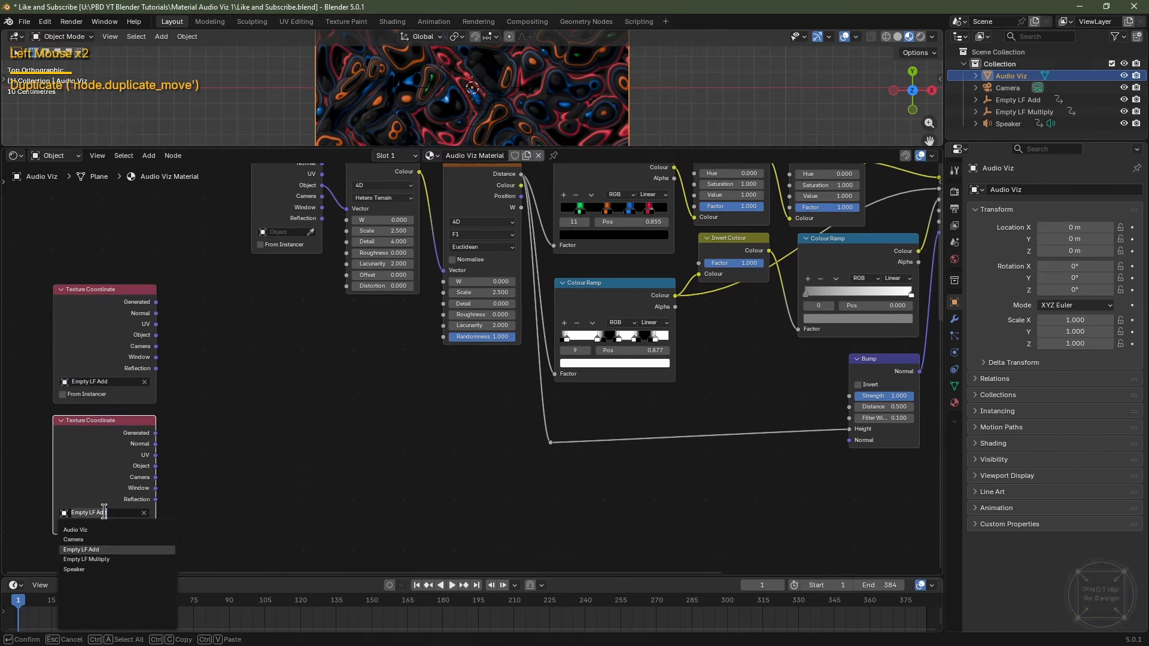
{"action": "left_click", "coordinate": [114, 559]}
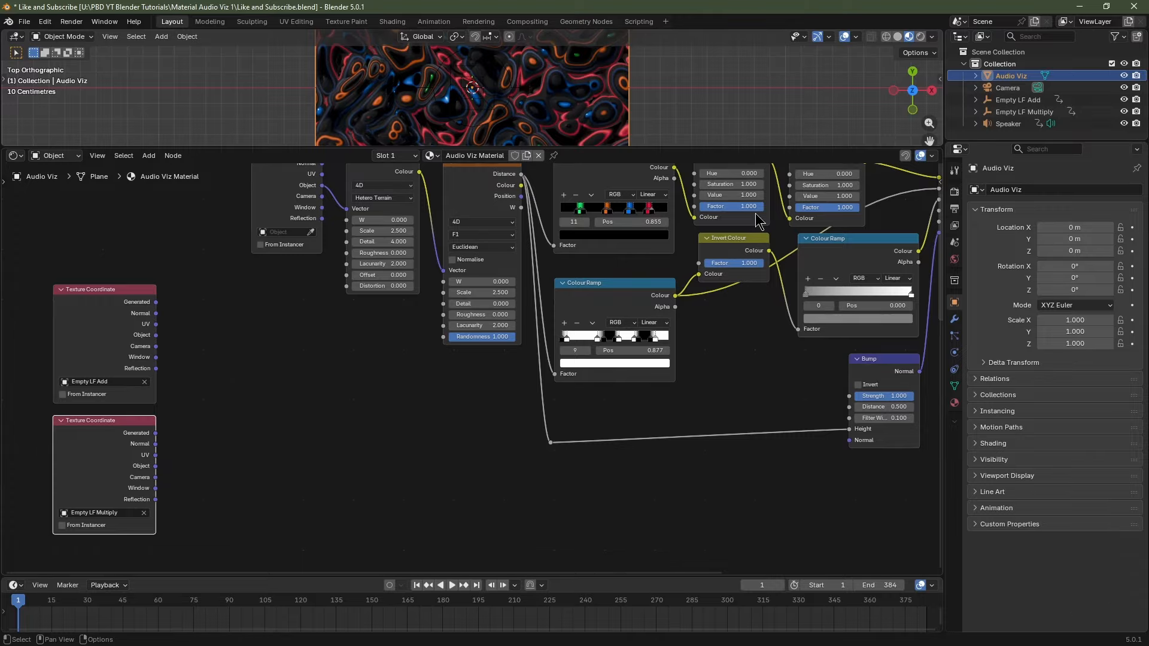
{"action": "left_click", "coordinate": [1003, 102]}
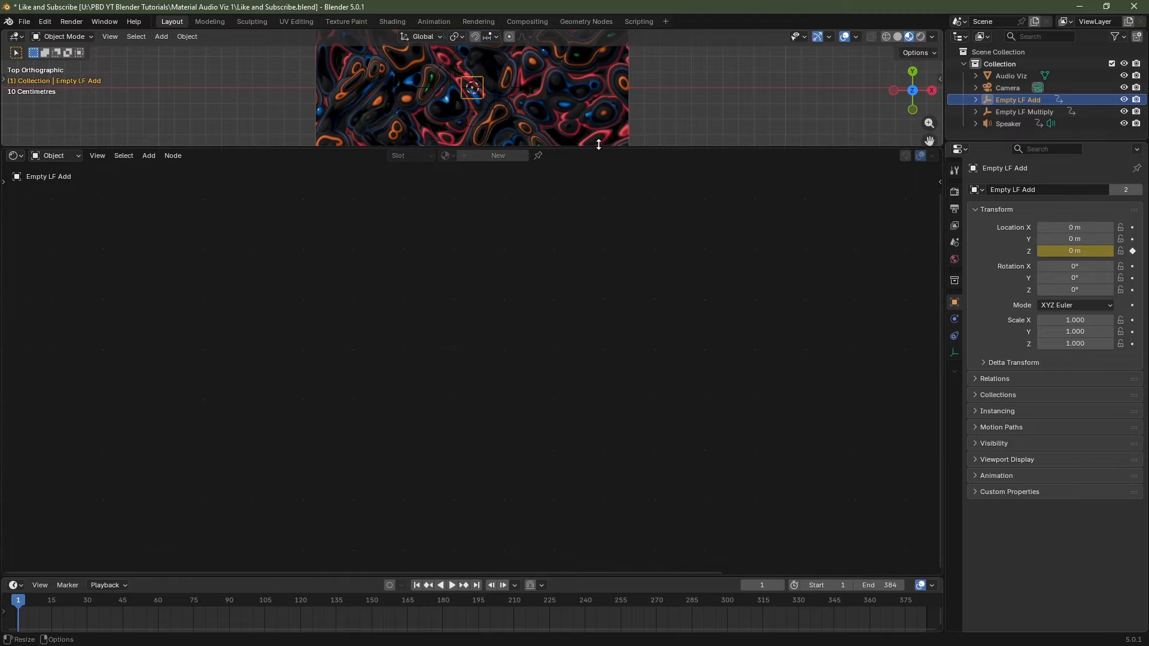
Add two Separate XYZ nodes beside the upper and lower Texture Coordinate nodes.
{"action": "left_click", "coordinate": [578, 118]}
{"action": "key", "text": "Delete"}
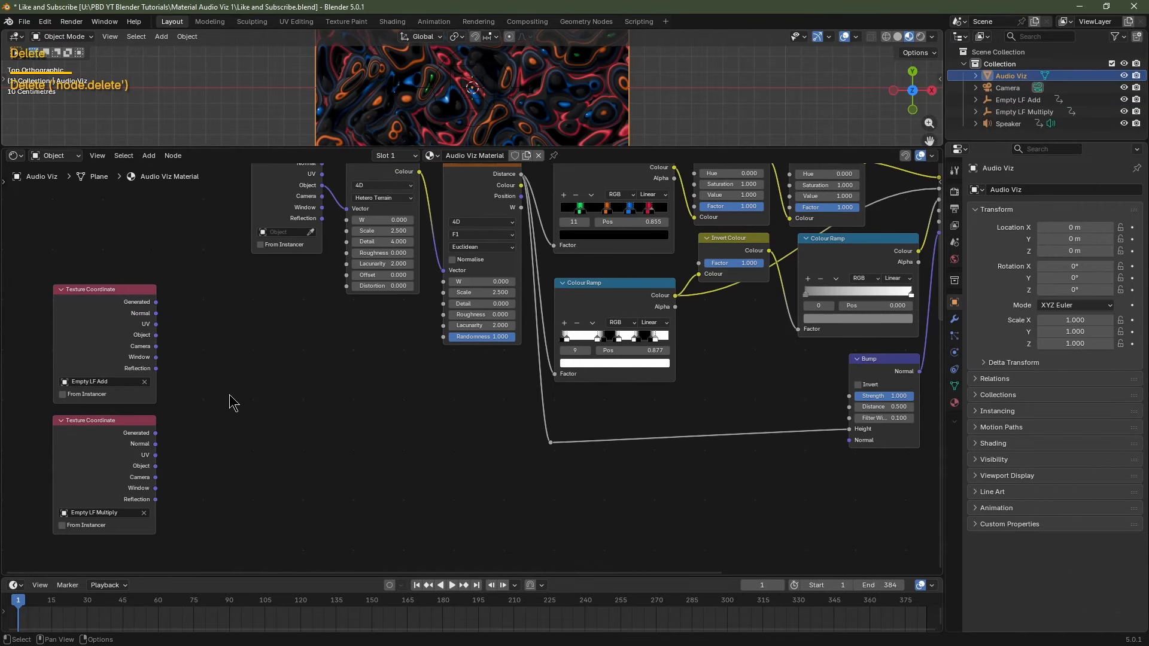
{"action": "key", "text": "shift+a"}
{"action": "mouse_move", "coordinate": [233, 396]}
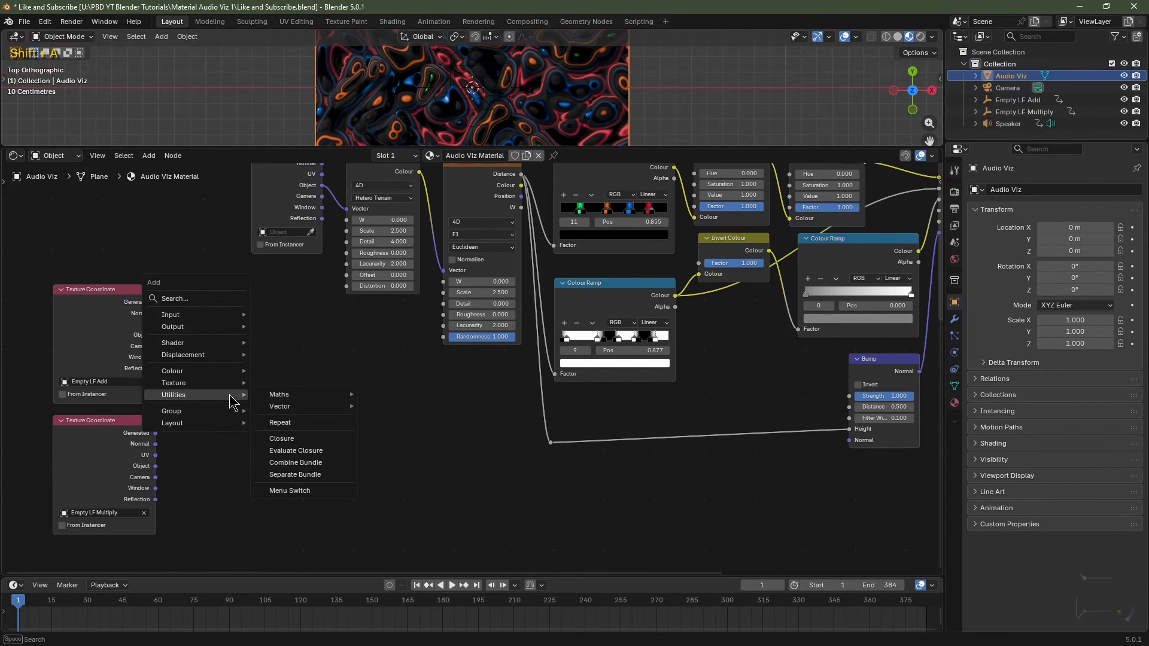
{"action": "mouse_move", "coordinate": [275, 407]}
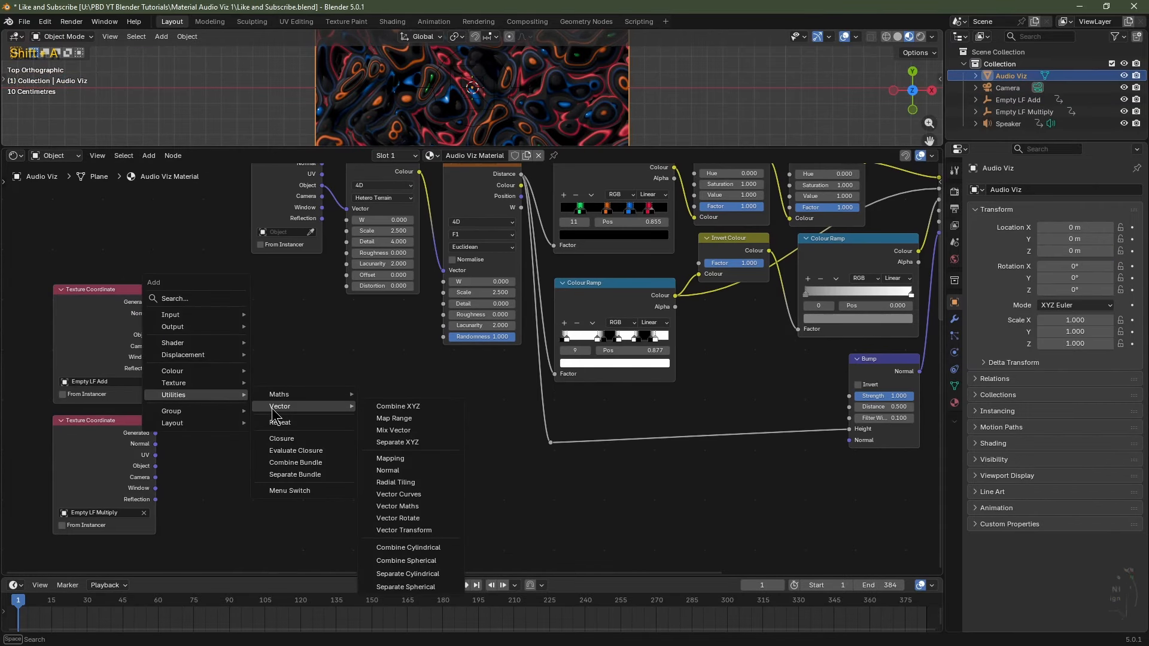
{"action": "left_click", "coordinate": [398, 443]}
{"action": "left_click", "coordinate": [220, 304]}
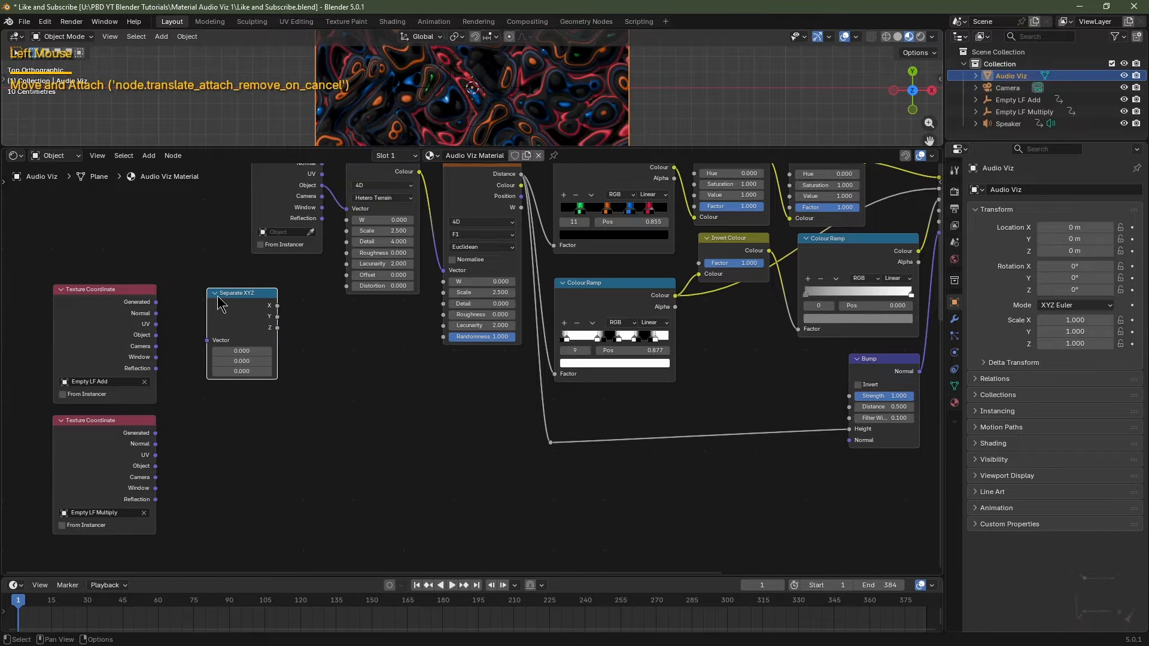
{"action": "key", "text": "shift+d"}
{"action": "left_click", "coordinate": [230, 459]}
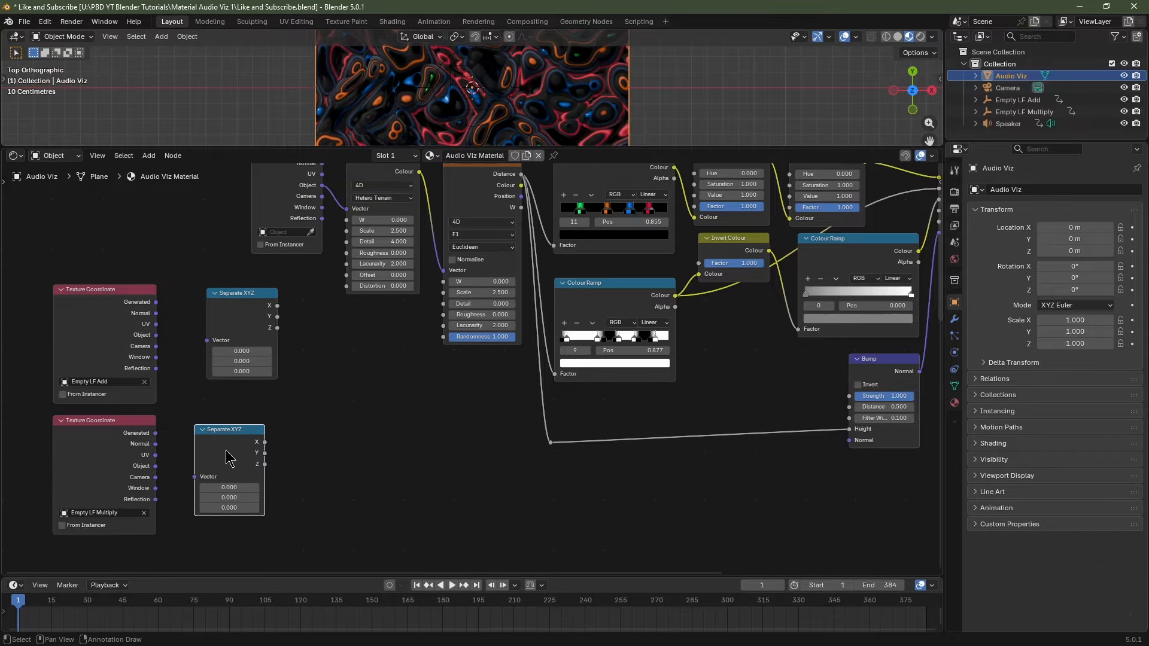
Link both empties' Object outputs into Separate XYZ and Add's Z into Voronoi W.
{"action": "left_click_drag", "start_coordinate": [155, 335], "coordinate": [215, 355]}
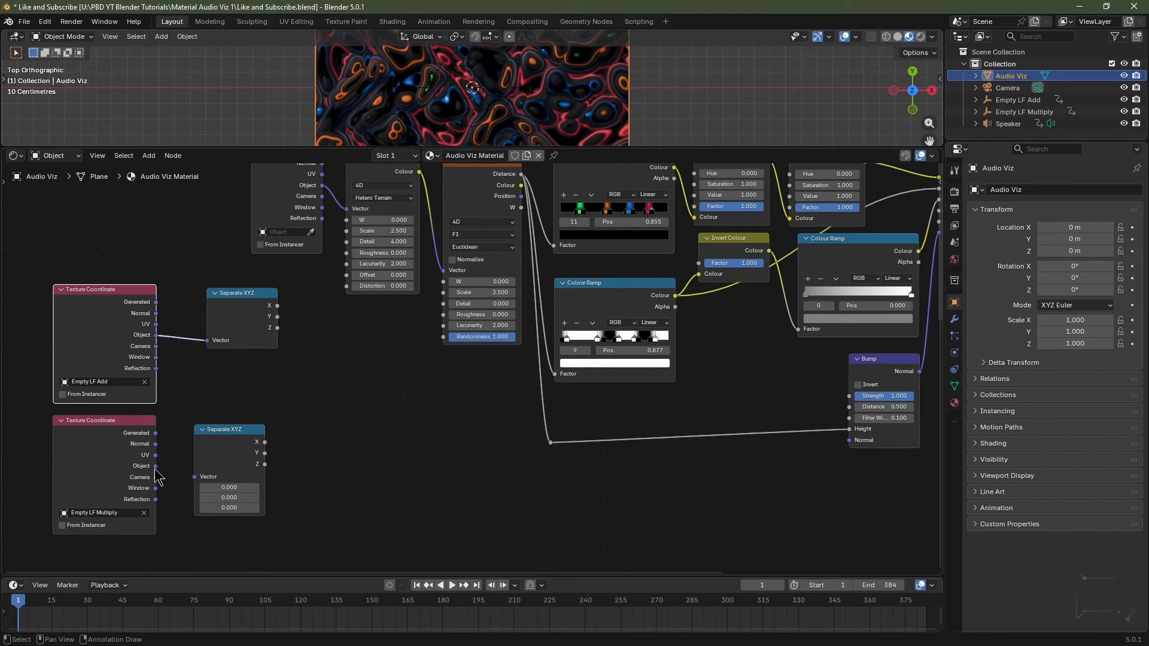
{"action": "left_click_drag", "start_coordinate": [155, 466], "coordinate": [200, 481]}
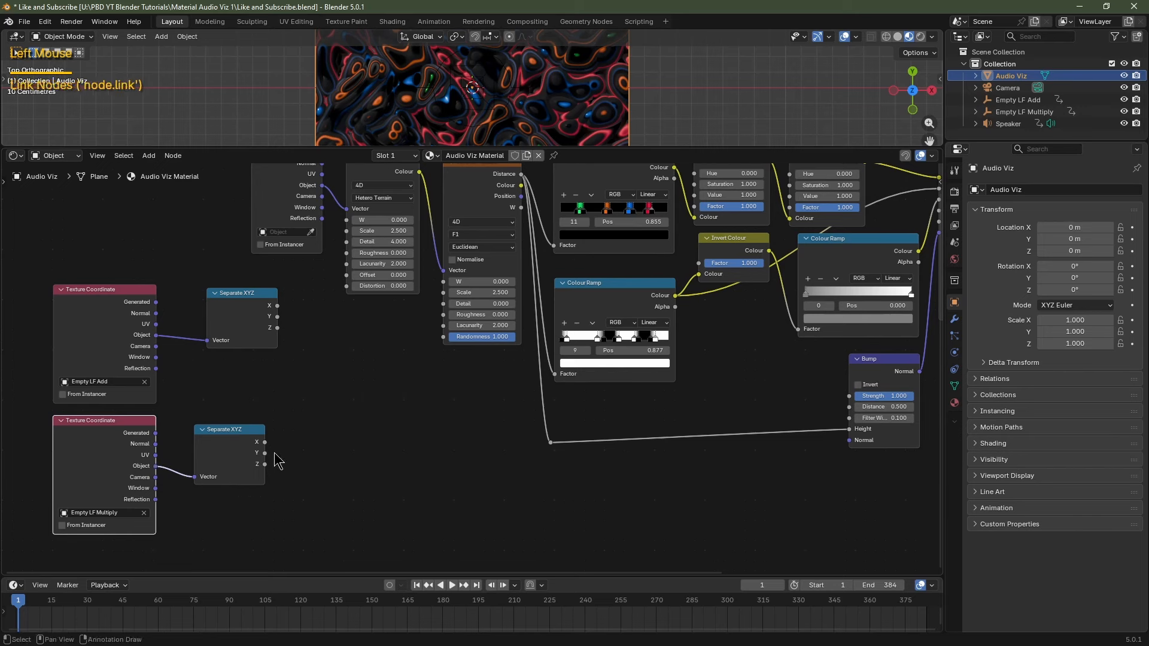
{"action": "left_click_drag", "start_coordinate": [278, 329], "coordinate": [338, 252]}
{"action": "right_click", "coordinate": [328, 351]}
{"action": "left_click_drag", "start_coordinate": [269, 360], "coordinate": [443, 313]}
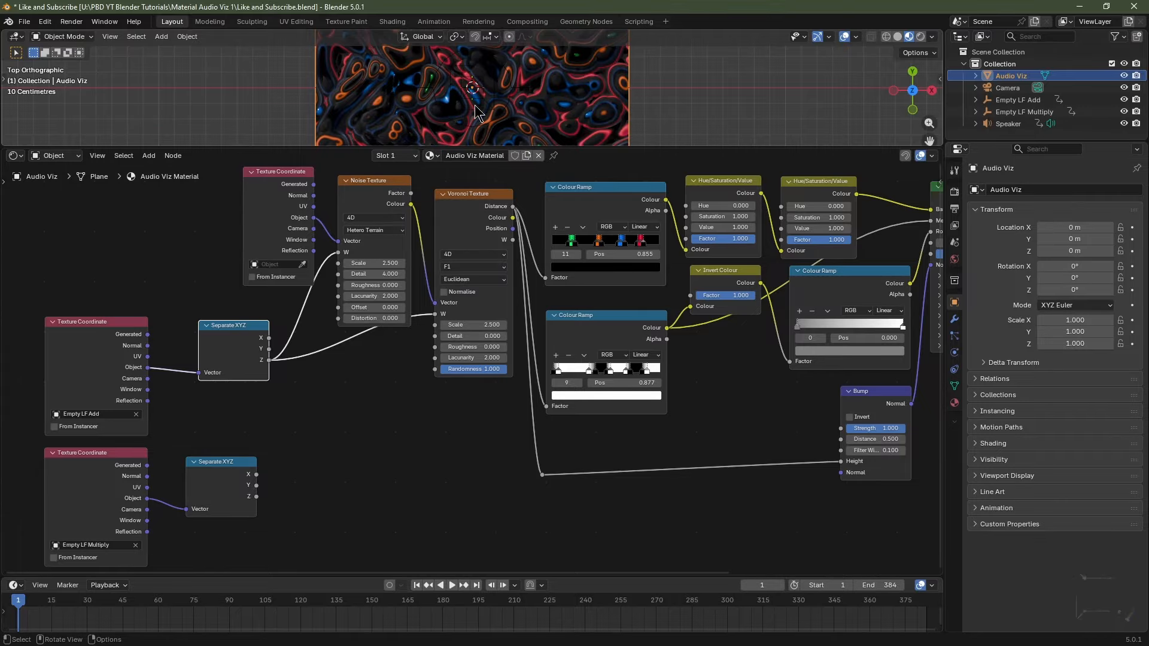
Play back the animation from frame 1 to preview the textures in a larger viewport.
{"action": "key", "text": "space"}
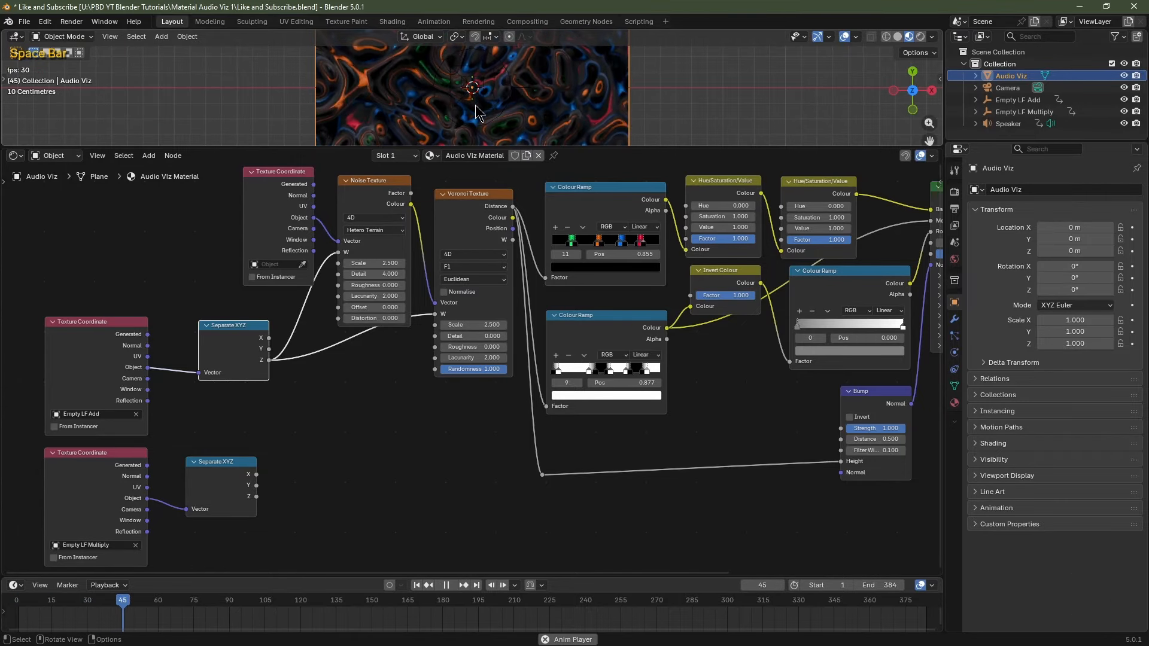
{"action": "key", "text": "space"}
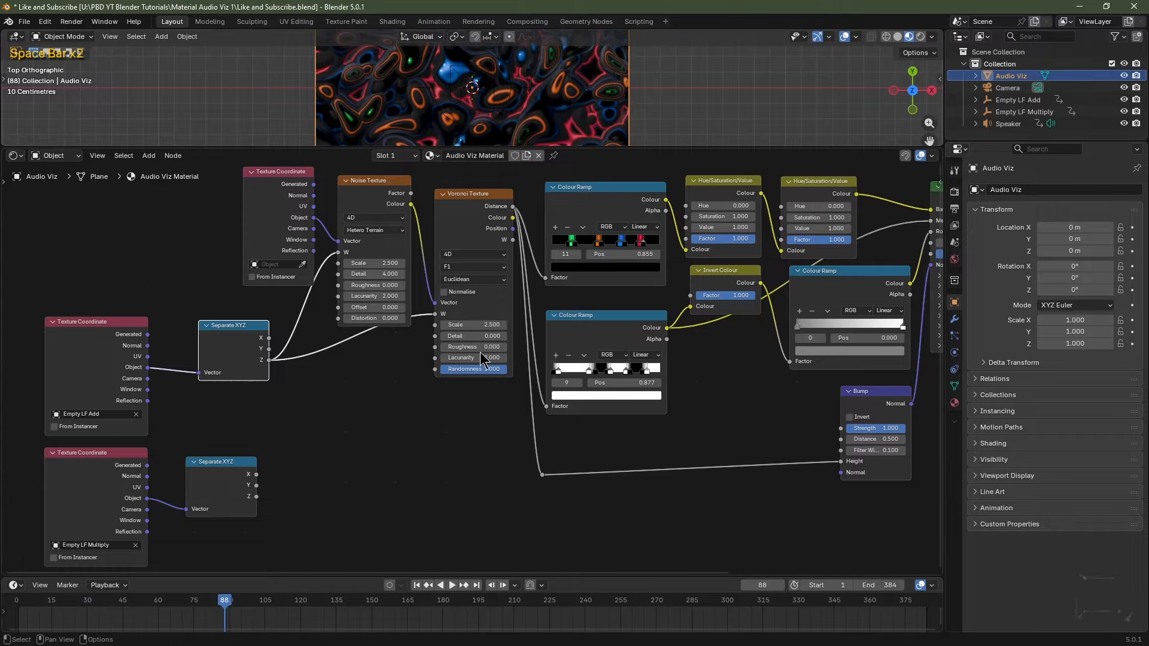
{"action": "left_click", "coordinate": [417, 585]}
{"action": "left_click_drag", "start_coordinate": [590, 147], "coordinate": [591, 280]}
{"action": "scroll", "coordinate": [571, 187], "scroll_direction": "up", "scroll_amount": 2}
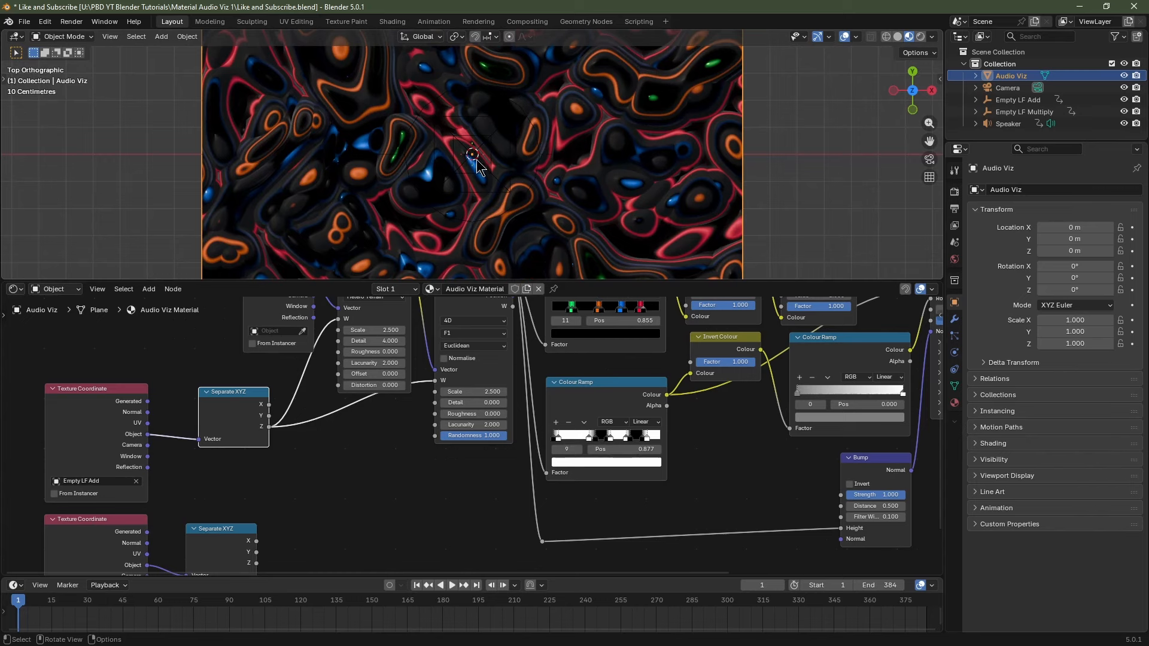
{"action": "key", "text": "space"}
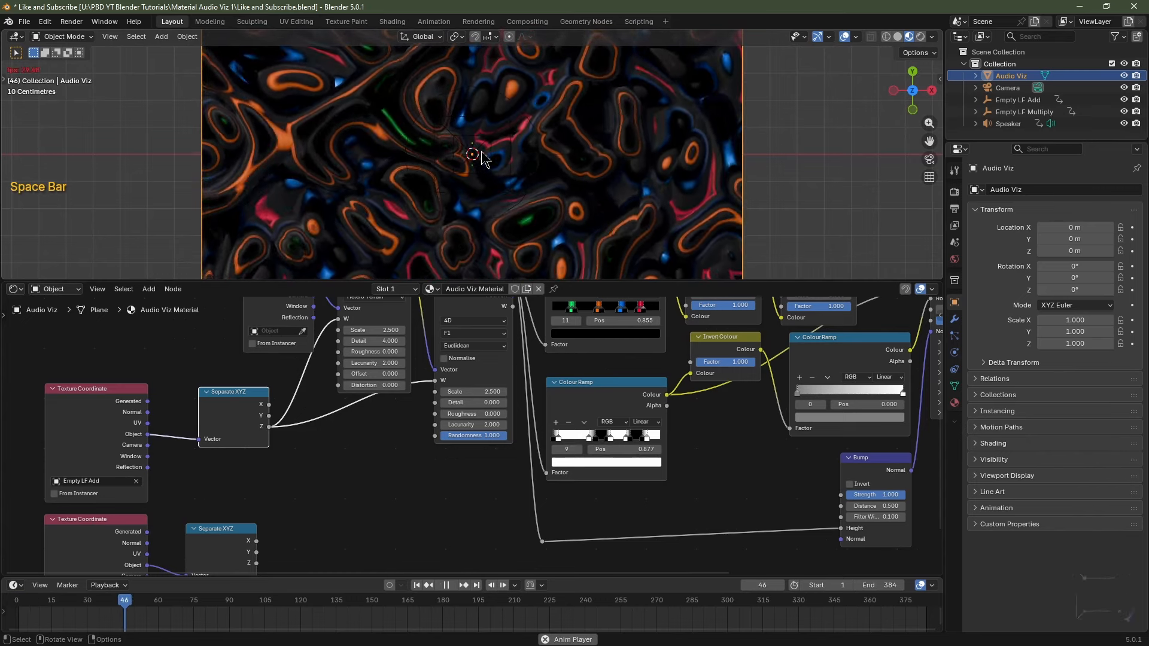
{"action": "key", "text": "space"}
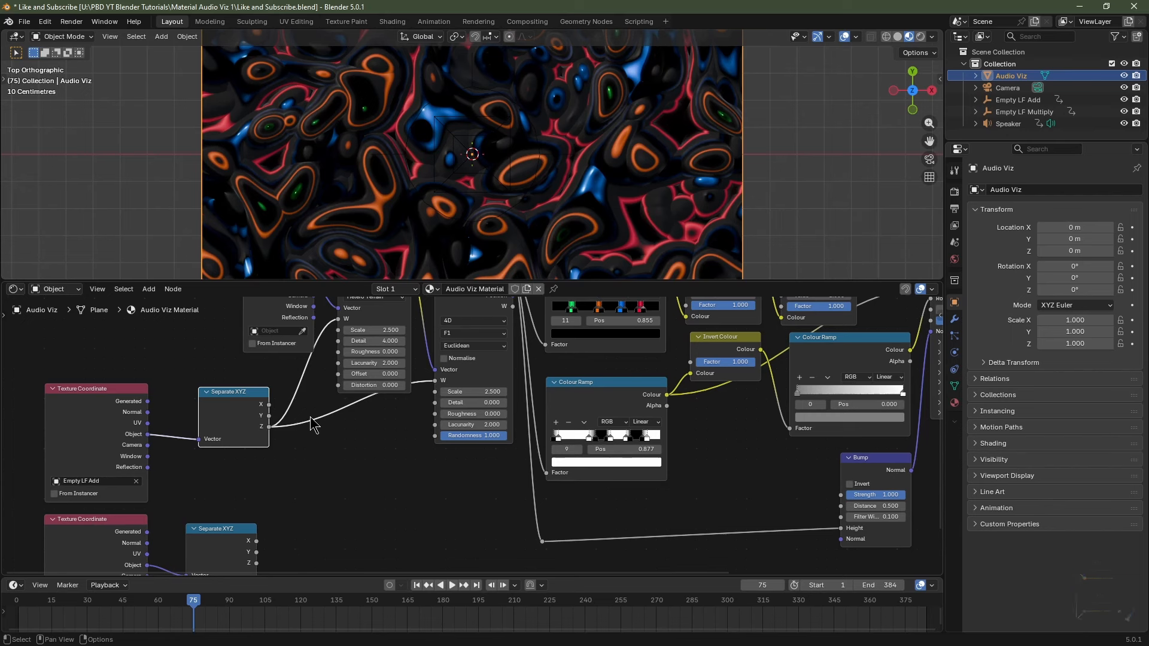
Add a reroute point on the Z link and tidy the coordinate and Separate XYZ nodes.
{"action": "right_click_drag", "start_coordinate": [286, 370], "coordinate": [311, 473], "text": "shift"}
{"action": "key", "text": "g"}
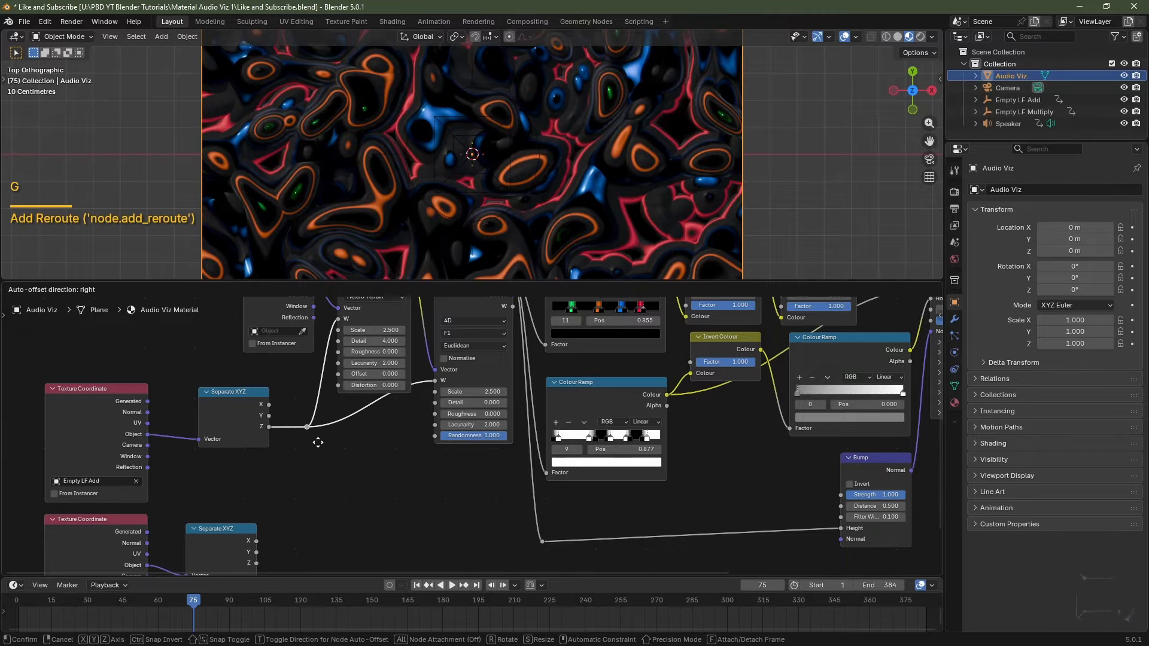
{"action": "left_click", "coordinate": [318, 442]}
{"action": "scroll", "coordinate": [332, 442], "scroll_direction": "down", "scroll_amount": 3}
{"action": "left_click_drag", "start_coordinate": [216, 412], "coordinate": [403, 548]}
{"action": "key", "text": "g"}
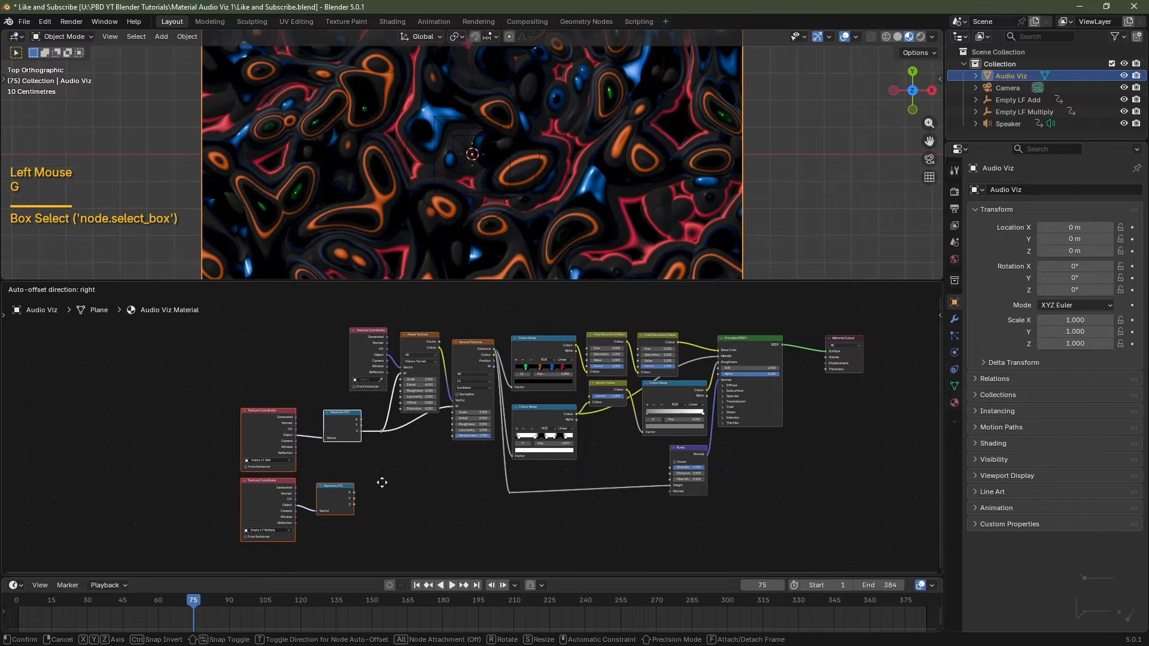
{"action": "left_click", "coordinate": [309, 482]}
{"action": "scroll", "coordinate": [312, 483], "scroll_direction": "up", "scroll_amount": 3}
{"action": "middle_click_drag", "start_coordinate": [315, 484], "coordinate": [339, 485]}
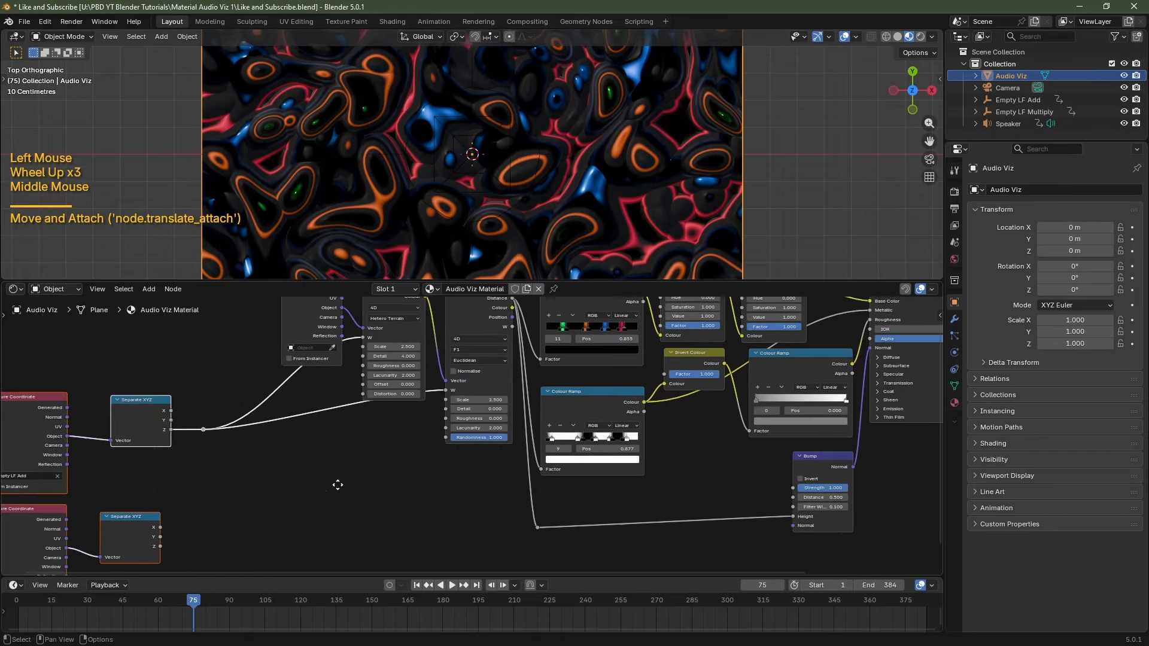
{"action": "left_click_drag", "start_coordinate": [323, 397], "coordinate": [298, 397]}
{"action": "left_click_drag", "start_coordinate": [314, 515], "coordinate": [293, 514]}
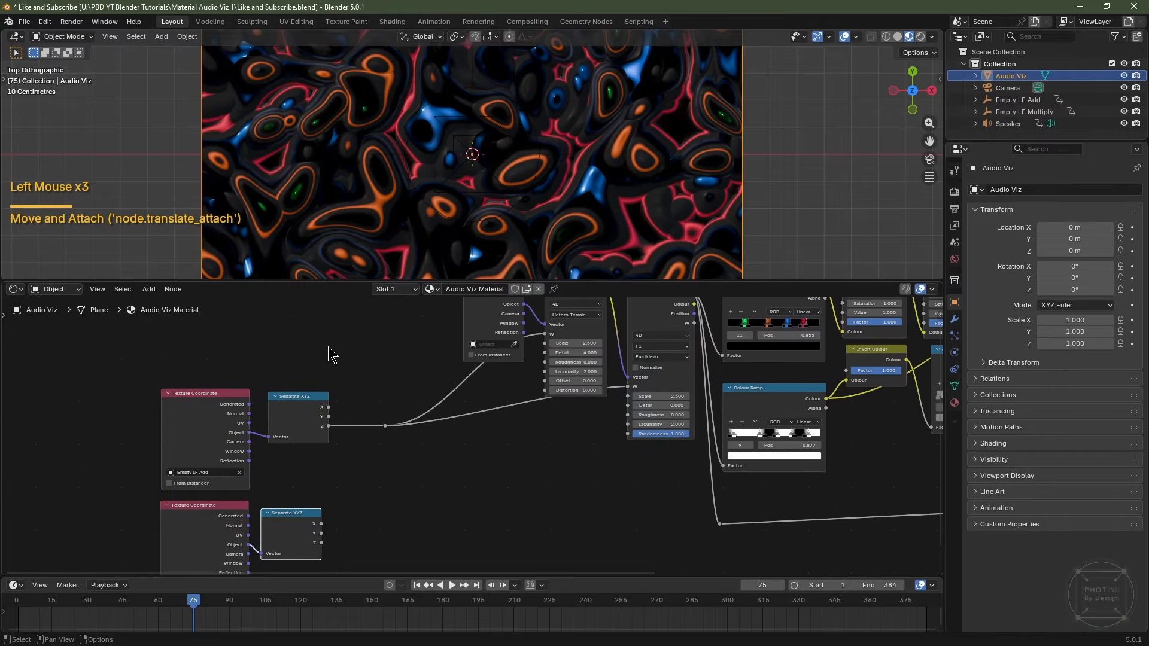
Add a Value node at 0.000 and connect its output to the reroute point.
{"action": "key", "text": "shift+a"}
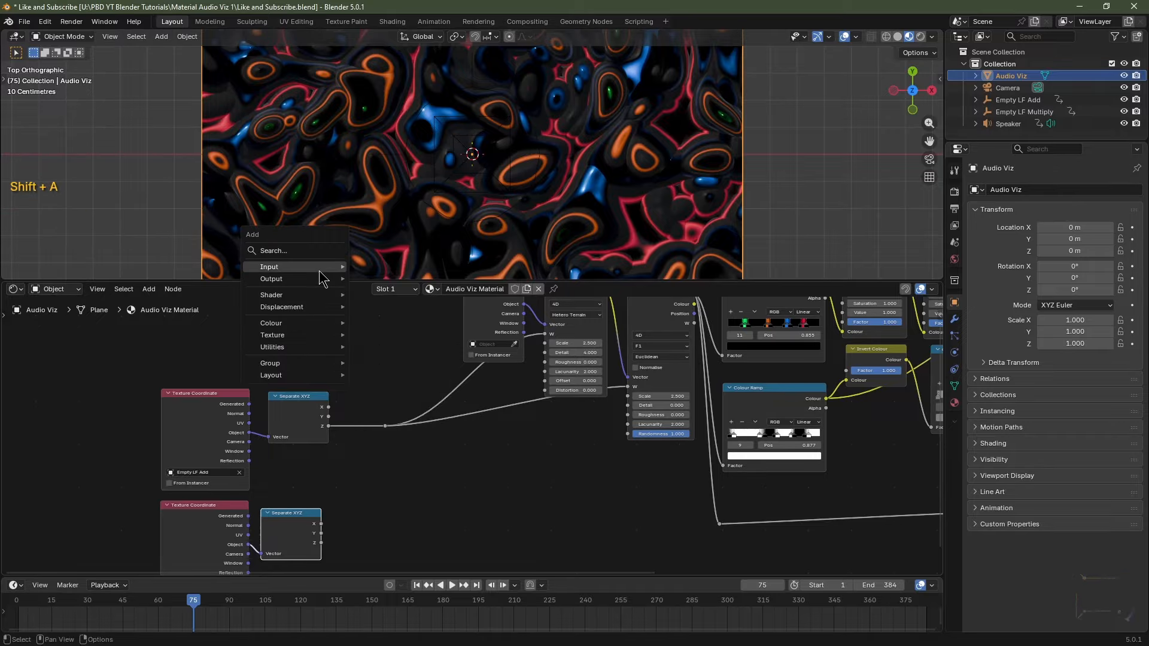
{"action": "mouse_move", "coordinate": [317, 268]}
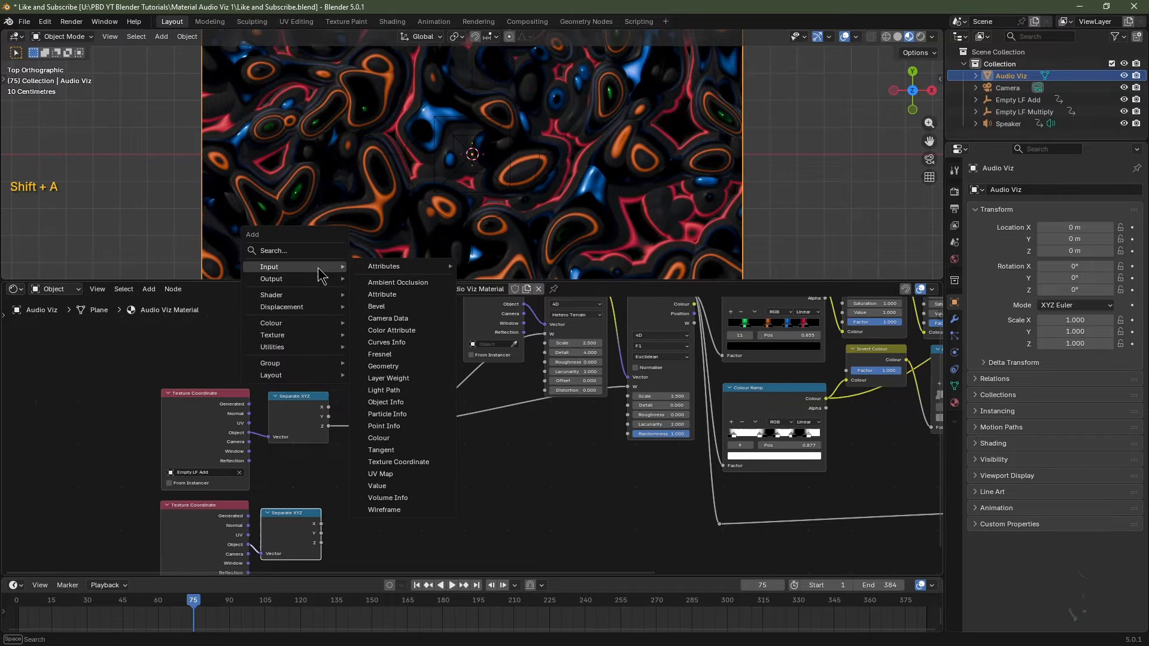
{"action": "left_click", "coordinate": [383, 486]}
{"action": "left_click", "coordinate": [268, 355]}
{"action": "scroll", "coordinate": [270, 356], "scroll_direction": "up", "scroll_amount": 2}
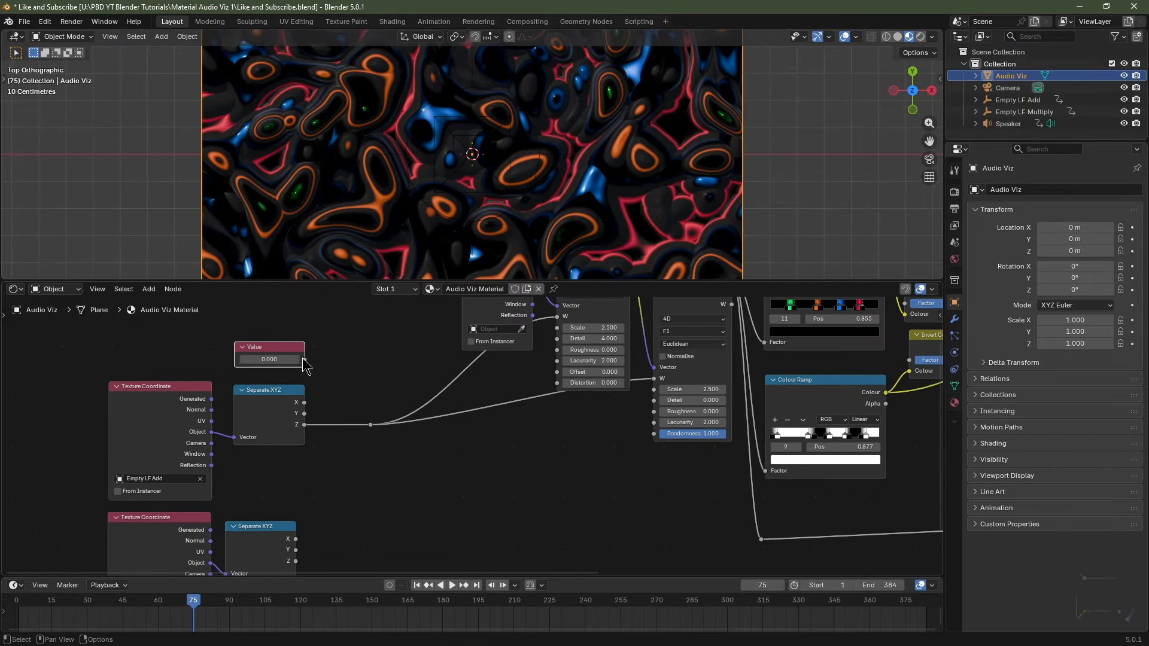
{"action": "left_click_drag", "start_coordinate": [305, 360], "coordinate": [369, 425]}
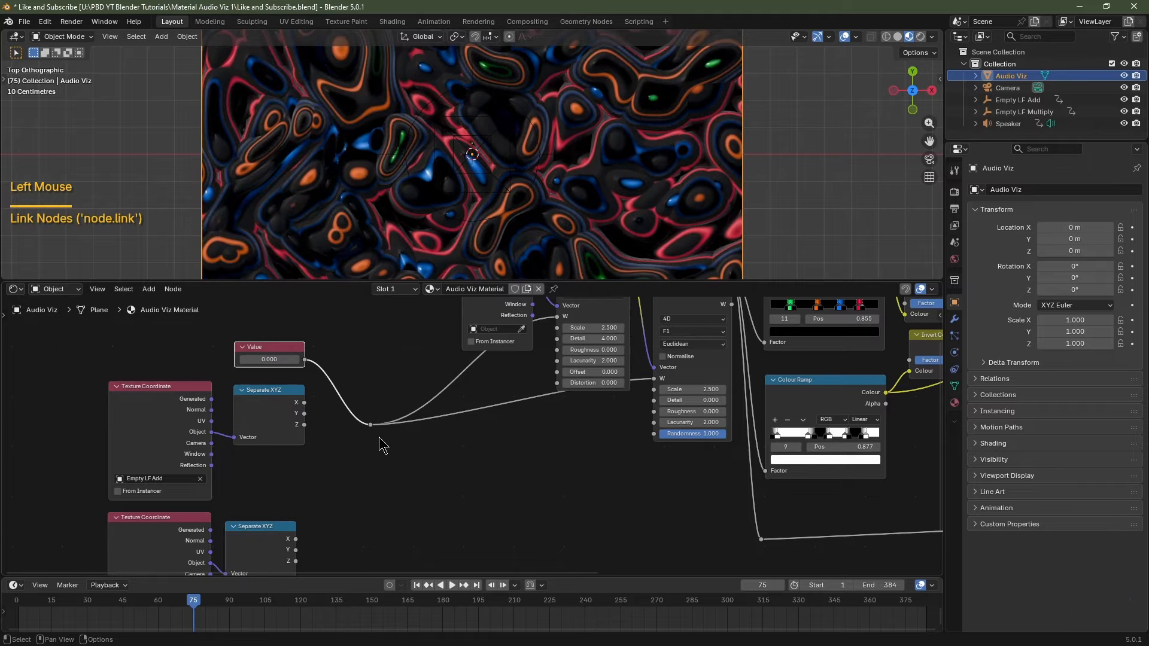
Drive the Value node with the expression #frame/25 and test playback.
{"action": "key", "text": "space"}
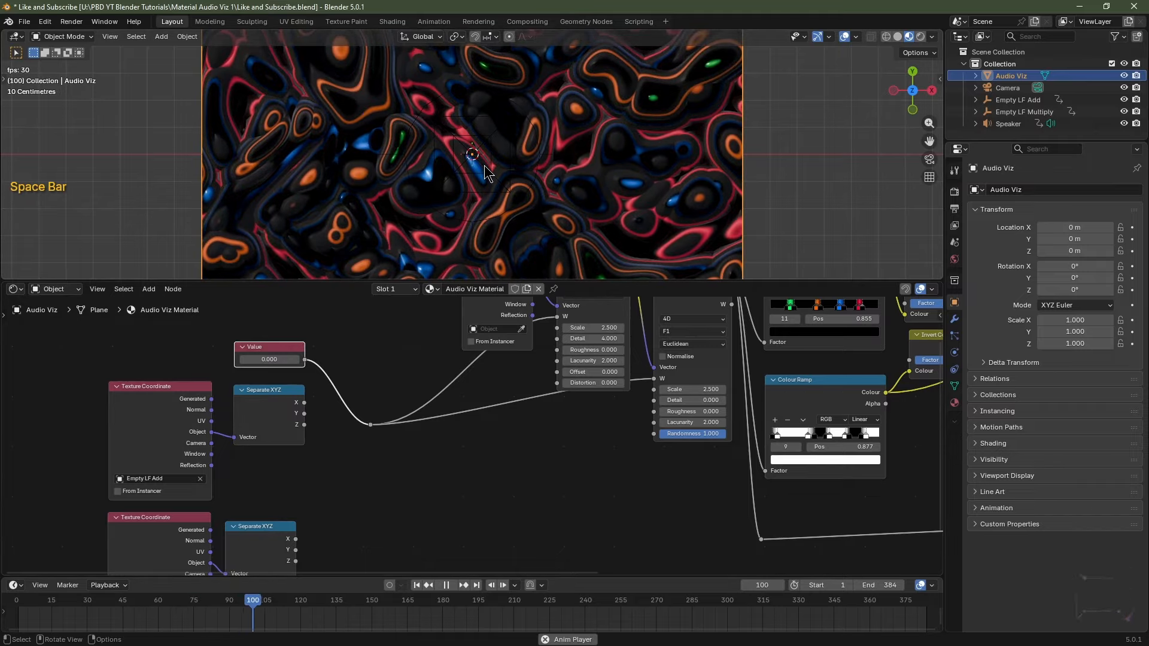
{"action": "key", "text": "space"}
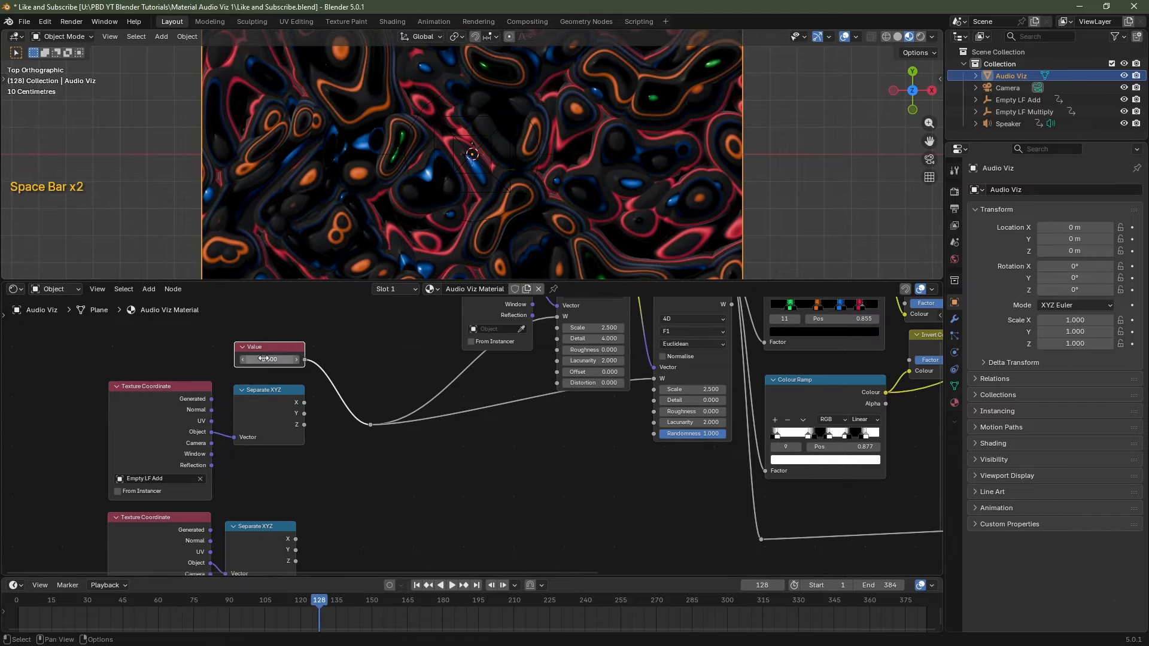
{"action": "left_click", "coordinate": [417, 585]}
{"action": "double_click", "coordinate": [266, 358]}
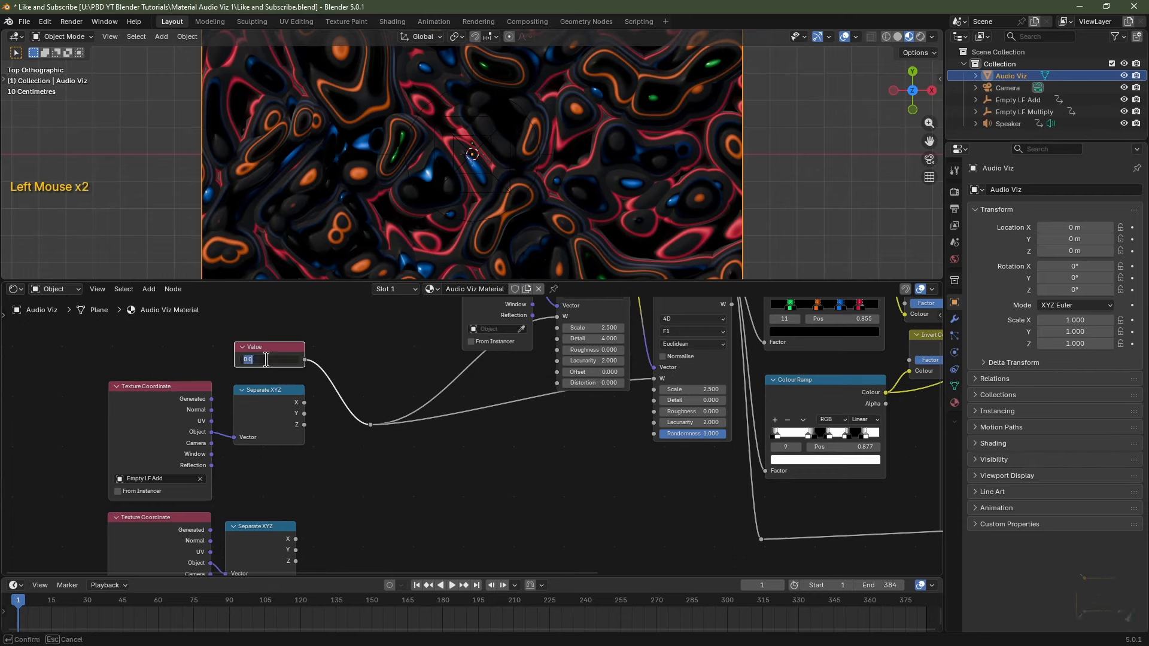
{"action": "type", "text": "#frame/25"}
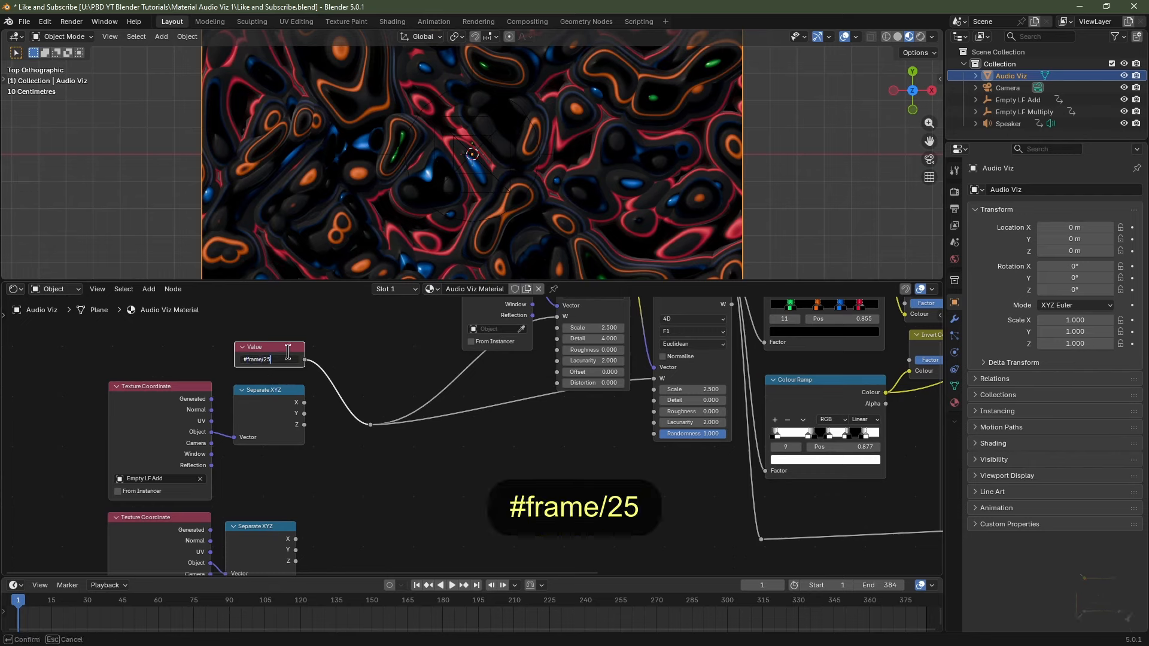
{"action": "key", "text": "Return"}
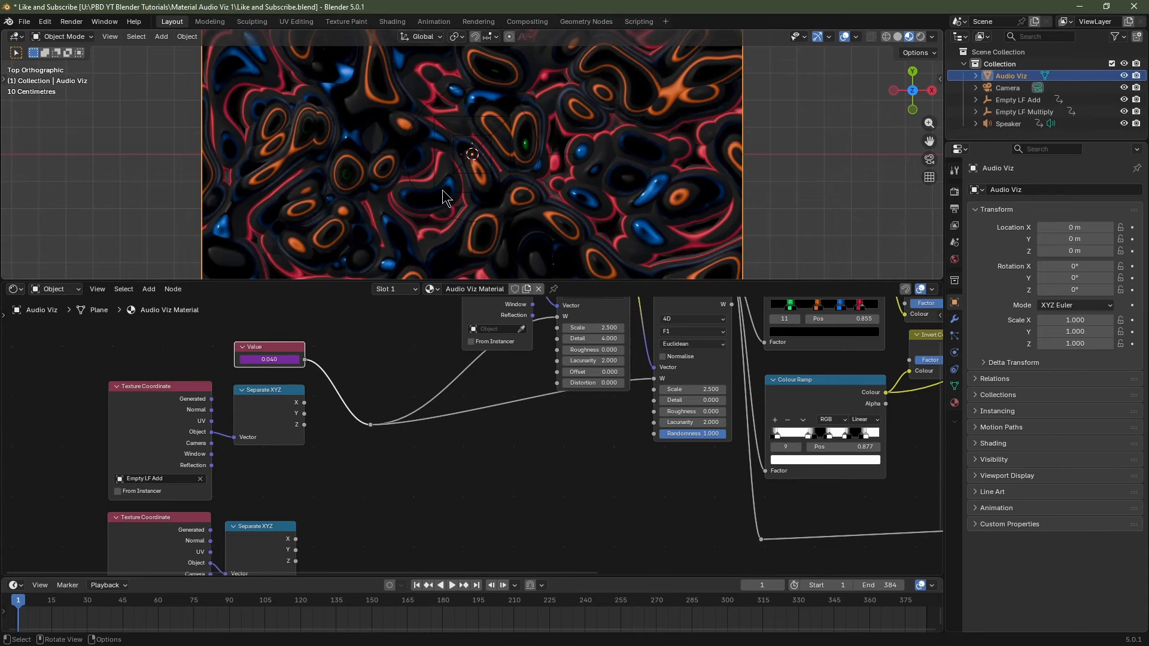
{"action": "key", "text": "space"}
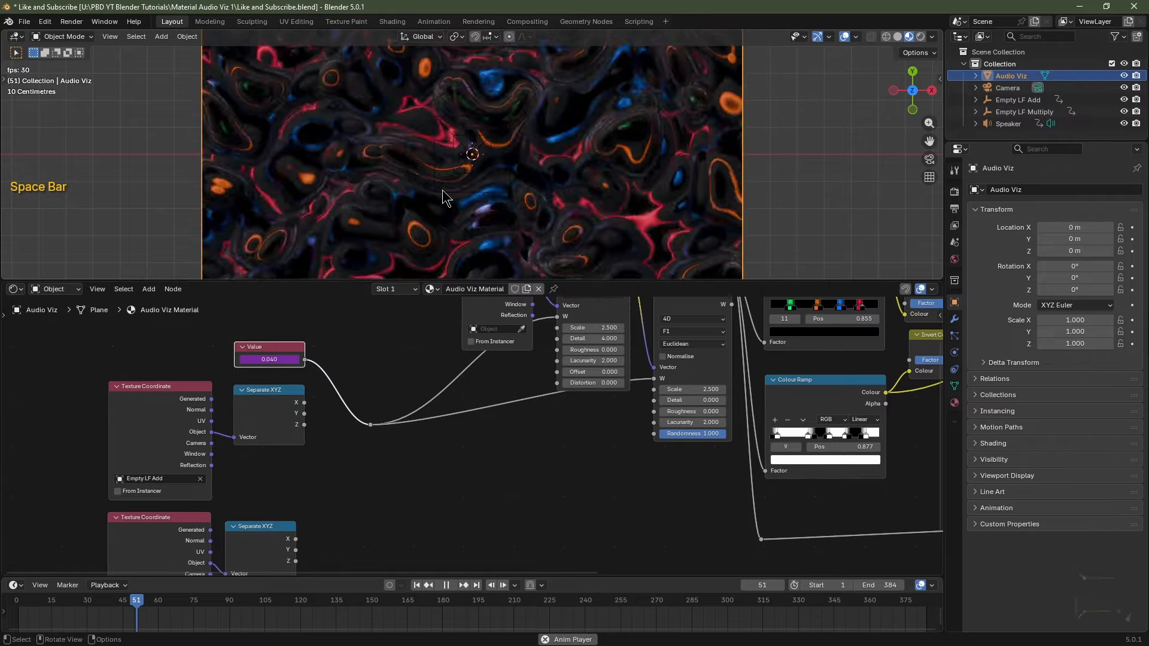
{"action": "key", "text": "space"}
Change the Value driver to frame/100 and test playback.
{"action": "left_click", "coordinate": [291, 359]}
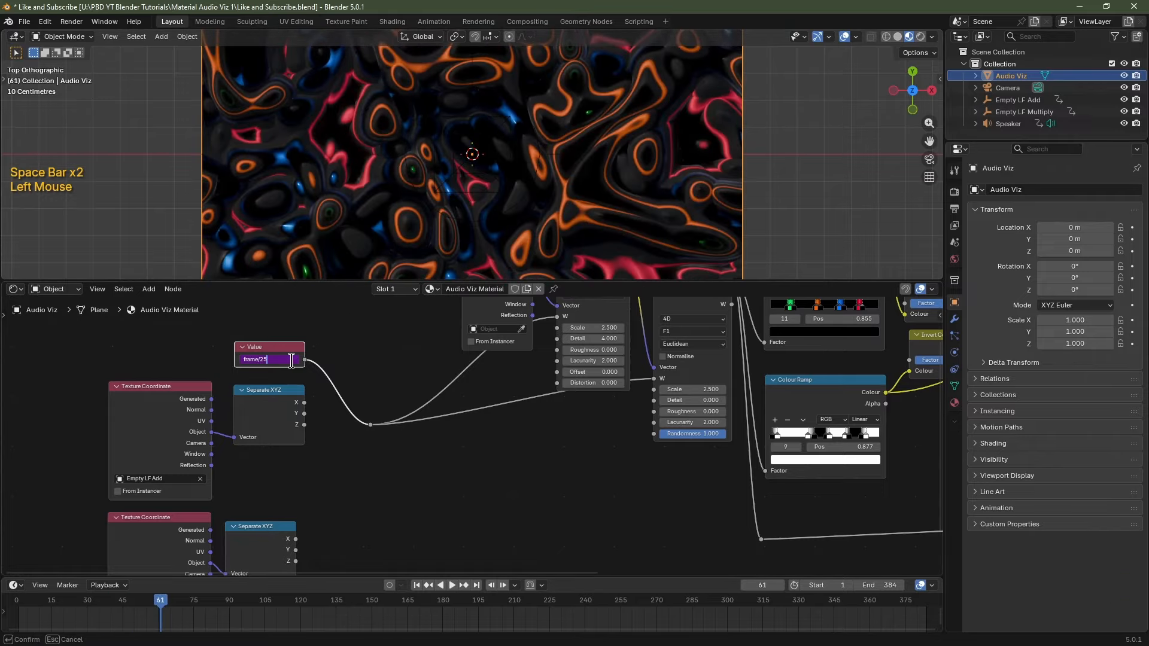
{"action": "key", "text": "BackSpace"}
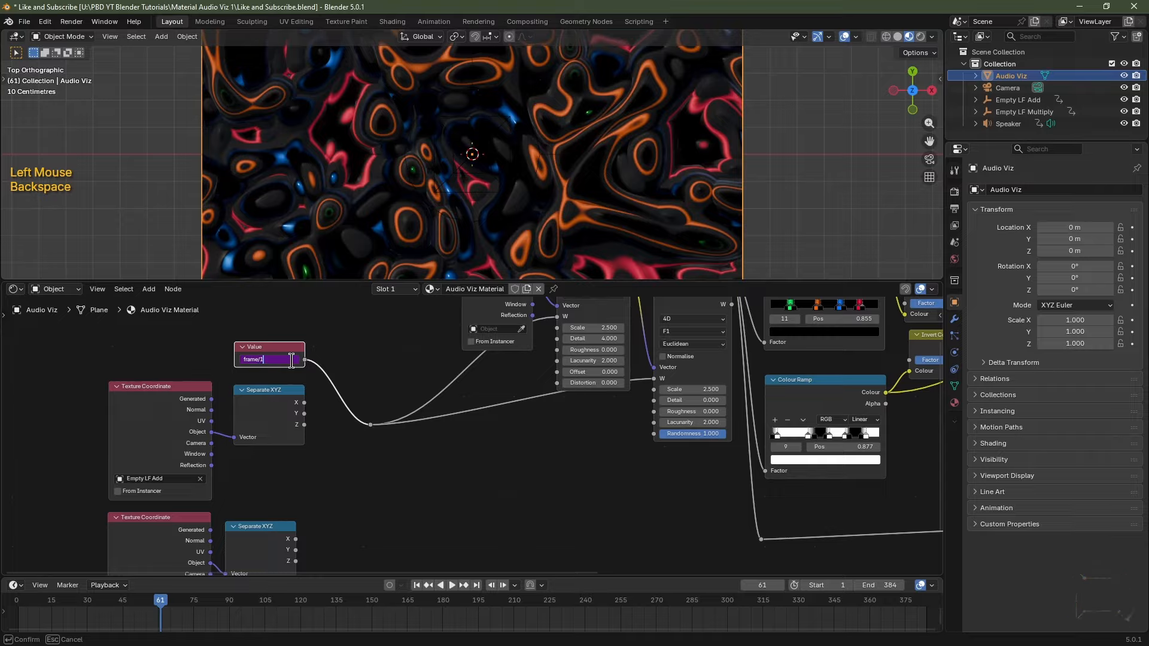
{"action": "type", "text": "00"}
{"action": "key", "text": "space"}
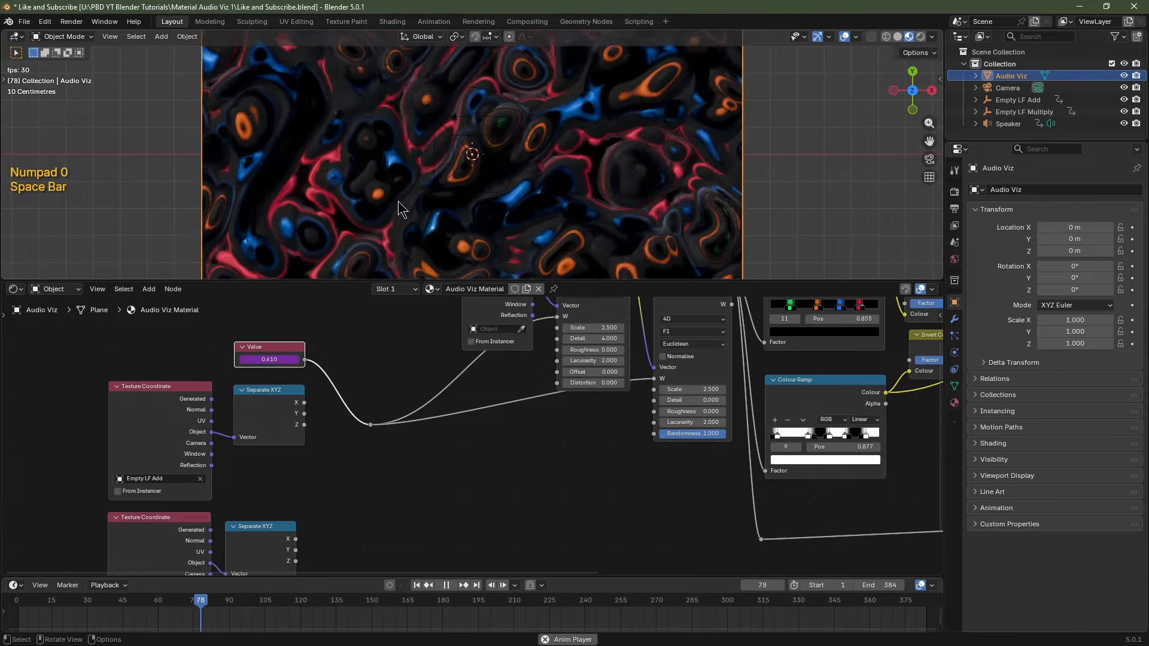
{"action": "key", "text": "space"}
Change the Value driver to frame/250 and preview the slower texture motion.
{"action": "left_click", "coordinate": [292, 359]}
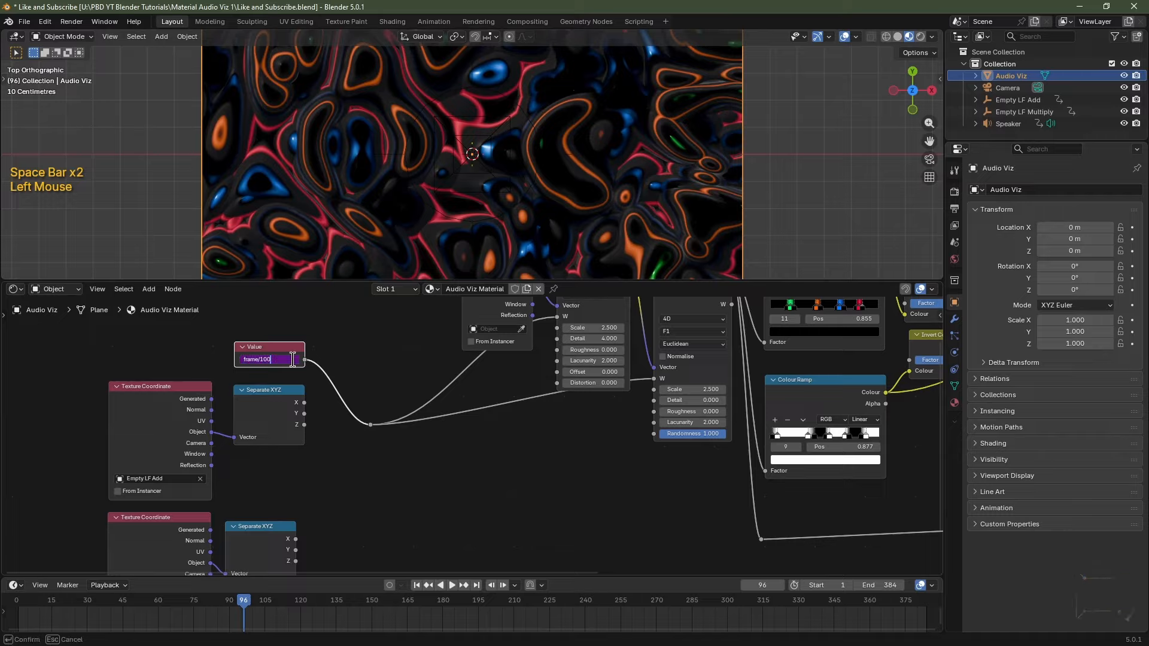
{"action": "key", "text": "BackSpace"}
{"action": "key", "text": "BackSpace"}
{"action": "key", "text": "BackSpace"}
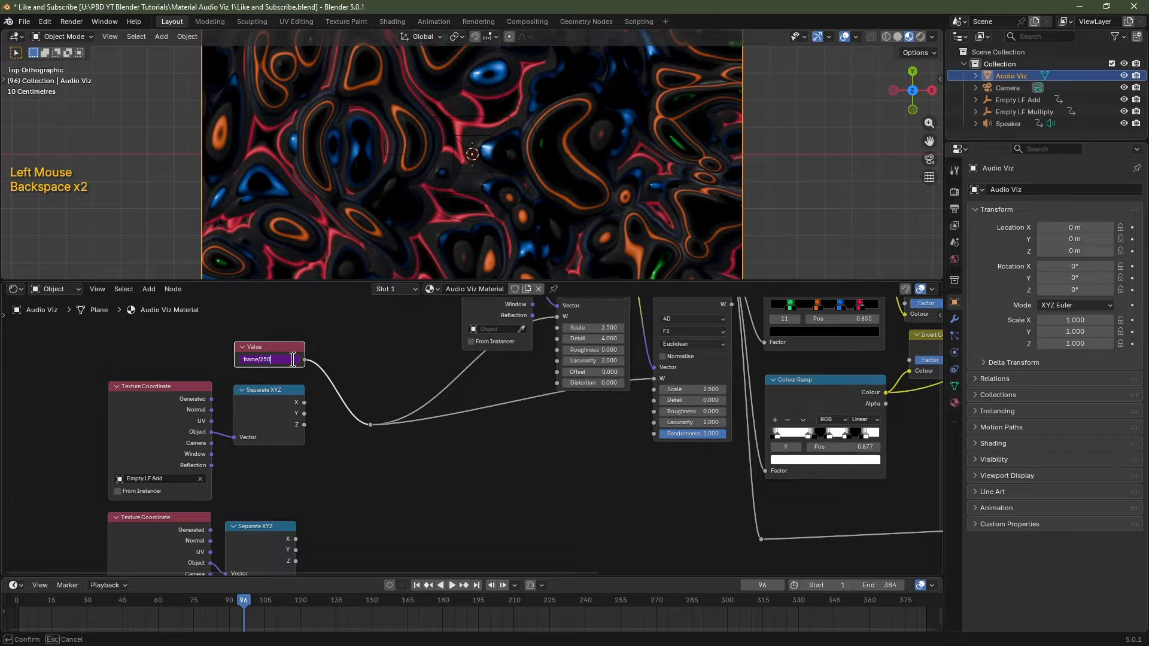
{"action": "type", "text": "250"}
{"action": "key", "text": "Return"}
{"action": "key", "text": "space"}
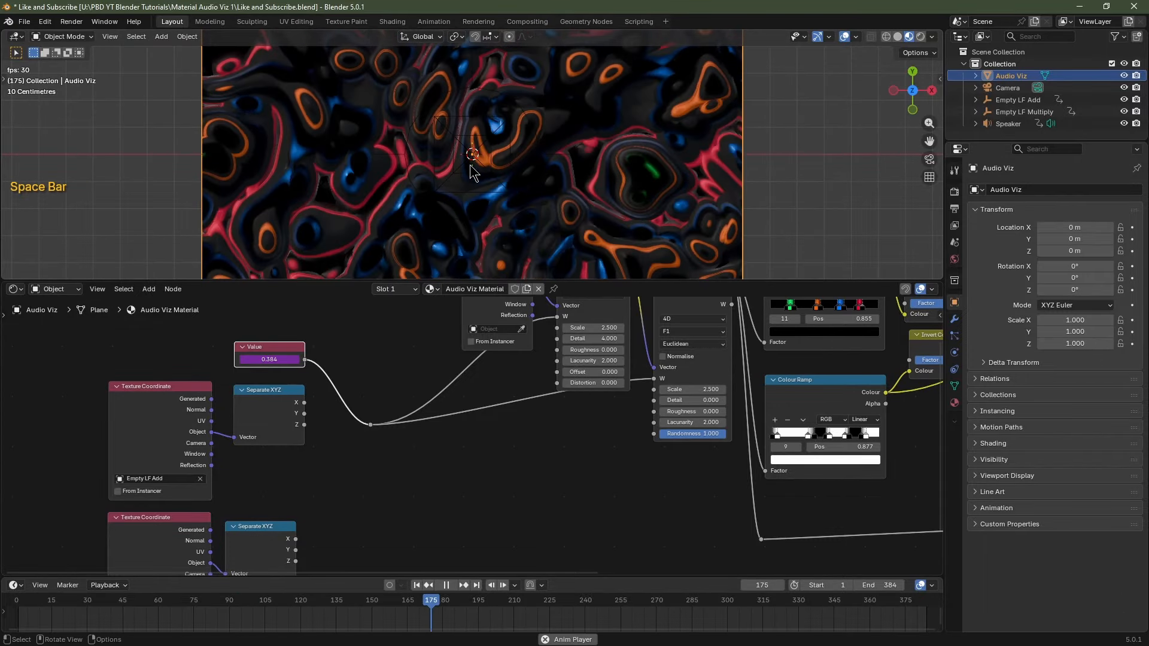
{"action": "key", "text": "space"}
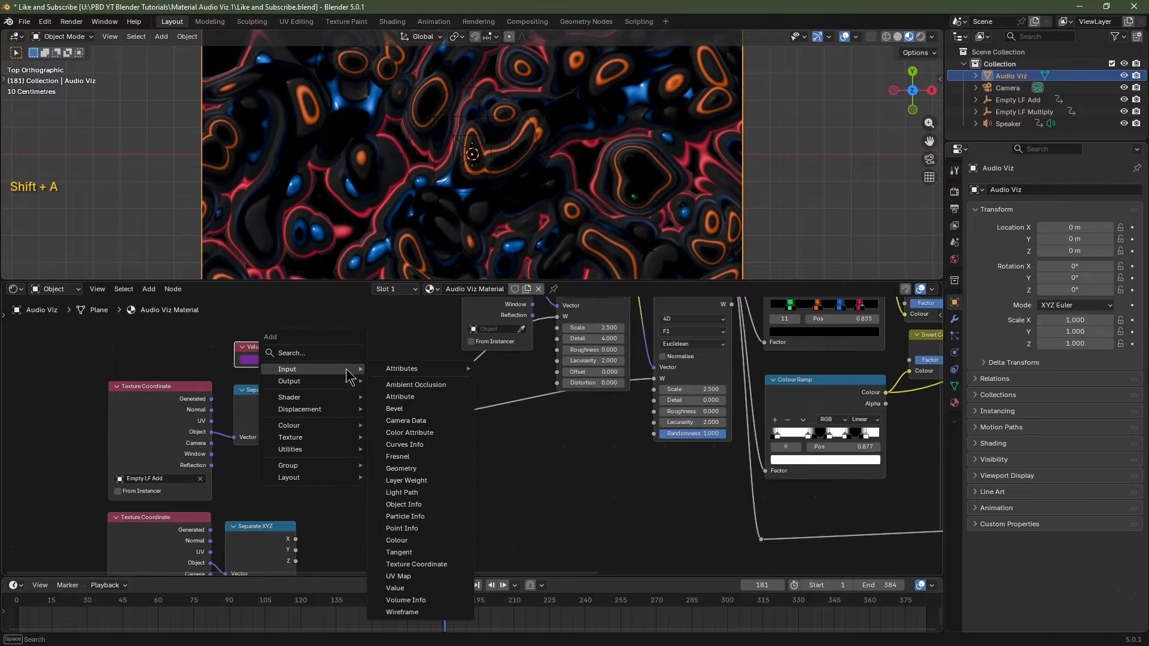
Insert a Math Add node into the Value link, adding Empty LF Add's Z as its second input.
{"action": "mouse_move", "coordinate": [310, 454]}
{"action": "mouse_move", "coordinate": [412, 452]}
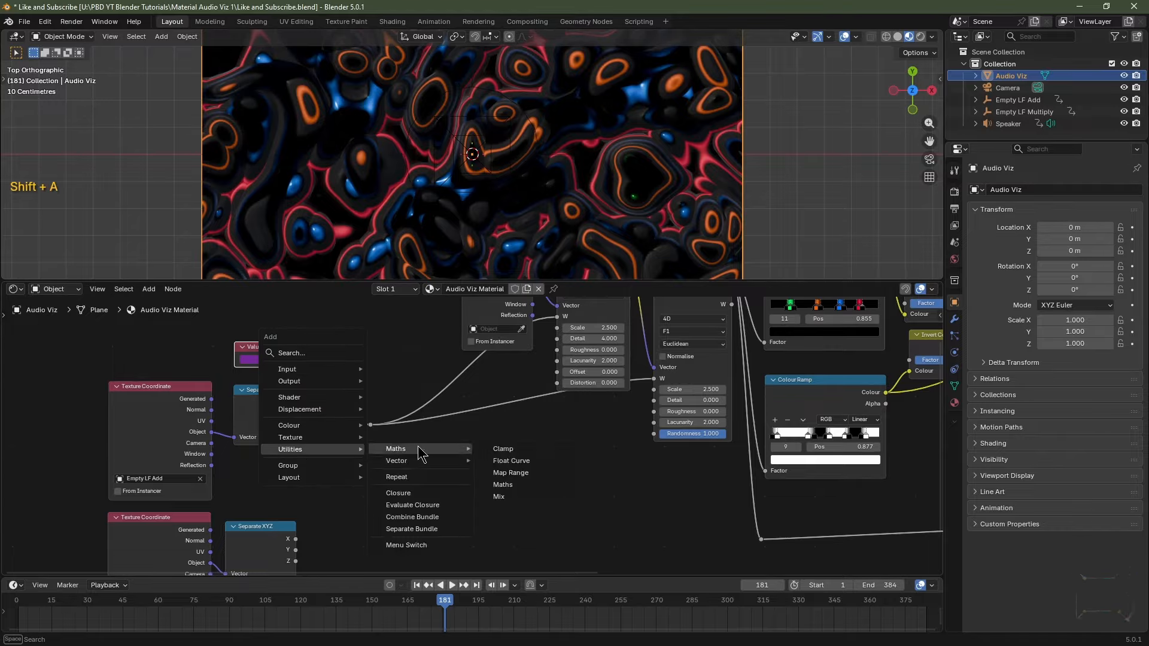
{"action": "left_click", "coordinate": [502, 485]}
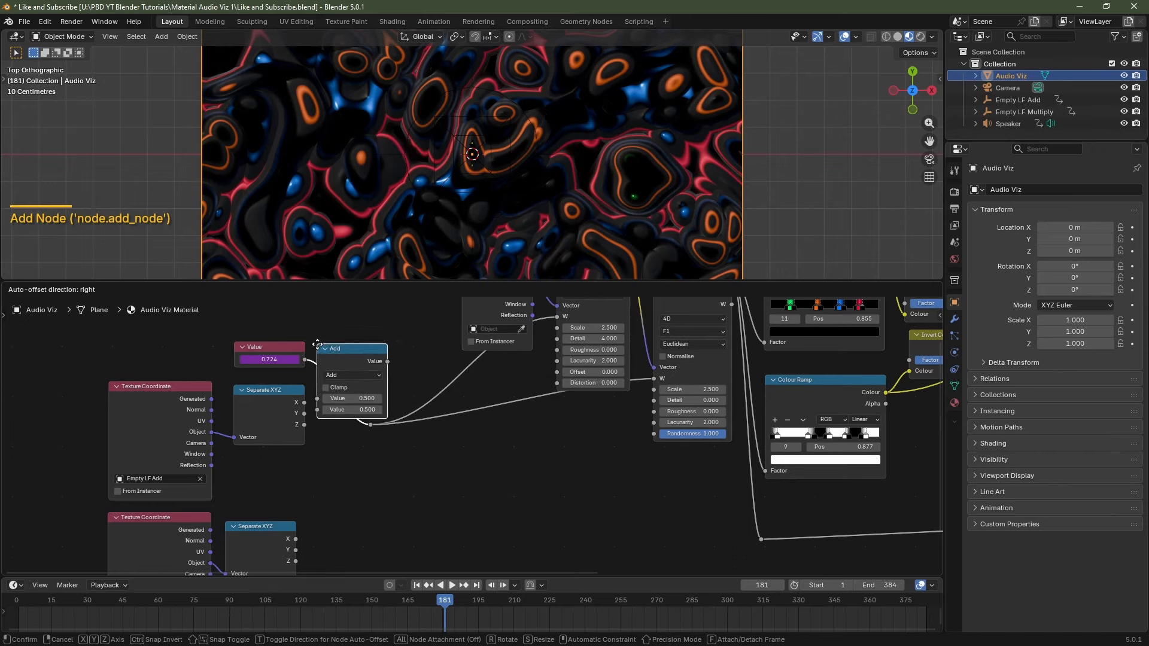
{"action": "left_click", "coordinate": [334, 359]}
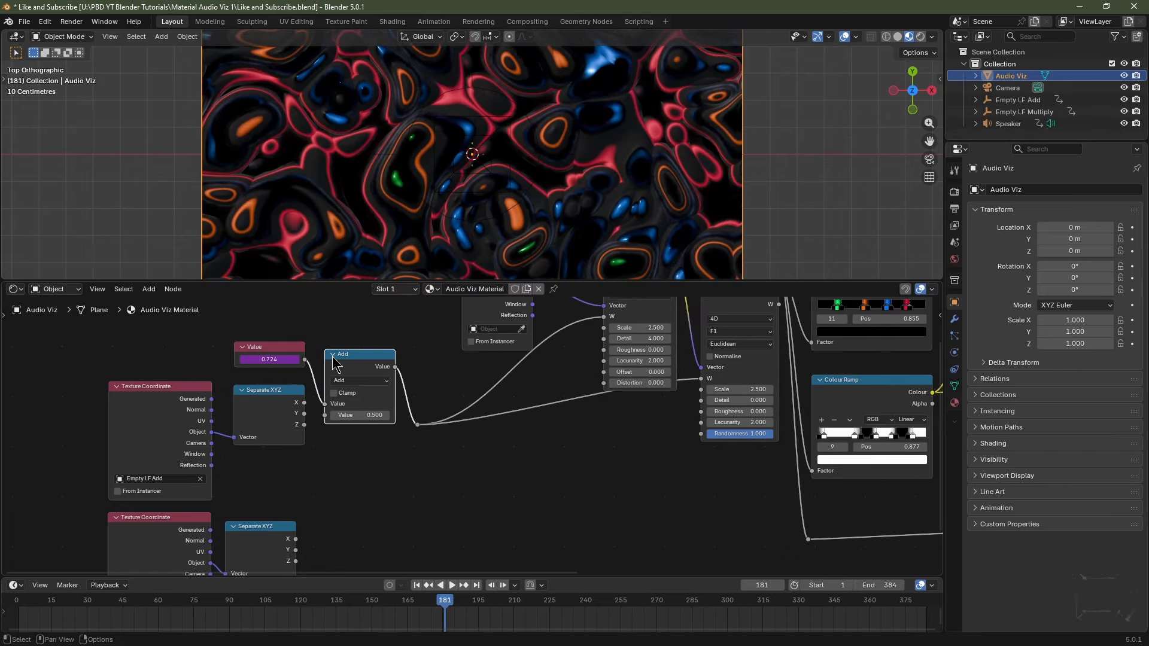
{"action": "left_click_drag", "start_coordinate": [303, 425], "coordinate": [324, 415]}
Rewind to frame 1 and preview the animation, then stop playback.
{"action": "left_click", "coordinate": [416, 585]}
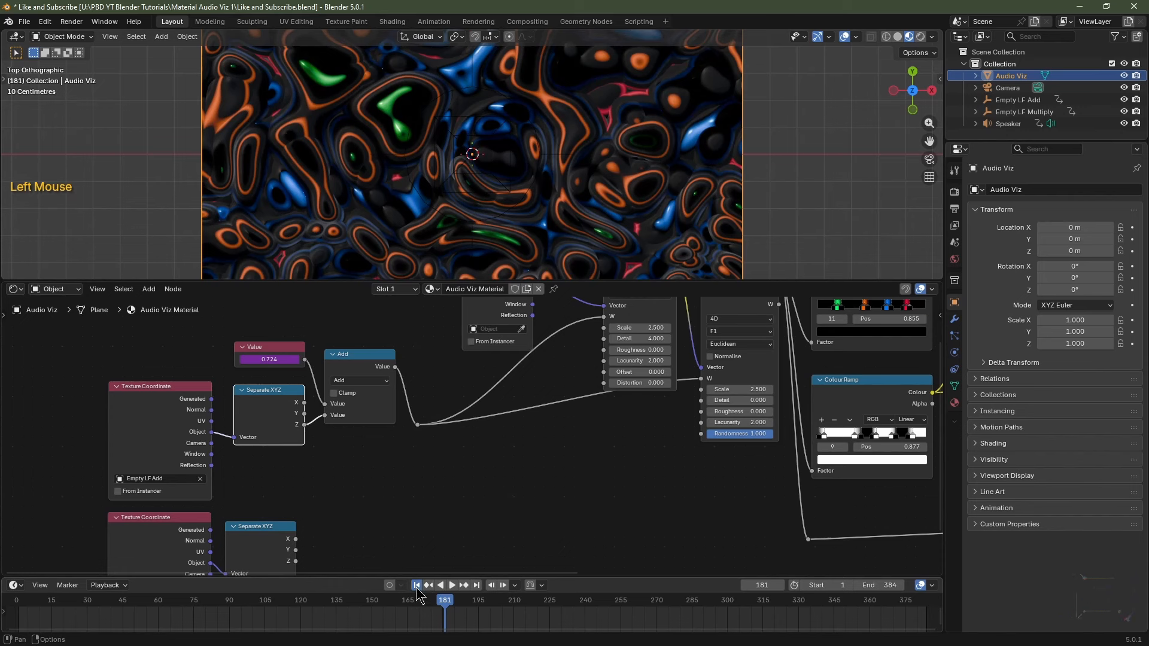
{"action": "key", "text": "space"}
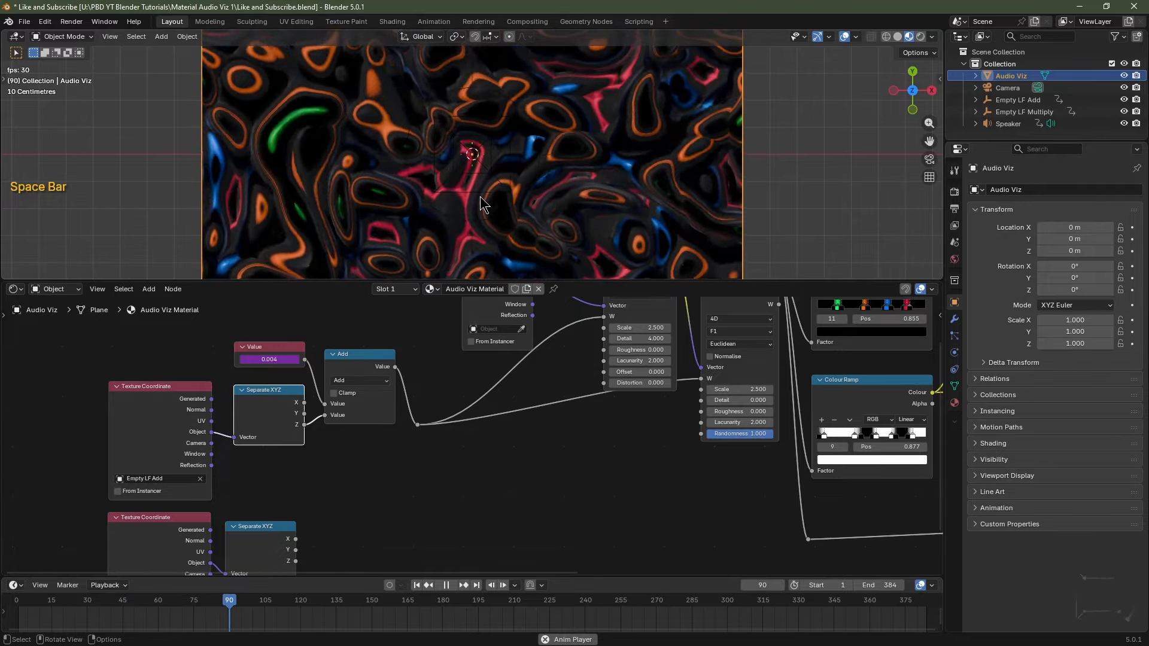
{"action": "key", "text": "space"}
Move the reroute point on the Value link up and to the right.
{"action": "left_click", "coordinate": [417, 585]}
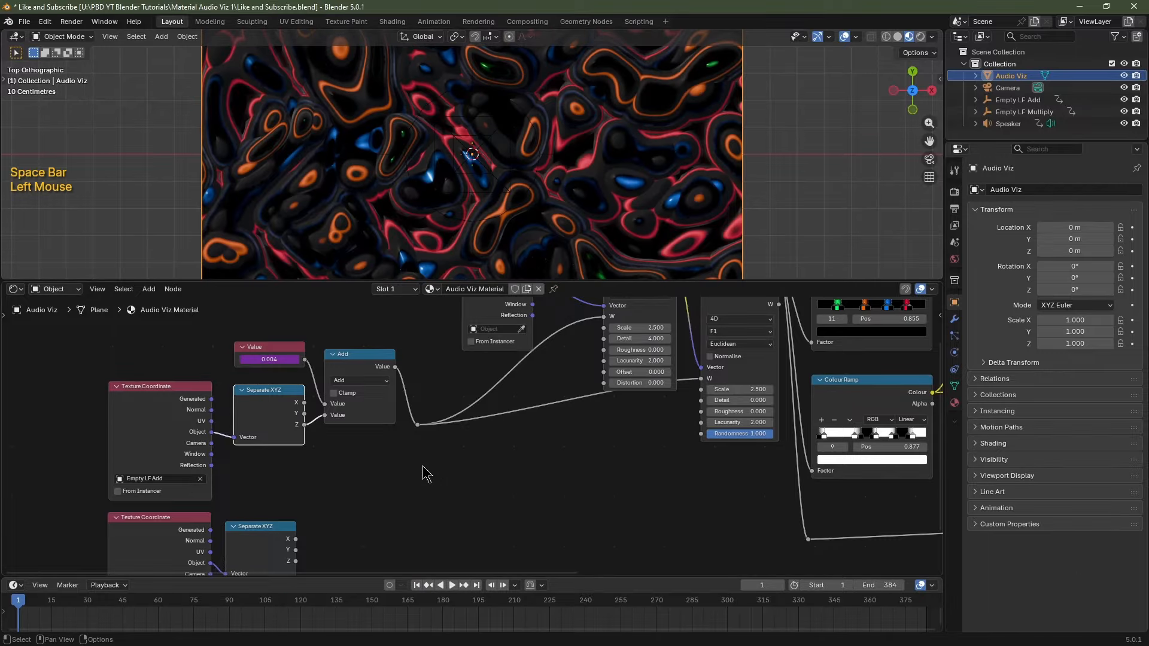
{"action": "left_click_drag", "start_coordinate": [463, 478], "coordinate": [417, 411]}
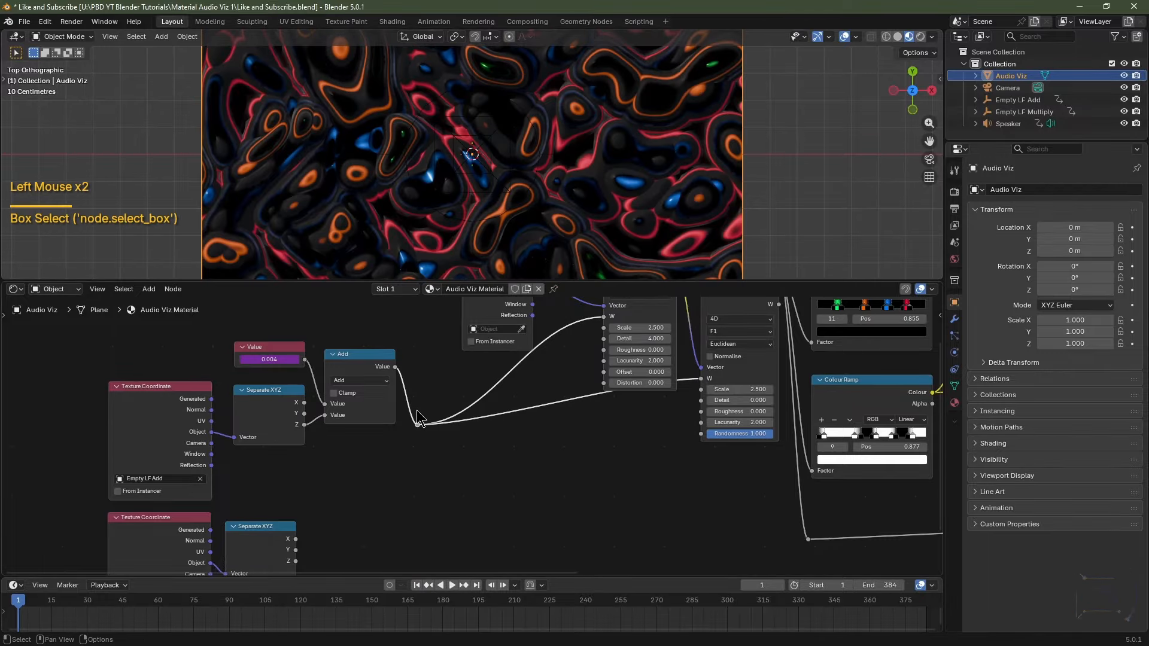
{"action": "key", "text": "g"}
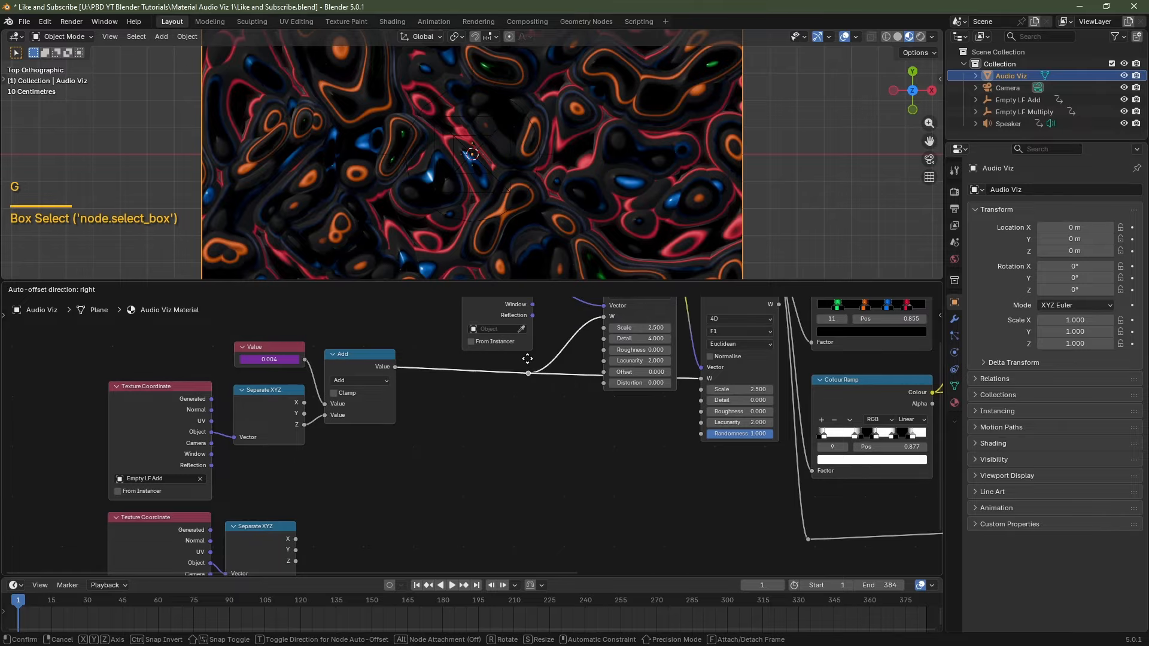
{"action": "left_click", "coordinate": [528, 358]}
{"action": "scroll", "coordinate": [560, 475], "scroll_direction": "down", "scroll_amount": 2}
{"action": "middle_click_drag", "start_coordinate": [560, 482], "coordinate": [308, 552]}
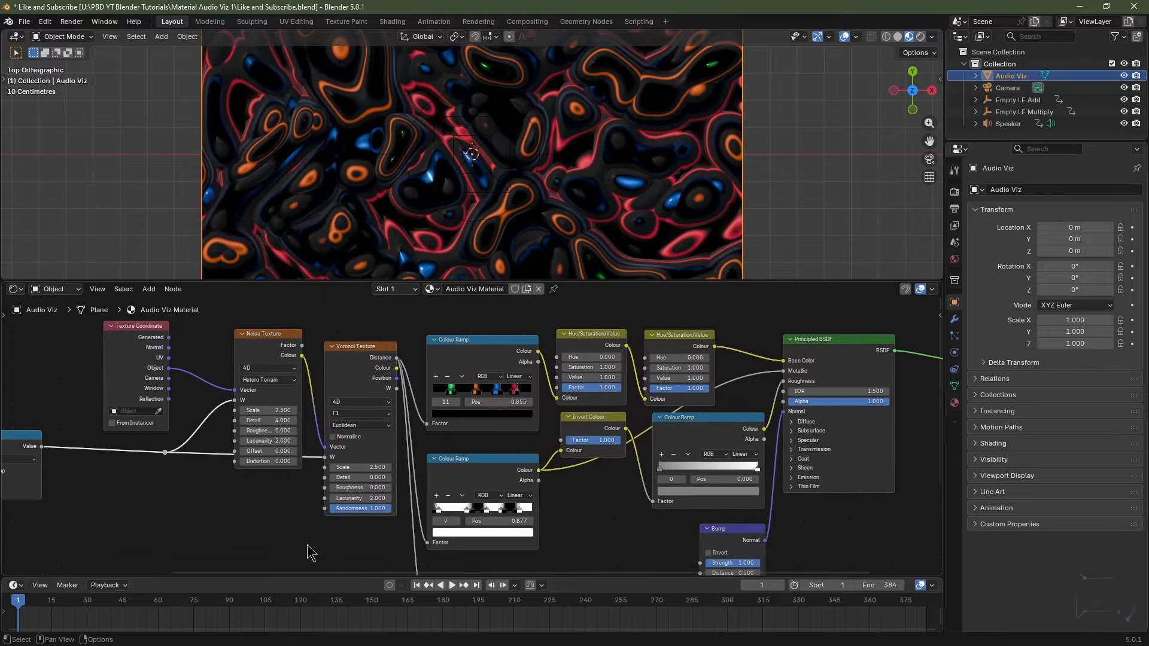
Try hue values on the second Hue/Saturation/Value node, sweeping from magenta to orange.
{"action": "left_click_drag", "start_coordinate": [679, 357], "coordinate": [752, 357], "text": "shift"}
{"action": "key", "text": "Escape"}
{"action": "middle_click_drag", "start_coordinate": [450, 511], "coordinate": [552, 505]}
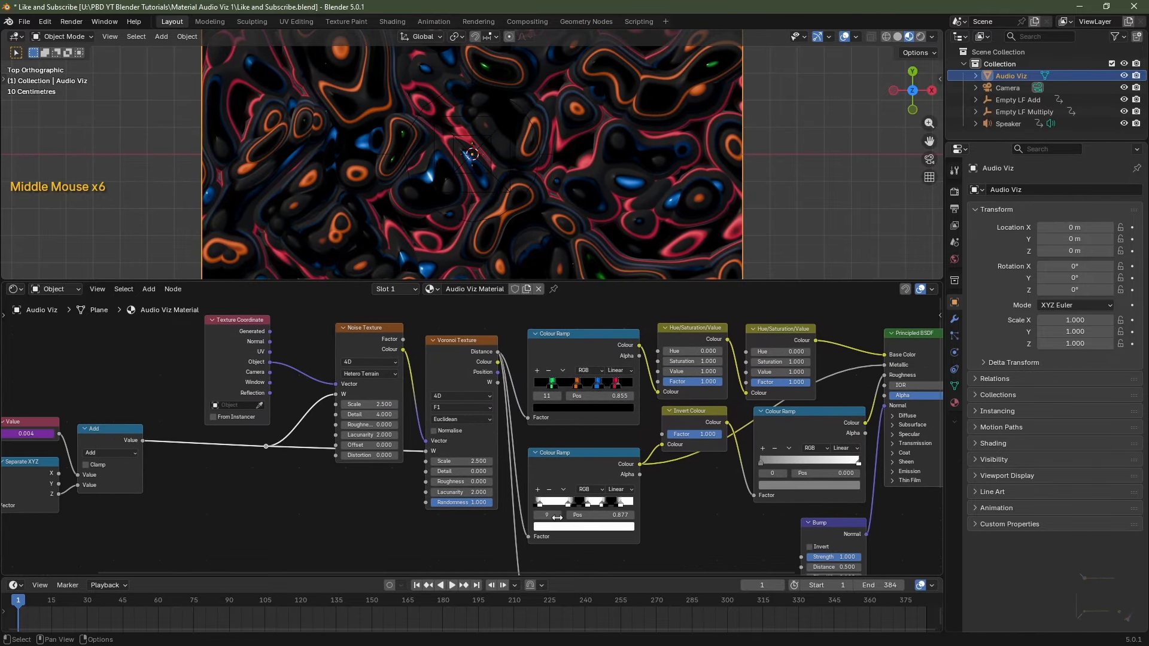
Link the Add output to the second Hue/Saturation/Value Hue, routed over the top through two reroutes.
{"action": "left_click_drag", "start_coordinate": [143, 441], "coordinate": [747, 353]}
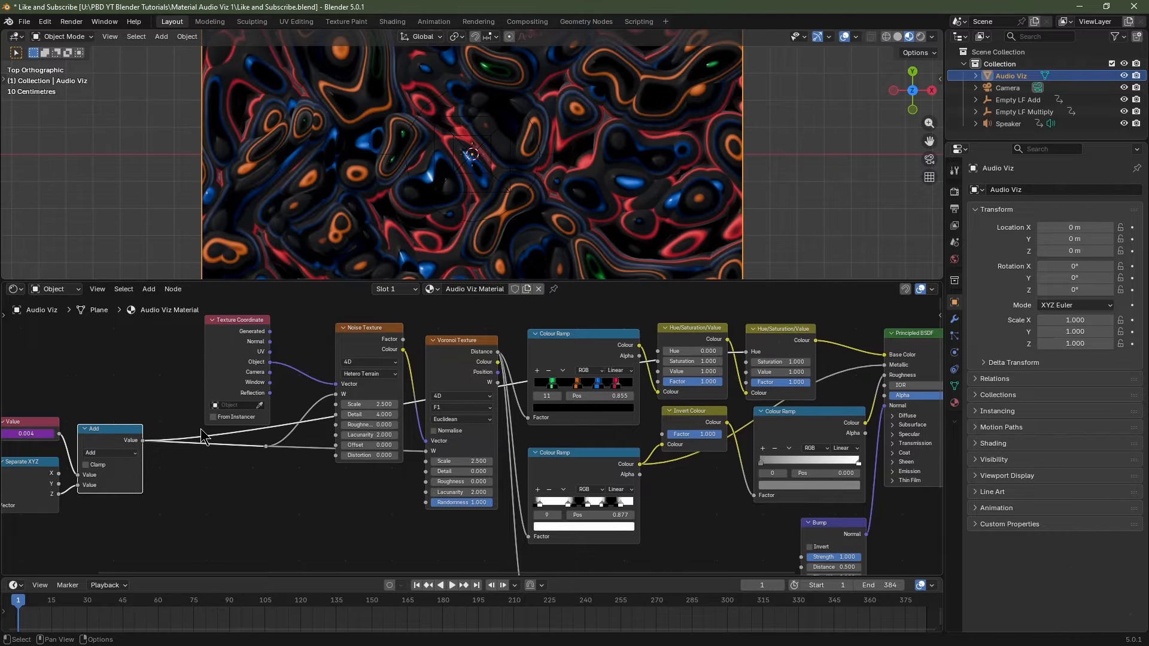
{"action": "right_click_drag", "start_coordinate": [201, 434], "coordinate": [244, 444], "text": "shift"}
{"action": "key", "text": "g"}
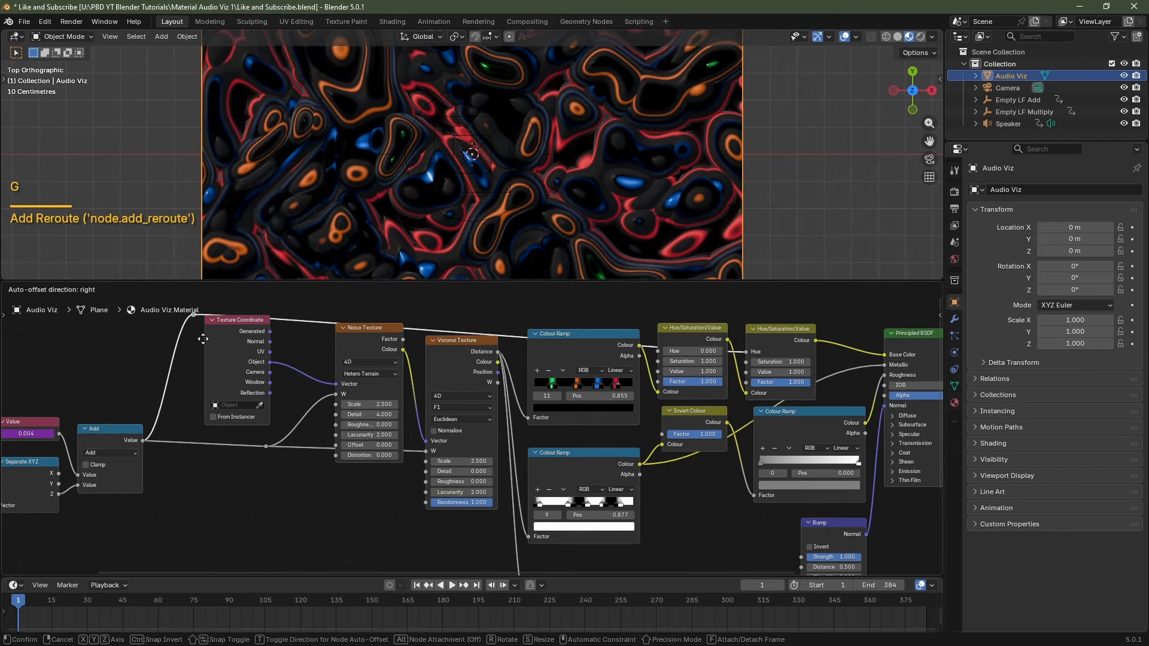
{"action": "left_click", "coordinate": [202, 333]}
{"action": "middle_click_drag", "start_coordinate": [398, 411], "coordinate": [382, 482]}
{"action": "right_click_drag", "start_coordinate": [296, 359], "coordinate": [300, 405], "text": "shift"}
{"action": "key", "text": "g"}
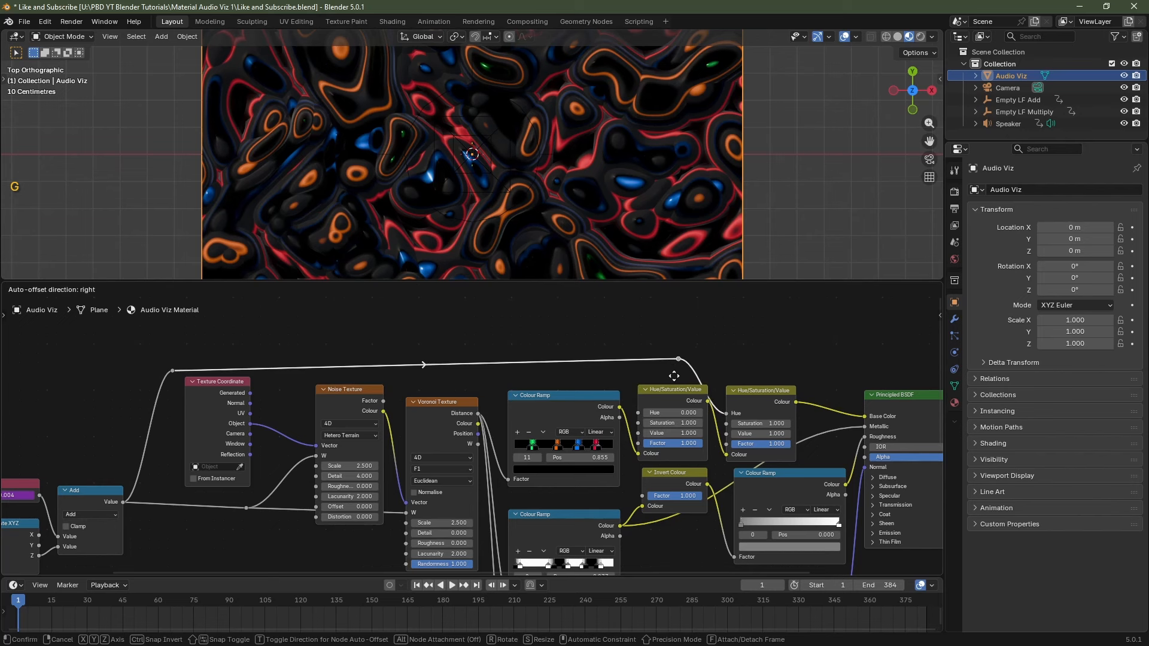
{"action": "left_click", "coordinate": [705, 389]}
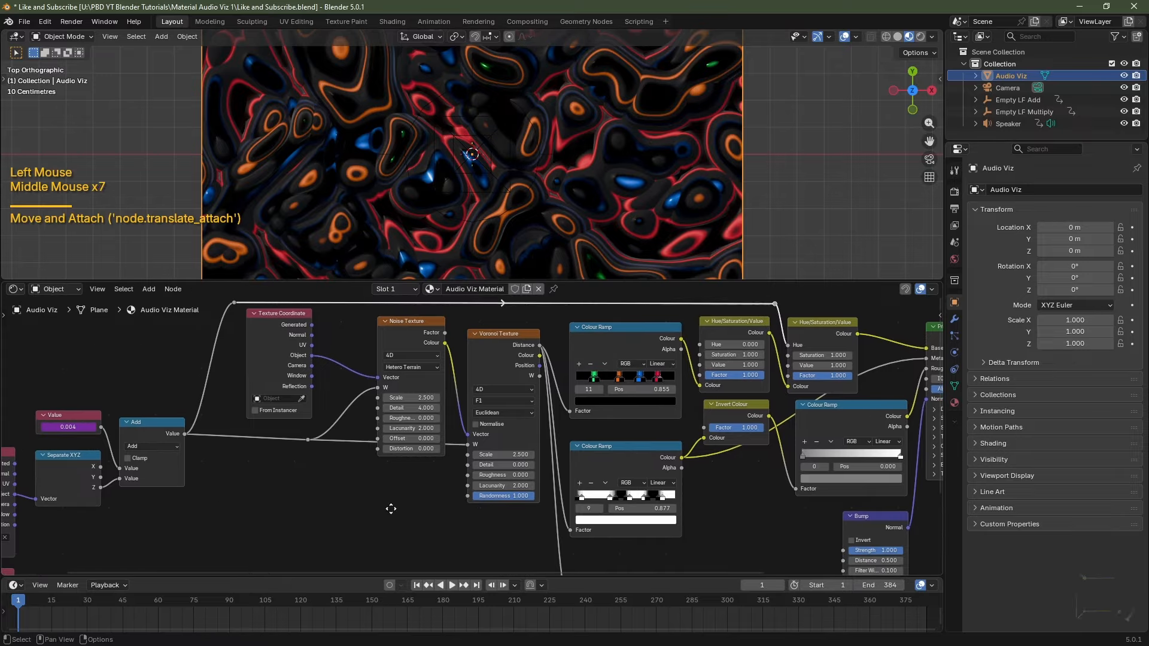
{"action": "middle_click_drag", "start_coordinate": [388, 504], "coordinate": [398, 513]}
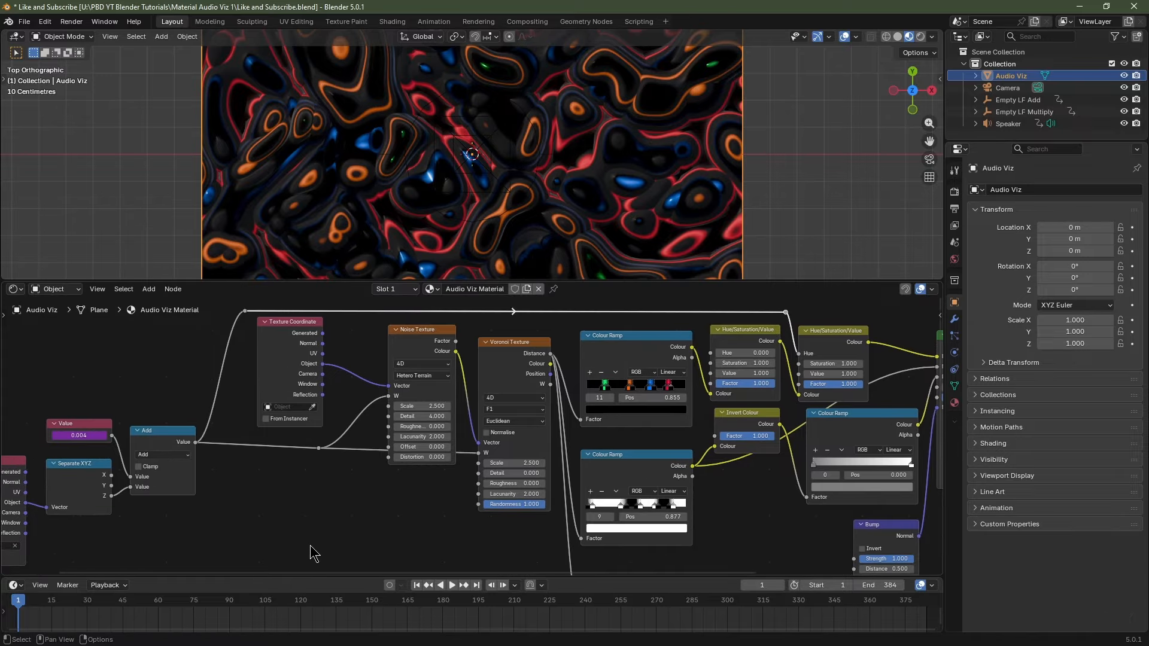
Test Voronoi Randomness at 0.000, then restore it to 1.000.
{"action": "scroll", "coordinate": [526, 519], "scroll_direction": "up", "scroll_amount": 2}
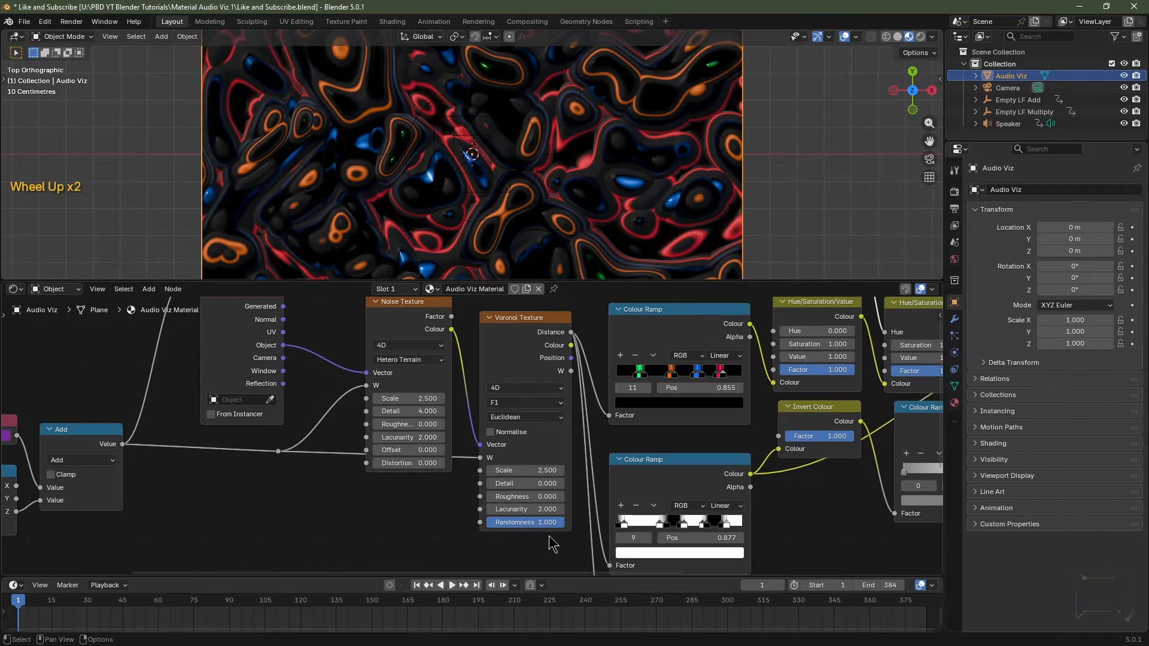
{"action": "mouse_move", "coordinate": [550, 524]}
{"action": "left_mouse_down"}
{"action": "mouse_move", "coordinate": [493, 524]}
{"action": "mouse_move", "coordinate": [554, 524]}
{"action": "left_mouse_up"}
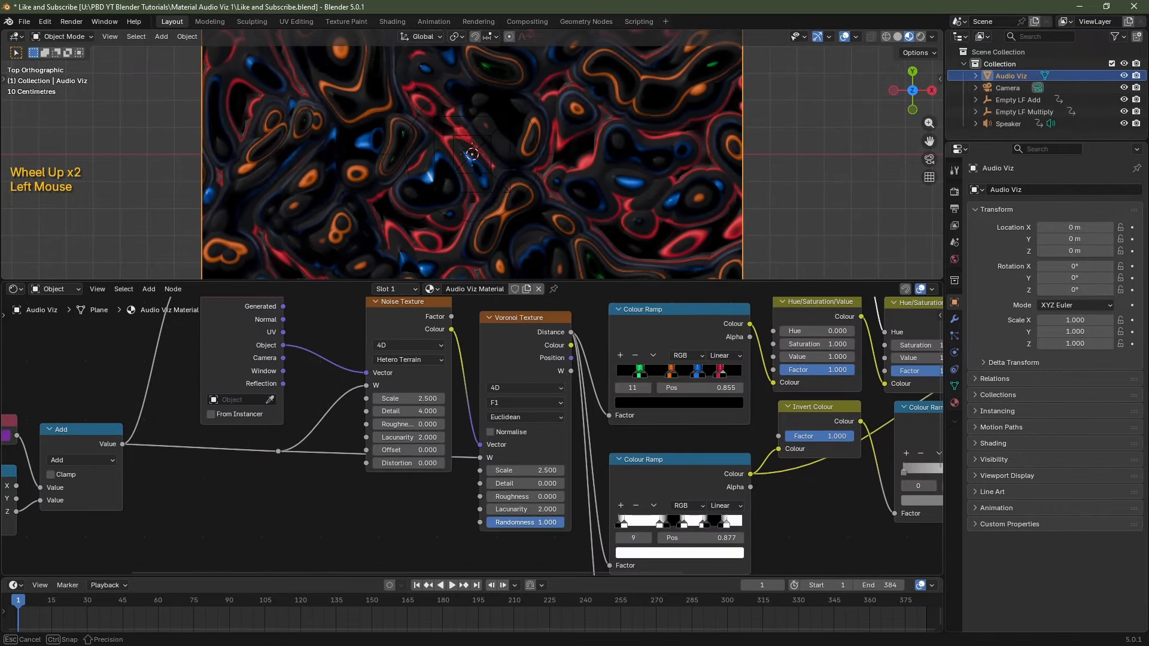
{"action": "middle_click_drag", "start_coordinate": [233, 491], "coordinate": [349, 353]}
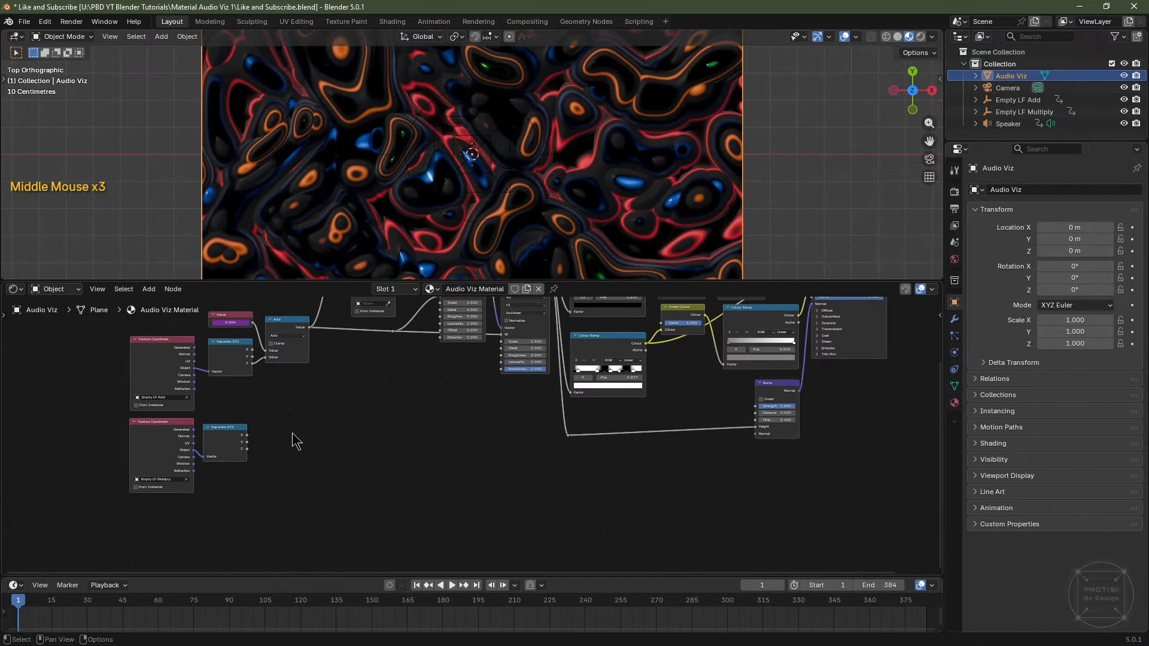
{"action": "scroll", "coordinate": [292, 434], "scroll_direction": "up", "scroll_amount": 2}
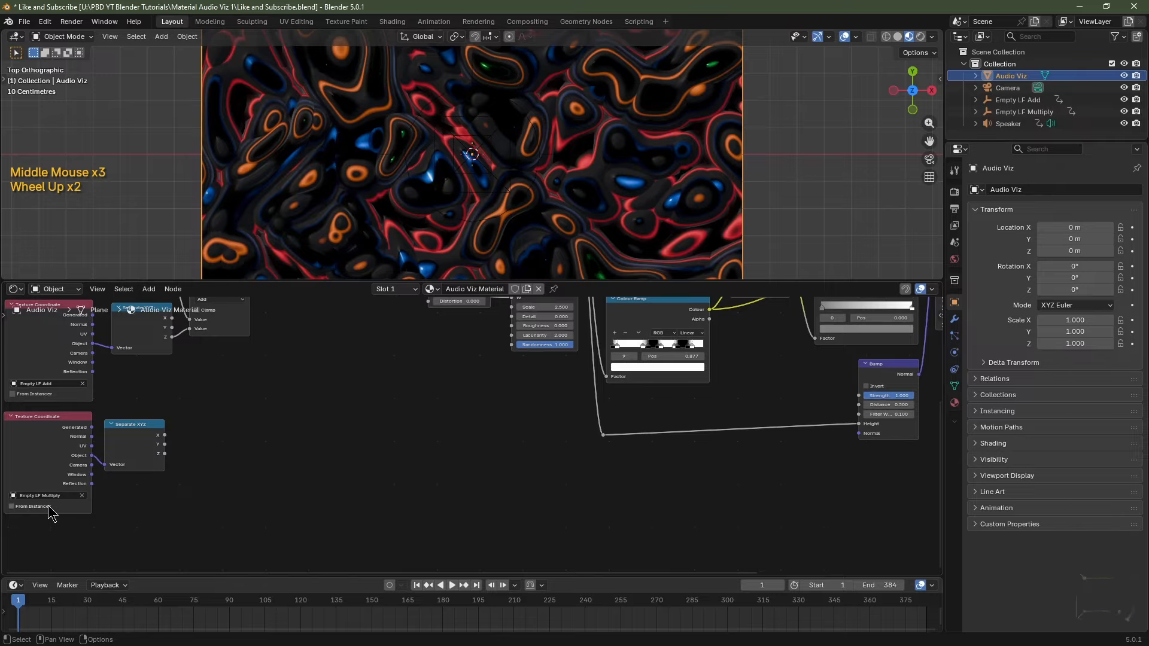
{"action": "middle_click_drag", "start_coordinate": [136, 499], "coordinate": [85, 551]}
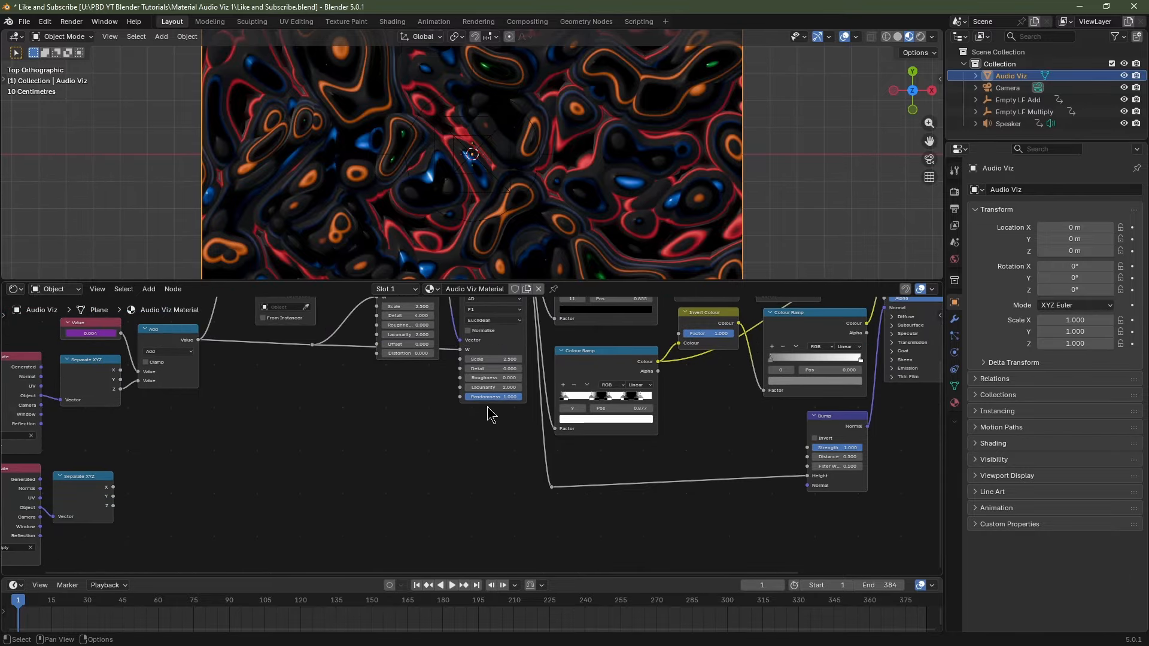
{"action": "mouse_move", "coordinate": [489, 399]}
{"action": "left_mouse_down"}
{"action": "mouse_move", "coordinate": [432, 399]}
{"action": "mouse_move", "coordinate": [494, 399]}
{"action": "left_mouse_up"}
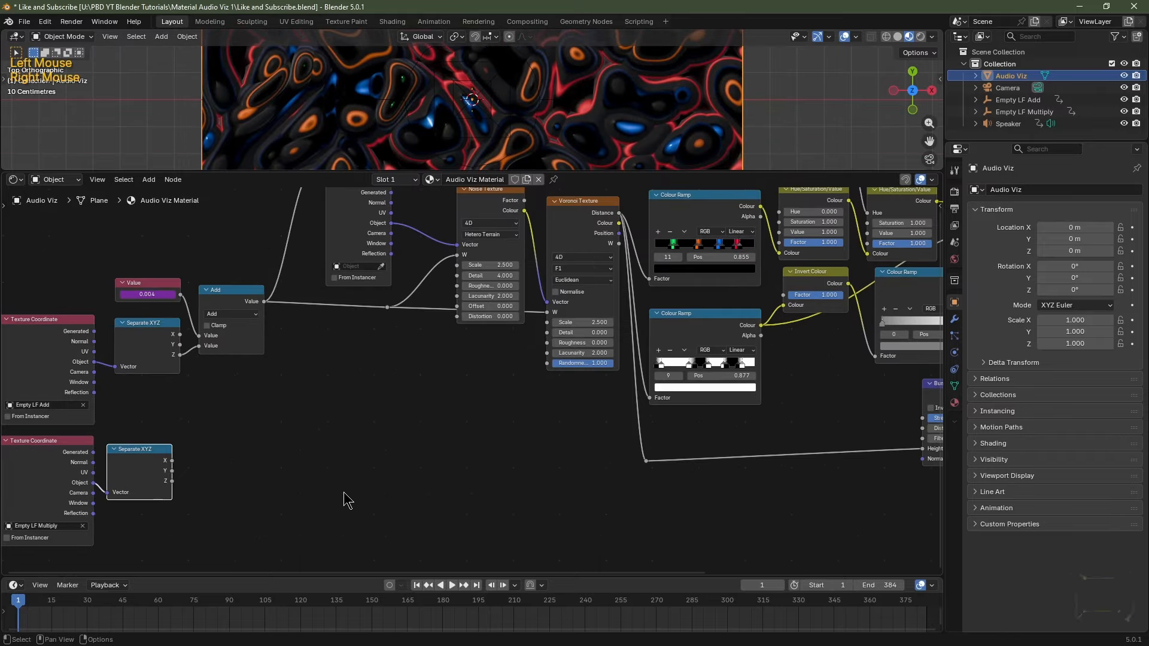
Connect the lower Separate XYZ Z output to the Voronoi Texture's Randomness.
{"action": "left_click_drag", "start_coordinate": [171, 481], "coordinate": [546, 372]}
{"action": "middle_click_drag", "start_coordinate": [423, 436], "coordinate": [422, 443]}
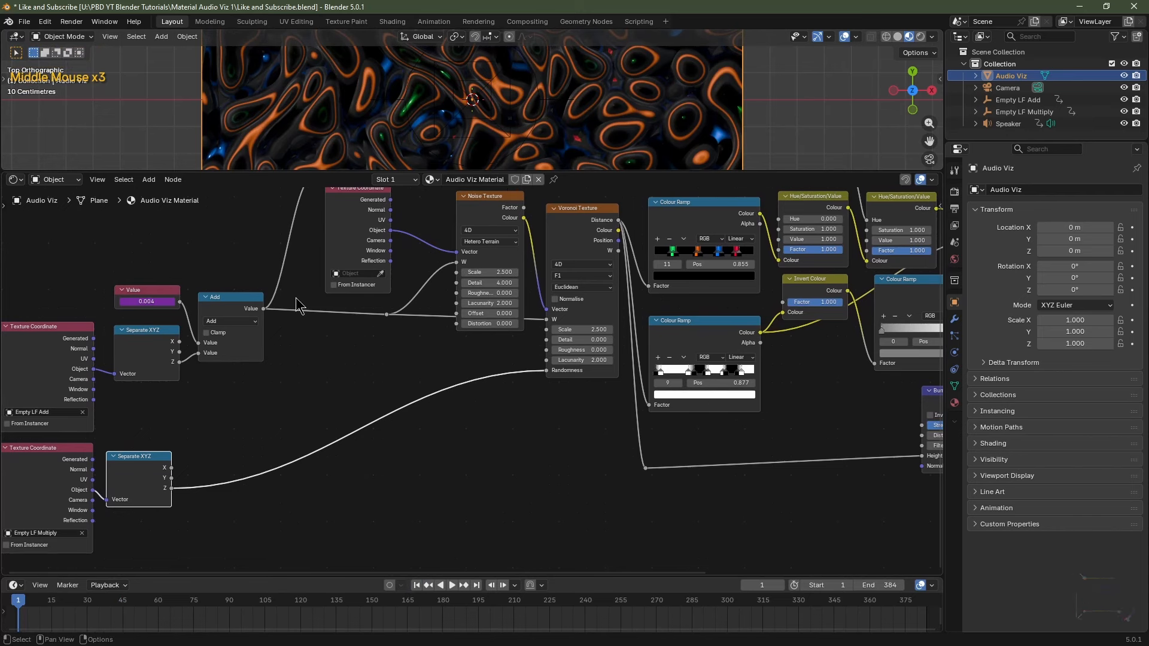
{"action": "scroll", "coordinate": [460, 338], "scroll_direction": "down", "scroll_amount": 2}
{"action": "scroll", "coordinate": [412, 361], "scroll_direction": "up", "scroll_amount": 3}
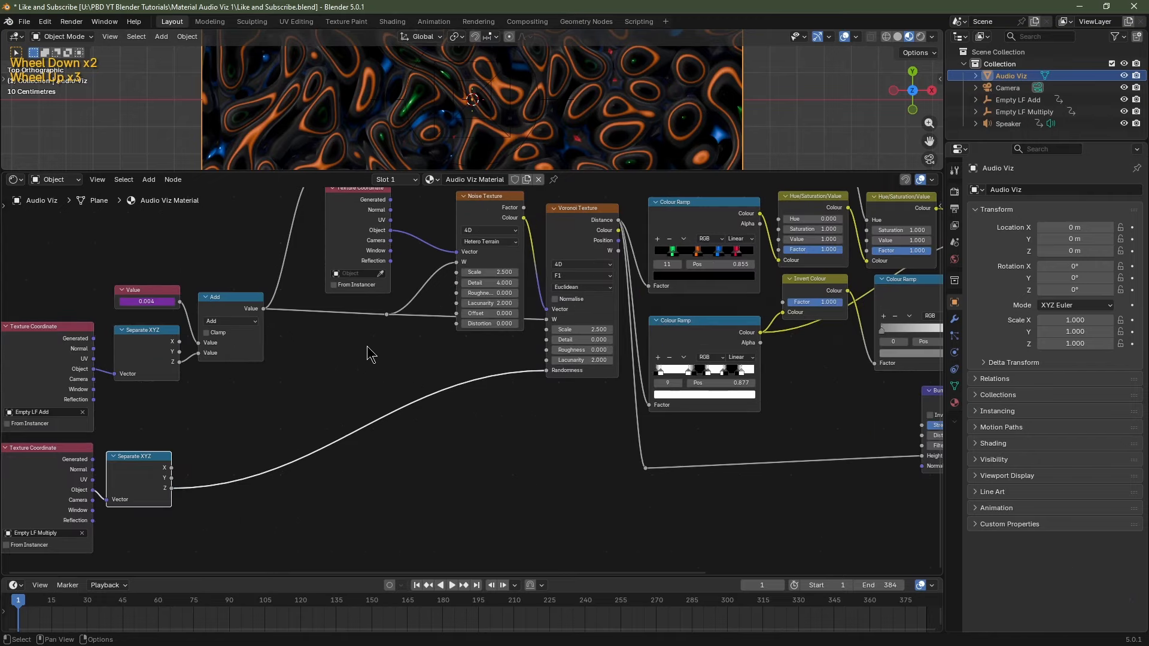
{"action": "middle_click_drag", "start_coordinate": [353, 361], "coordinate": [351, 390]}
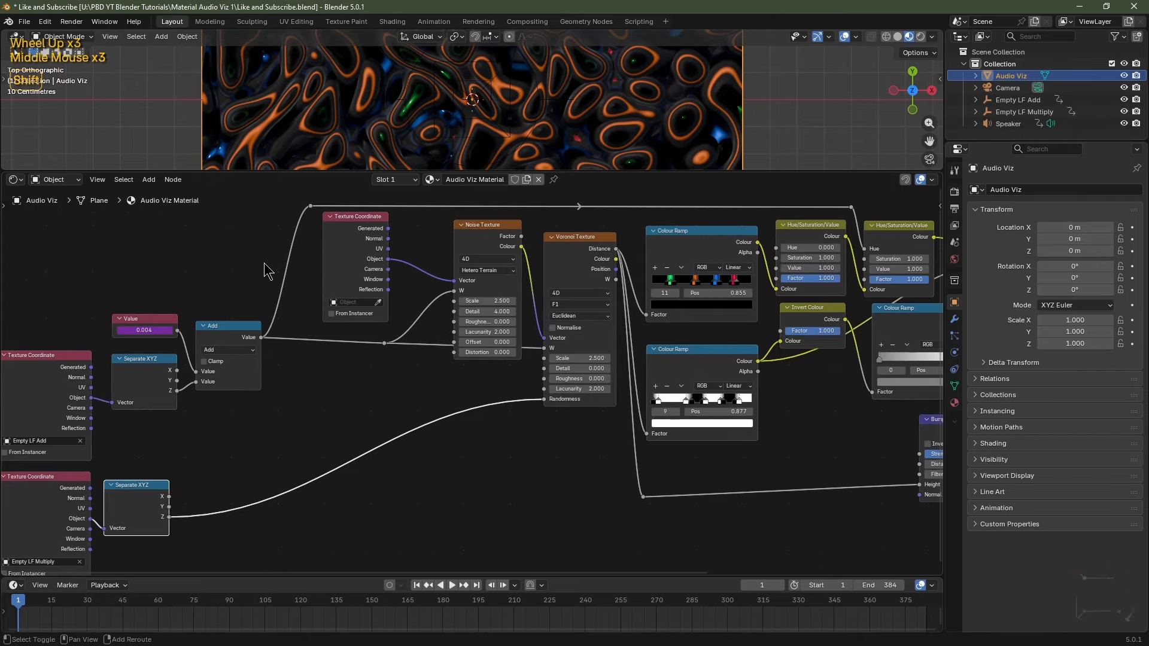
Add a reroute on the Add output link, then cut the link from Add.
{"action": "right_click_drag", "start_coordinate": [264, 263], "coordinate": [300, 397], "text": "shift"}
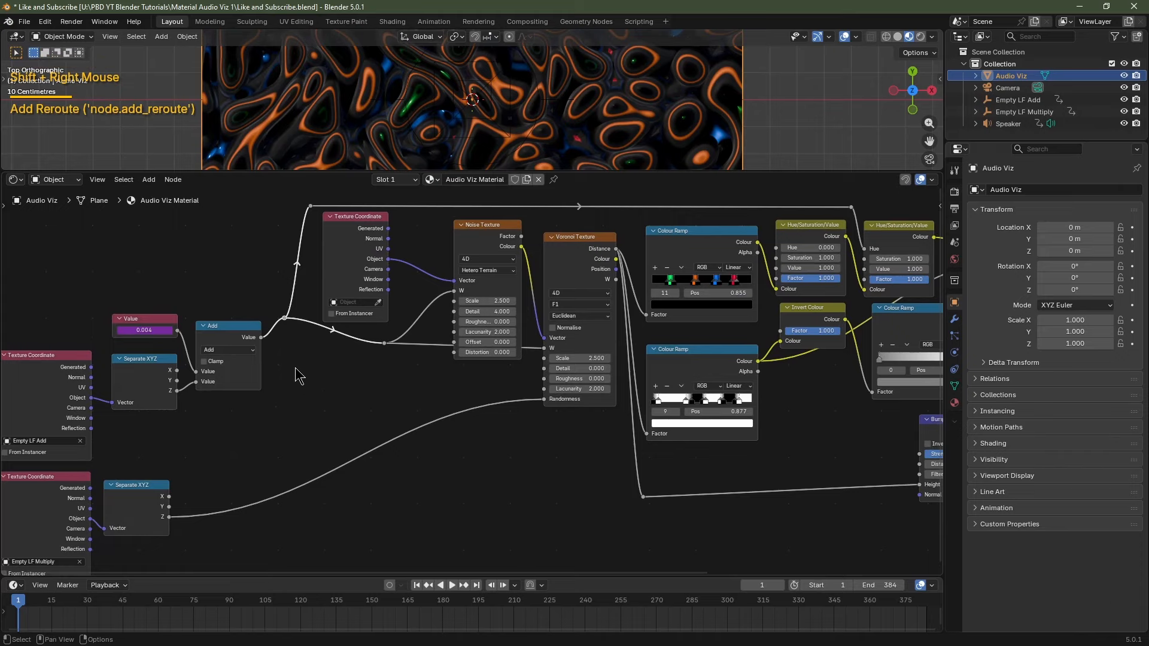
{"action": "key", "text": "g"}
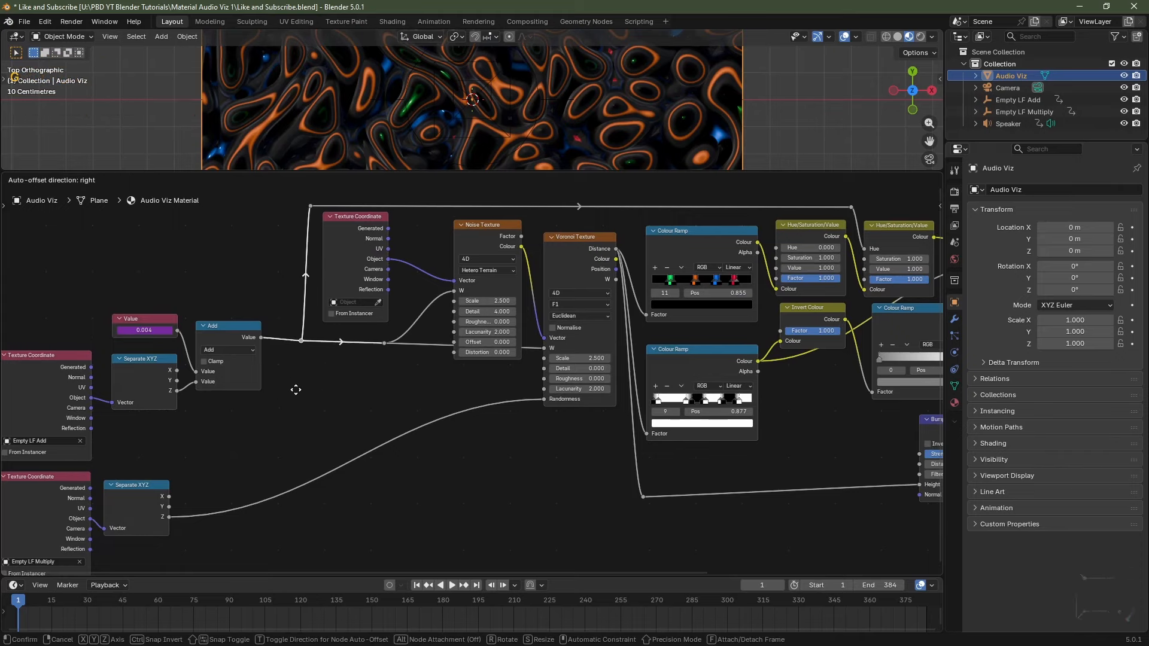
{"action": "left_click", "coordinate": [297, 391]}
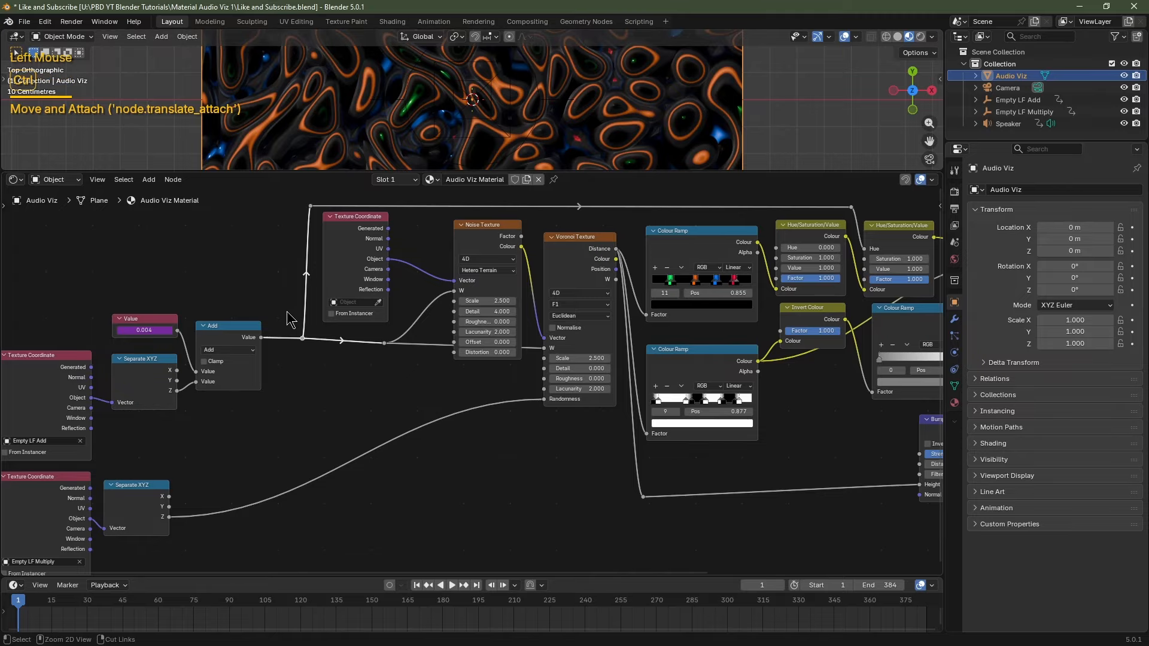
{"action": "right_click_drag", "start_coordinate": [281, 303], "coordinate": [280, 303], "text": "ctrl"}
{"action": "right_click_drag", "start_coordinate": [286, 383], "coordinate": [286, 384], "text": "ctrl"}
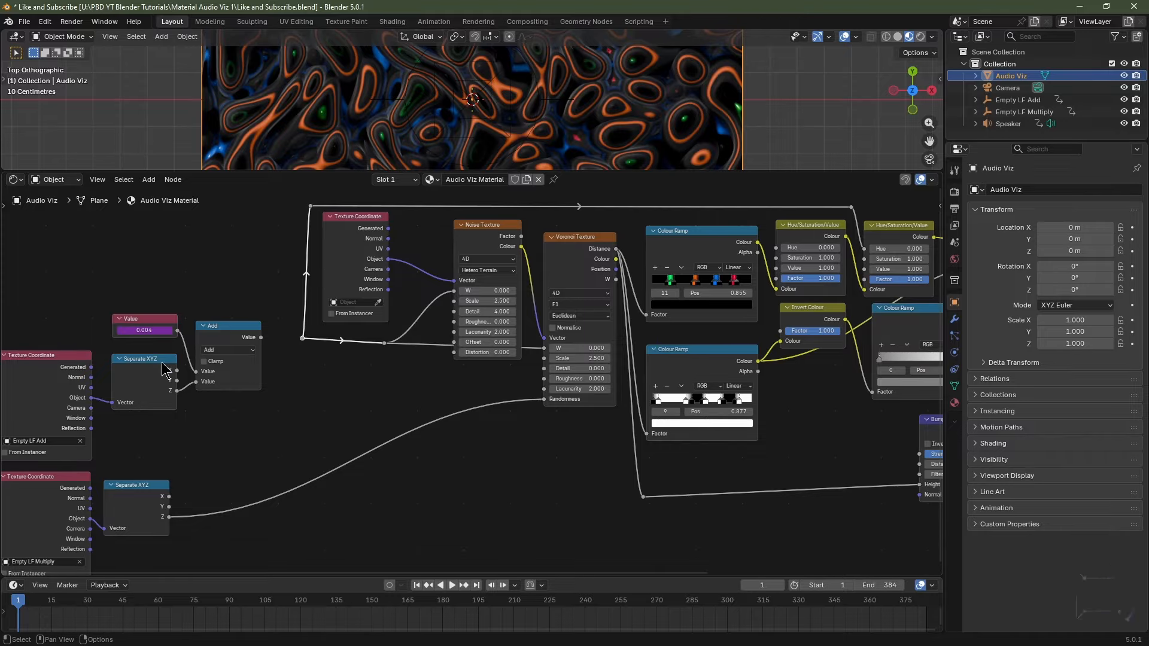
Select the Value, Add, Separate XYZ and Texture Coordinate nodes, then preview playback to frame 67.
{"action": "left_click_drag", "start_coordinate": [250, 255], "coordinate": [48, 413]}
{"action": "left_click", "coordinate": [279, 293]}
{"action": "middle_click_drag", "start_coordinate": [280, 292], "coordinate": [313, 228]}
{"action": "left_click_drag", "start_coordinate": [312, 227], "coordinate": [67, 349]}
{"action": "left_click_drag", "start_coordinate": [298, 522], "coordinate": [54, 435]}
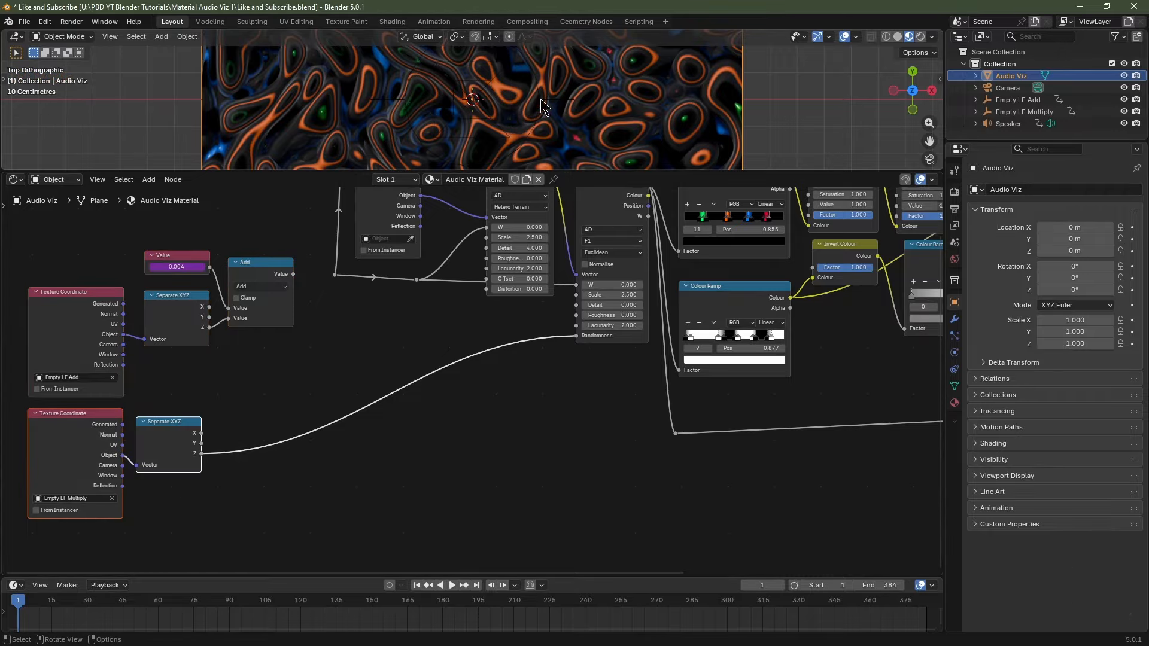
{"action": "key", "text": "space"}
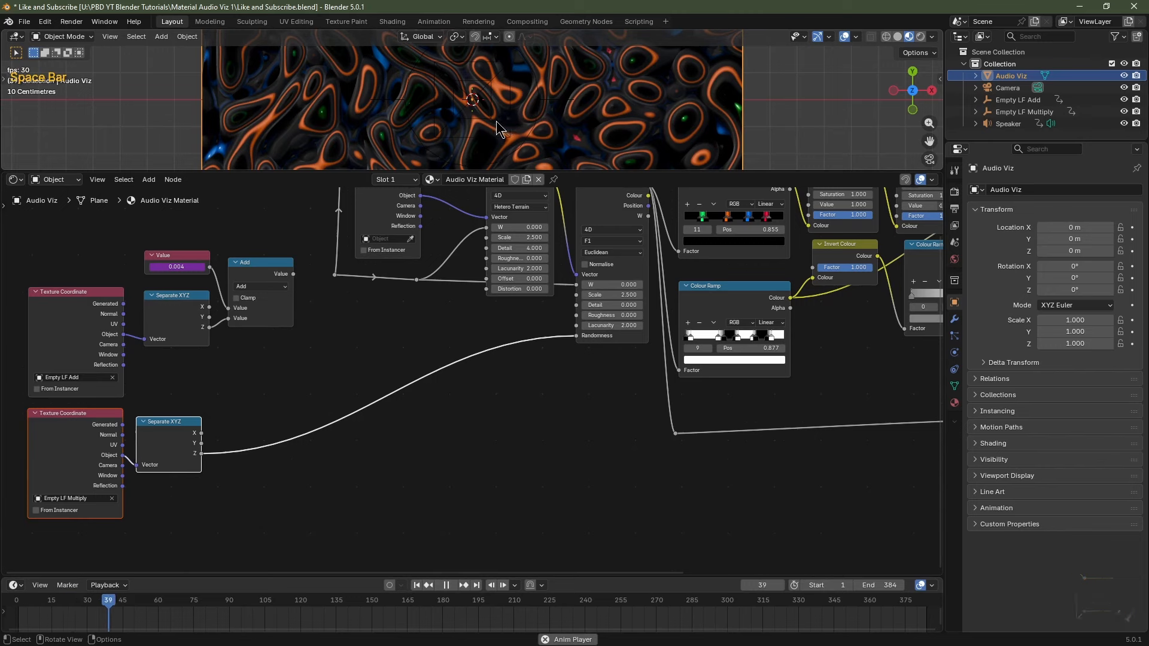
{"action": "key", "text": "space"}
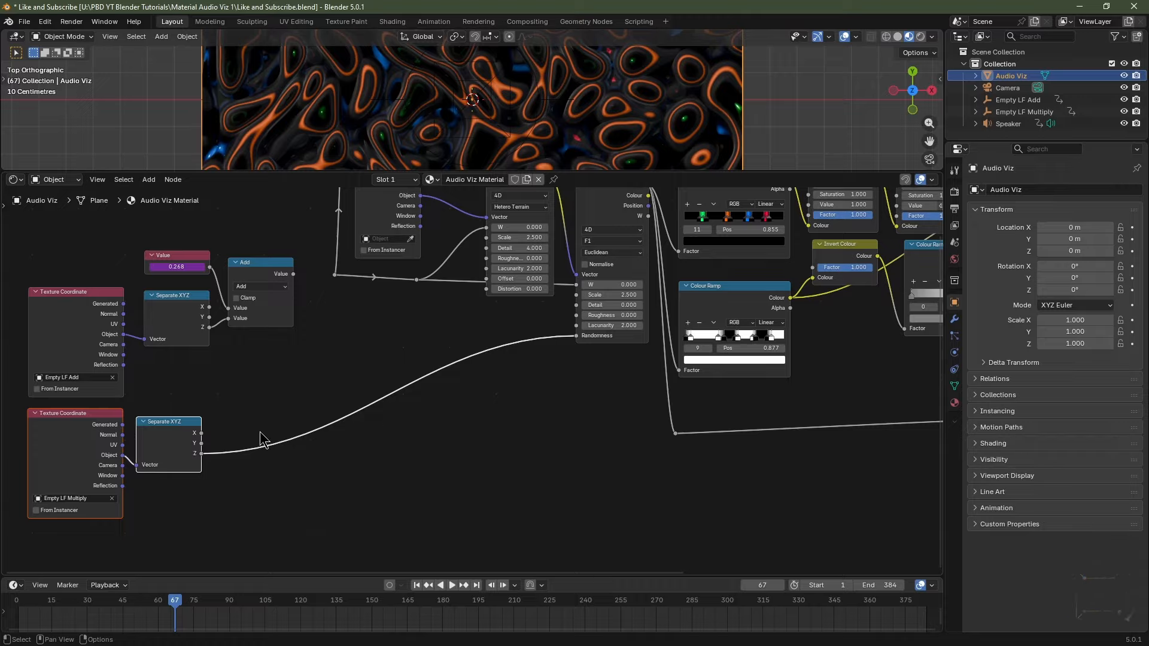
Rewind the animation to frame 1.
{"action": "left_click", "coordinate": [416, 585]}
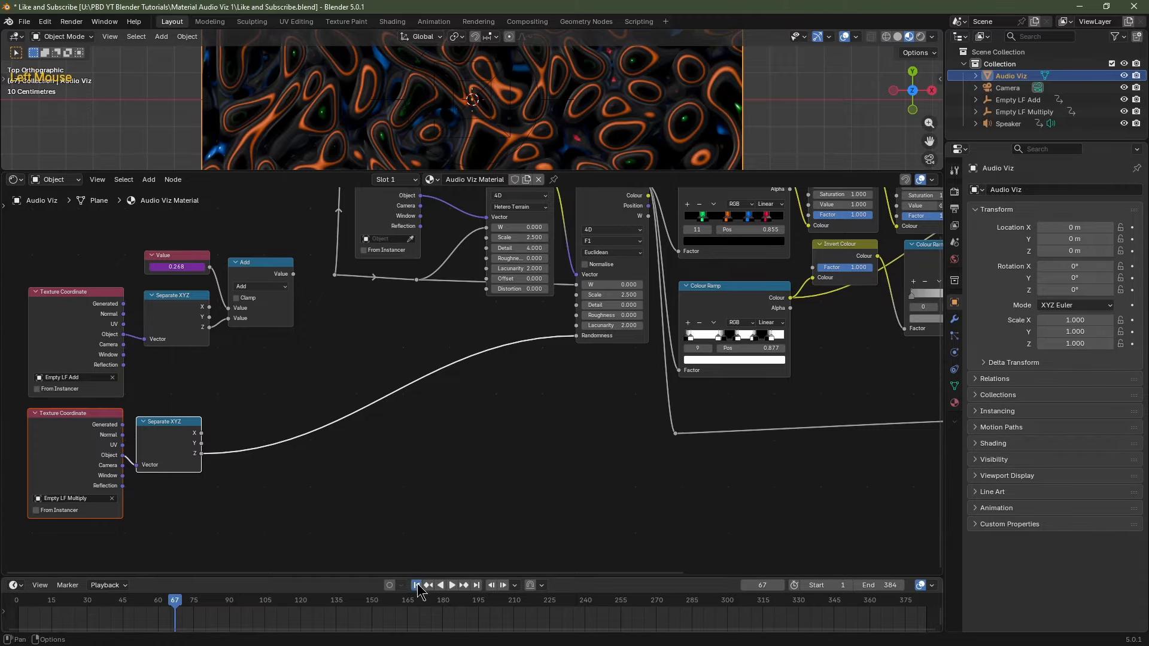
Insert a Map Range node on the Z-to-Voronoi Randomness link.
{"action": "key", "text": "shift+a"}
{"action": "mouse_move", "coordinate": [350, 466]}
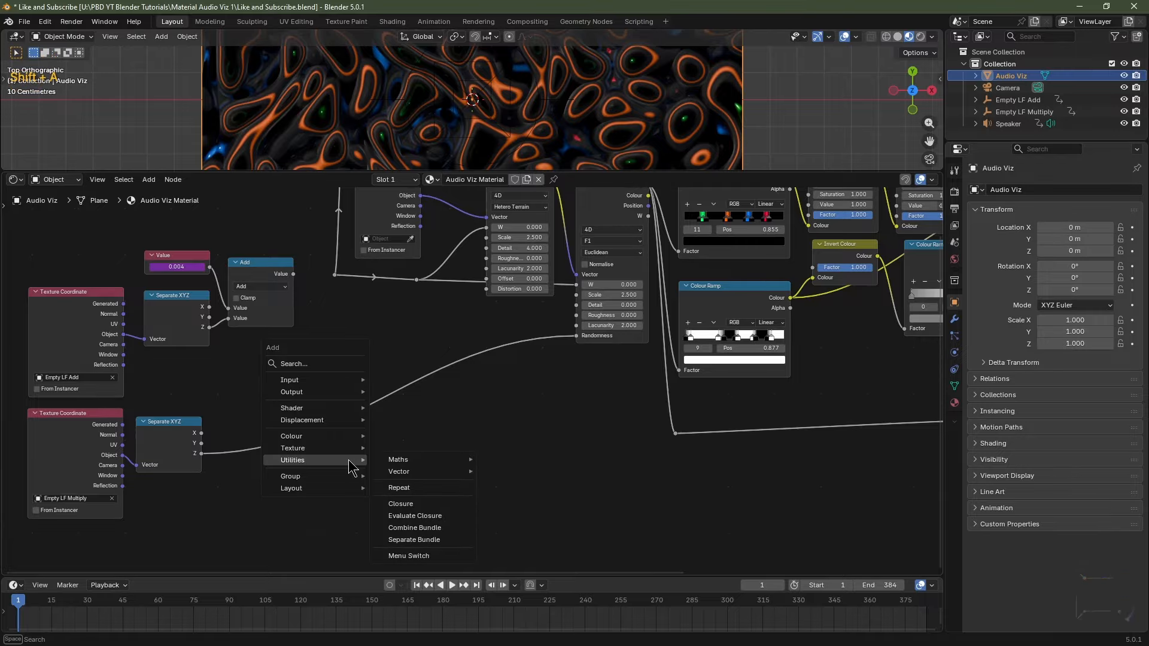
{"action": "mouse_move", "coordinate": [398, 460]}
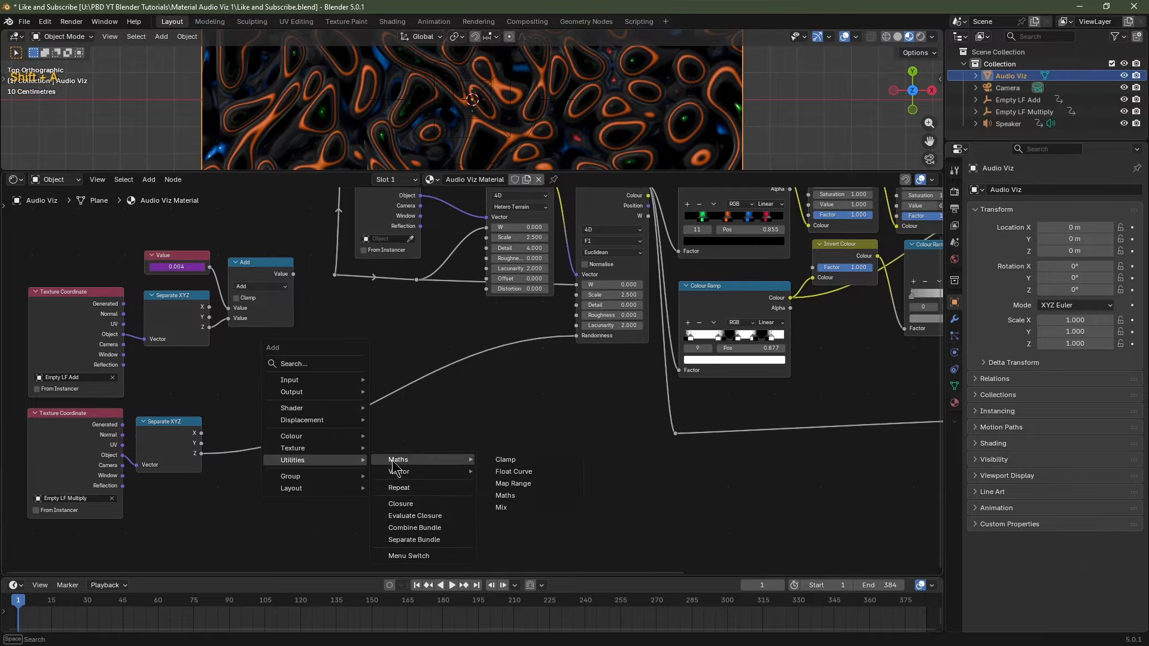
{"action": "left_click", "coordinate": [507, 485]}
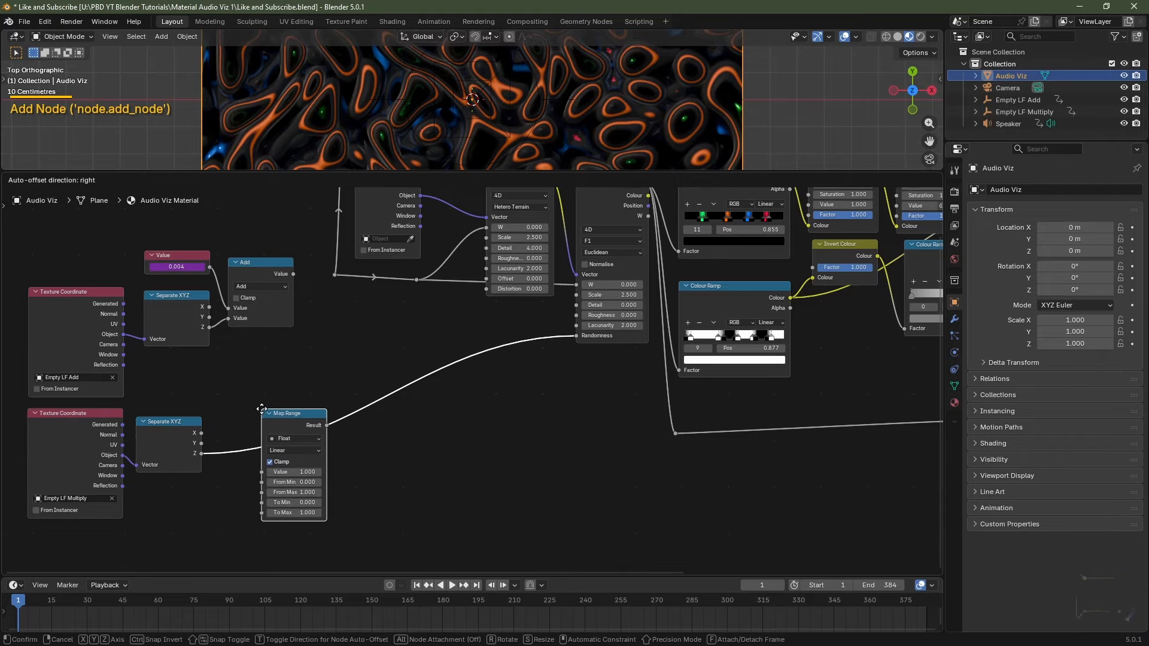
{"action": "left_click", "coordinate": [262, 408]}
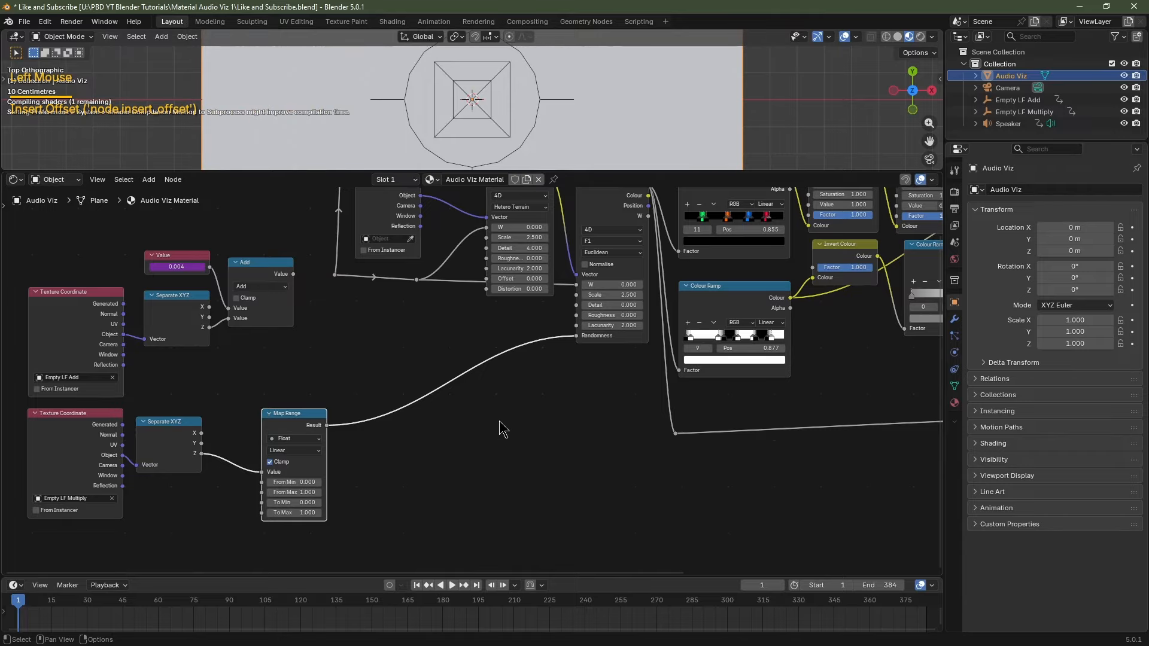
{"action": "scroll", "coordinate": [485, 430], "scroll_direction": "up", "scroll_amount": 2}
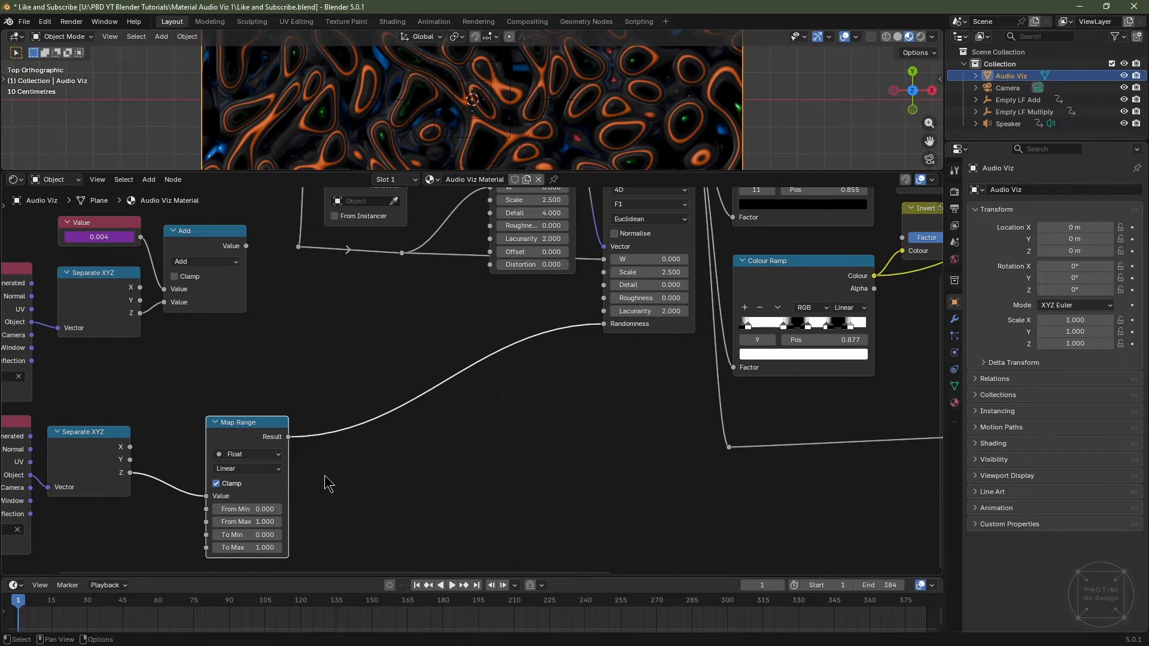
Turn off Map Range Clamp, set To Min 1 and To Max 1.5, and preview playback.
{"action": "left_click", "coordinate": [217, 484]}
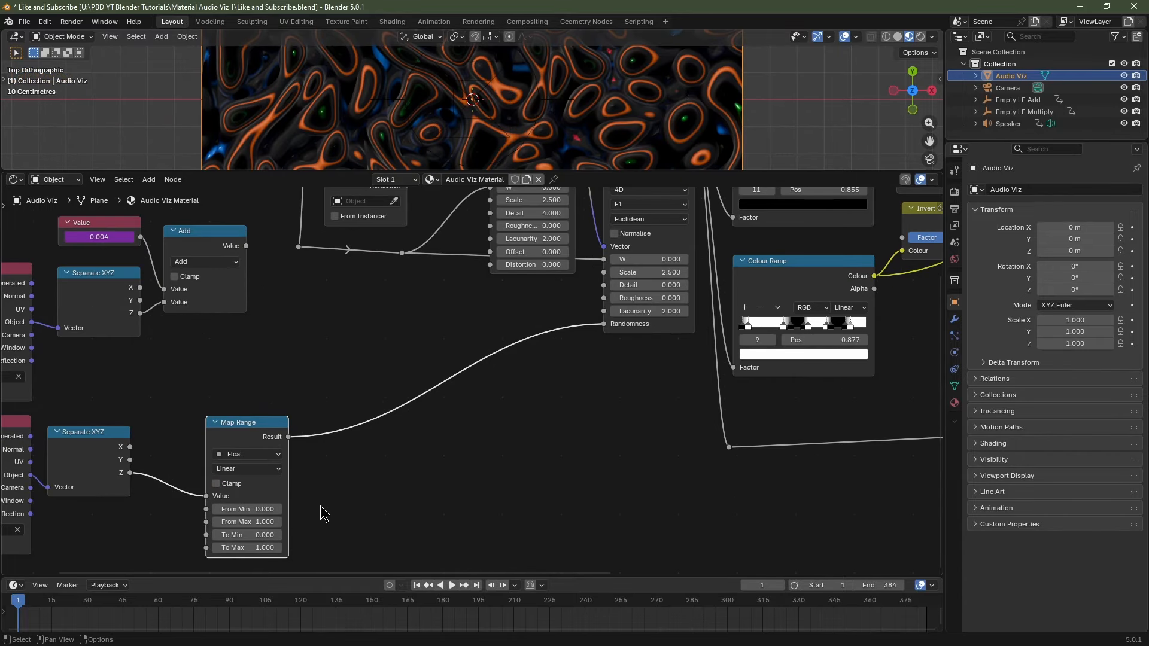
{"action": "left_click", "coordinate": [261, 535]}
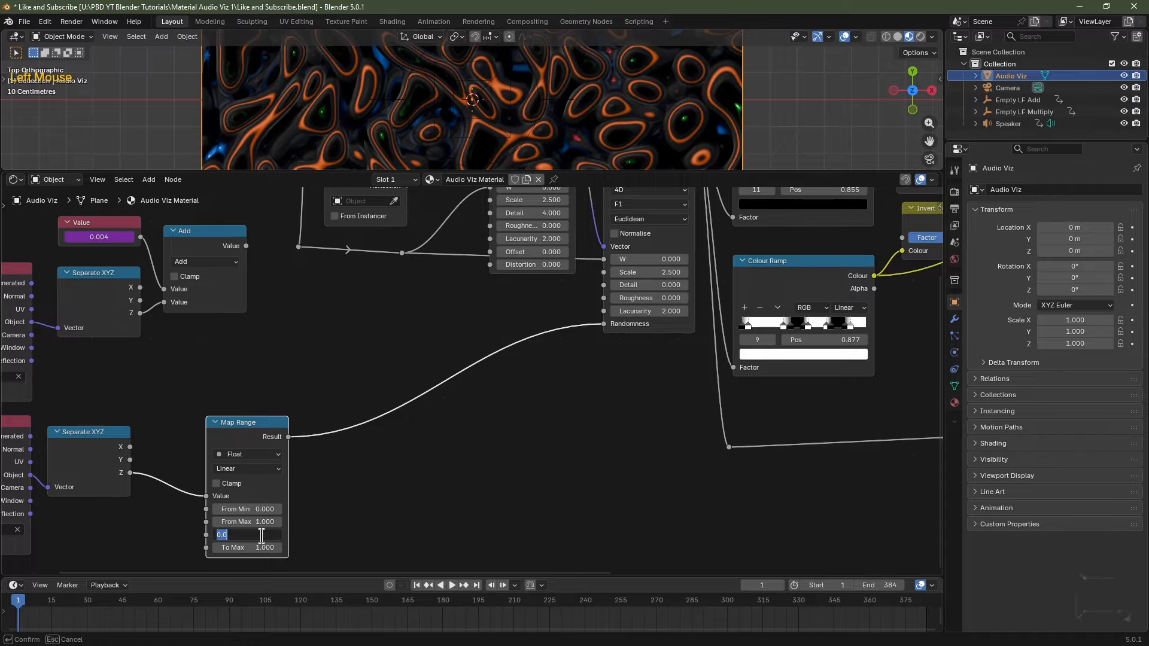
{"action": "type", "text": "1"}
{"action": "key", "text": "Tab"}
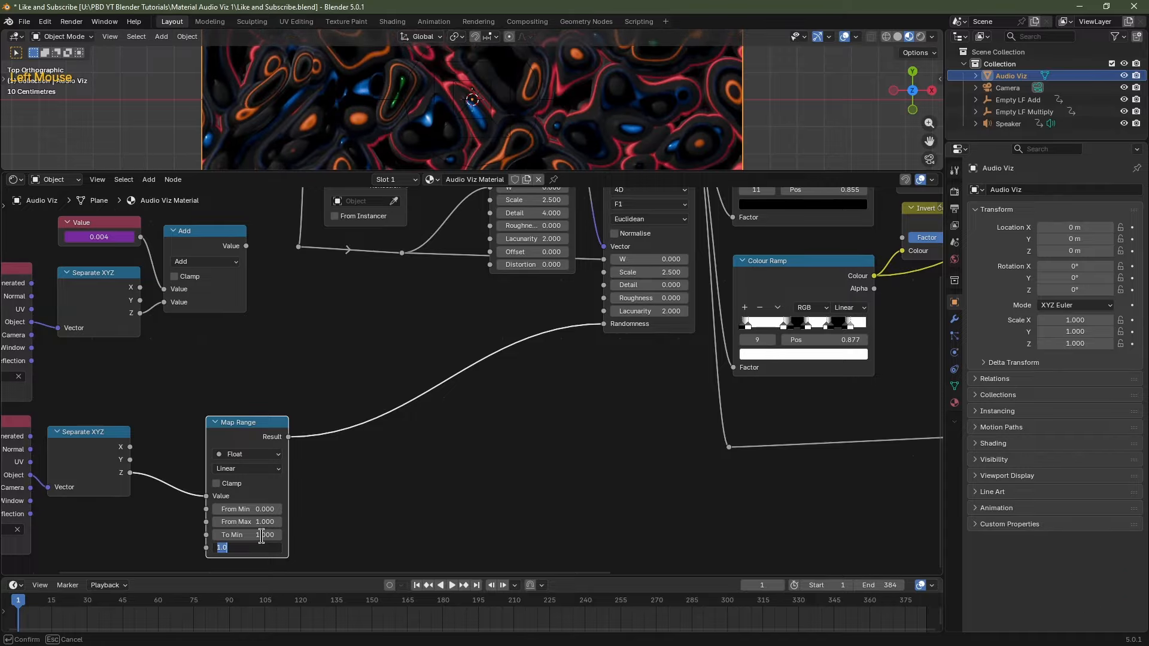
{"action": "type", "text": "1.5"}
{"action": "left_click", "coordinate": [311, 547]}
{"action": "key", "text": "space"}
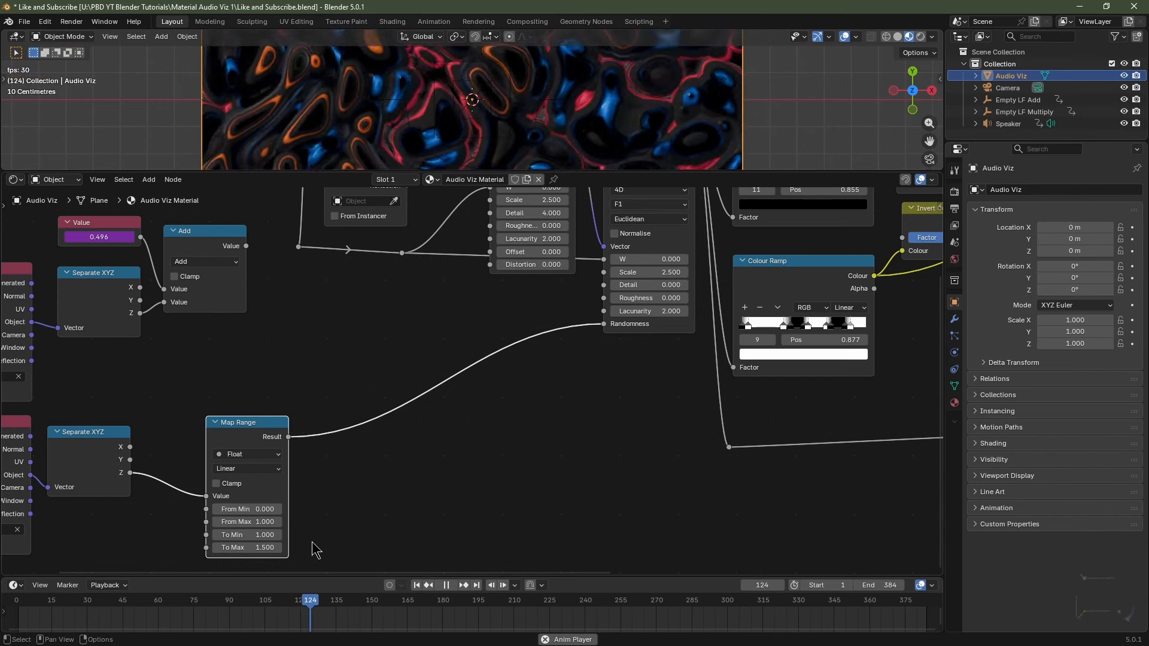
Lower the Map Range To Min to 0.300 and preview the animation.
{"action": "key", "text": "space"}
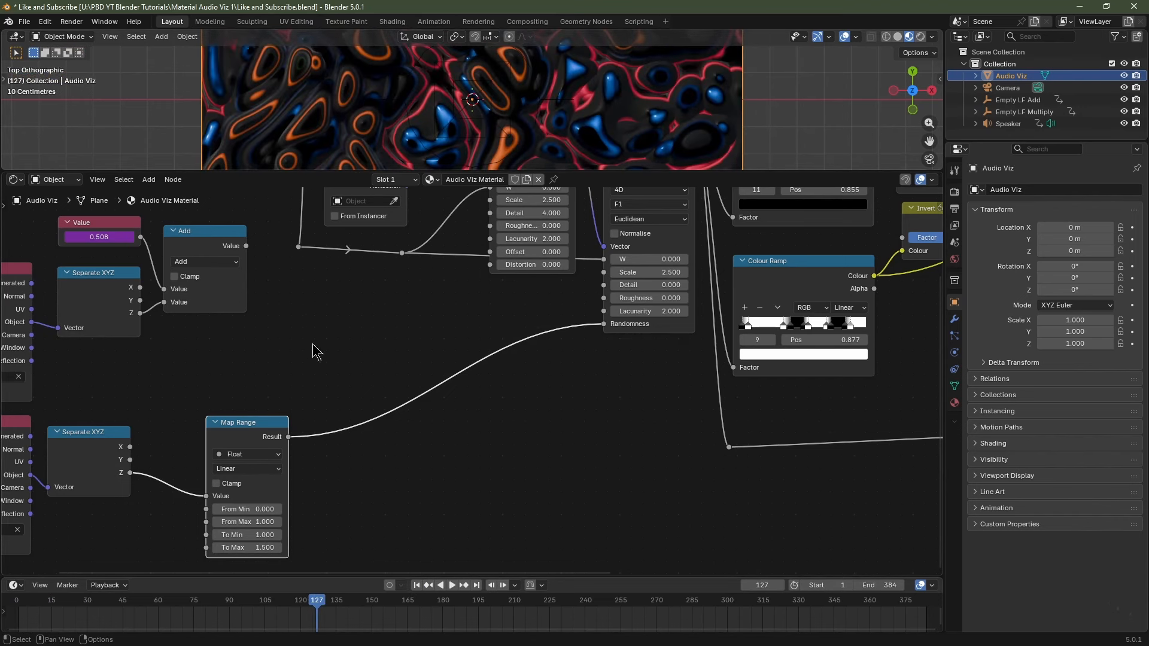
{"action": "left_click", "coordinate": [216, 535]}
{"action": "left_click", "coordinate": [216, 535]}
{"action": "left_click", "coordinate": [216, 535]}
{"action": "left_click", "coordinate": [217, 535]}
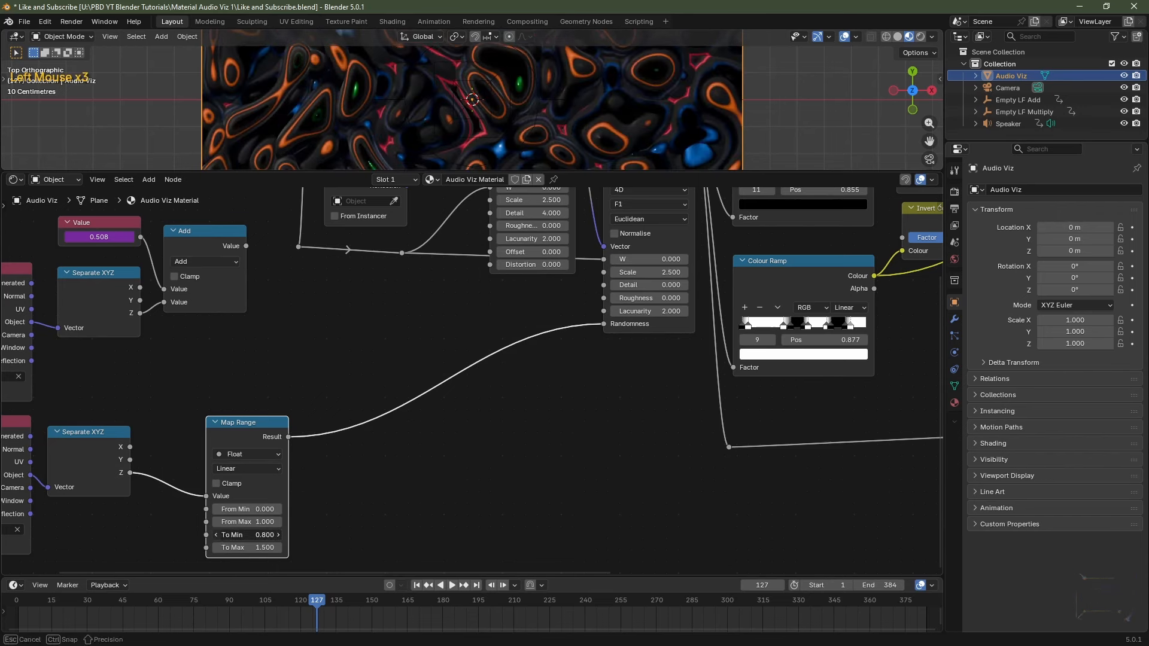
{"action": "left_click", "coordinate": [217, 535]}
{"action": "left_click", "coordinate": [216, 535]}
{"action": "left_click", "coordinate": [217, 535]}
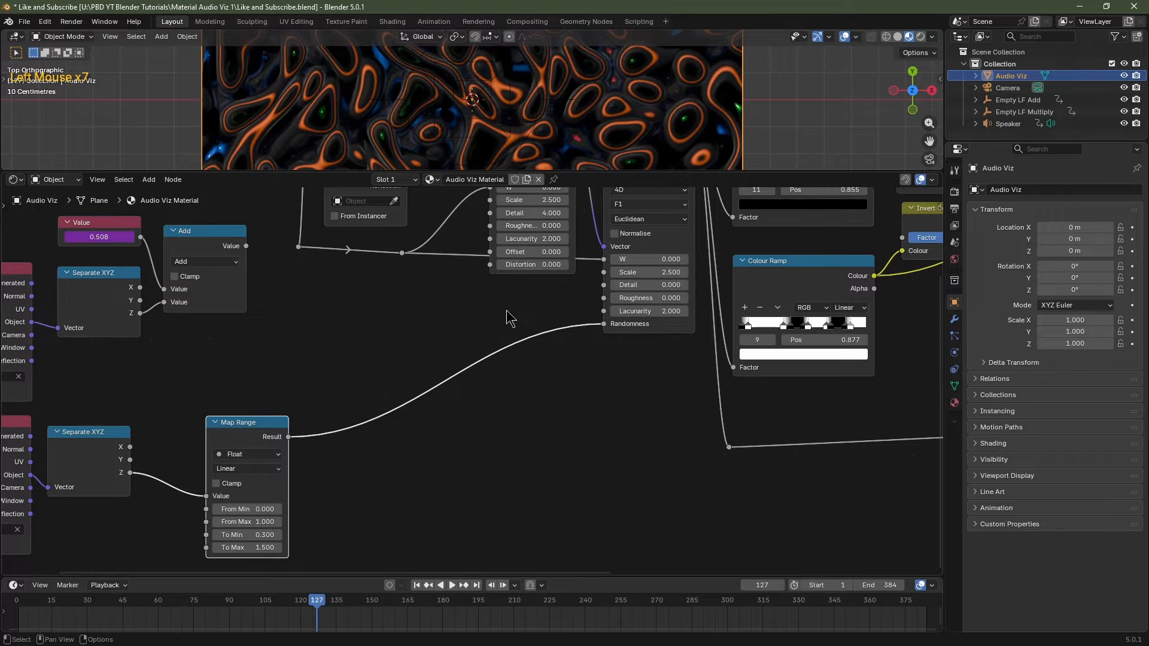
{"action": "key", "text": "space"}
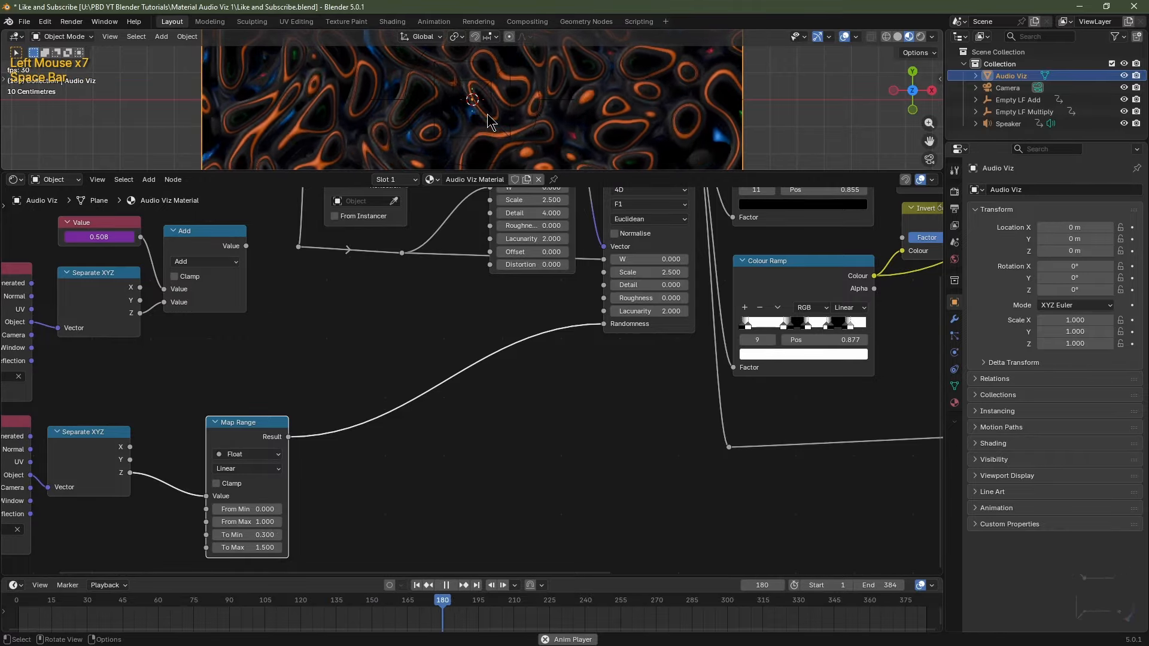
{"action": "key", "text": "space"}
Raise To Min back to 1.000, preview playback, then rewind to frame 1.
{"action": "left_click", "coordinate": [279, 535]}
{"action": "left_click", "coordinate": [279, 535]}
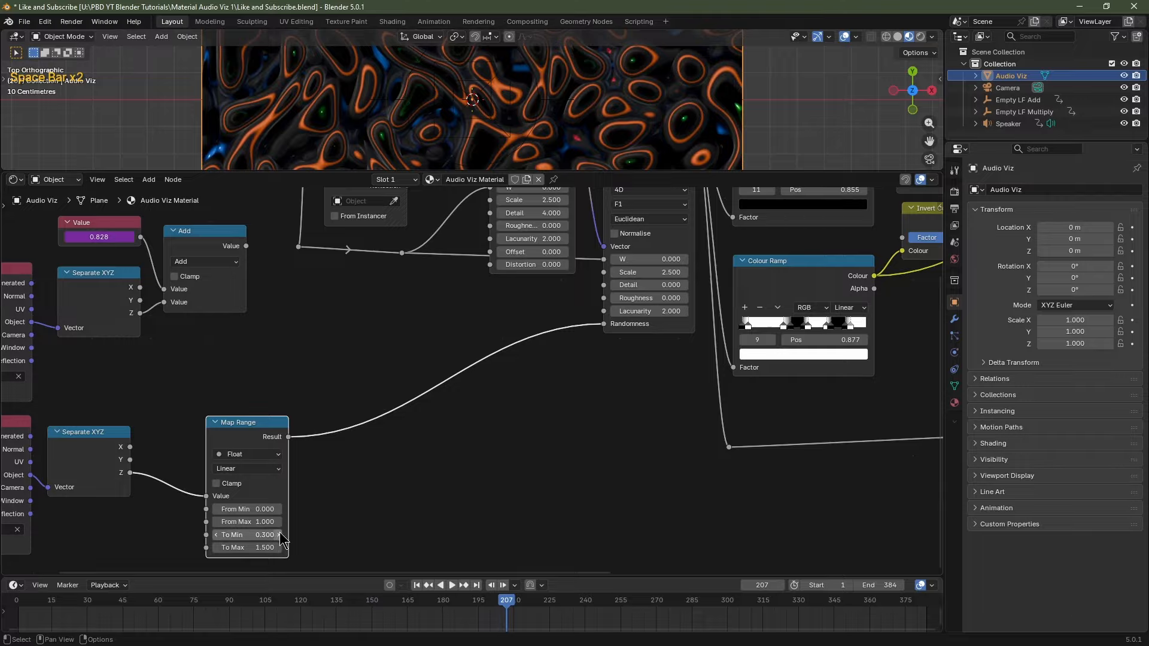
{"action": "left_click", "coordinate": [280, 535]}
{"action": "left_click", "coordinate": [279, 535]}
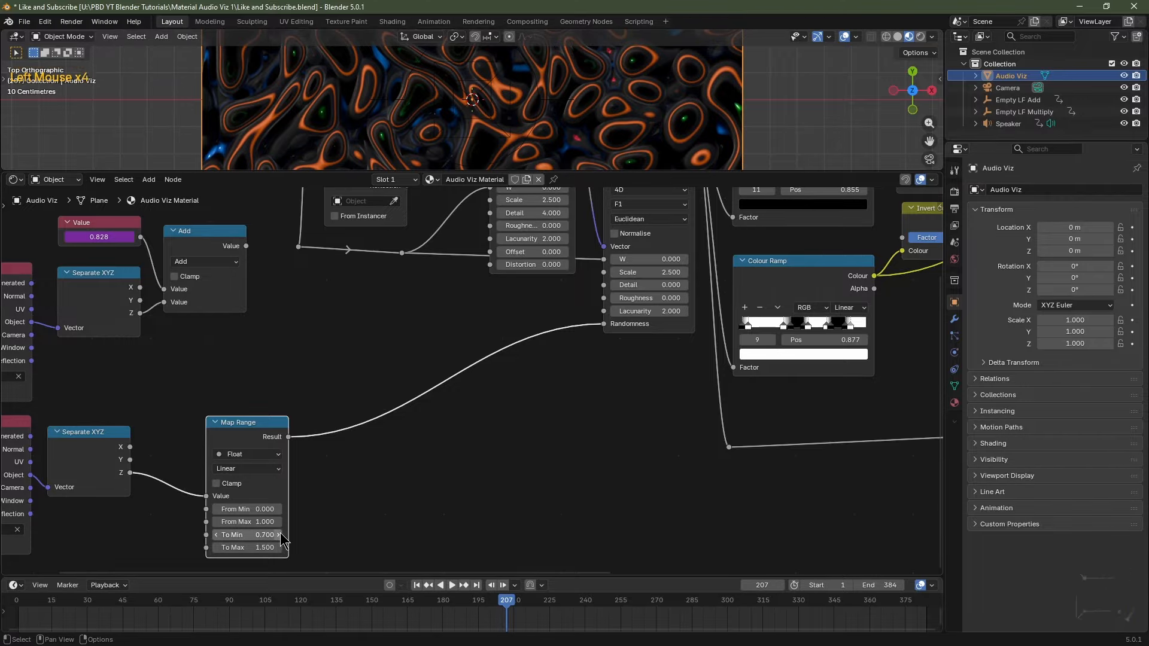
{"action": "left_click", "coordinate": [279, 535]}
{"action": "left_click", "coordinate": [279, 535]}
{"action": "left_click", "coordinate": [280, 535]}
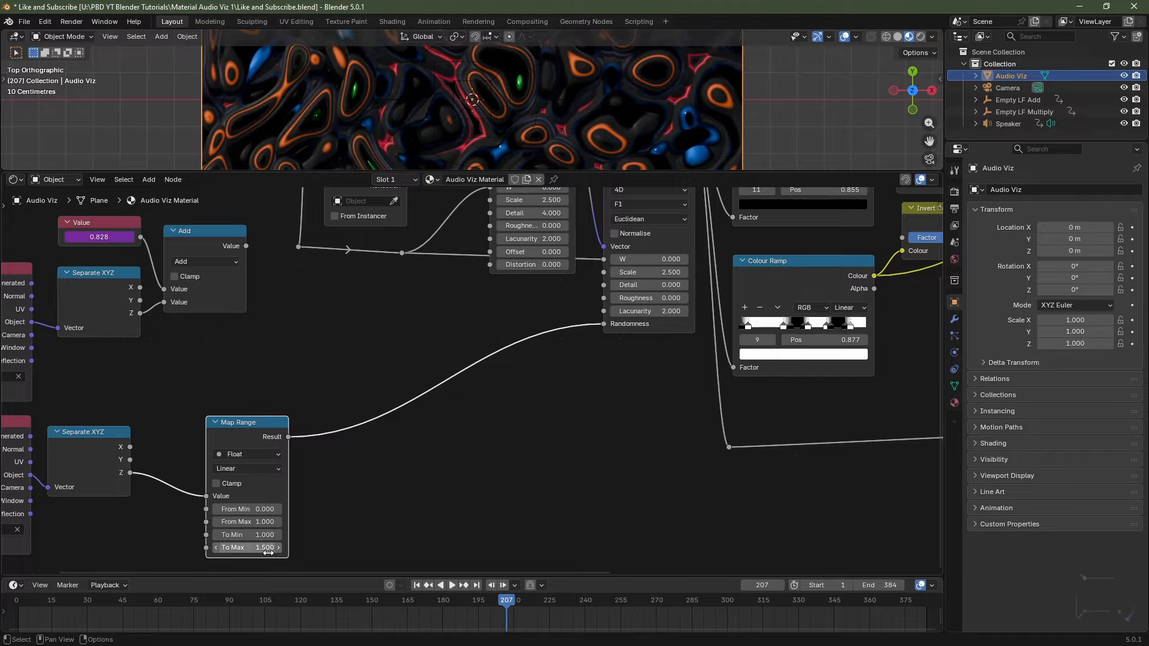
{"action": "key", "text": "space"}
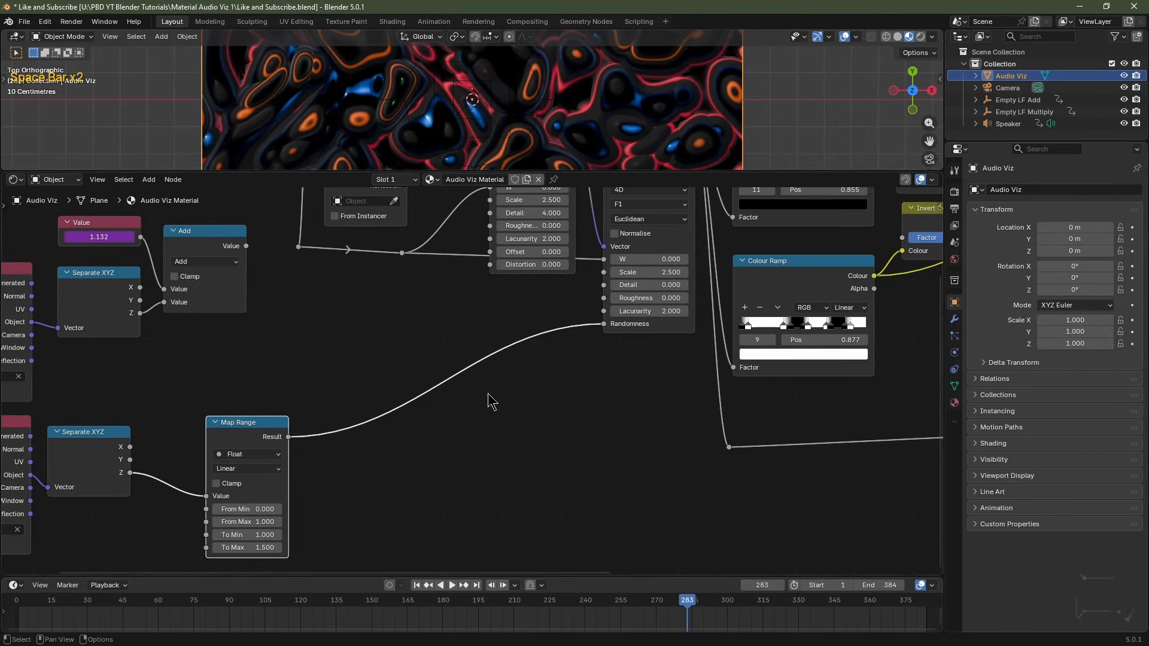
{"action": "key", "text": "space"}
{"action": "key", "text": "shift+Left"}
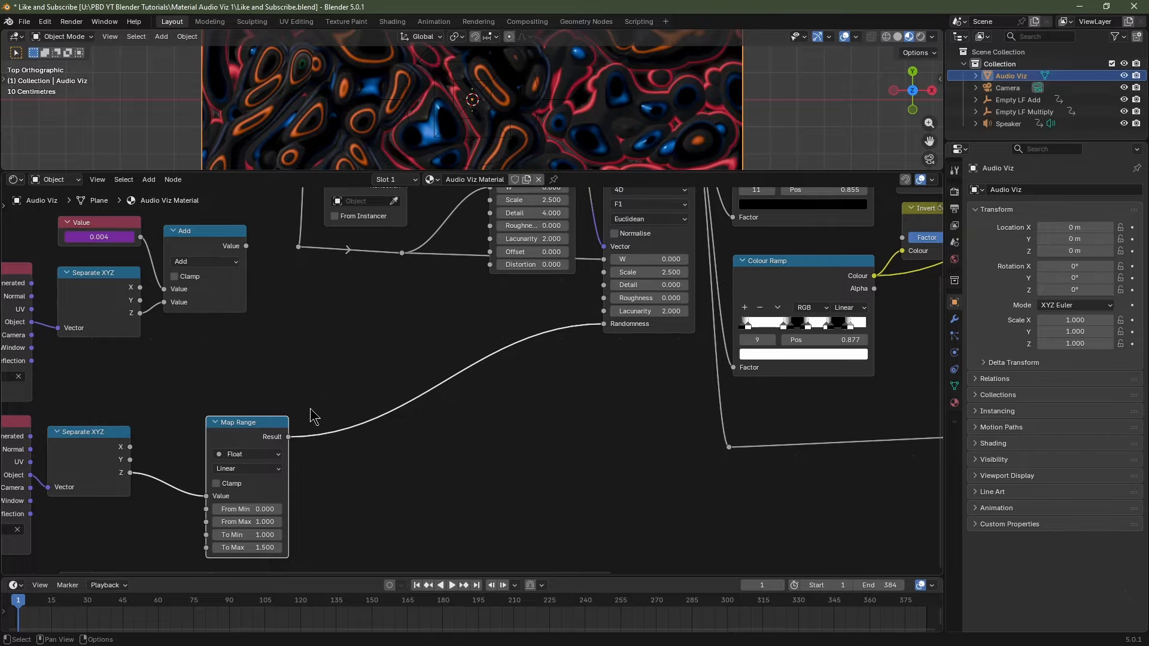
Connect the Add output to the textures' W inputs and preview the animation.
{"action": "middle_click_drag", "start_coordinate": [246, 423], "coordinate": [342, 391]}
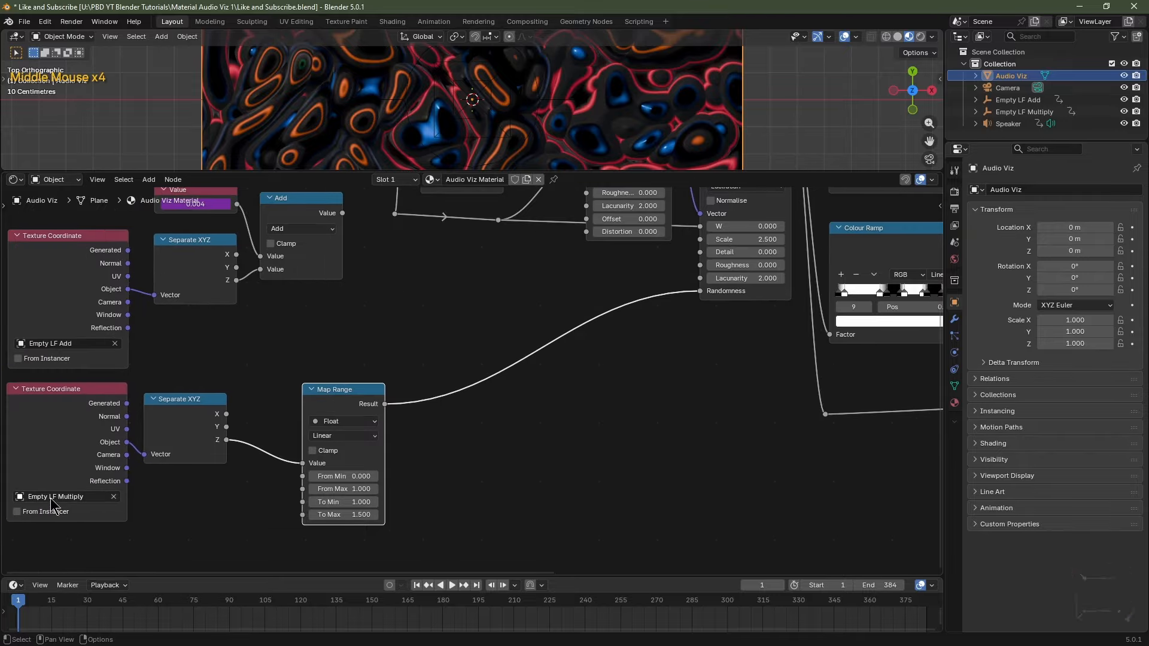
{"action": "middle_click_drag", "start_coordinate": [479, 299], "coordinate": [481, 369]}
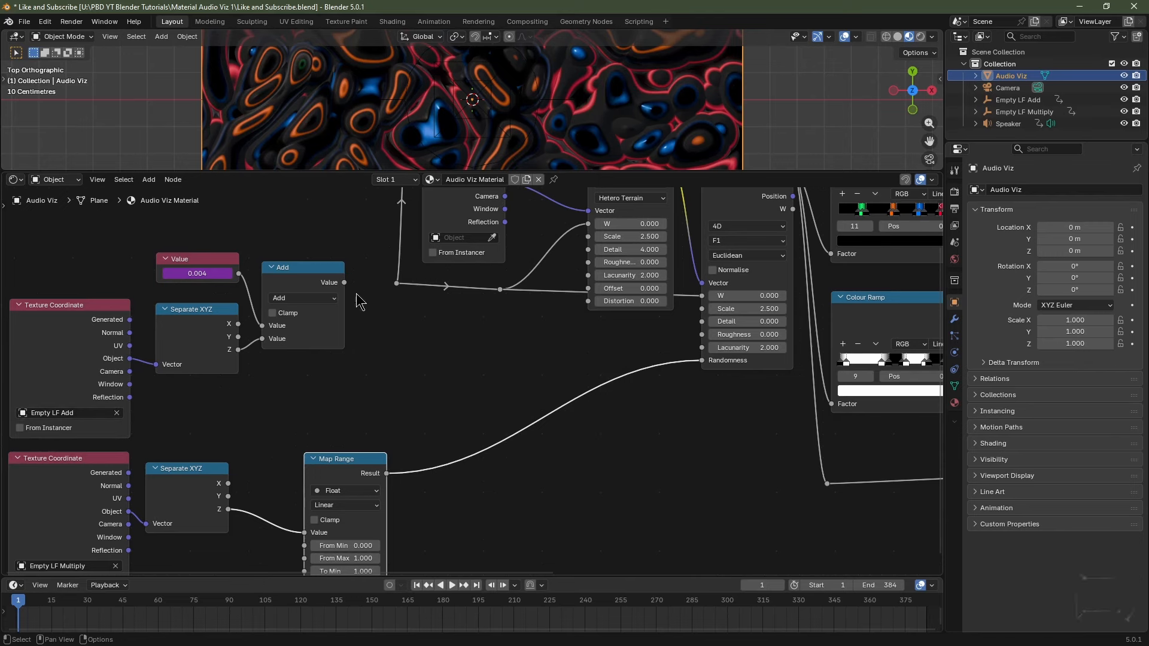
{"action": "left_click_drag", "start_coordinate": [345, 283], "coordinate": [397, 283]}
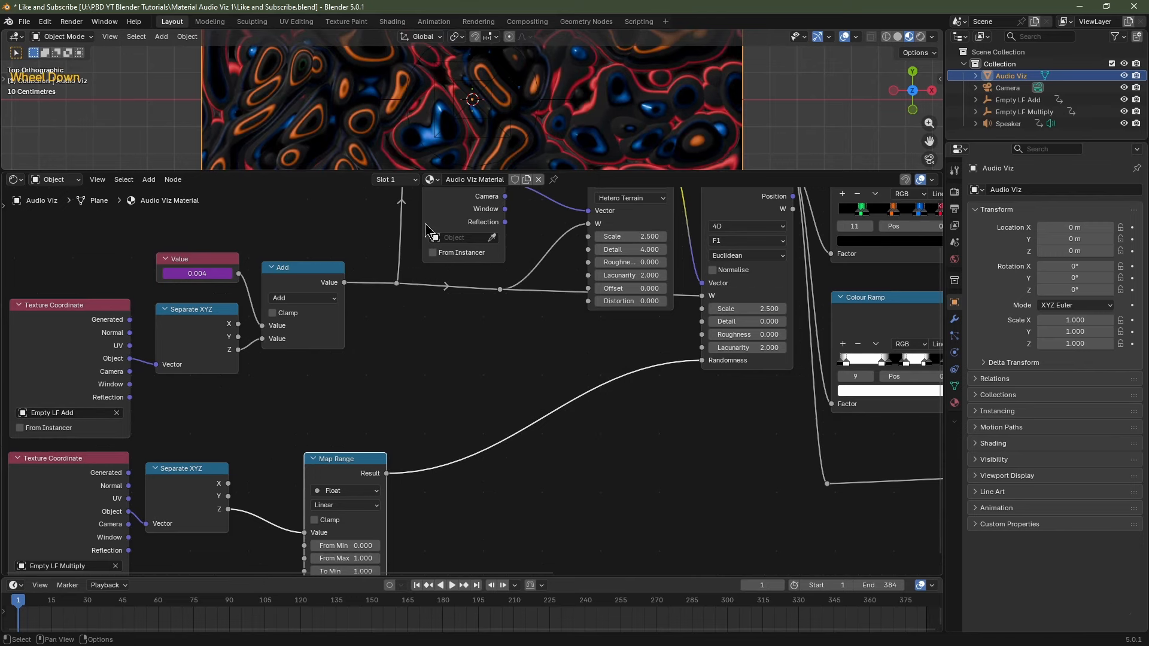
{"action": "key", "text": "space"}
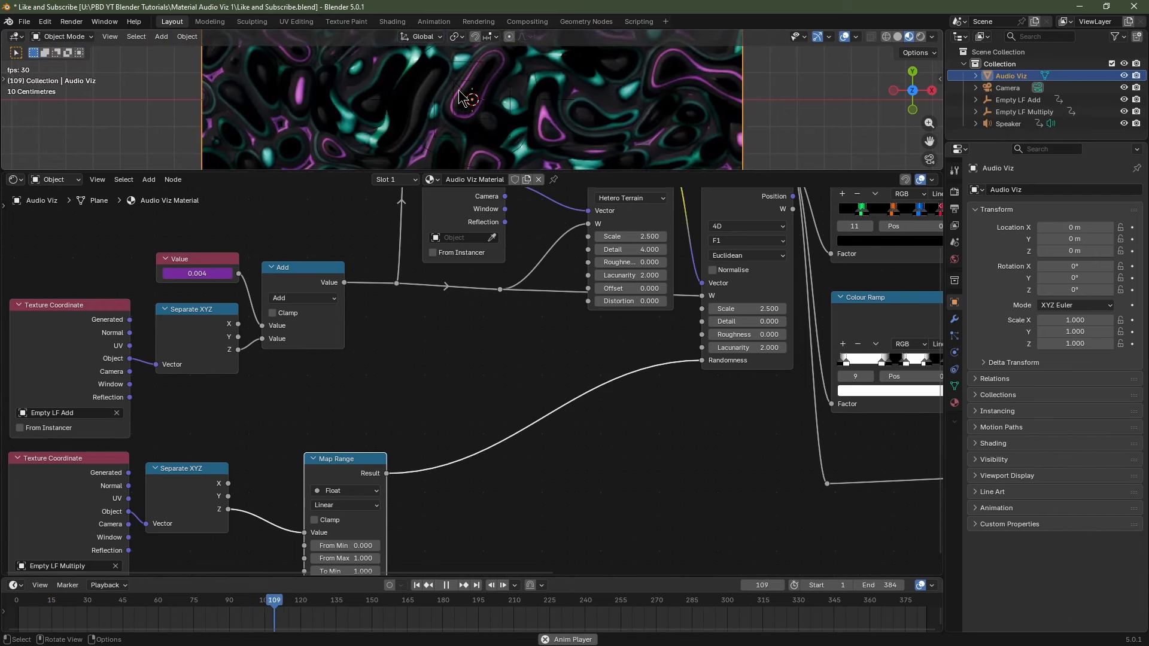
{"action": "key", "text": "space"}
Reframe the node view on the texture nodes and rewind to frame 1.
{"action": "scroll", "coordinate": [492, 408], "scroll_direction": "down", "scroll_amount": 2}
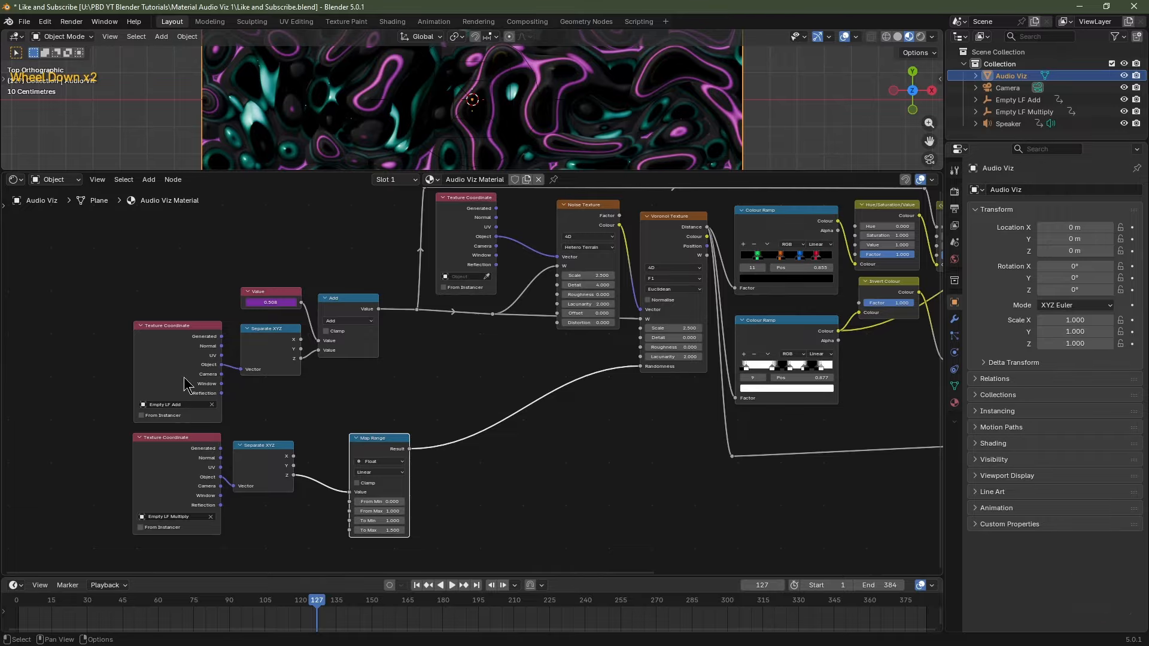
{"action": "middle_click_drag", "start_coordinate": [519, 377], "coordinate": [454, 343]}
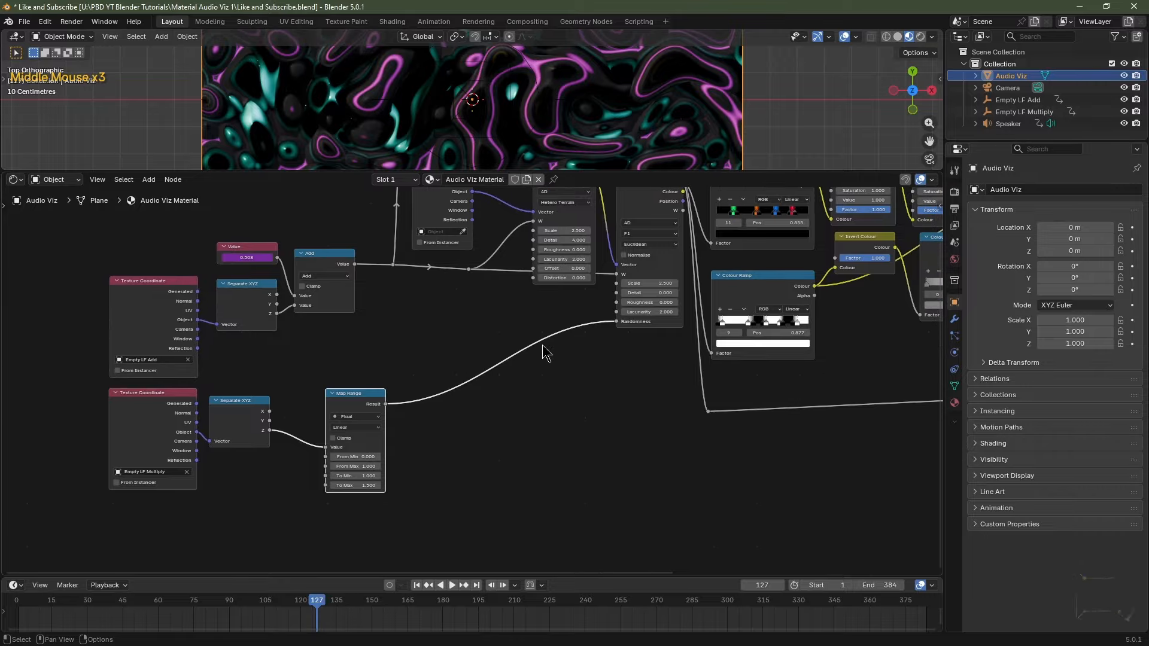
{"action": "scroll", "coordinate": [543, 287], "scroll_direction": "up", "scroll_amount": 2}
{"action": "middle_click_drag", "start_coordinate": [605, 313], "coordinate": [361, 435]}
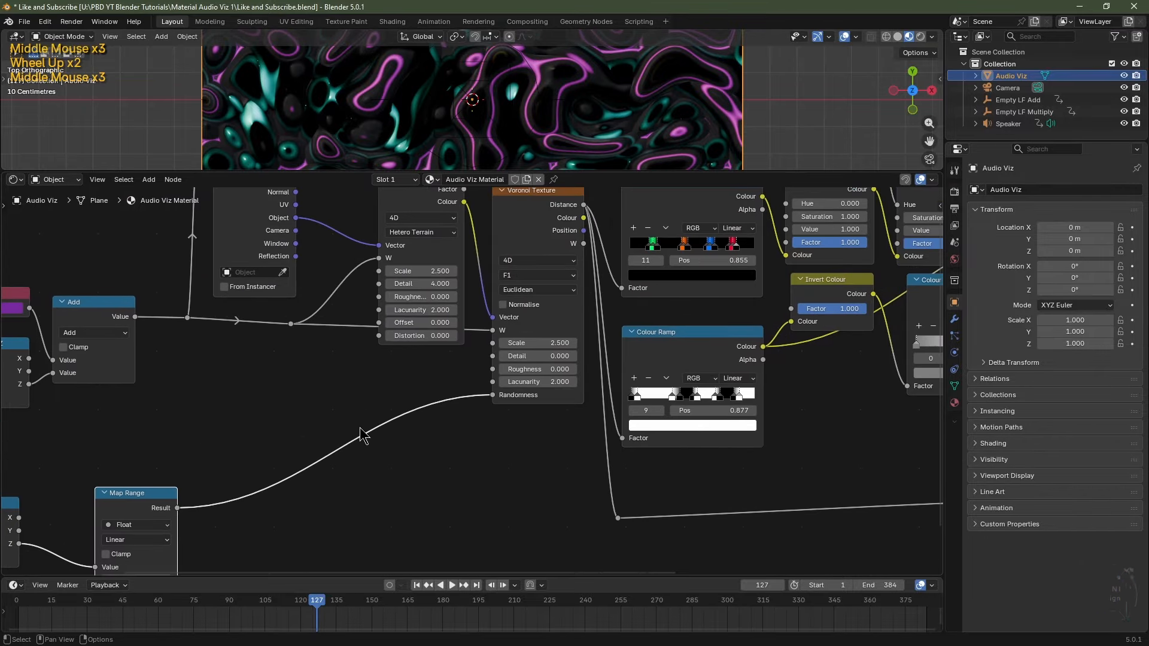
{"action": "left_click", "coordinate": [406, 283]}
{"action": "key", "text": "shift+Left"}
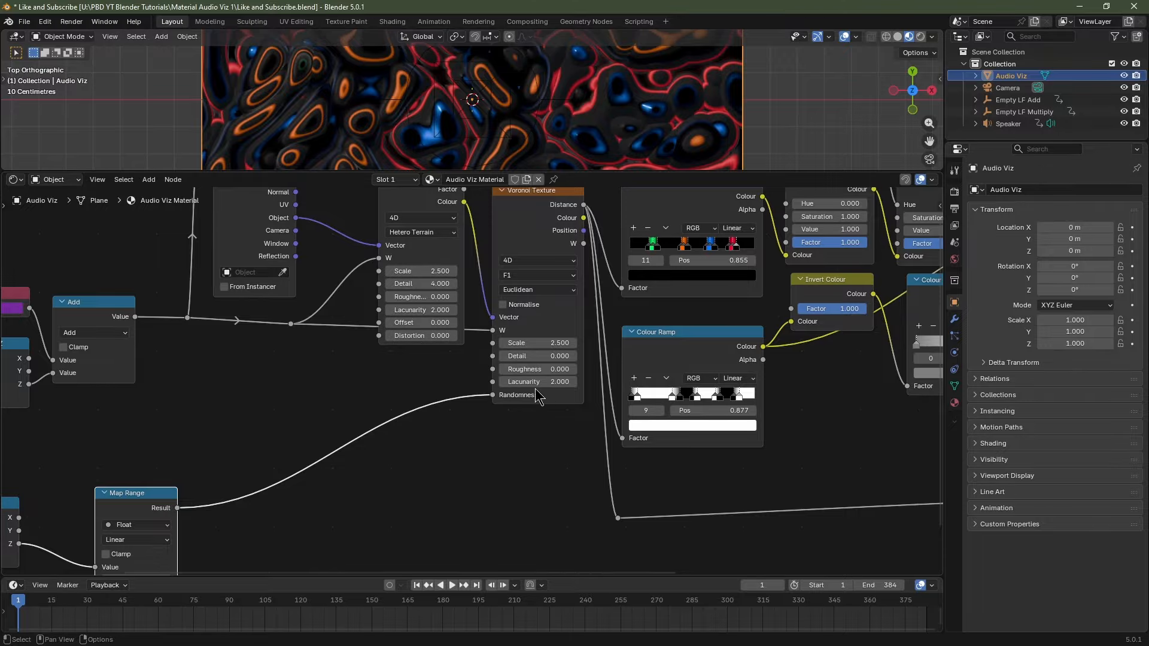
{"action": "middle_click_drag", "start_coordinate": [449, 364], "coordinate": [398, 417]}
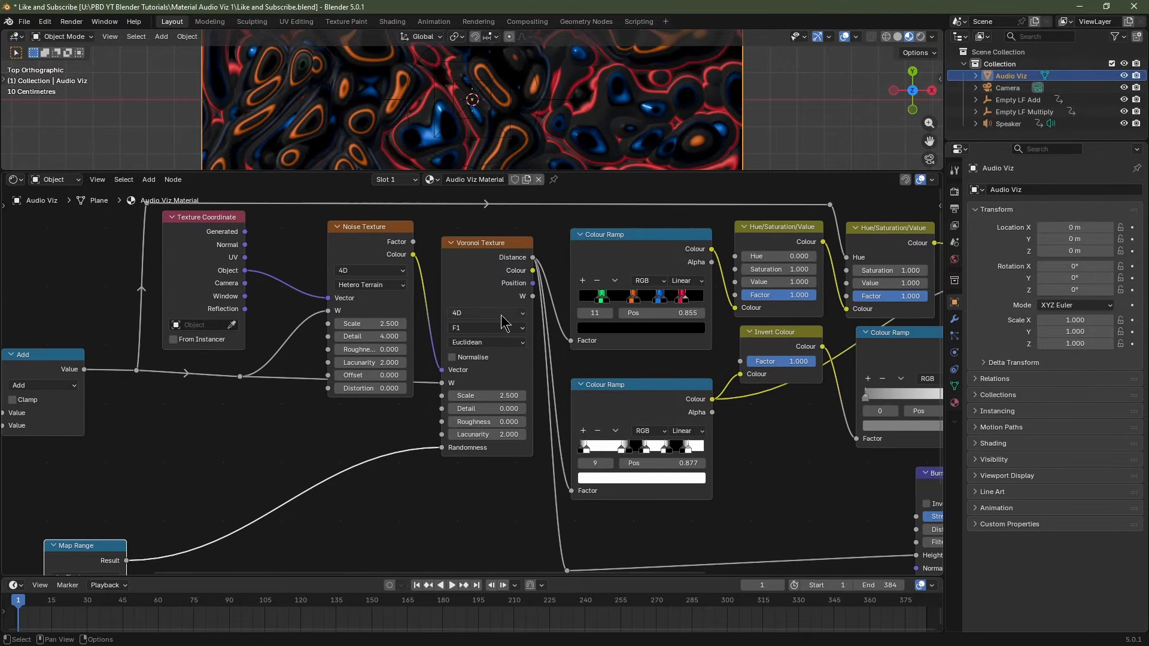
Confirm the material's Displacement is Bump Only and enlarge the 3D viewport over the plane.
{"action": "key", "text": "Home"}
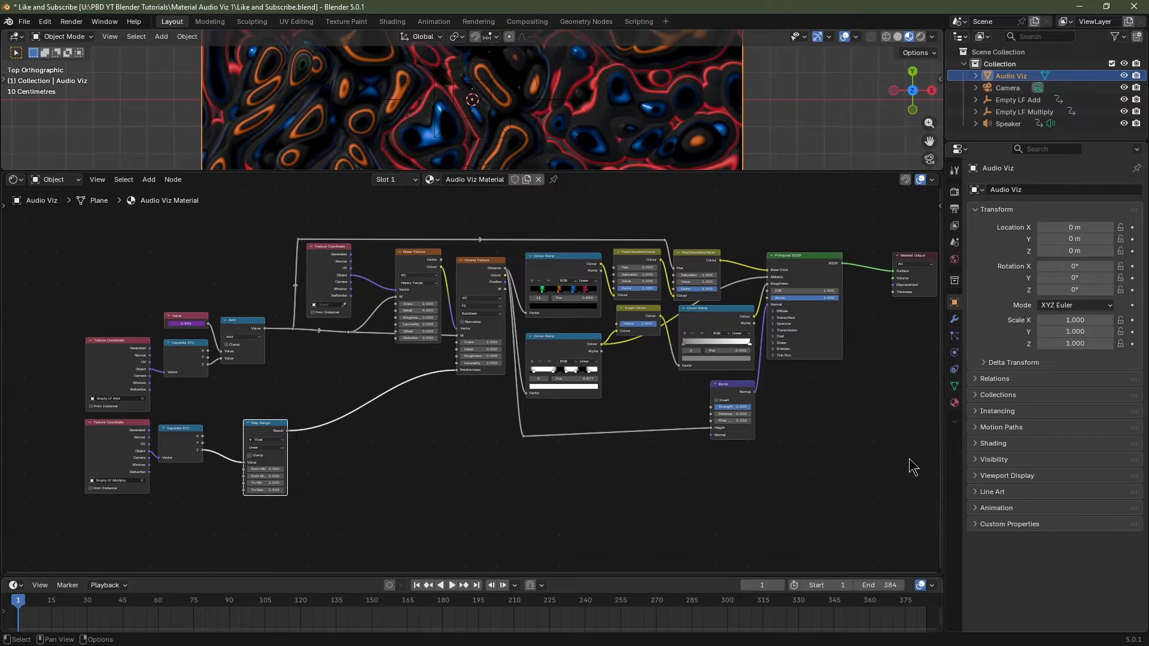
{"action": "scroll", "coordinate": [673, 402], "scroll_direction": "up", "scroll_amount": 3}
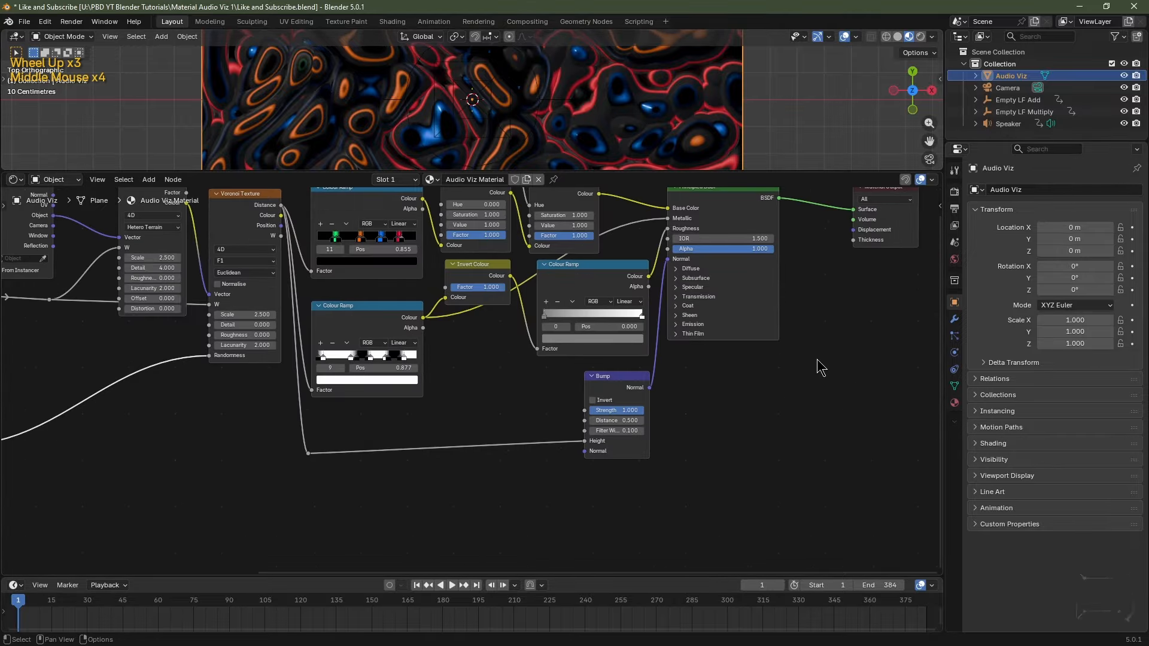
{"action": "left_click", "coordinate": [955, 402]}
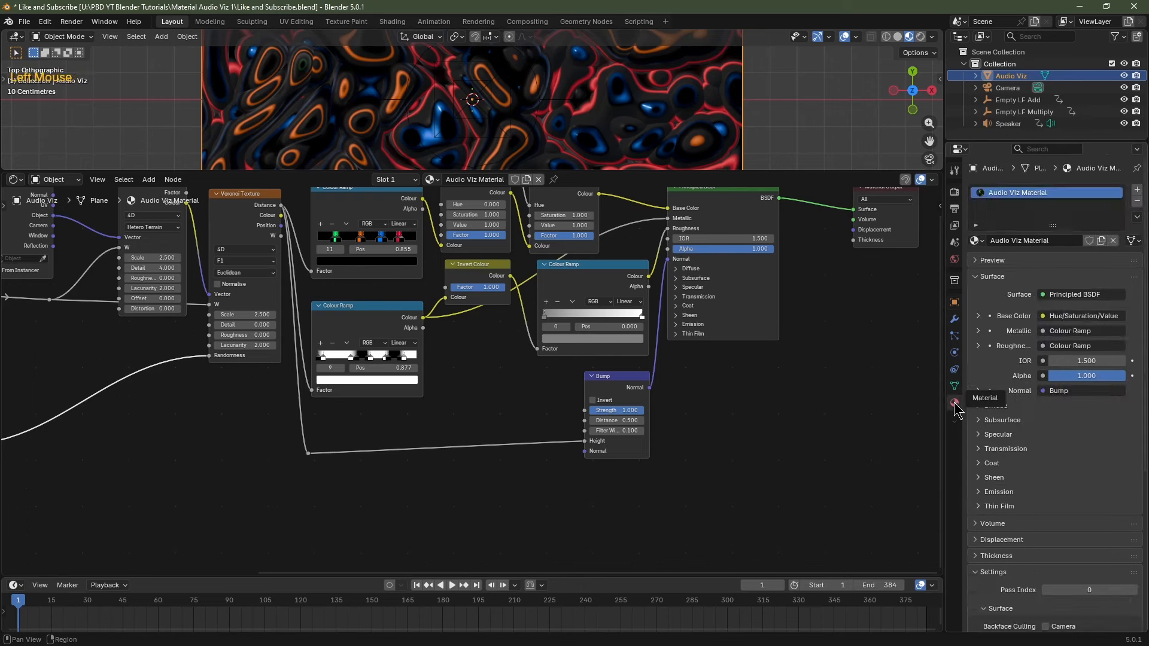
{"action": "scroll", "coordinate": [993, 442], "scroll_direction": "down", "scroll_amount": 2}
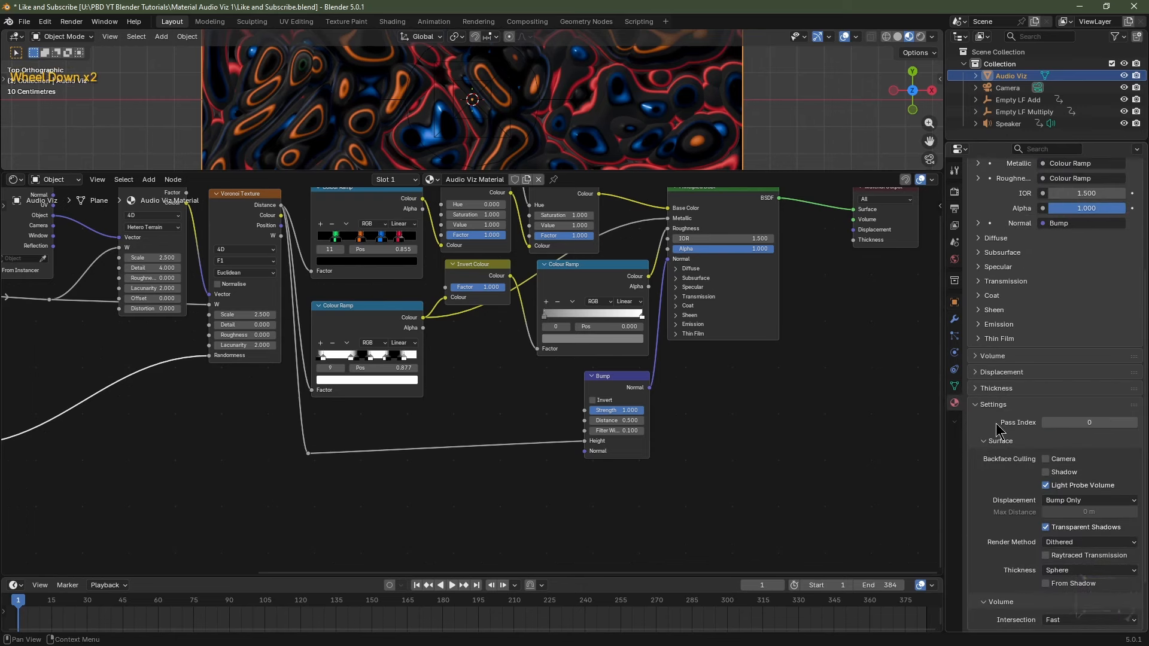
{"action": "left_click", "coordinate": [1057, 503]}
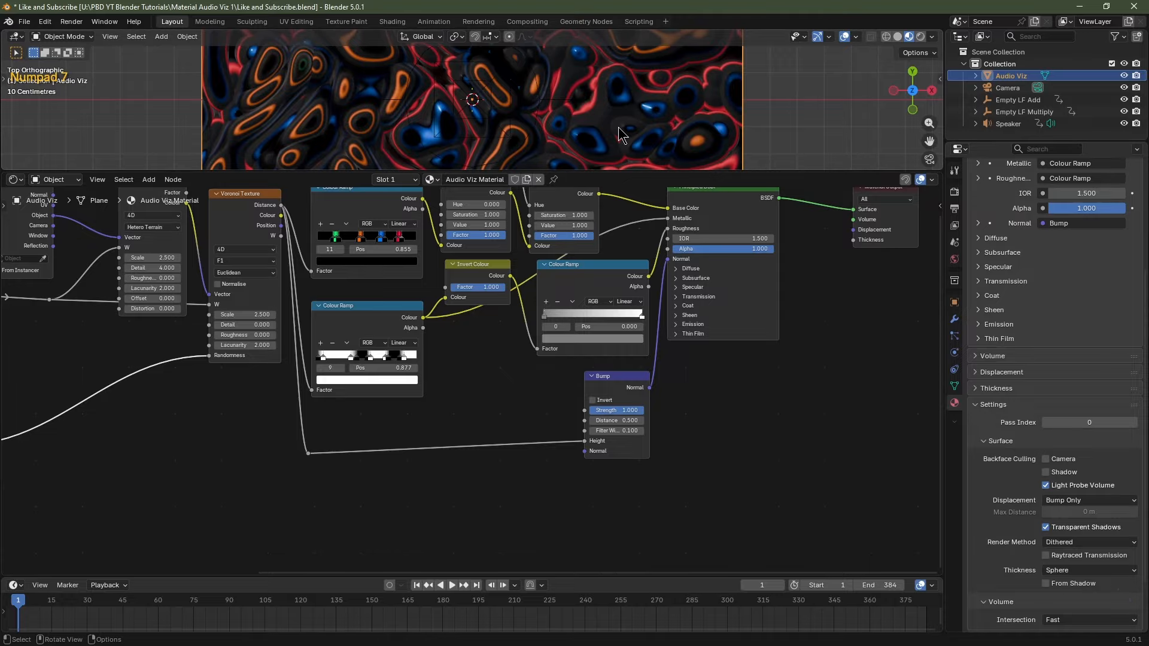
{"action": "middle_click_drag", "start_coordinate": [619, 127], "coordinate": [608, 106]}
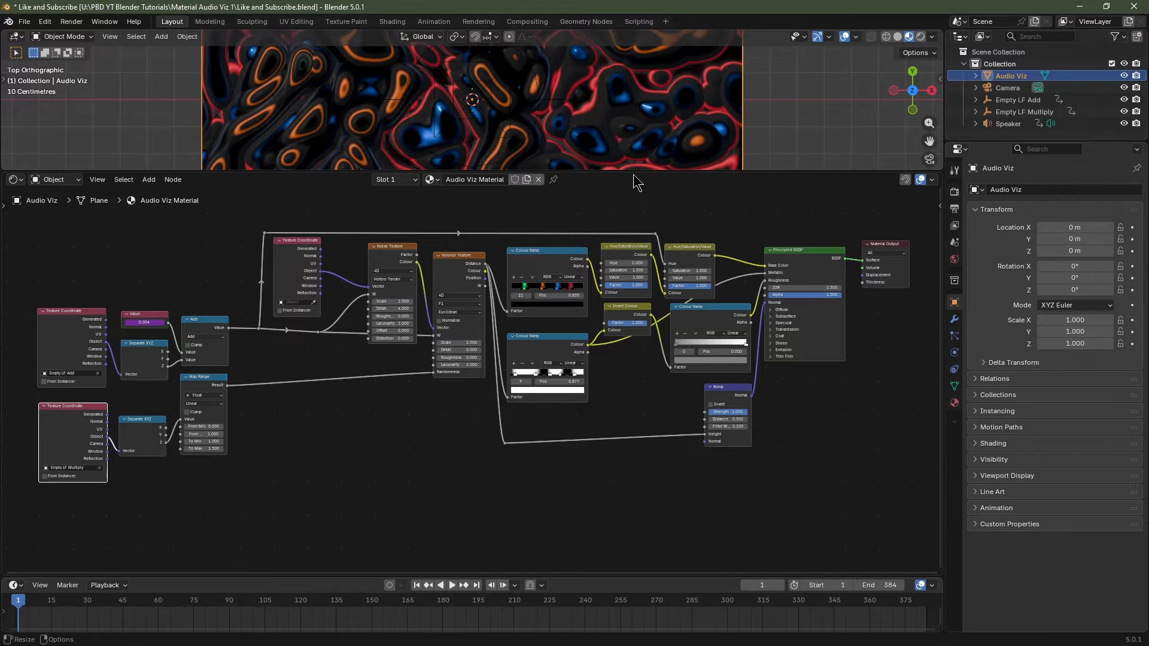
{"action": "left_click_drag", "start_coordinate": [636, 173], "coordinate": [637, 520]}
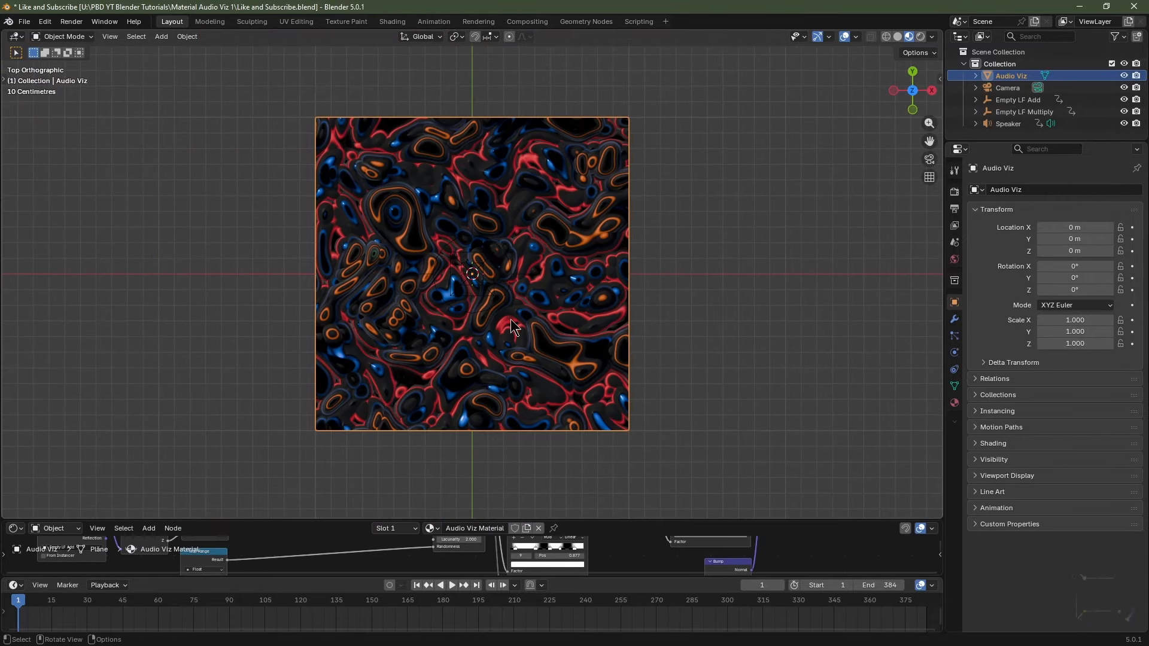
Add a Point light at location Y 1 m, Z 0.25 m, and return to top view.
{"action": "key", "text": "shift+a"}
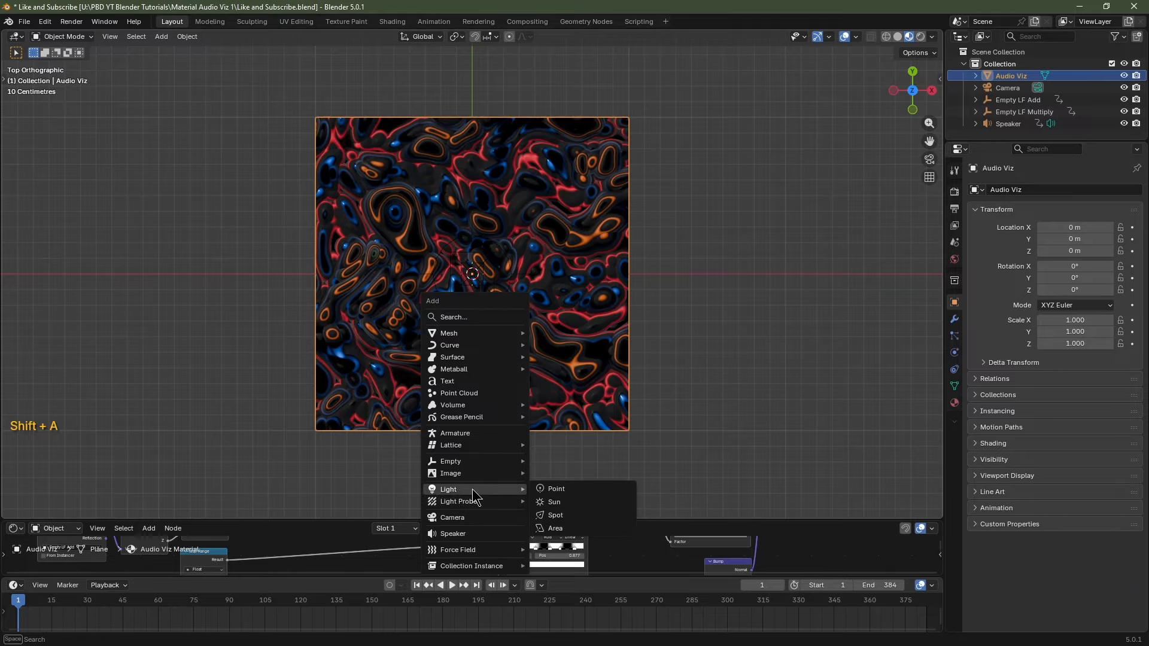
{"action": "left_click", "coordinate": [569, 492]}
{"action": "scroll", "coordinate": [488, 290], "scroll_direction": "up", "scroll_amount": 2}
{"action": "scroll", "coordinate": [488, 290], "scroll_direction": "down", "scroll_amount": 1}
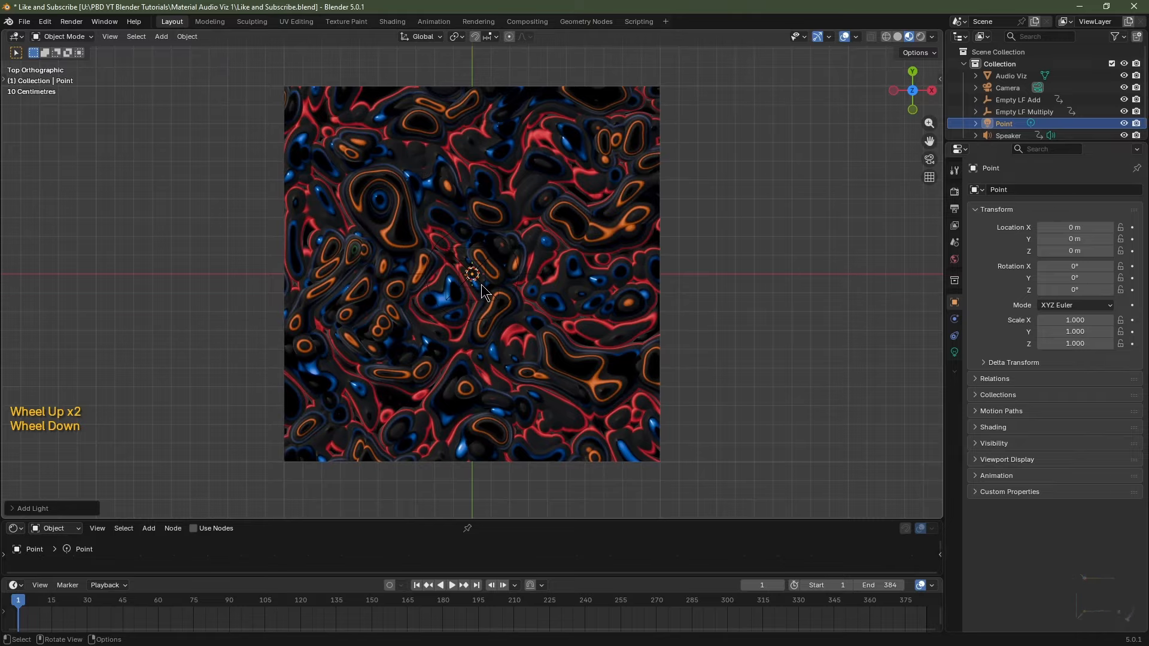
{"action": "left_click", "coordinate": [1074, 239]}
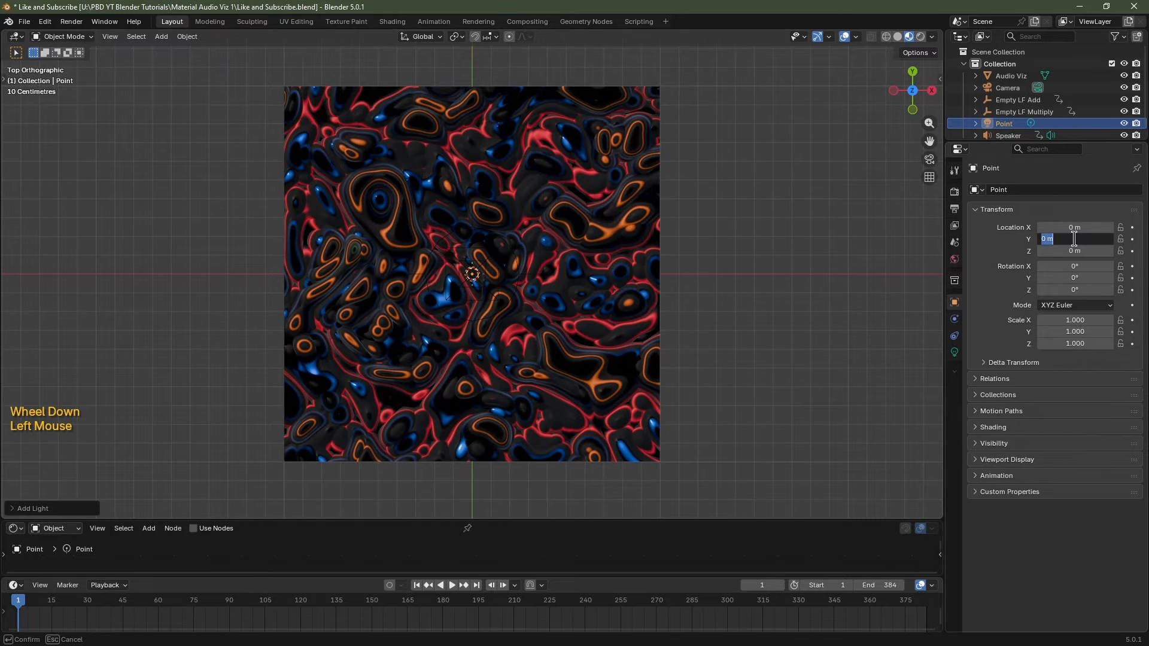
{"action": "type", "text": "1"}
{"action": "key", "text": "Return"}
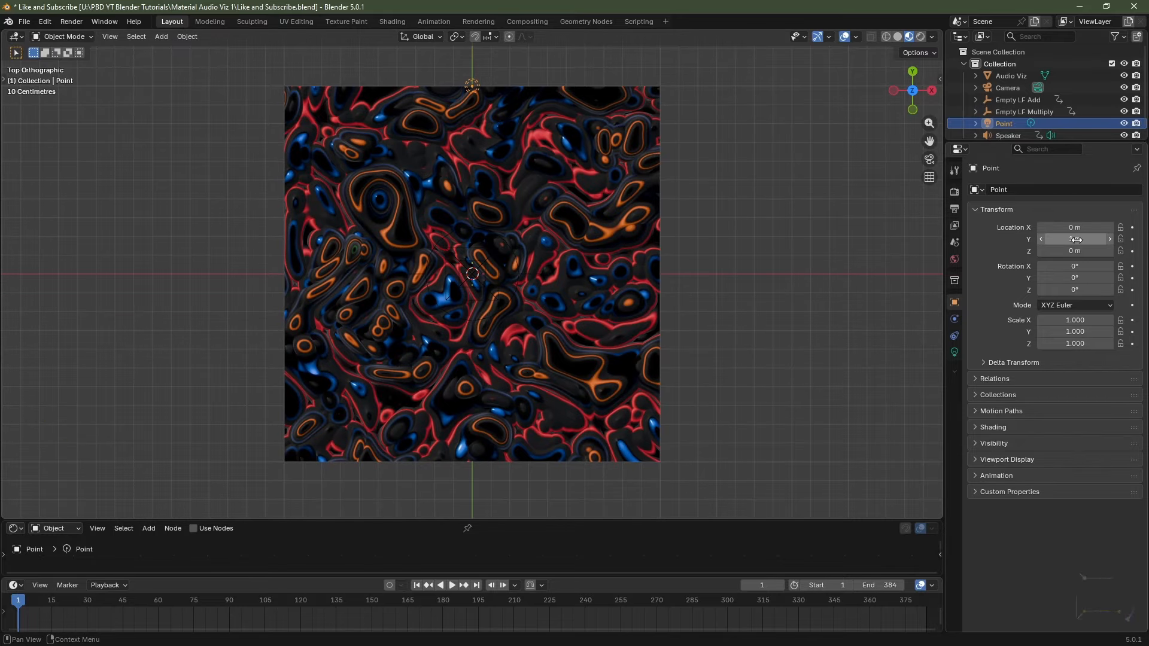
{"action": "left_click", "coordinate": [1076, 251]}
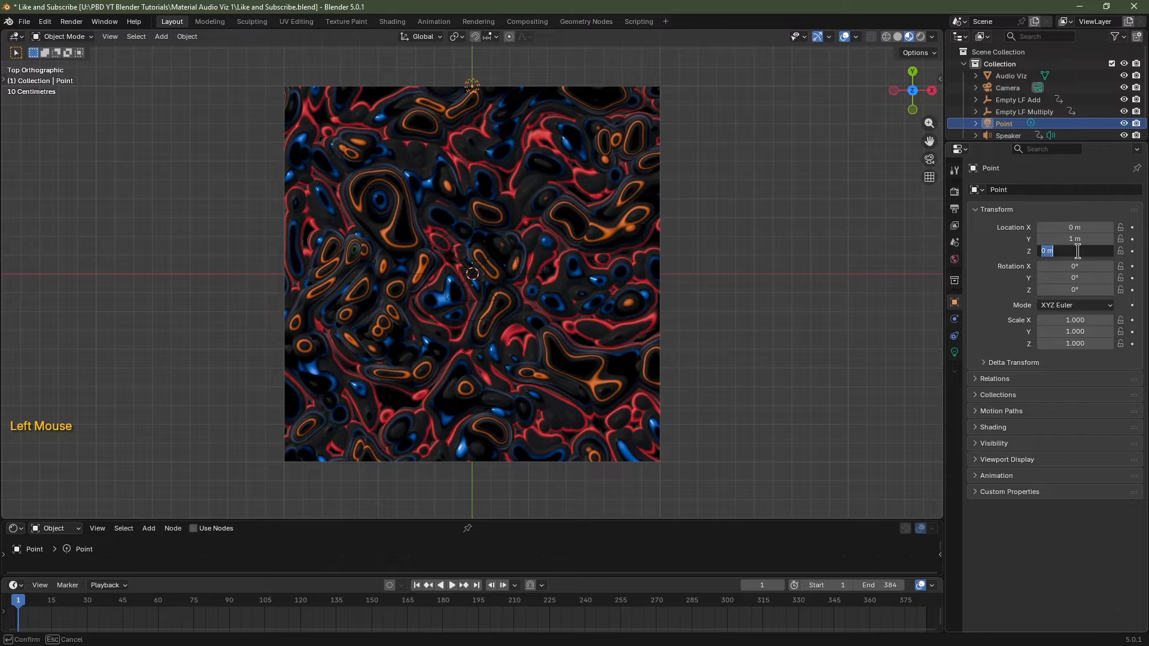
{"action": "type", "text": ".25"}
{"action": "key", "text": "Return"}
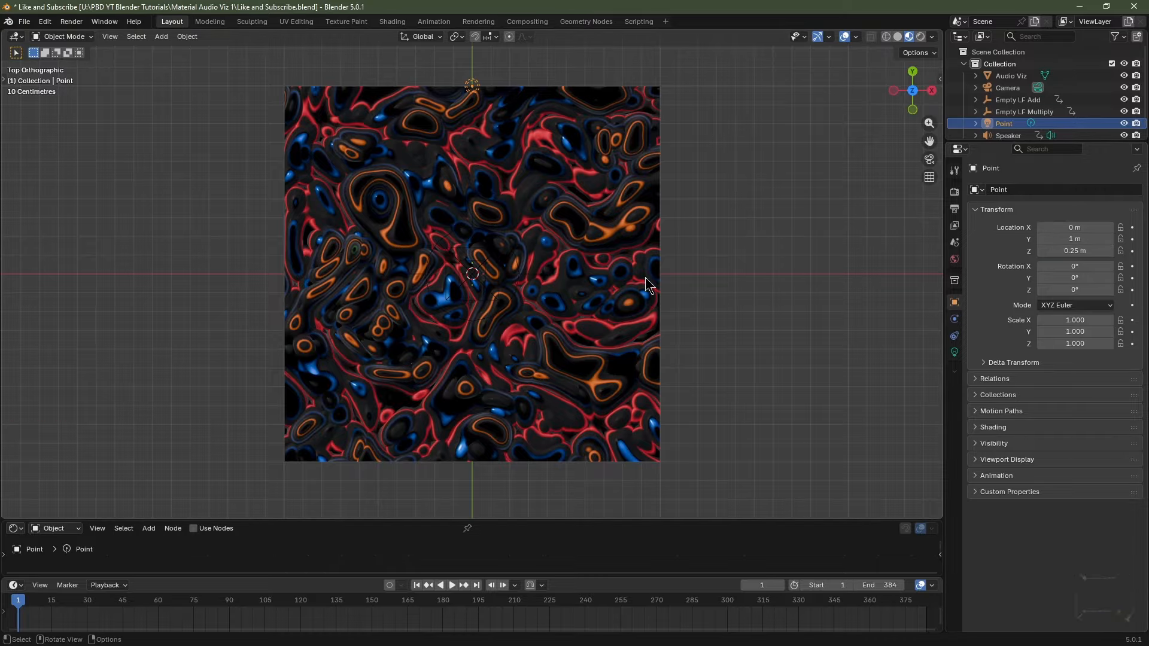
{"action": "key", "text": "KP_1"}
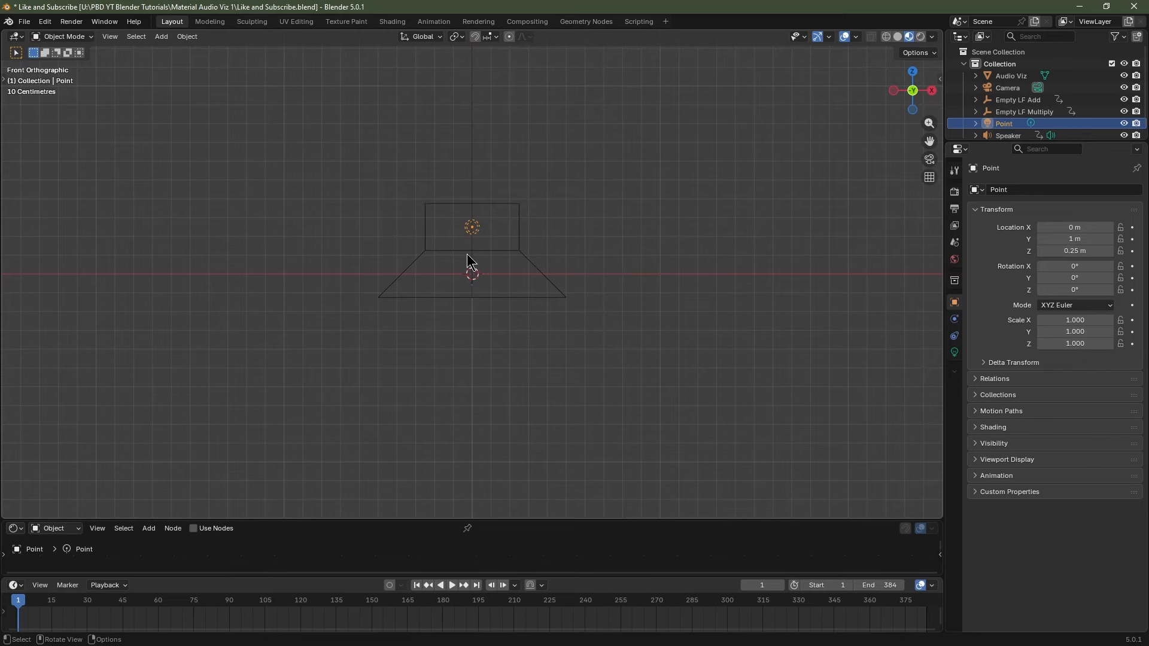
{"action": "key", "text": "KP_7"}
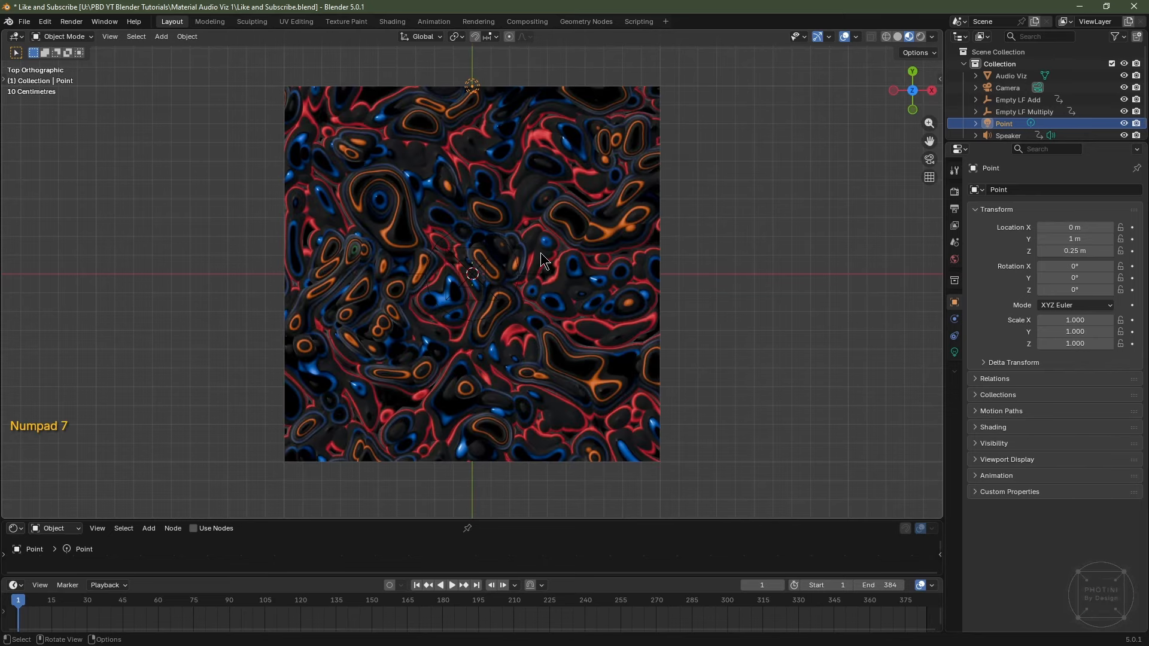
Switch to Rendered shading and set the World Strength to 0.
{"action": "left_click", "coordinate": [921, 37]}
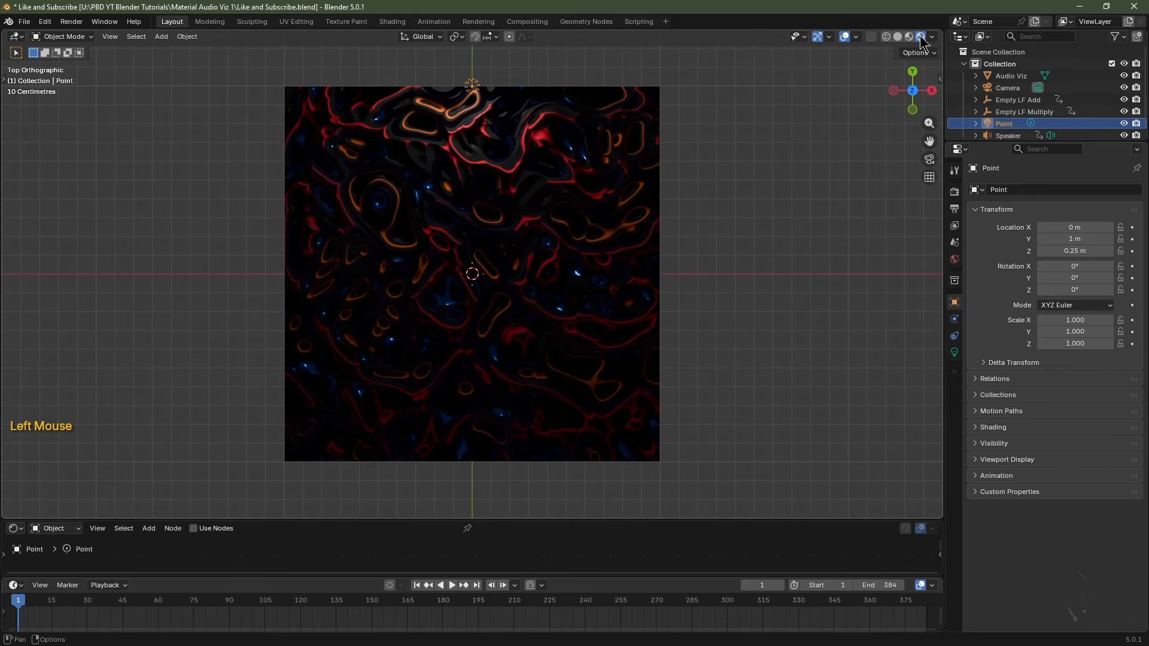
{"action": "left_click", "coordinate": [954, 259]}
{"action": "double_click", "coordinate": [1098, 271]}
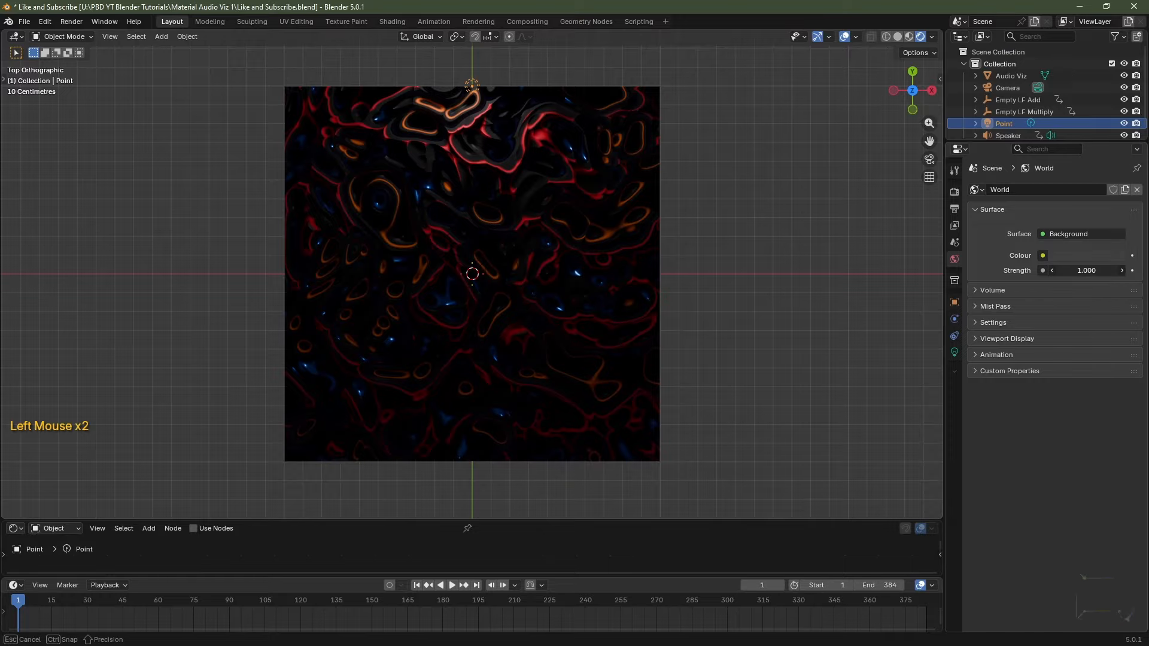
{"action": "type", "text": "0"}
{"action": "key", "text": "Return"}
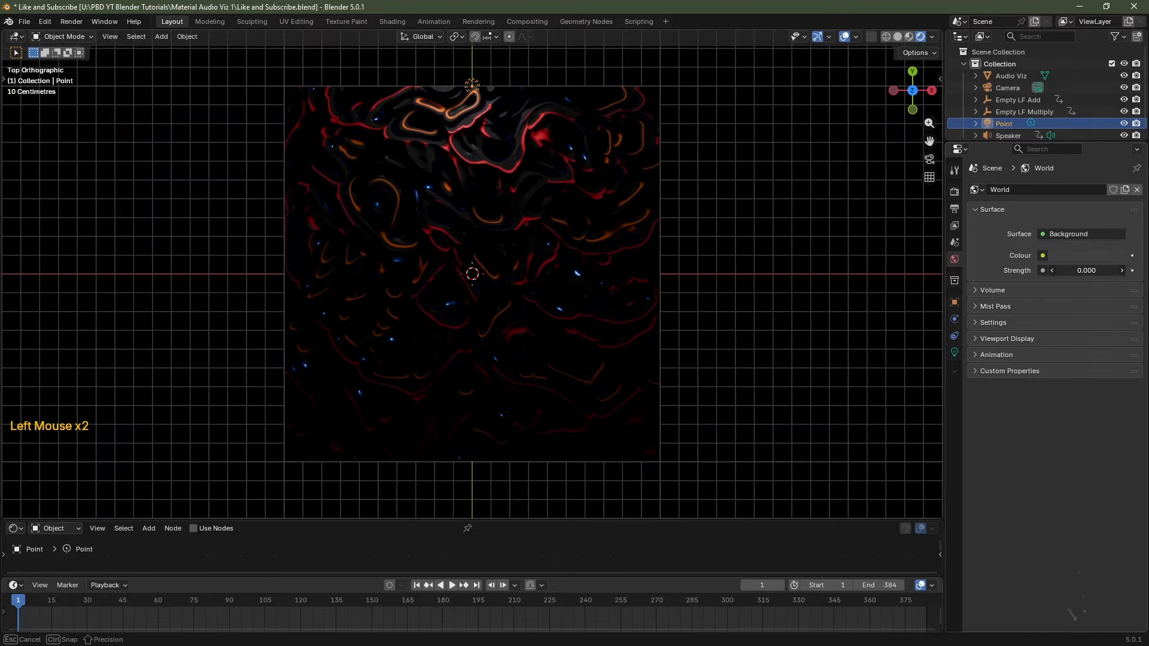
Make the Point light blue (#007BFF), Power 250, Radius 0.25 m, then duplicate it.
{"action": "left_click", "coordinate": [1009, 125]}
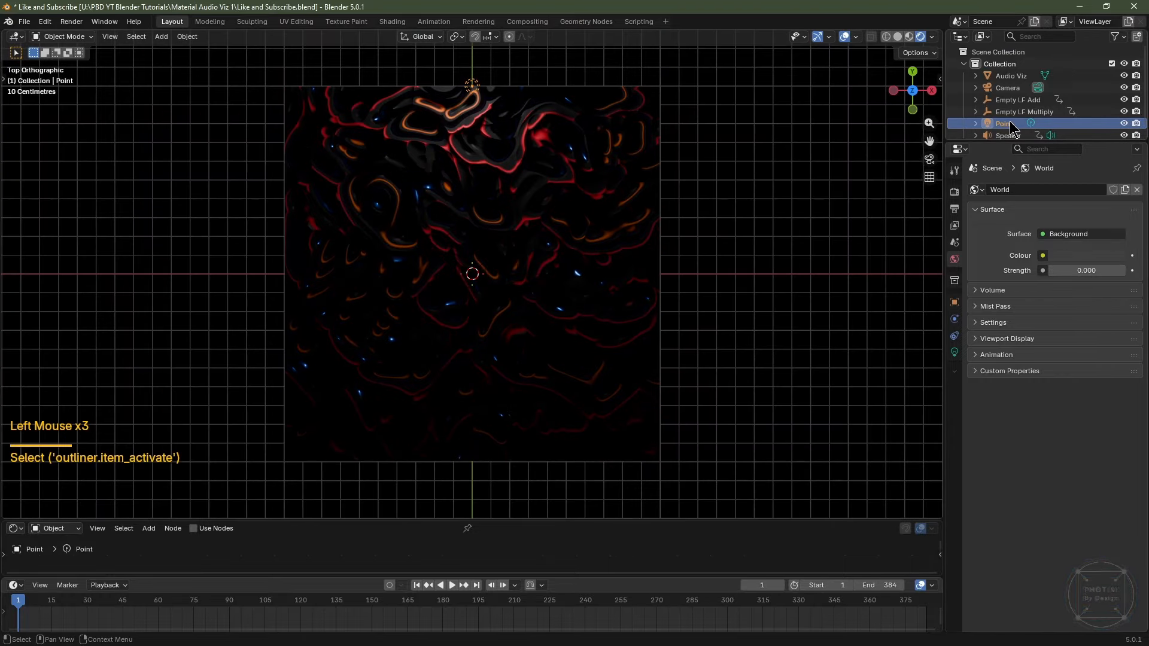
{"action": "left_click", "coordinate": [954, 353]}
{"action": "left_click", "coordinate": [1068, 273]}
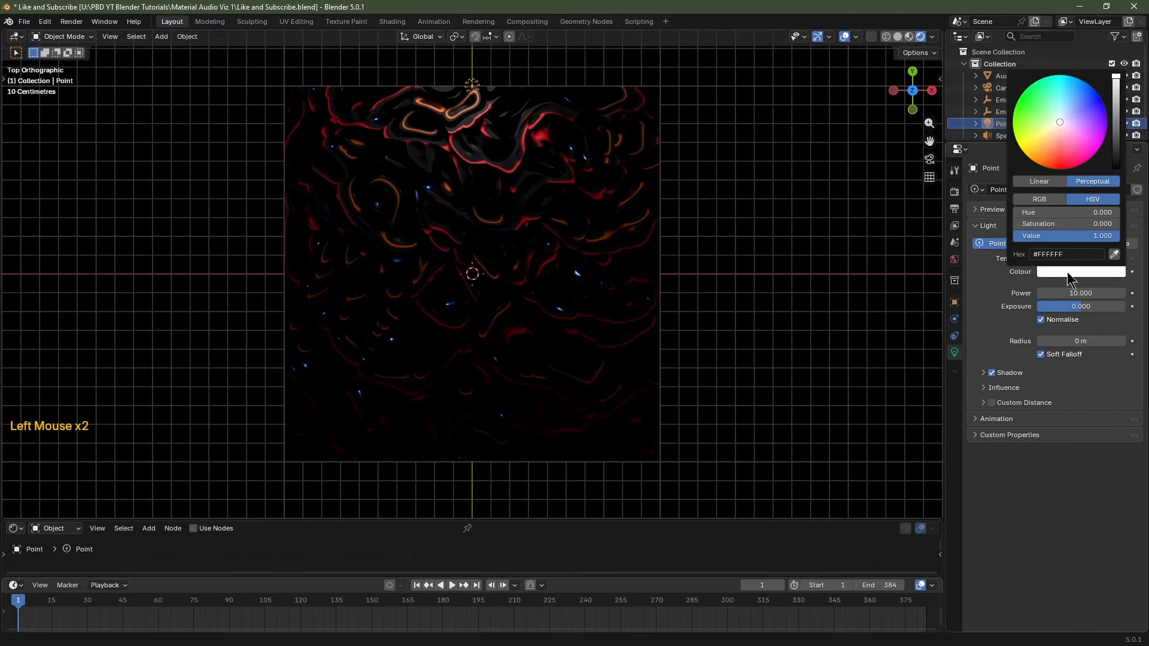
{"action": "left_click_drag", "start_coordinate": [1079, 120], "coordinate": [1080, 78]}
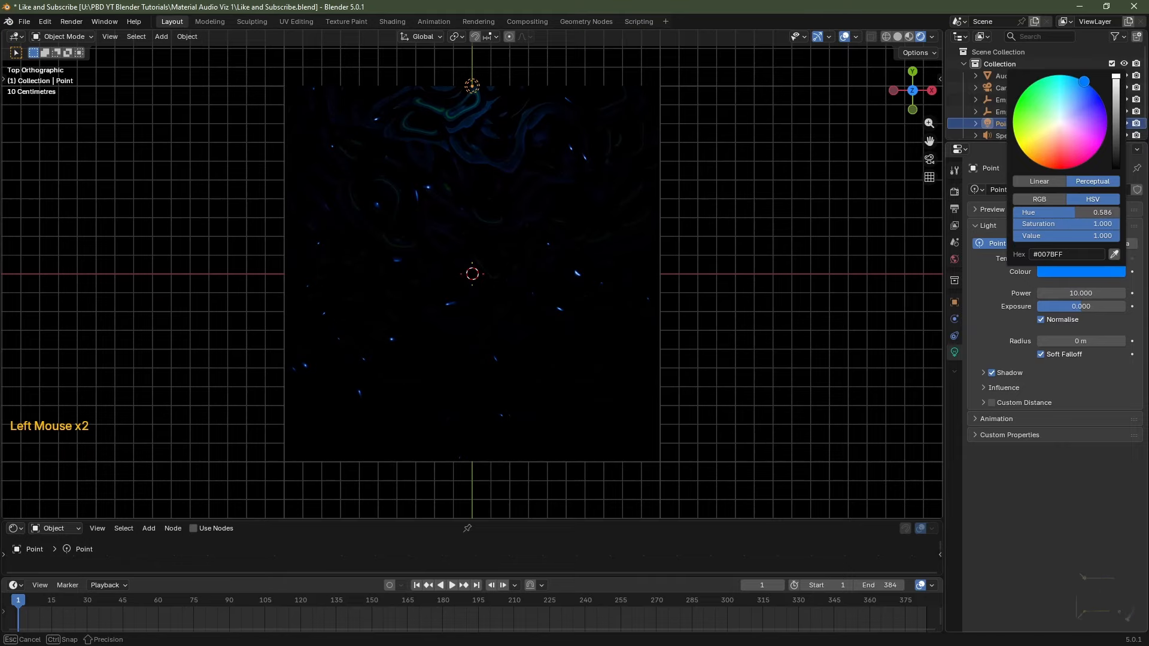
{"action": "left_click", "coordinate": [1075, 293]}
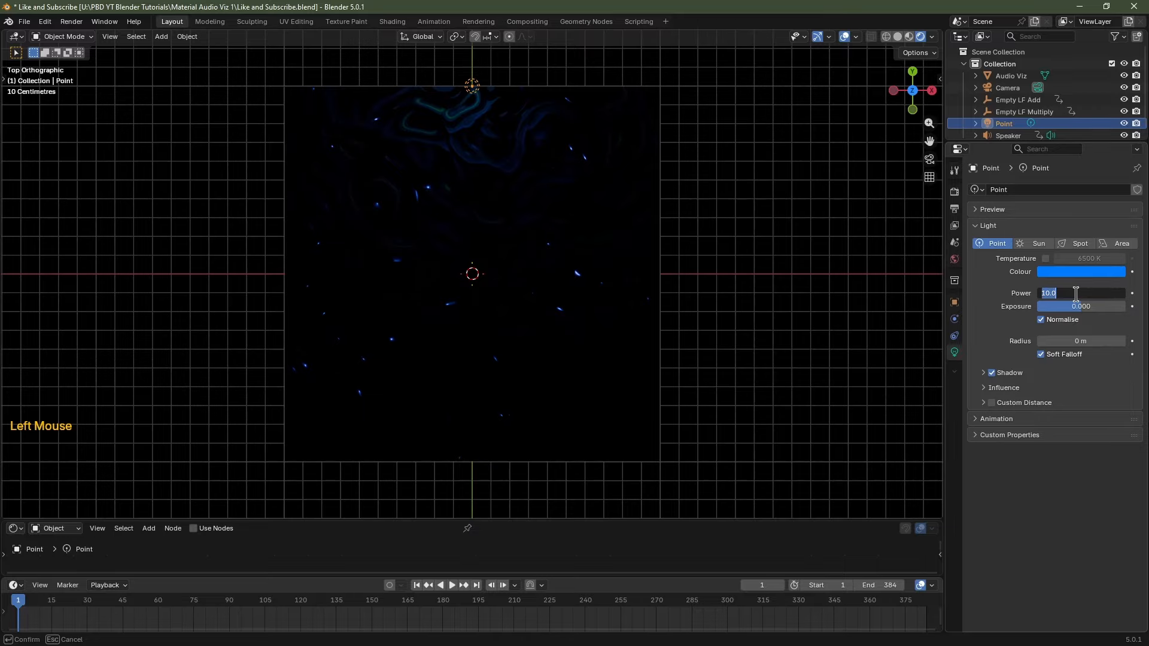
{"action": "type", "text": "250"}
{"action": "key", "text": "Return"}
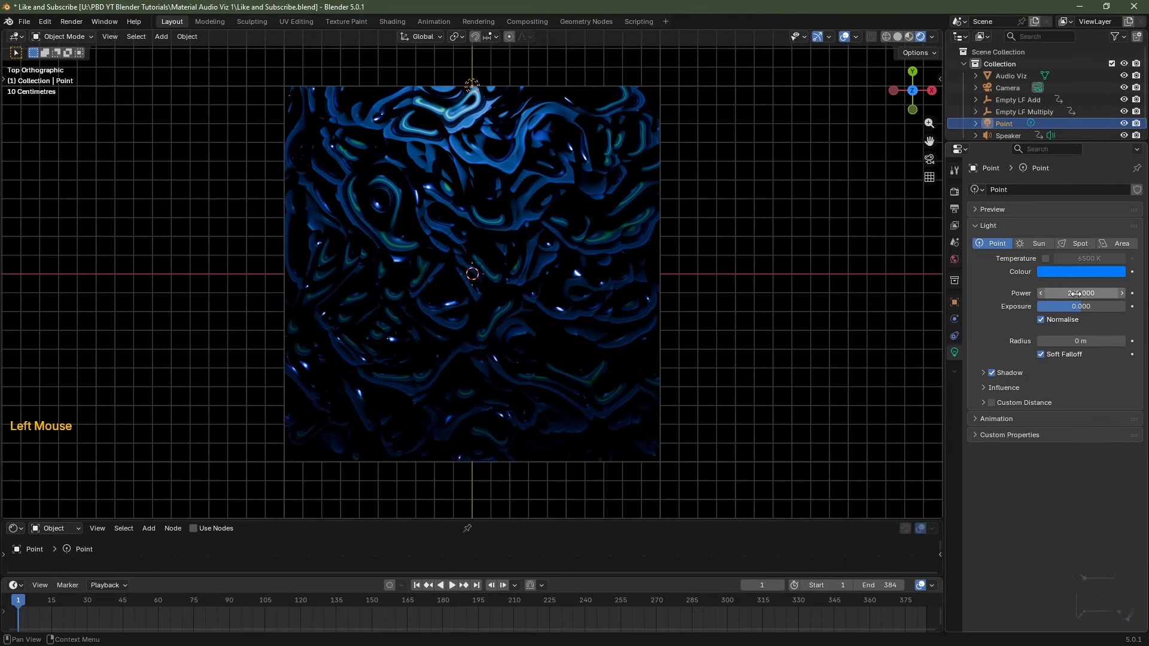
{"action": "left_click", "coordinate": [1081, 341]}
{"action": "type", "text": "5"}
{"action": "key", "text": "Return"}
{"action": "key", "text": "ctrl+z"}
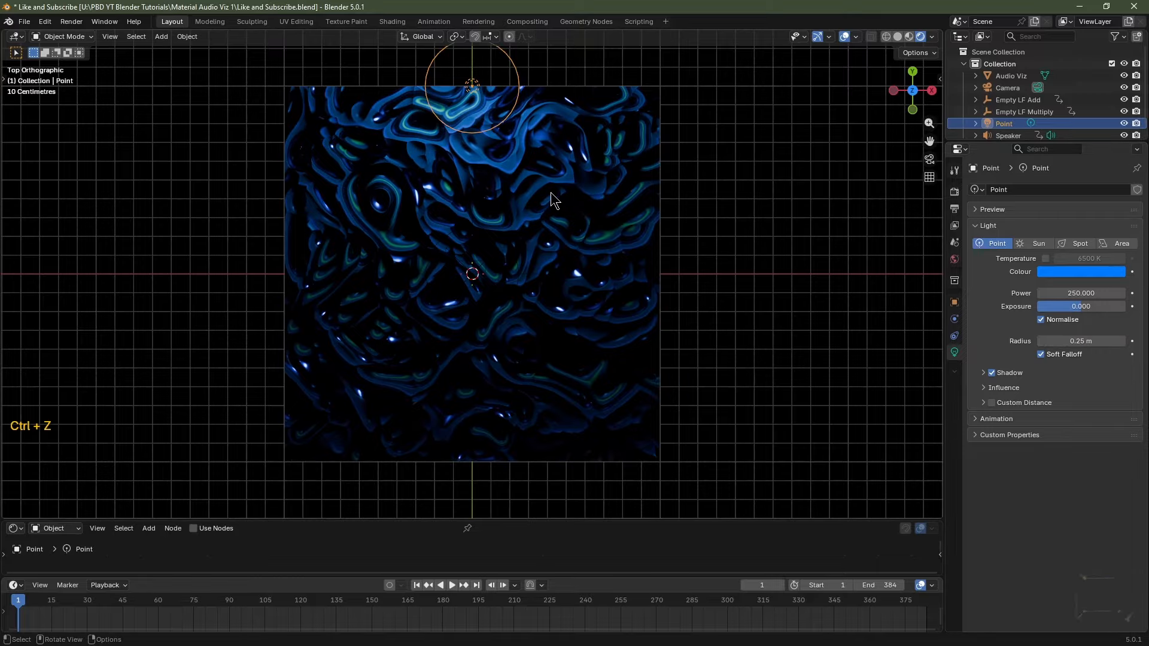
{"action": "key", "text": "shift+d"}
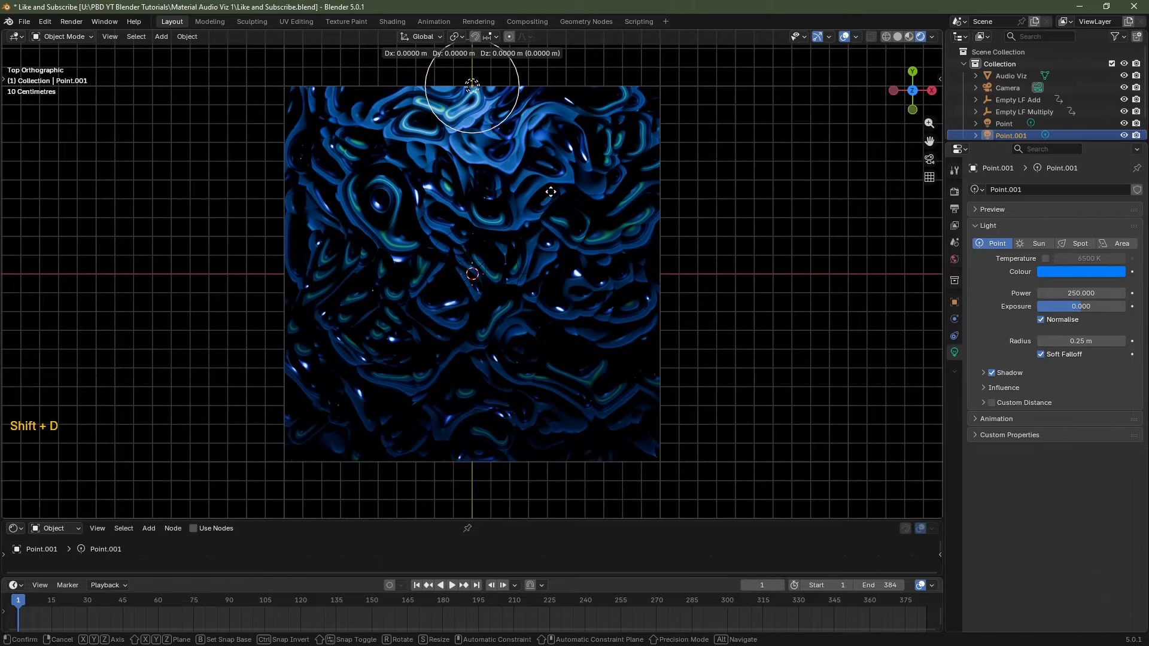
Move the duplicate Point.001 light 1.3 m down along Y to the plane's bottom edge.
{"action": "key", "text": "Escape"}
{"action": "key", "text": "g"}
{"action": "key", "text": "y"}
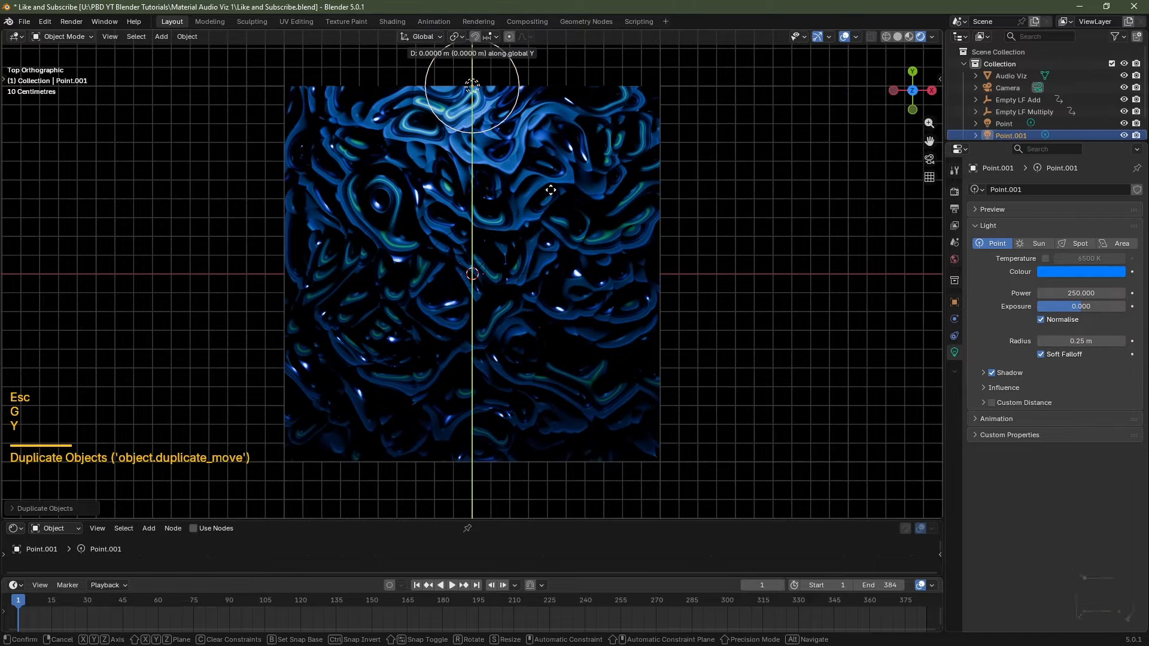
{"action": "key", "text": "ctrl"}
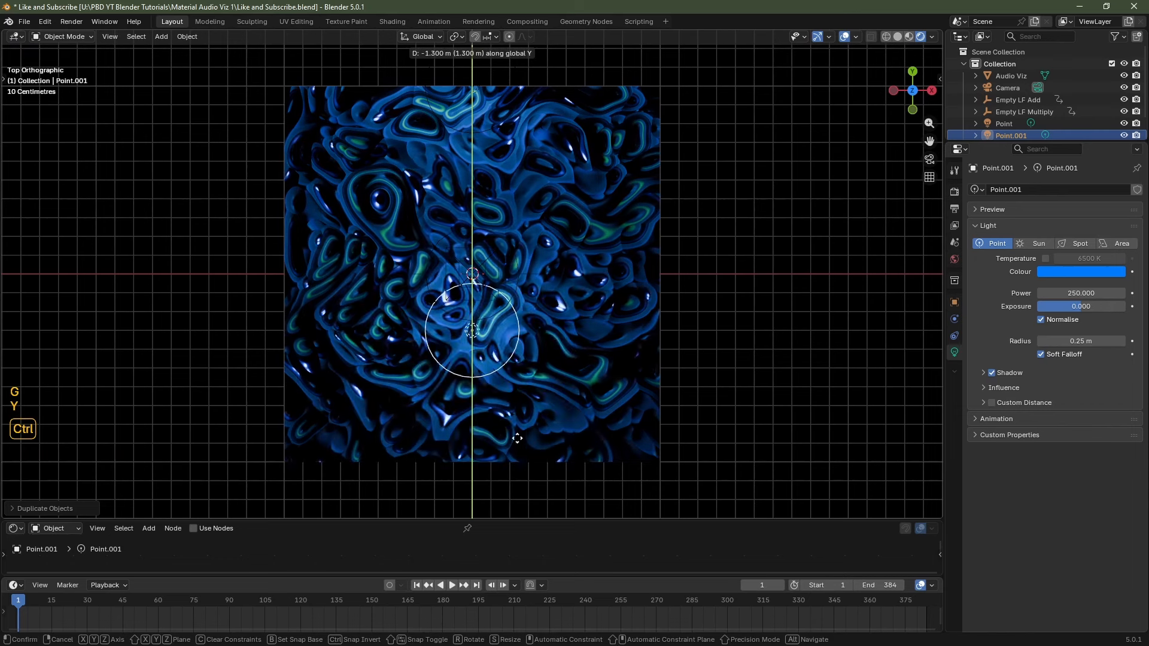
{"action": "left_click", "coordinate": [521, 81], "text": "ctrl"}
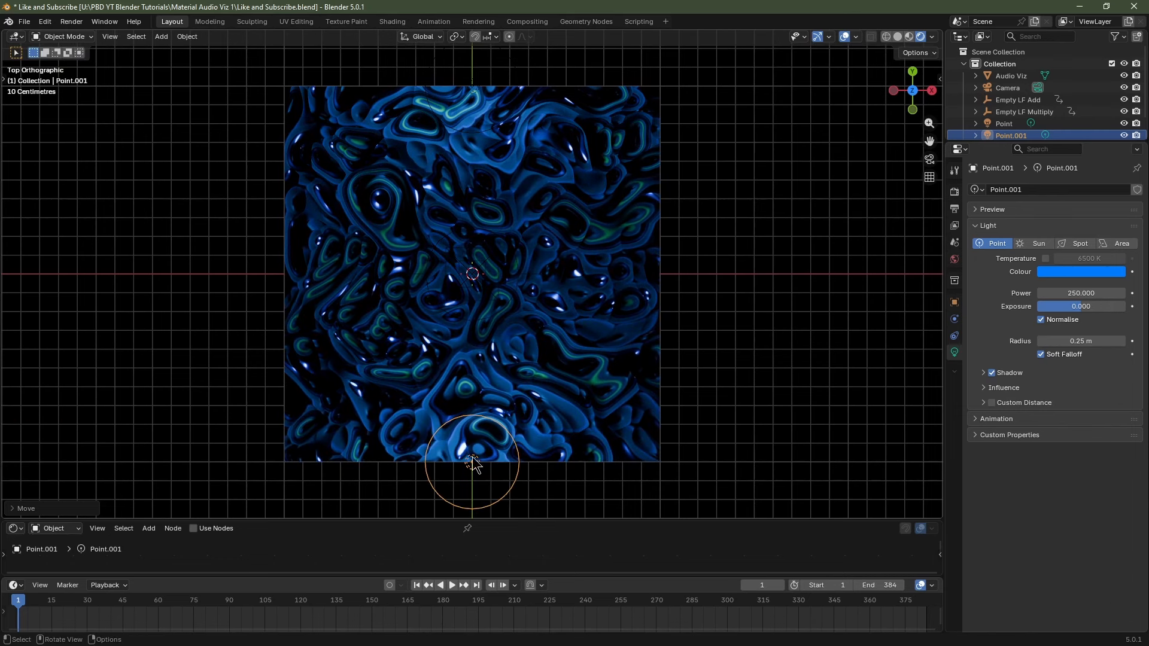
Revert the Point.001 light's colour to orange.
{"action": "left_click", "coordinate": [1065, 273]}
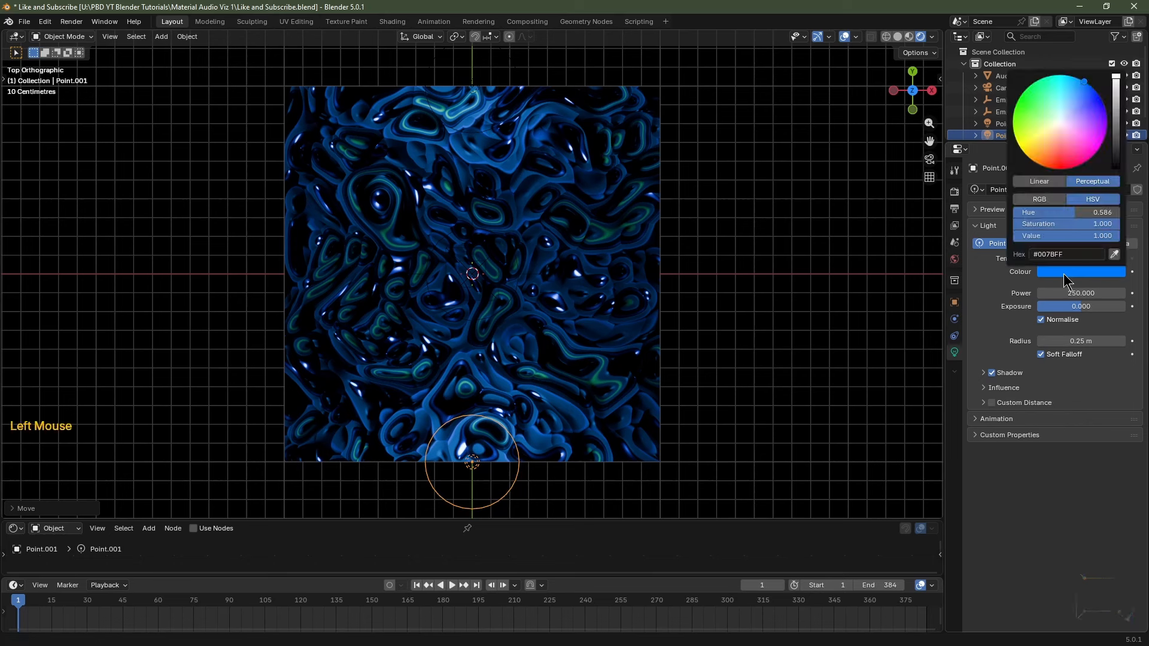
{"action": "key", "text": "ctrl+z"}
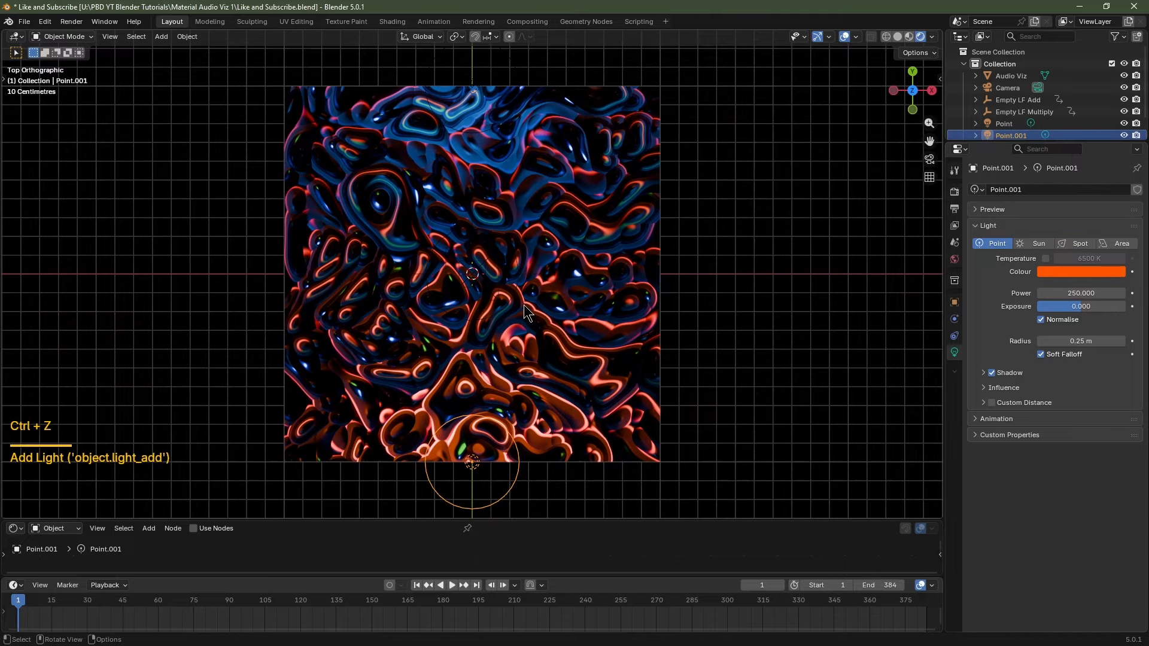
{"action": "key", "text": "shift+a"}
Add a centred Point light at Z 2 m with Power 1000 and radius 2 m.
{"action": "mouse_move", "coordinate": [524, 308]}
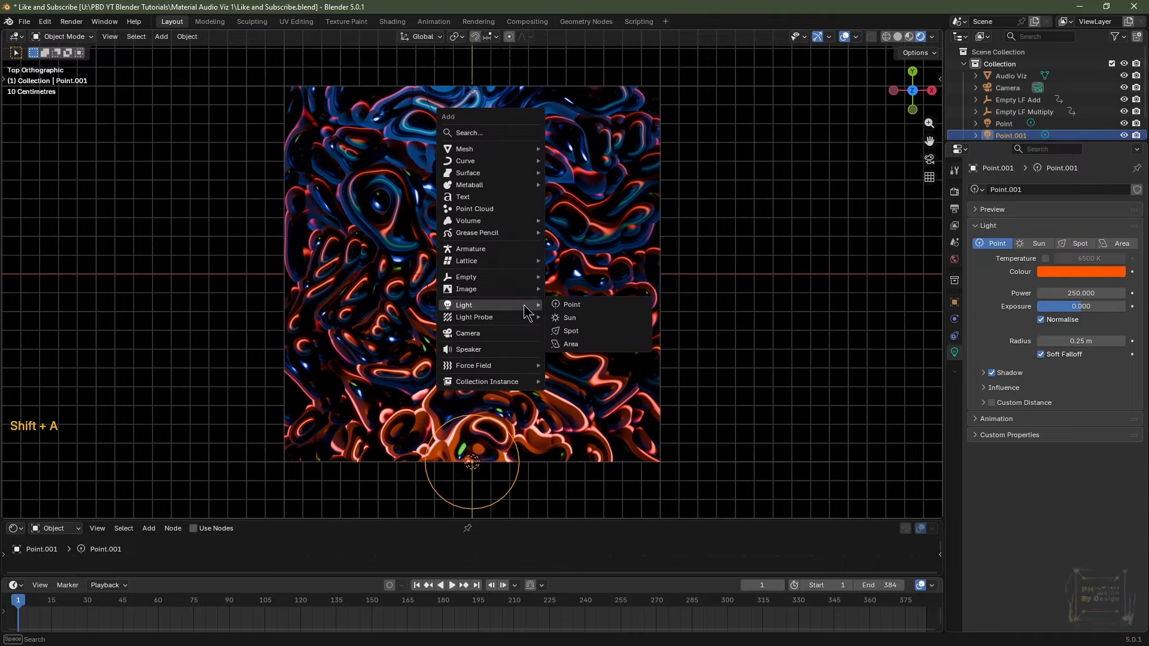
{"action": "left_click", "coordinate": [562, 304]}
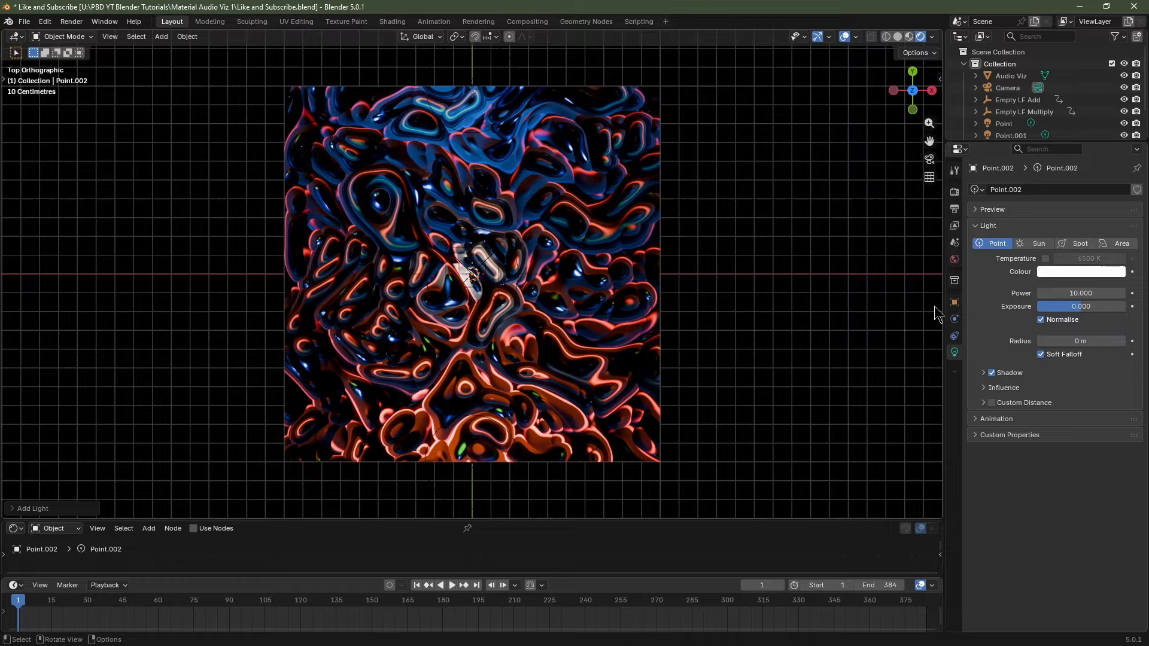
{"action": "left_click", "coordinate": [954, 302]}
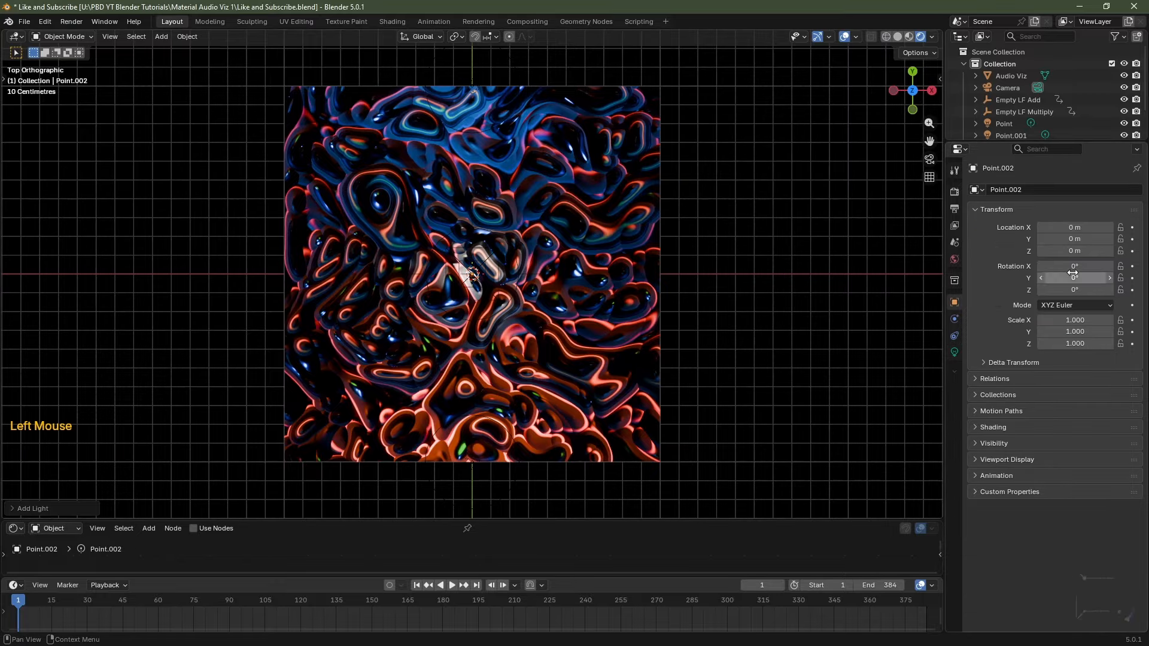
{"action": "double_click", "coordinate": [1073, 251]}
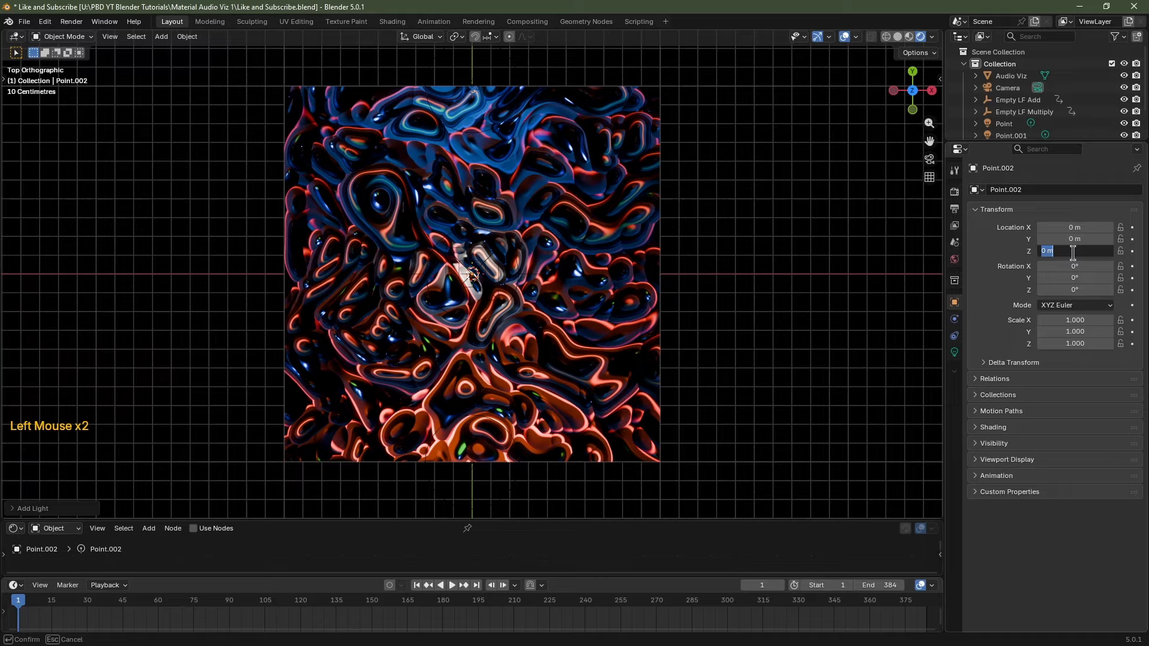
{"action": "type", "text": "2"}
{"action": "key", "text": "Return"}
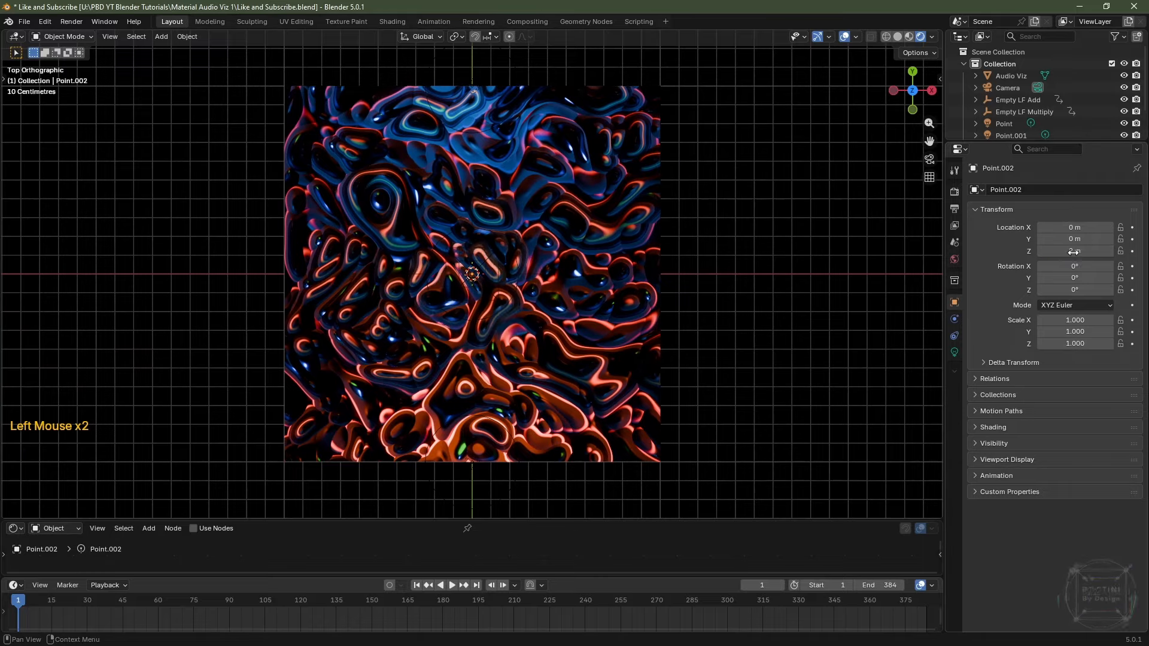
{"action": "left_click", "coordinate": [955, 353]}
{"action": "double_click", "coordinate": [1083, 293]}
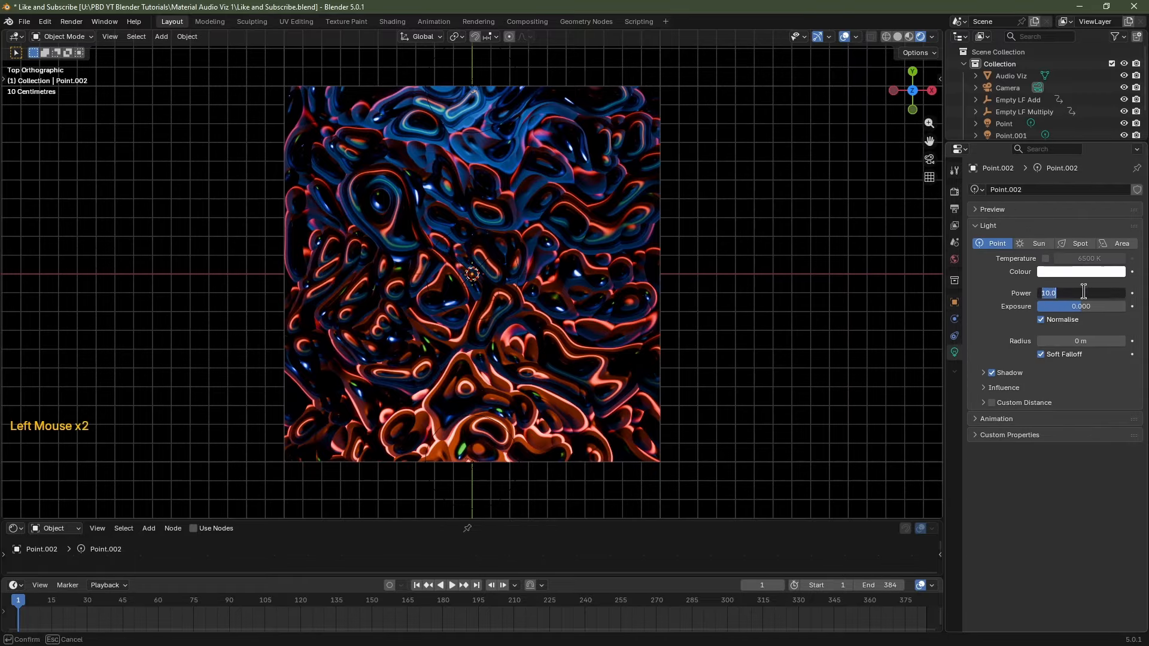
{"action": "type", "text": "100"}
{"action": "key", "text": "Return"}
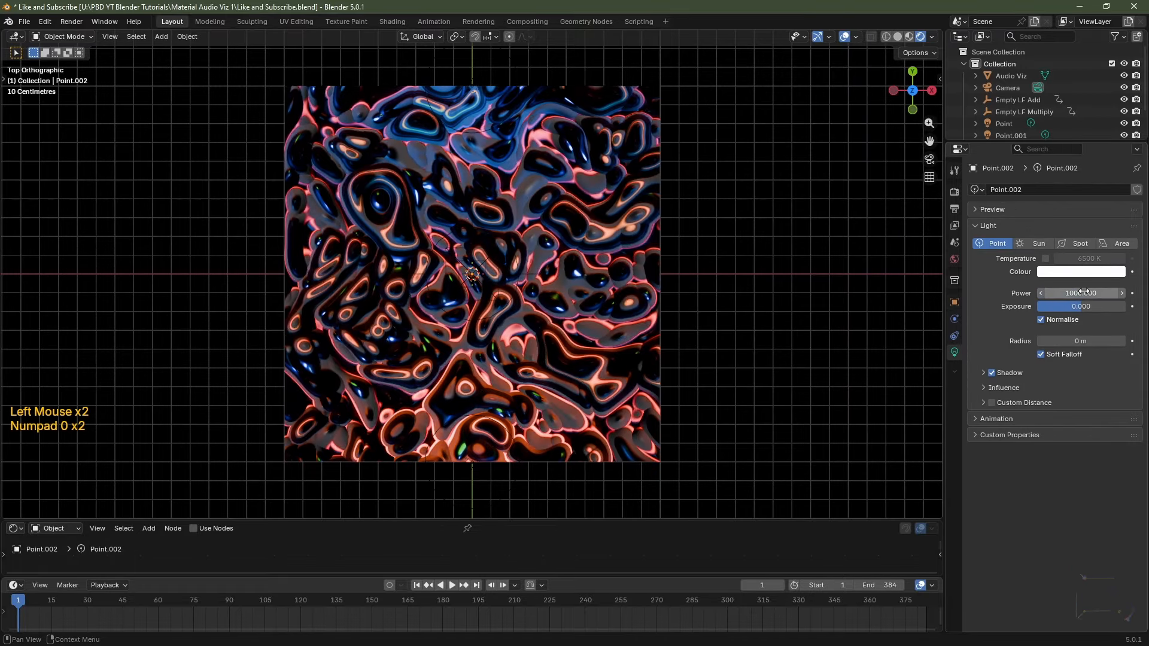
{"action": "left_click", "coordinate": [1083, 340]}
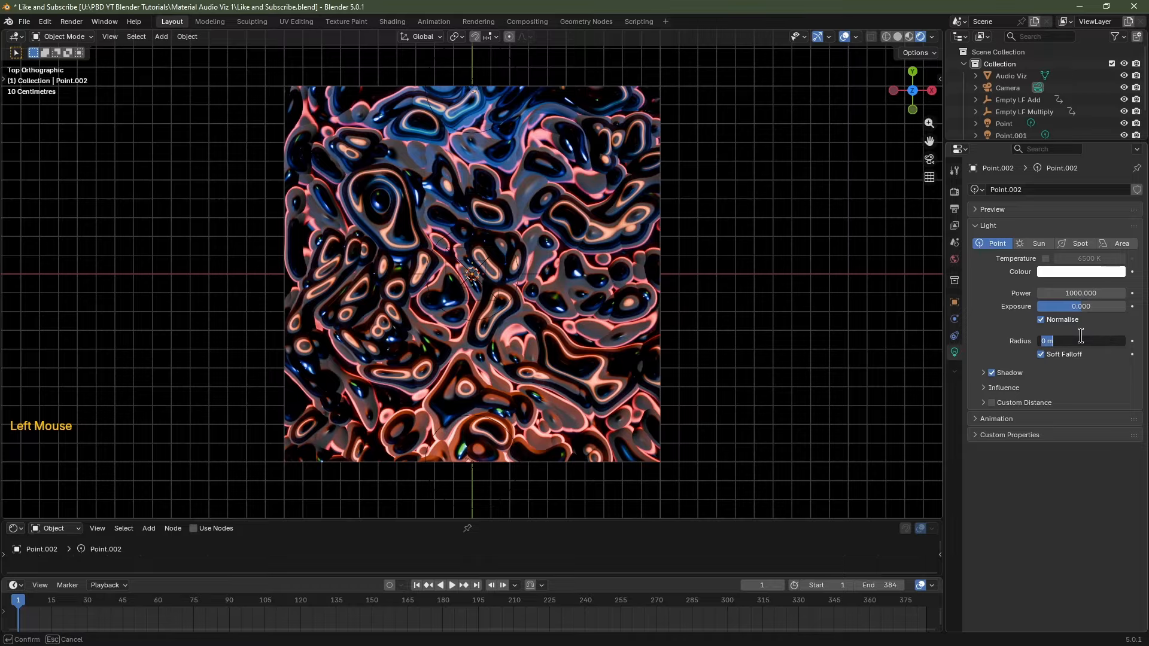
{"action": "type", "text": "2"}
{"action": "key", "text": "Return"}
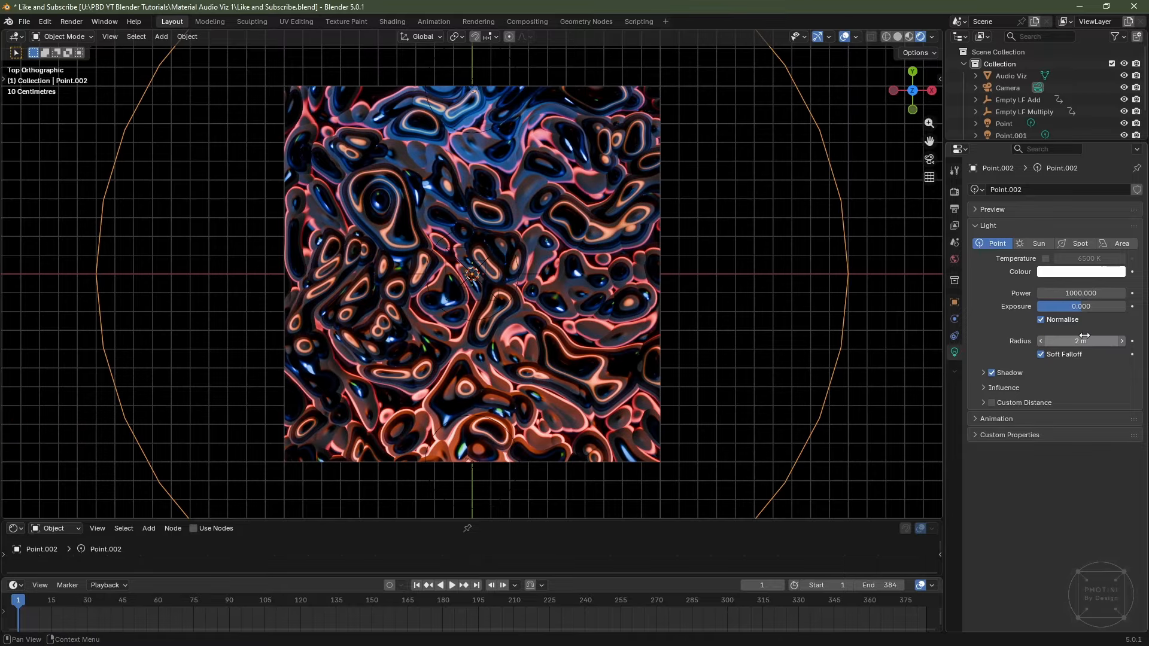
Raise the new light to Z 5 m, shrink its radius to 1 m, and frame the plane from above.
{"action": "left_click", "coordinate": [954, 302]}
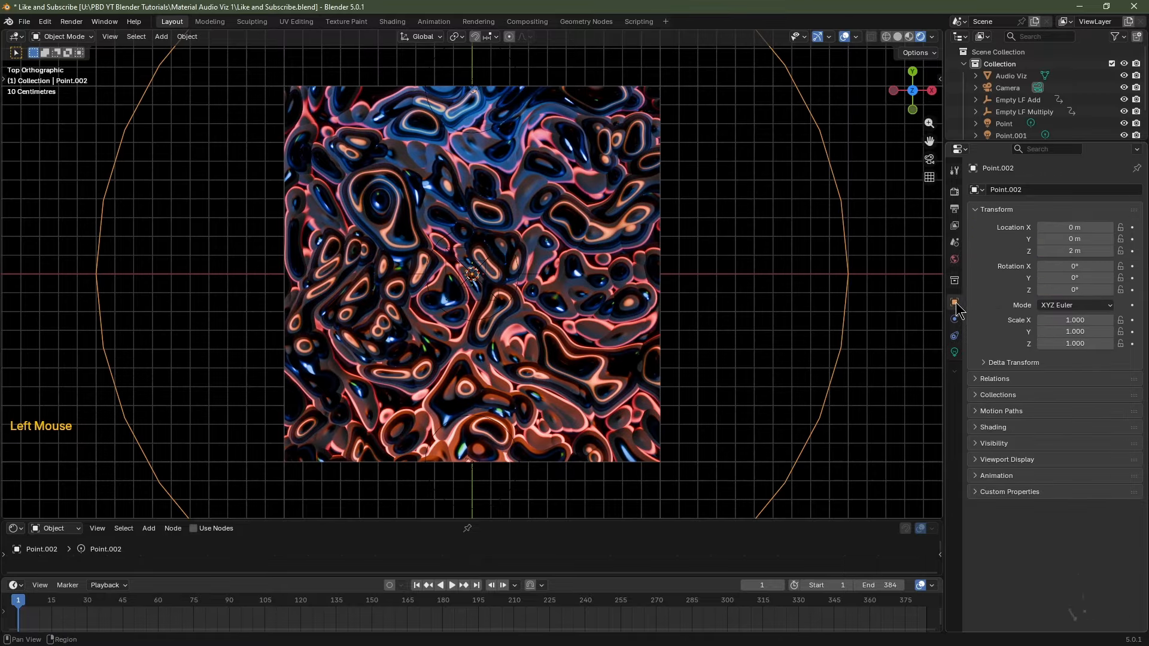
{"action": "double_click", "coordinate": [1068, 251]}
{"action": "type", "text": "5"}
{"action": "key", "text": "Return"}
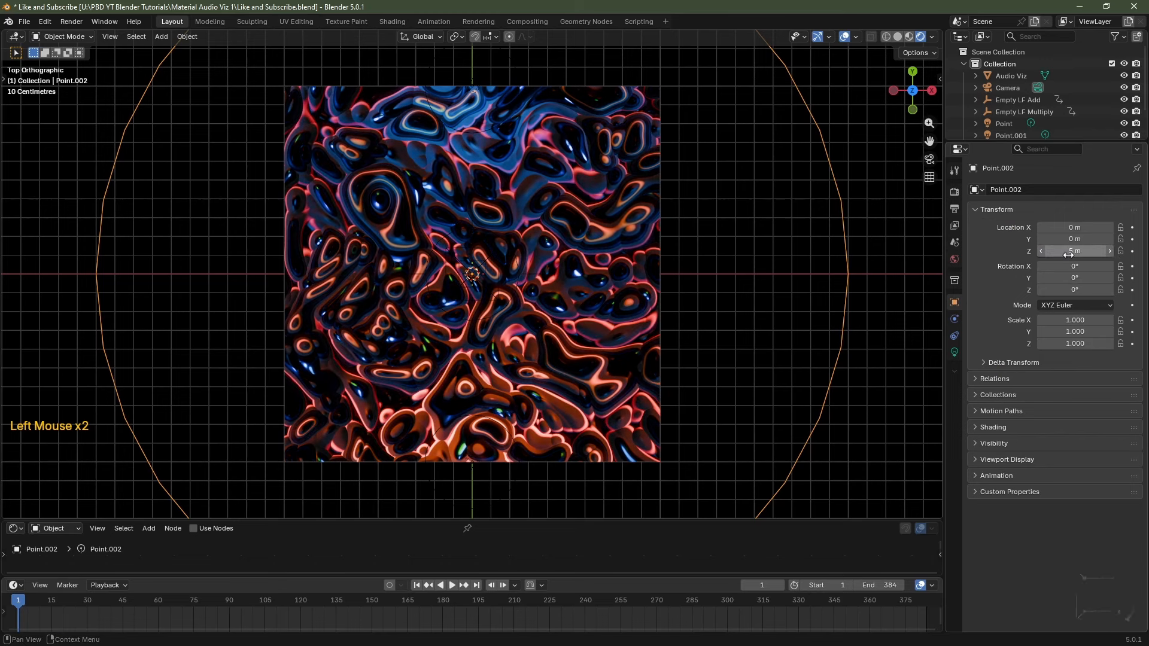
{"action": "left_click", "coordinate": [955, 352]}
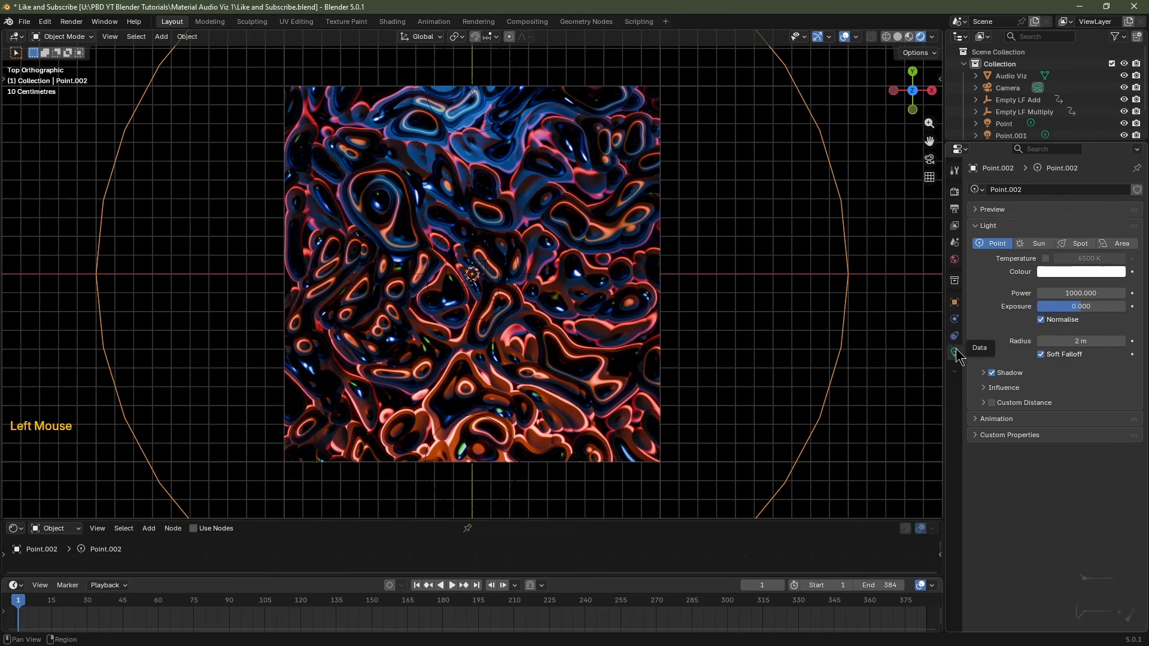
{"action": "double_click", "coordinate": [1092, 340]}
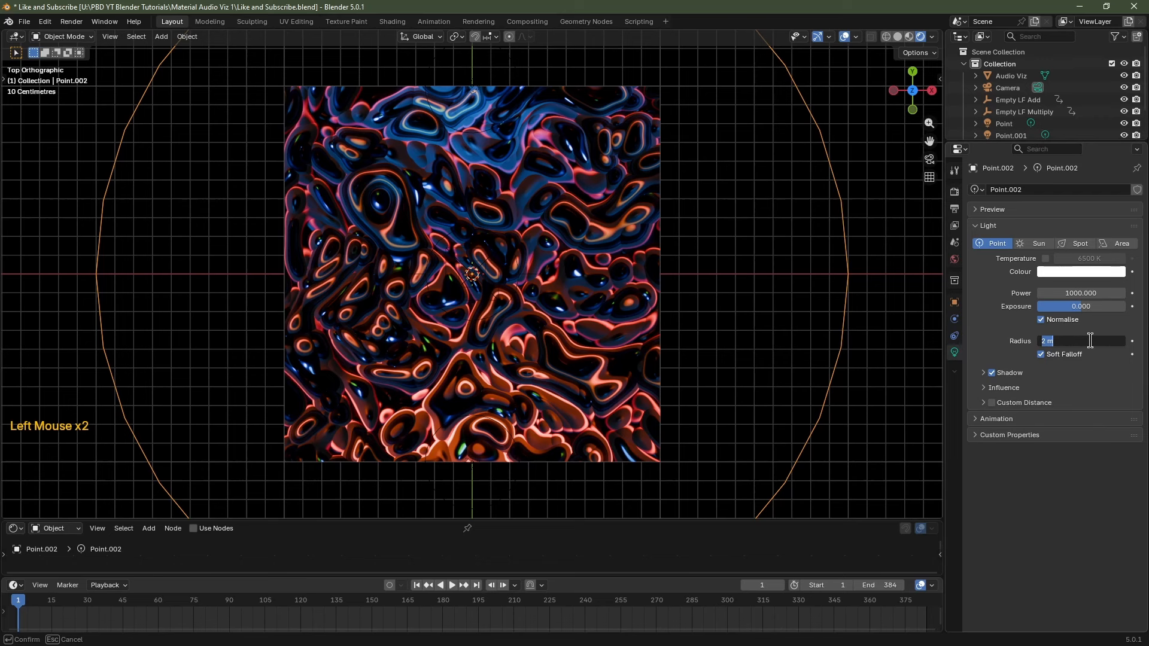
{"action": "key", "text": "Return"}
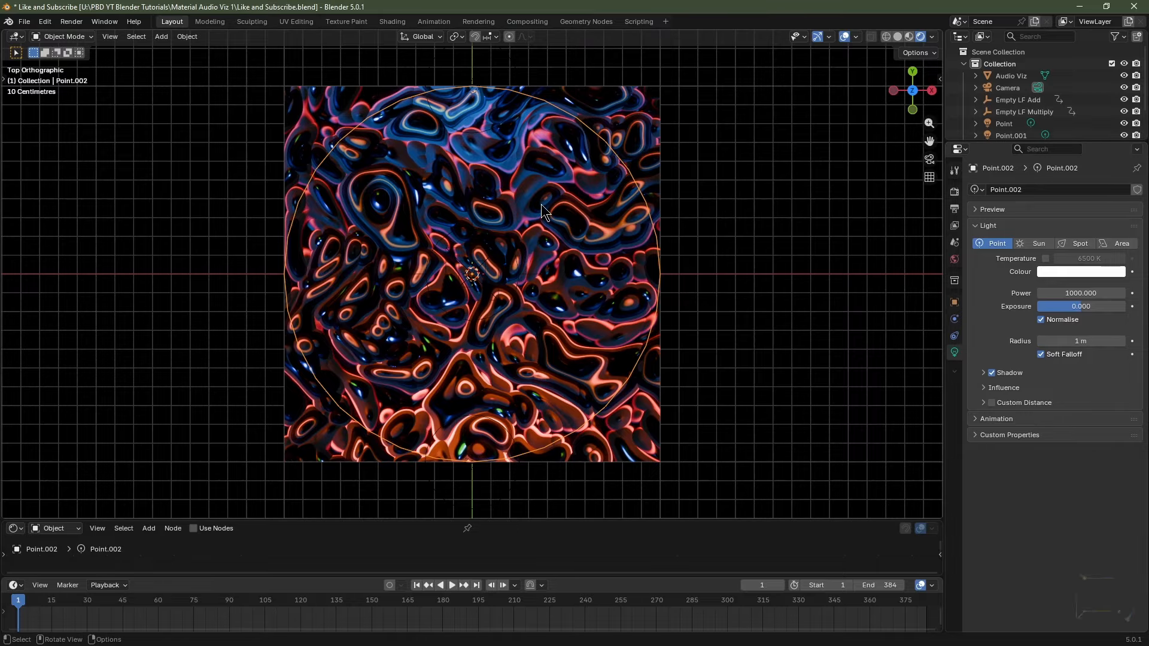
{"action": "left_click", "coordinate": [541, 207]}
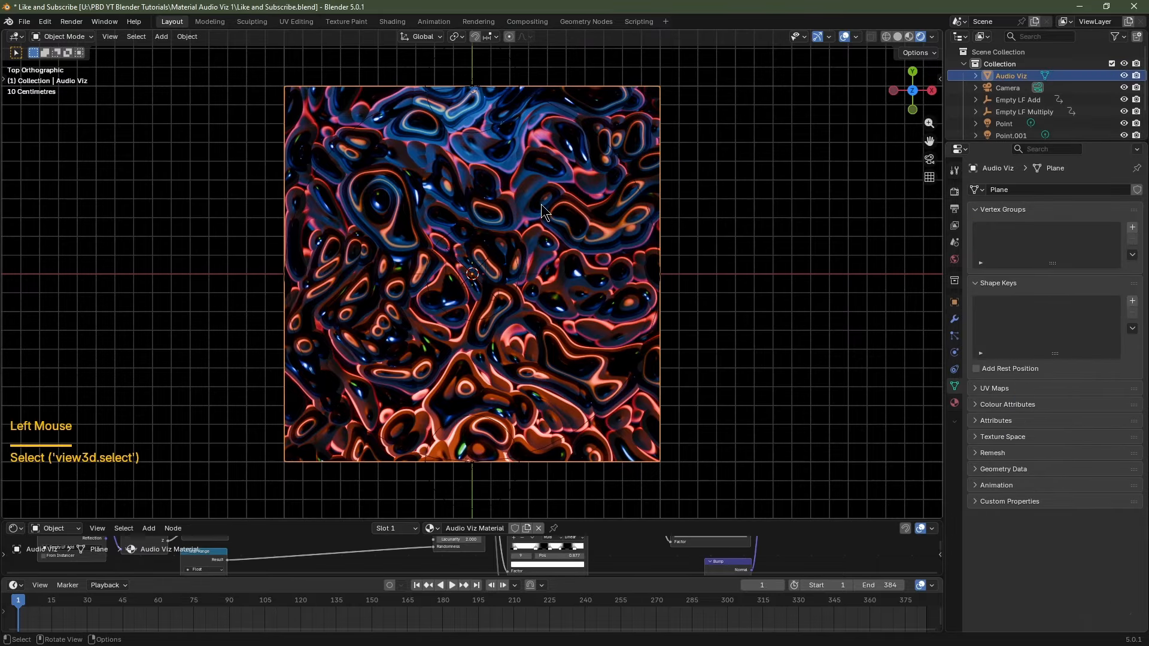
{"action": "key", "text": "KP_7"}
{"action": "key", "text": "KP_Decimal"}
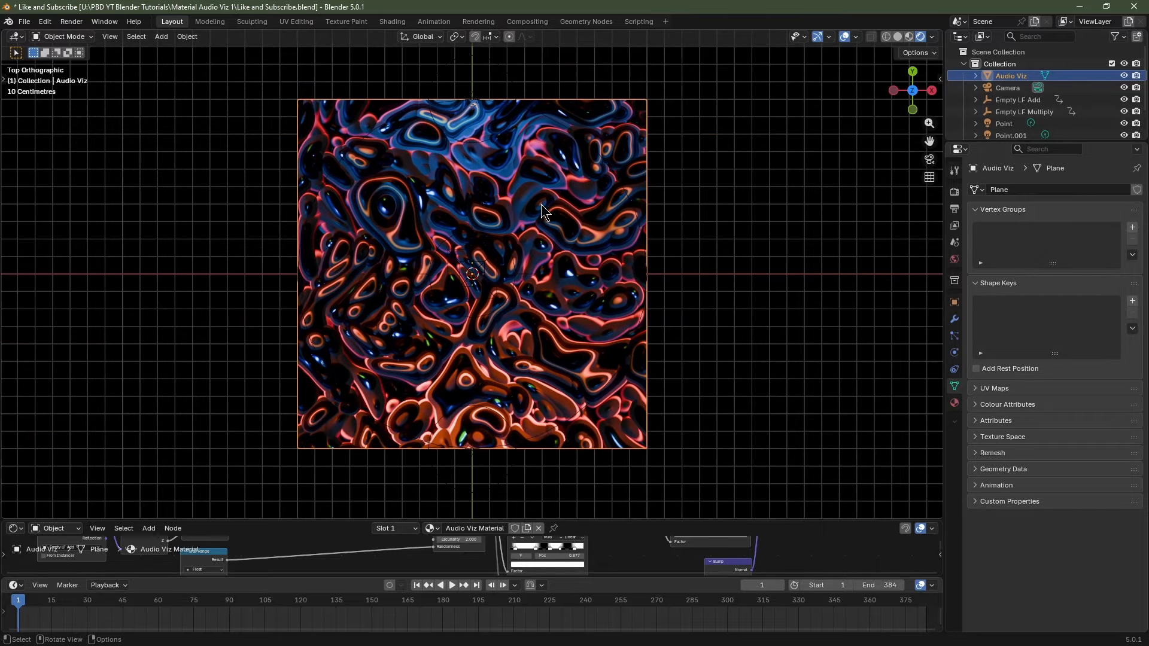
Align the camera to the top-down view and give it a 70 mm focal length.
{"action": "key", "text": "ctrl+alt"}
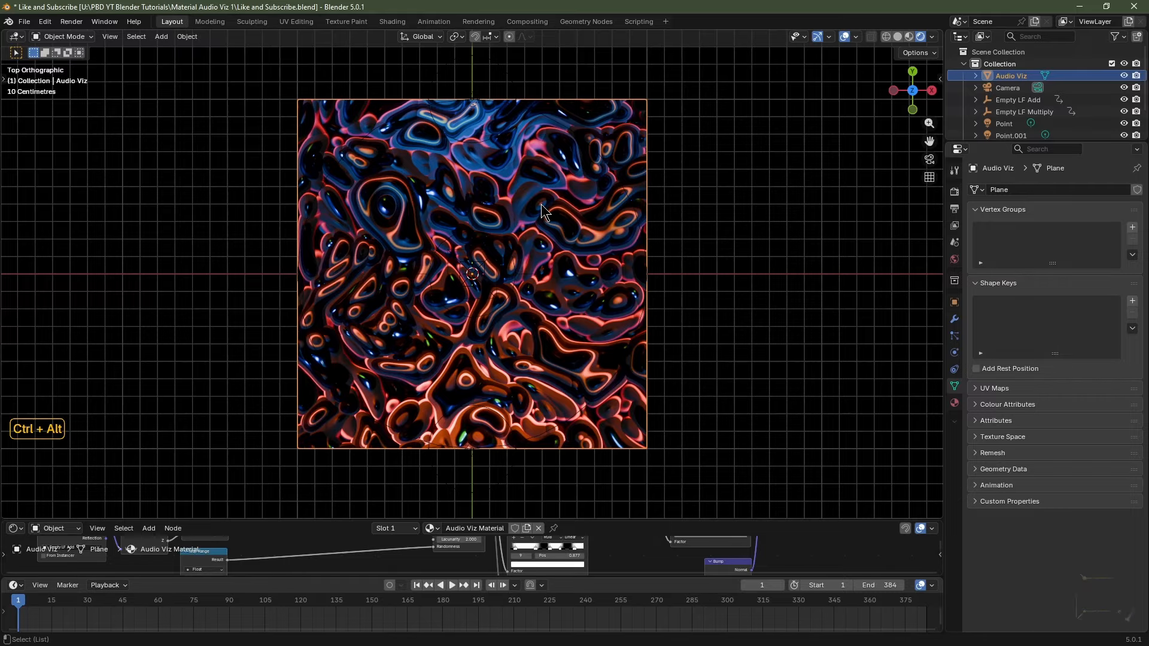
{"action": "key", "text": "ctrl+alt+KP_0"}
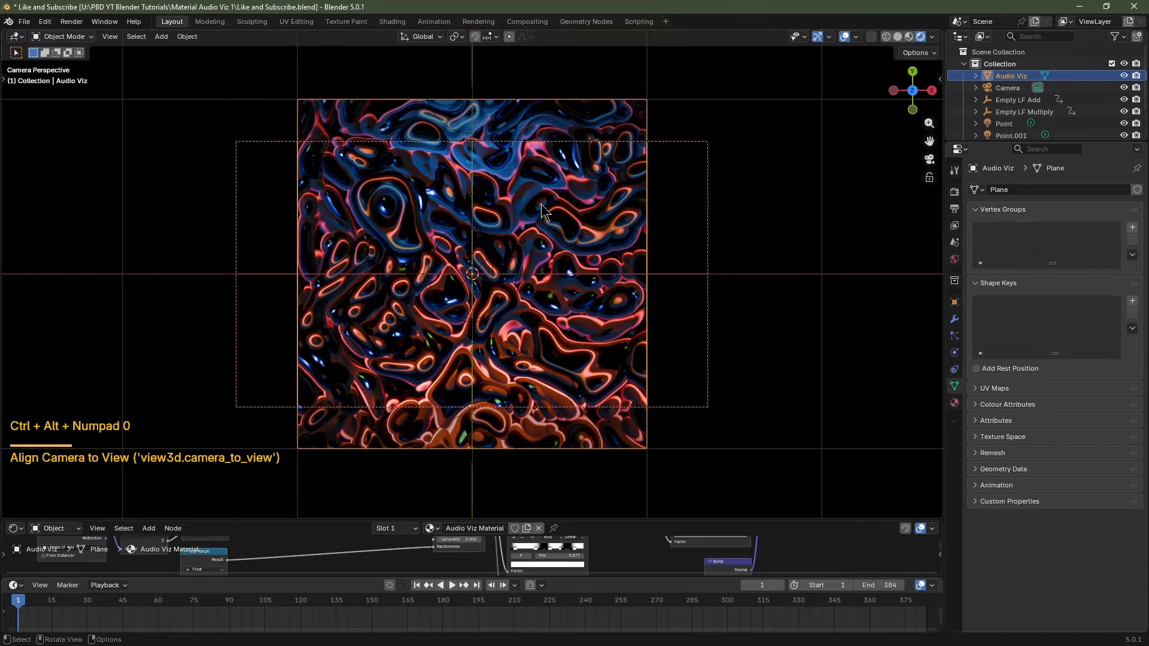
{"action": "left_click", "coordinate": [682, 144]}
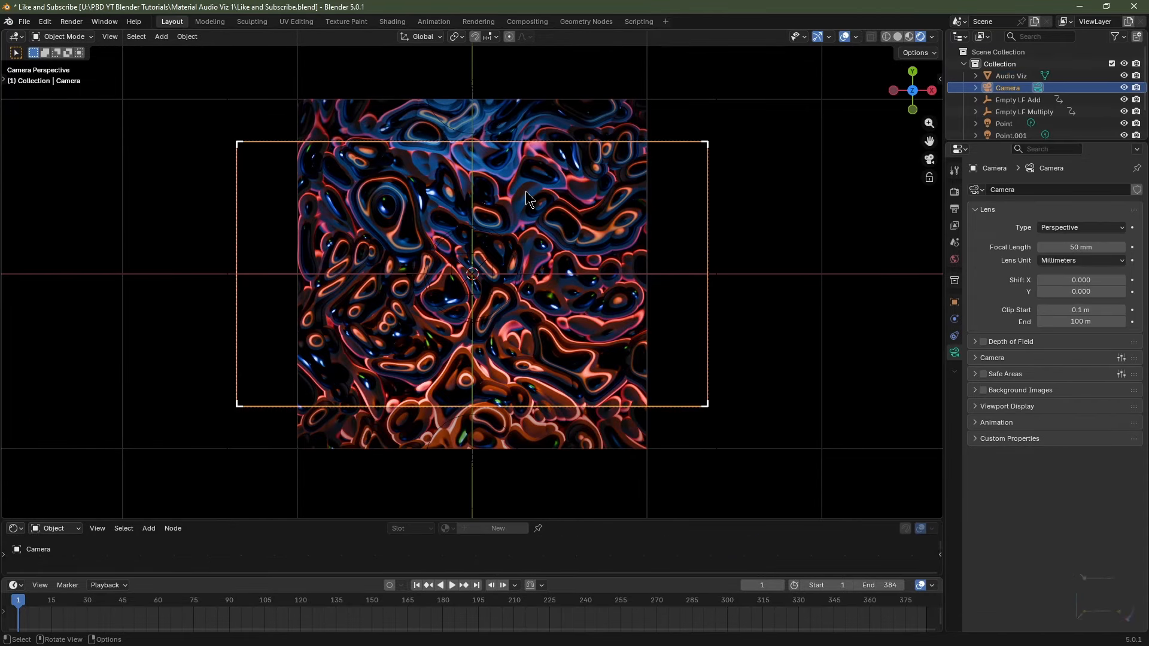
{"action": "left_click", "coordinate": [955, 353]}
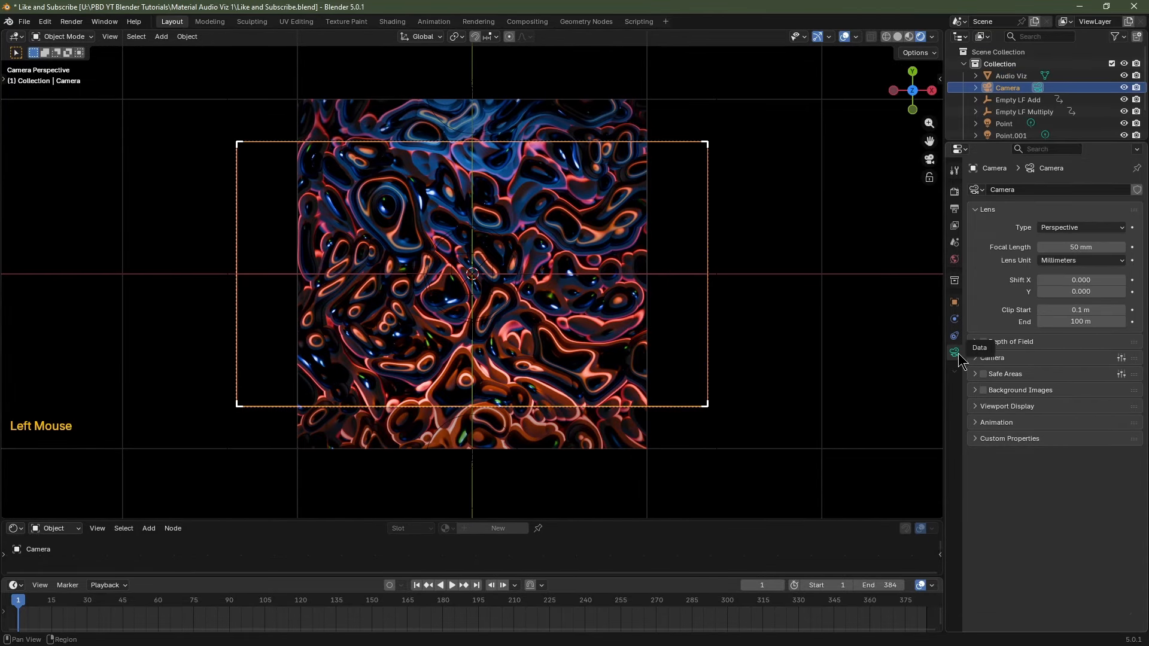
{"action": "left_click", "coordinate": [1070, 247]}
{"action": "type", "text": "7"}
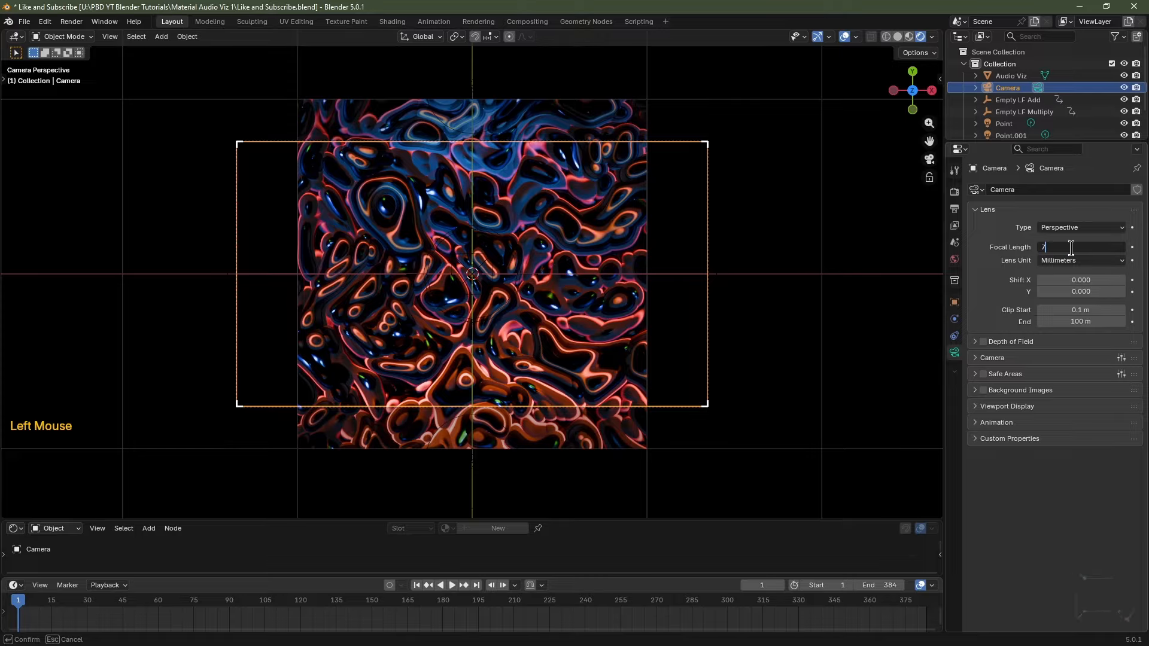
{"action": "type", "text": "0"}
{"action": "key", "text": "Return"}
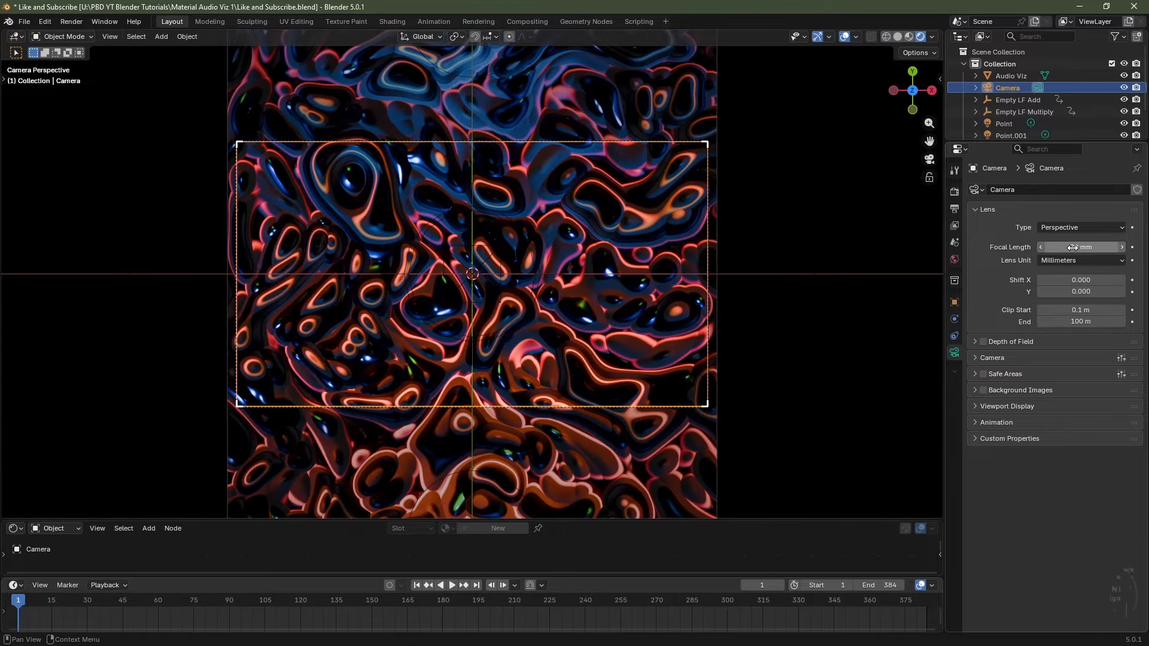
Set the camera height to Z 3.75 m and save Like and Subscribe.blend.
{"action": "left_click", "coordinate": [954, 303]}
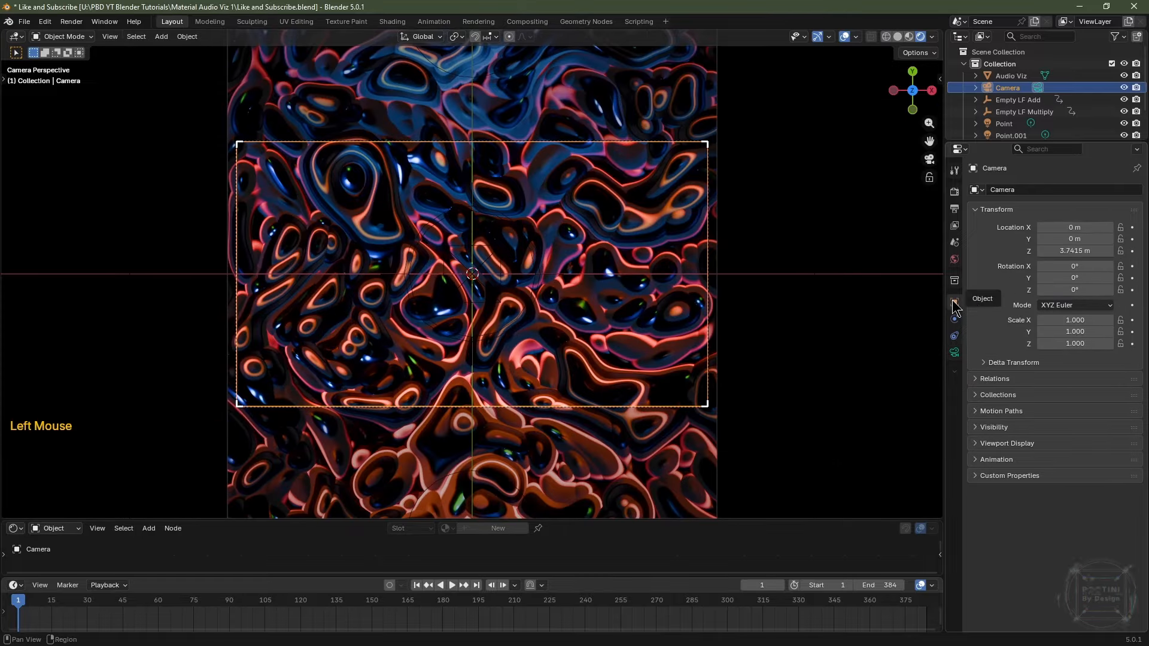
{"action": "left_click_drag", "start_coordinate": [1072, 251], "coordinate": [1046, 252]}
{"action": "left_click", "coordinate": [1044, 252]}
{"action": "key", "text": "BackSpace"}
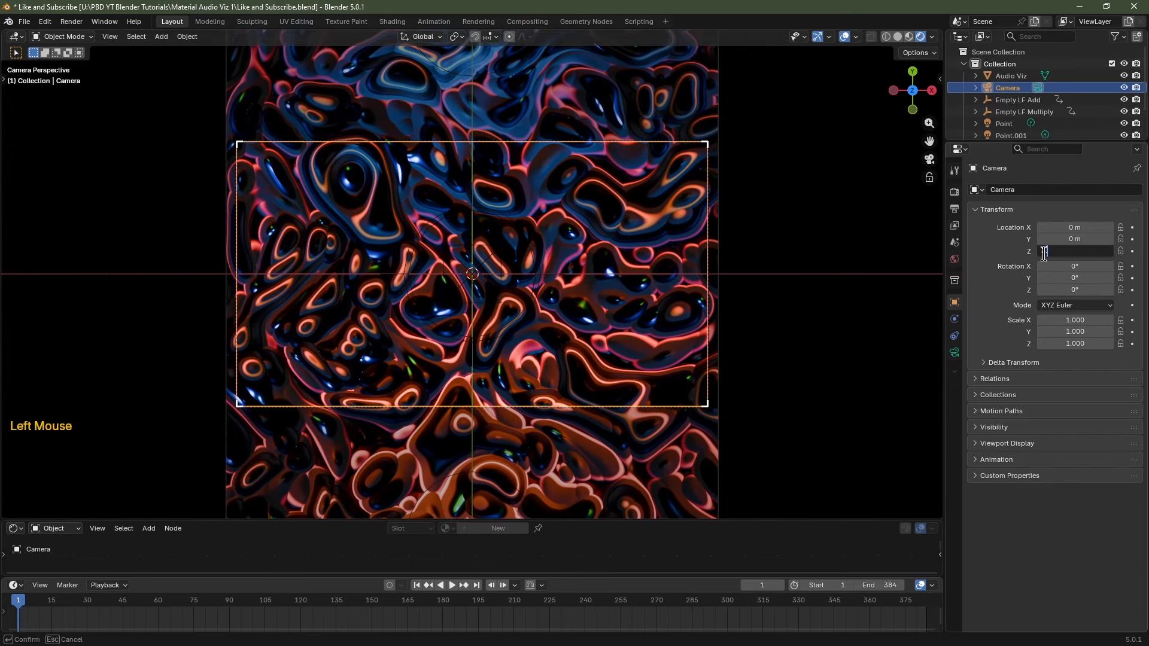
{"action": "type", "text": "3.75"}
{"action": "key", "text": "Return"}
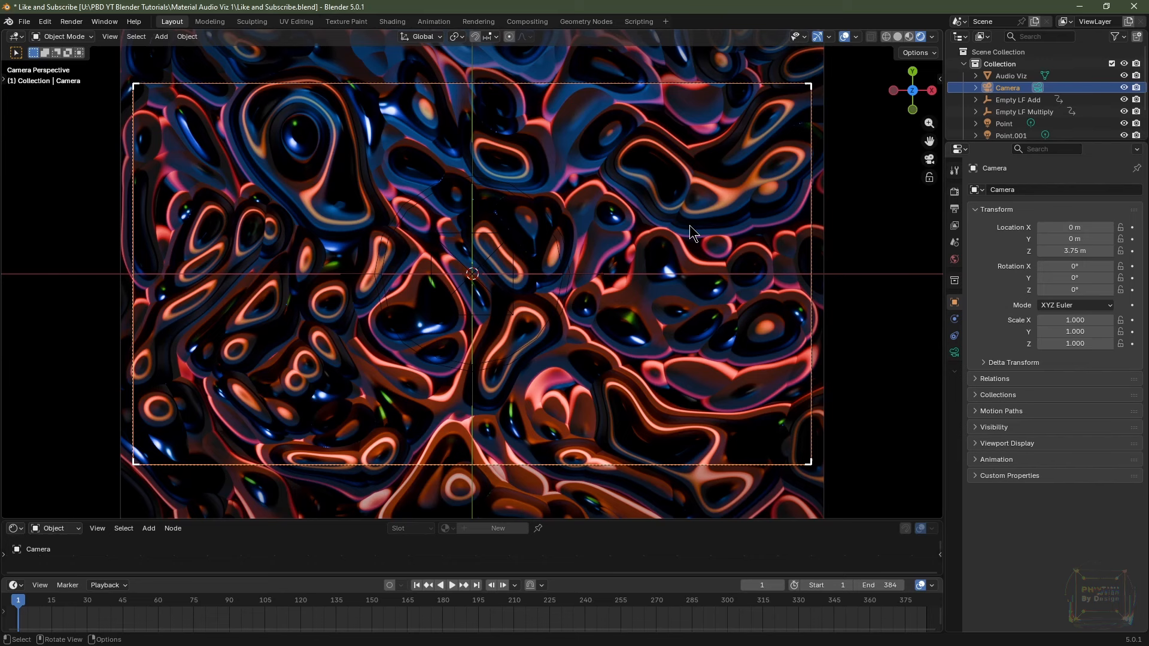
{"action": "key", "text": "ctrl"}
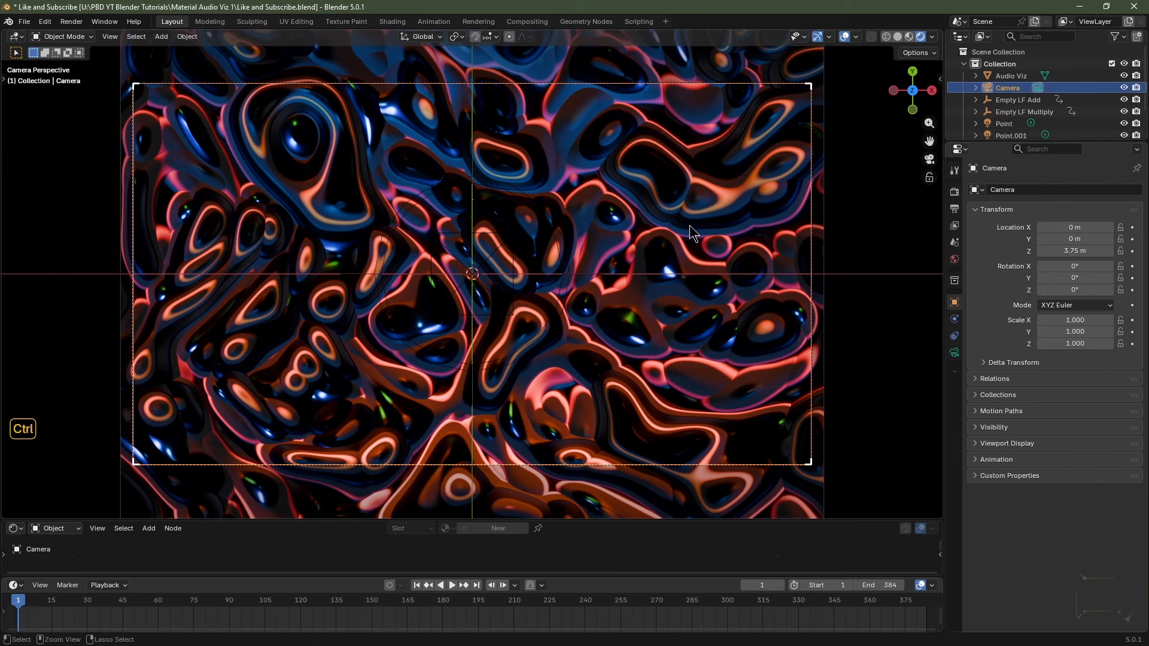
{"action": "key", "text": "ctrl+s"}
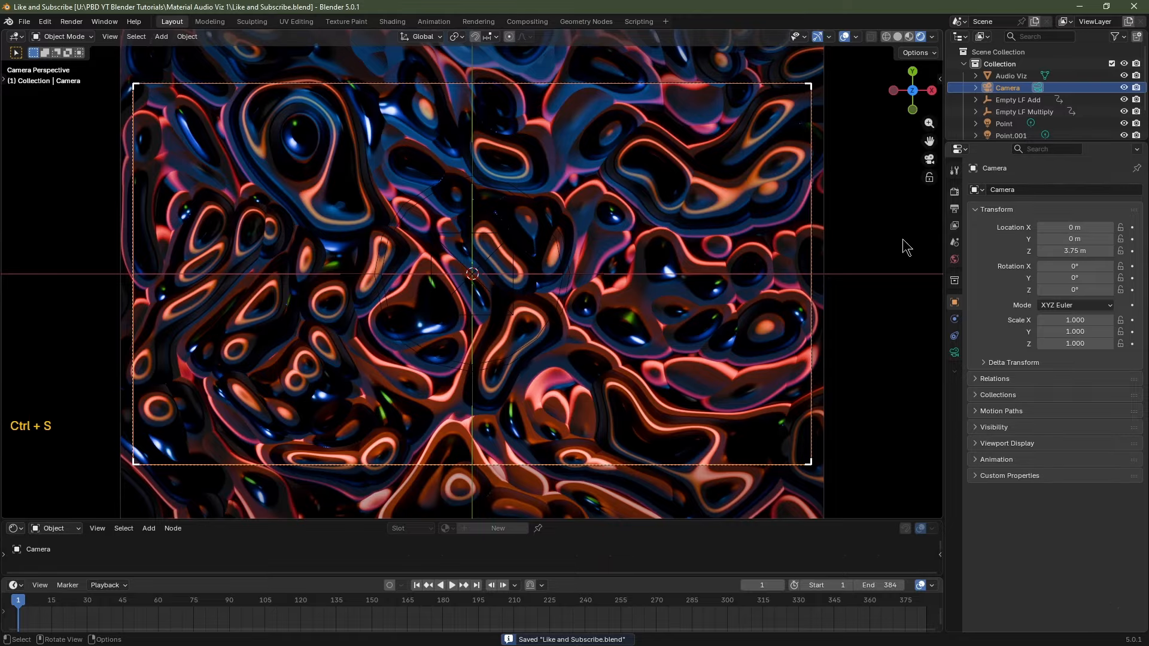
Choose the output folder for the rendered frames in Output Properties.
{"action": "left_click", "coordinate": [954, 209]}
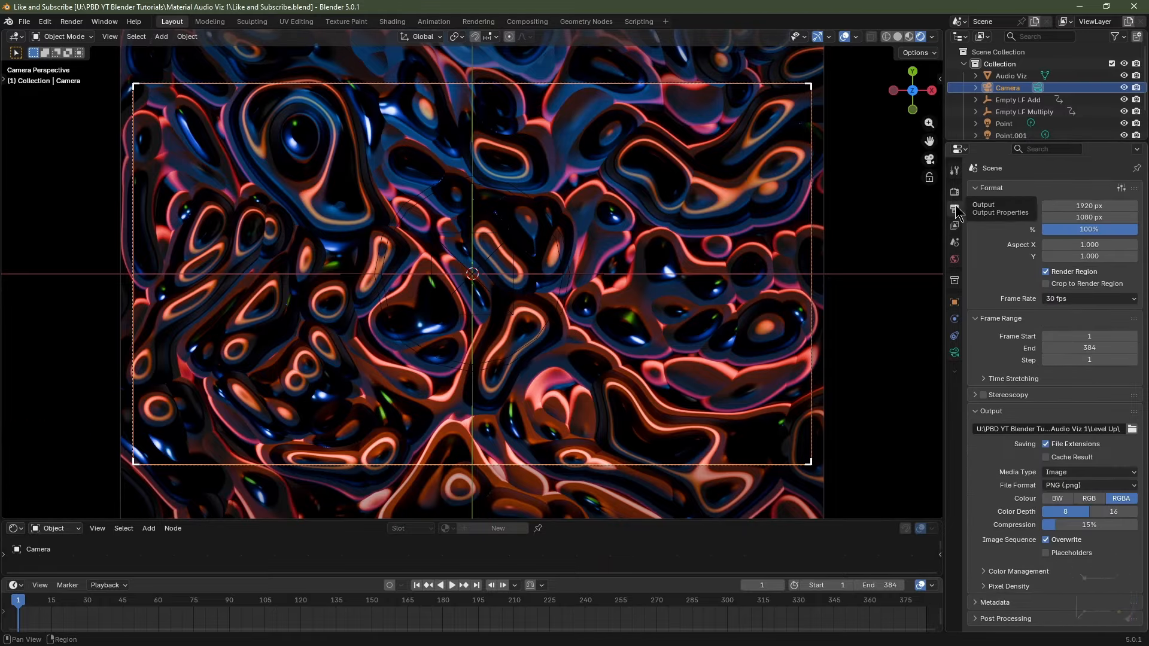
{"action": "scroll", "coordinate": [988, 329], "scroll_direction": "down", "scroll_amount": 3}
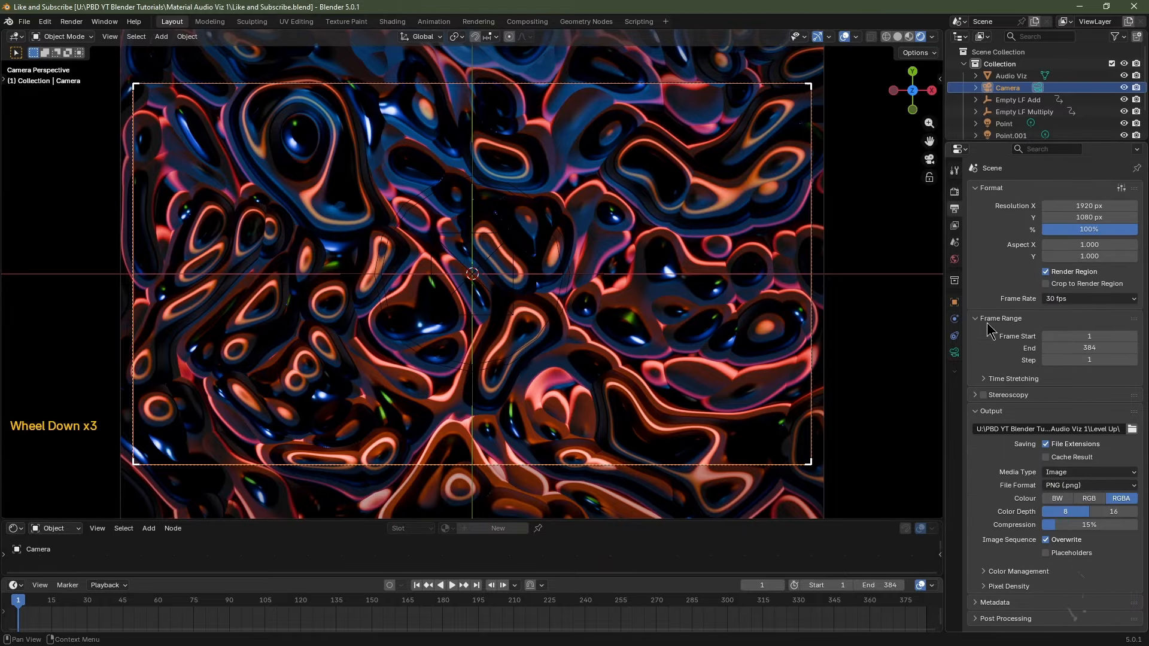
{"action": "left_click", "coordinate": [1132, 429]}
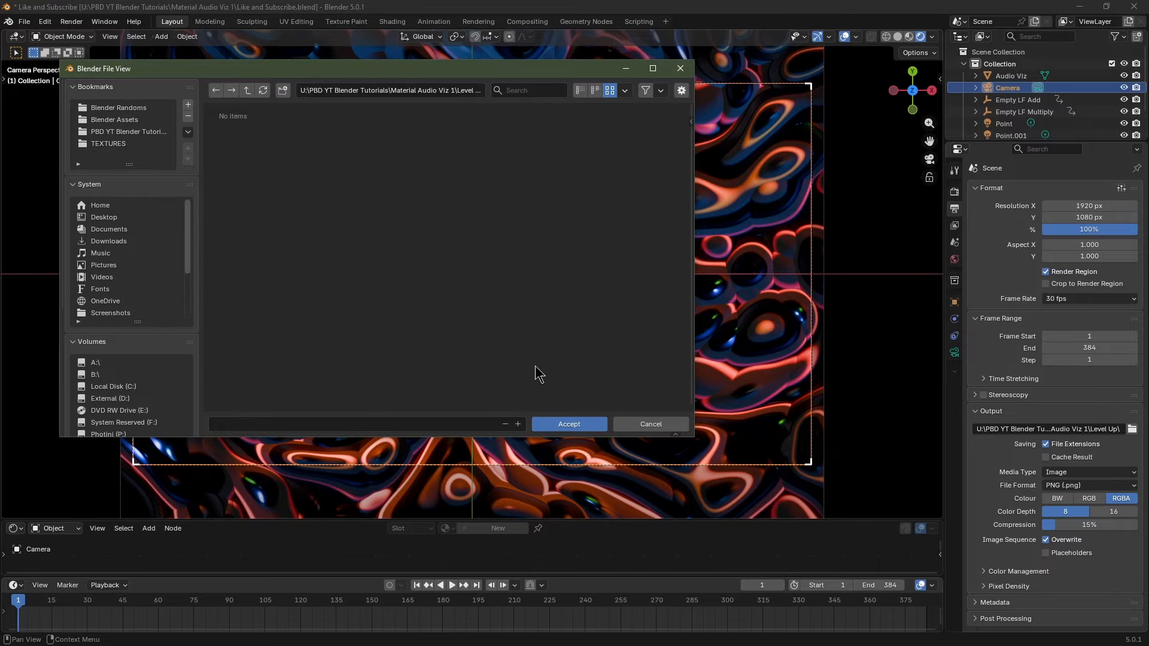
{"action": "left_click", "coordinate": [569, 424]}
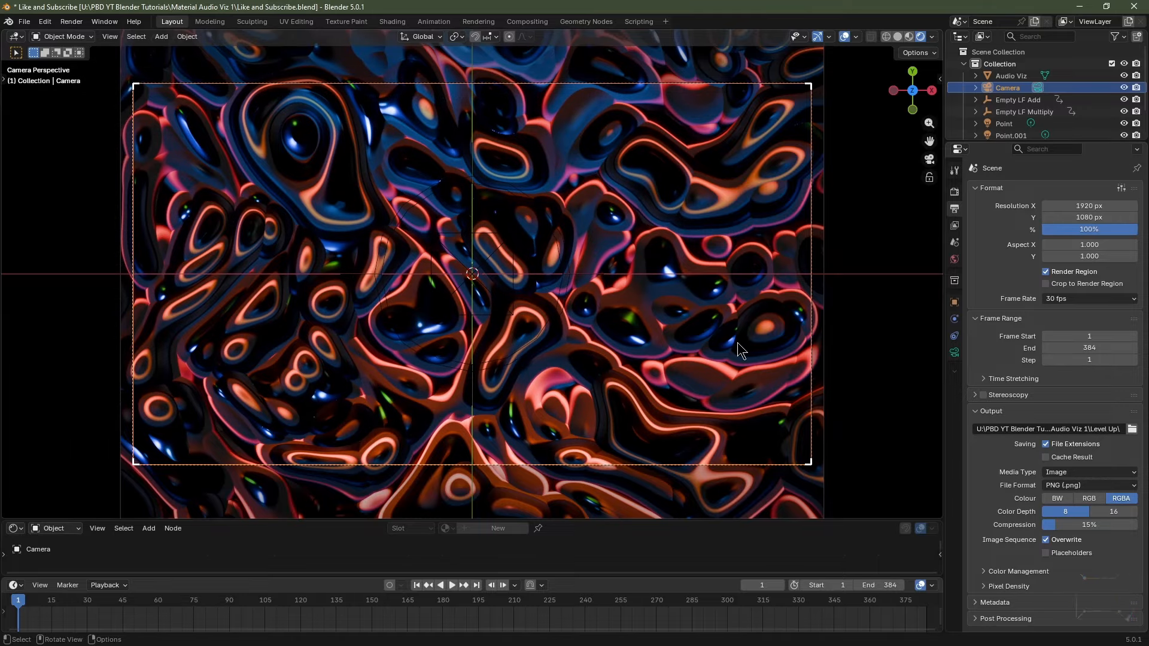
Try OpenEXR output with the DWAA codec, RGB colour and half-float depth.
{"action": "left_click", "coordinate": [1068, 486]}
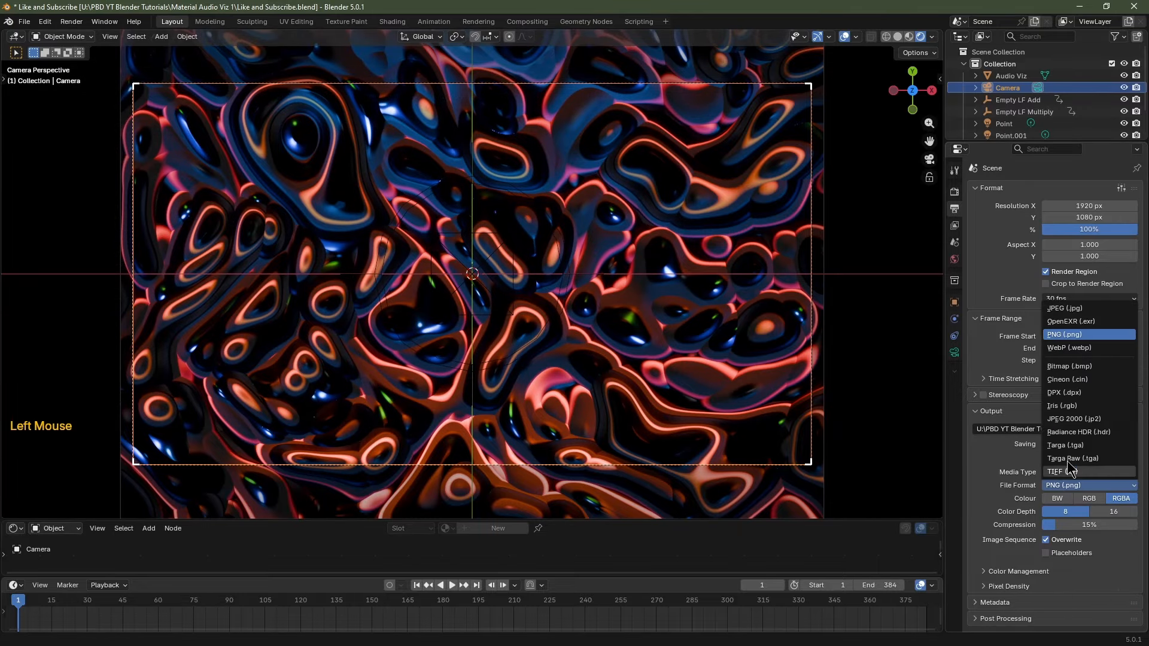
{"action": "left_click", "coordinate": [1069, 322]}
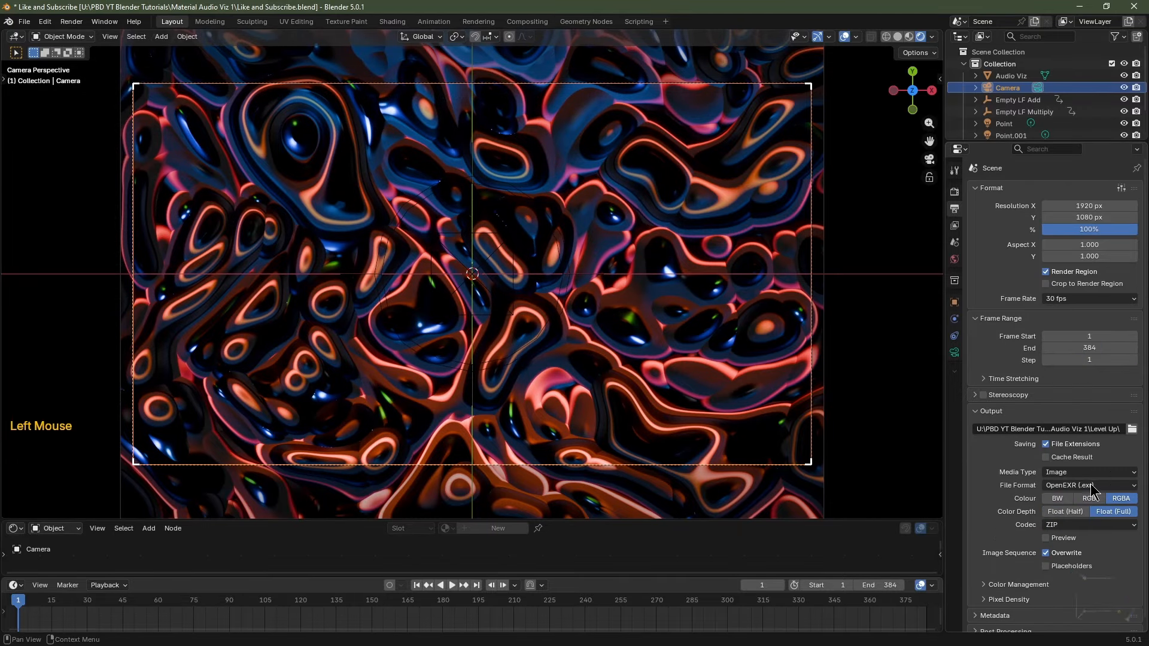
{"action": "left_click", "coordinate": [1058, 525]}
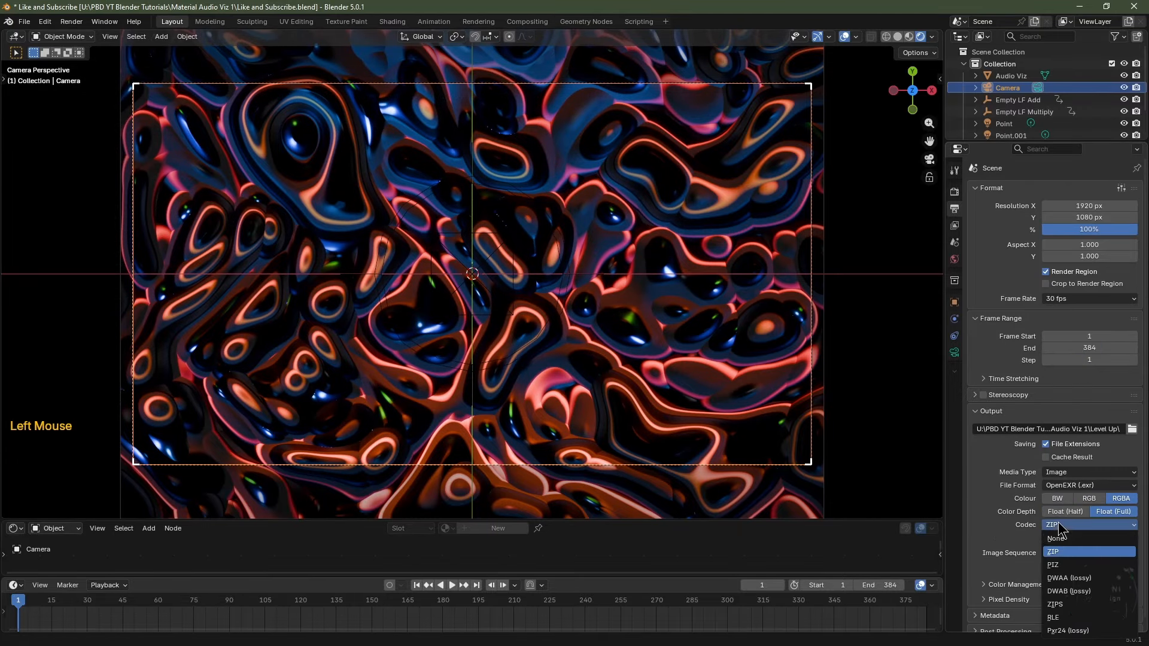
{"action": "left_click", "coordinate": [1069, 578]}
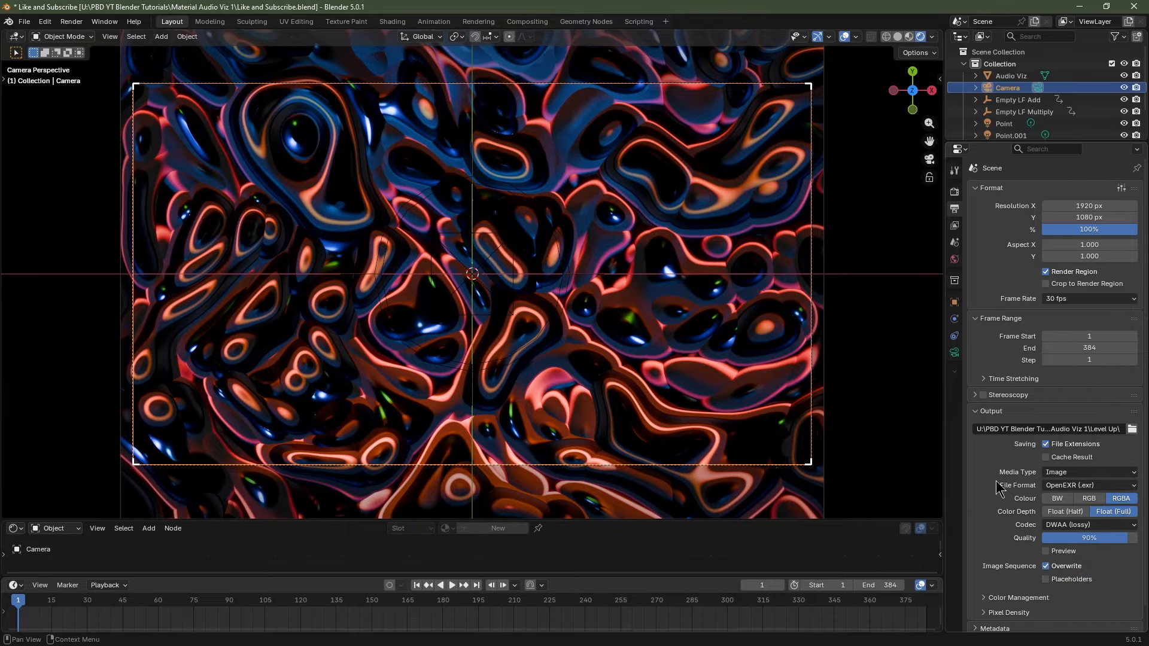
{"action": "left_click", "coordinate": [1087, 500]}
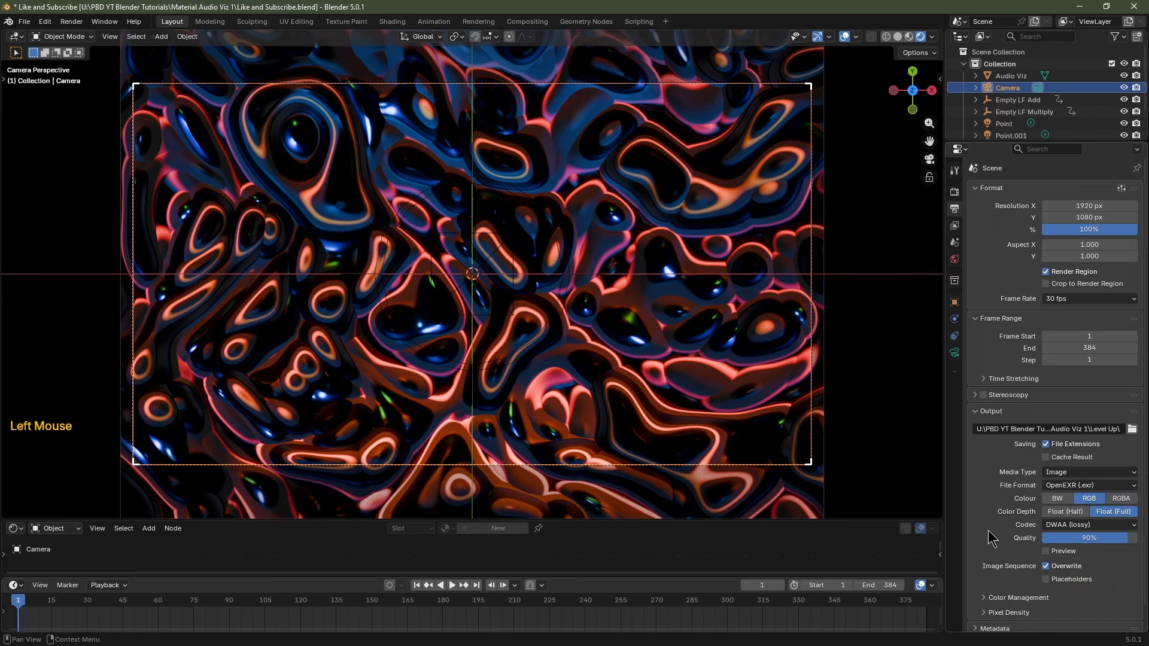
{"action": "left_click", "coordinate": [1058, 513]}
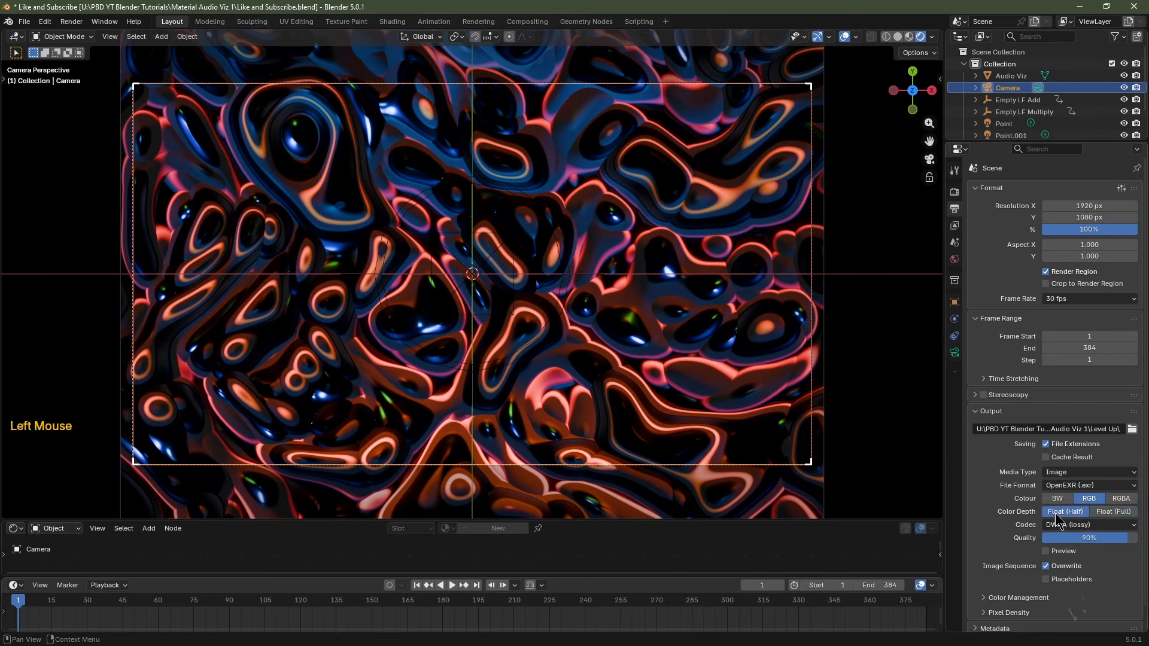
Switch the output format back to PNG, saving 16-bit RGB frames.
{"action": "left_click", "coordinate": [1086, 485]}
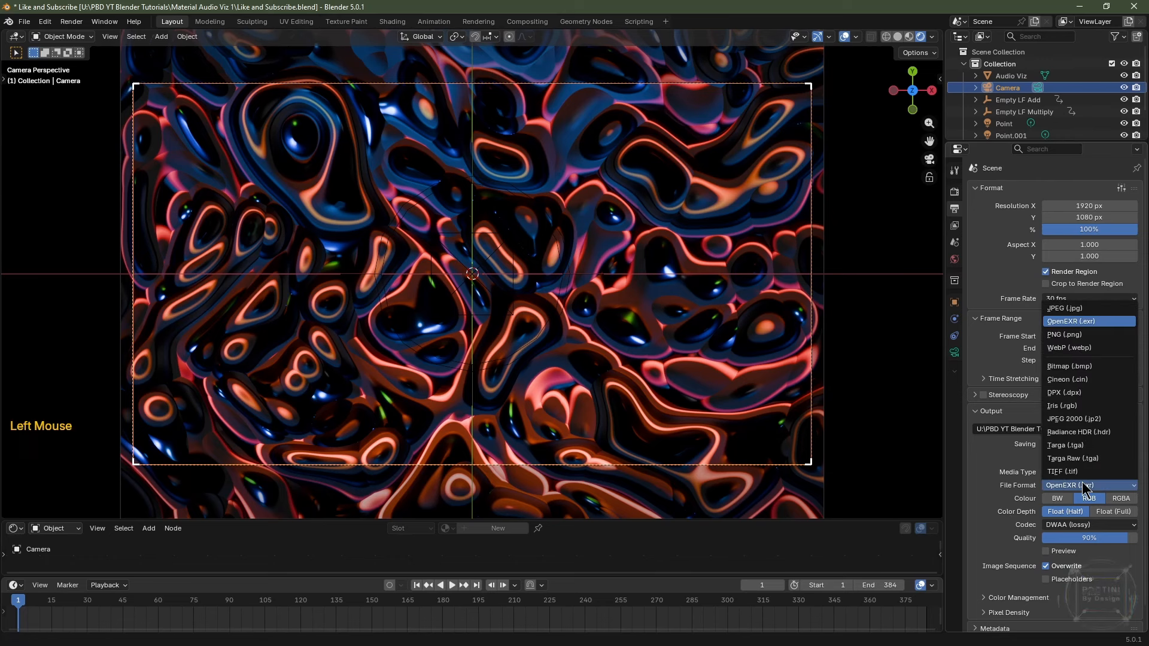
{"action": "left_click", "coordinate": [1094, 334]}
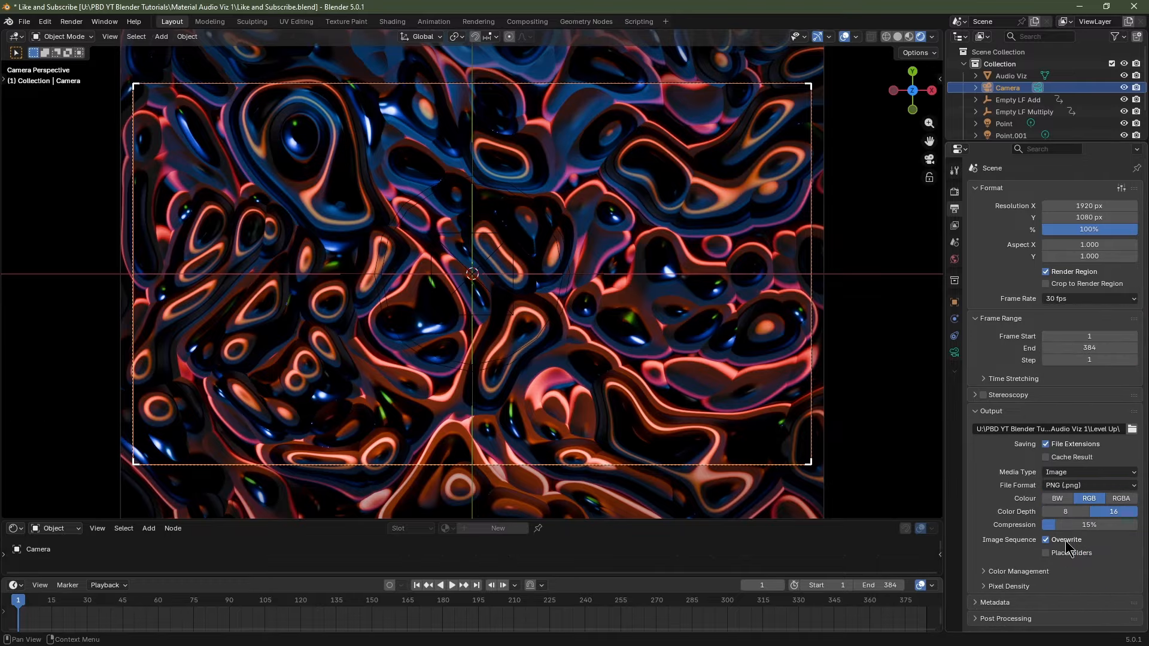
{"action": "left_click", "coordinate": [954, 193]}
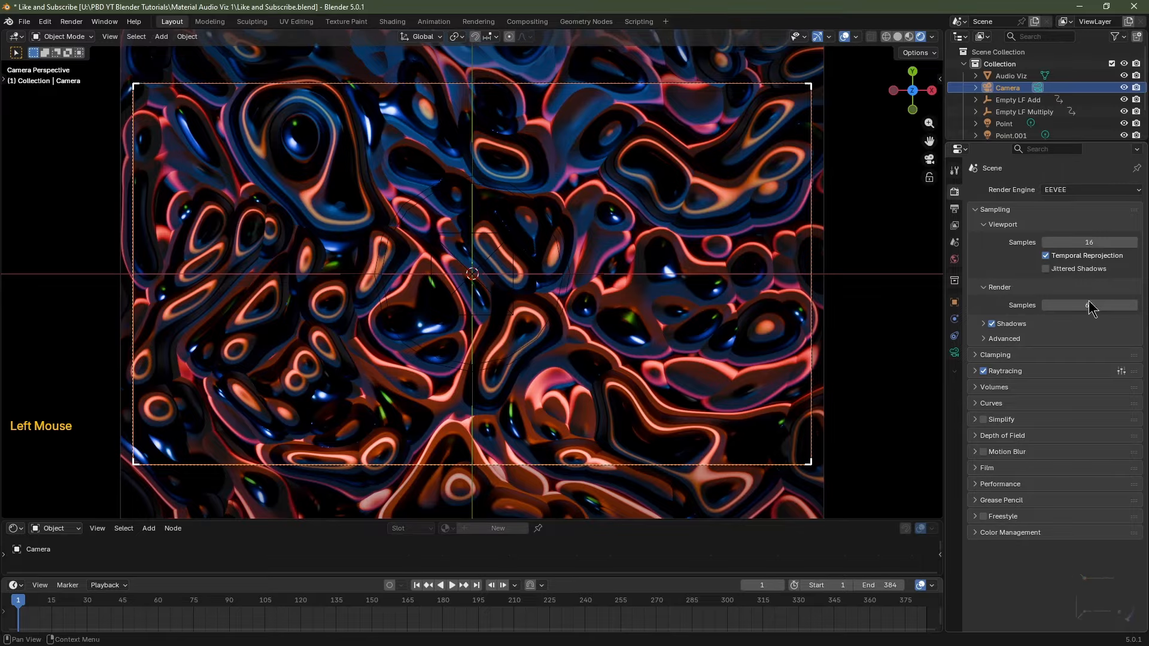
Use the ACES 2.0 view transform with gamma 1.5, then select the Audio Viz plane and enlarge its node editor.
{"action": "left_click", "coordinate": [984, 534]}
{"action": "scroll", "coordinate": [987, 526], "scroll_direction": "down", "scroll_amount": 3}
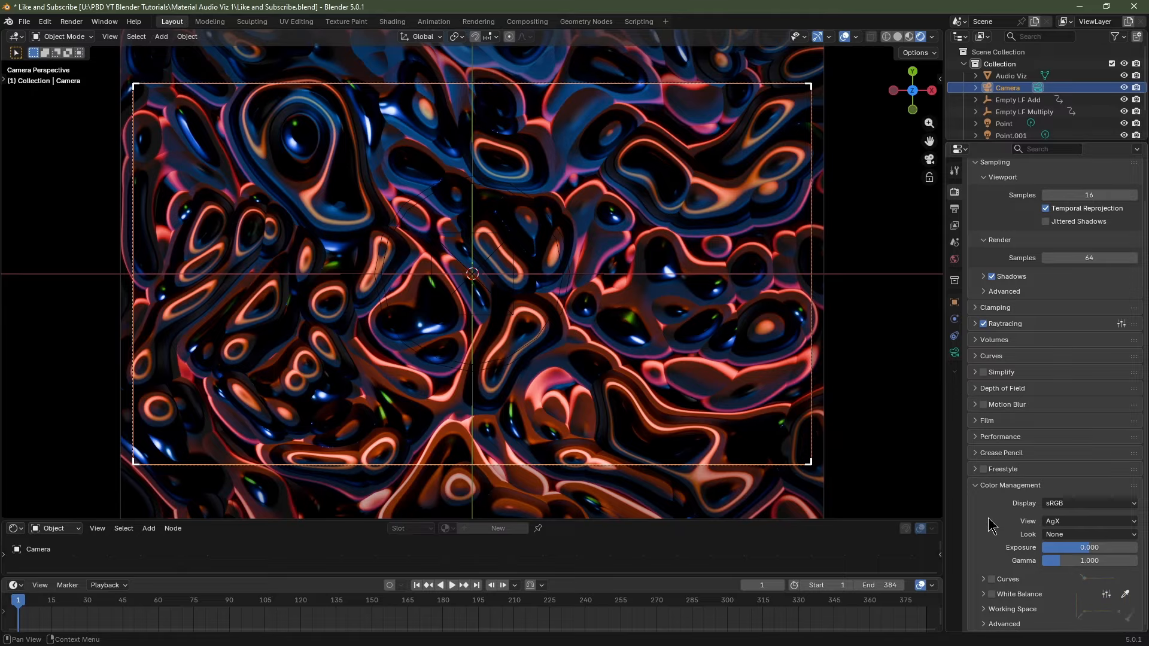
{"action": "left_click", "coordinate": [1064, 522]}
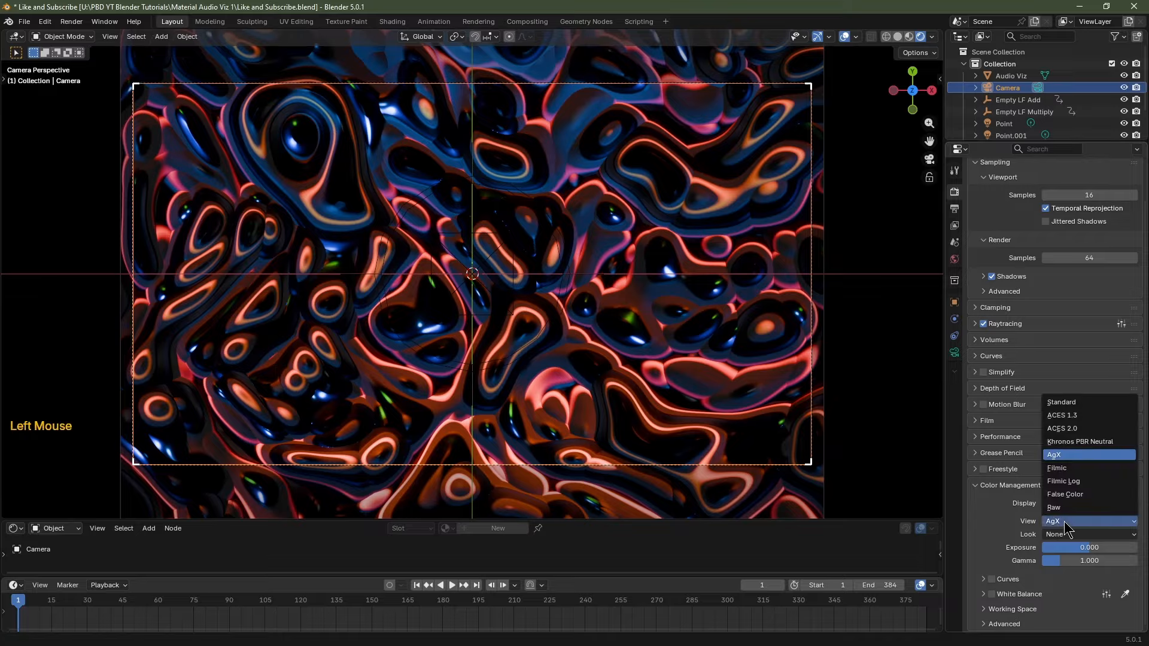
{"action": "left_click", "coordinate": [1078, 426]}
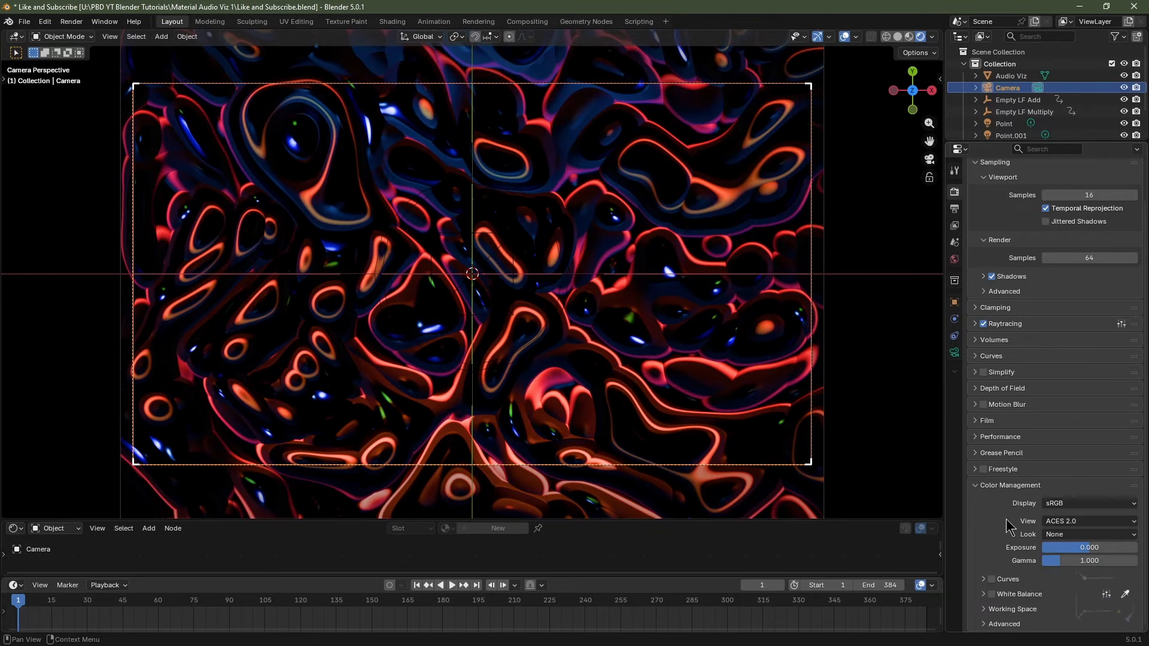
{"action": "left_click", "coordinate": [1063, 561]}
{"action": "type", "text": "1"}
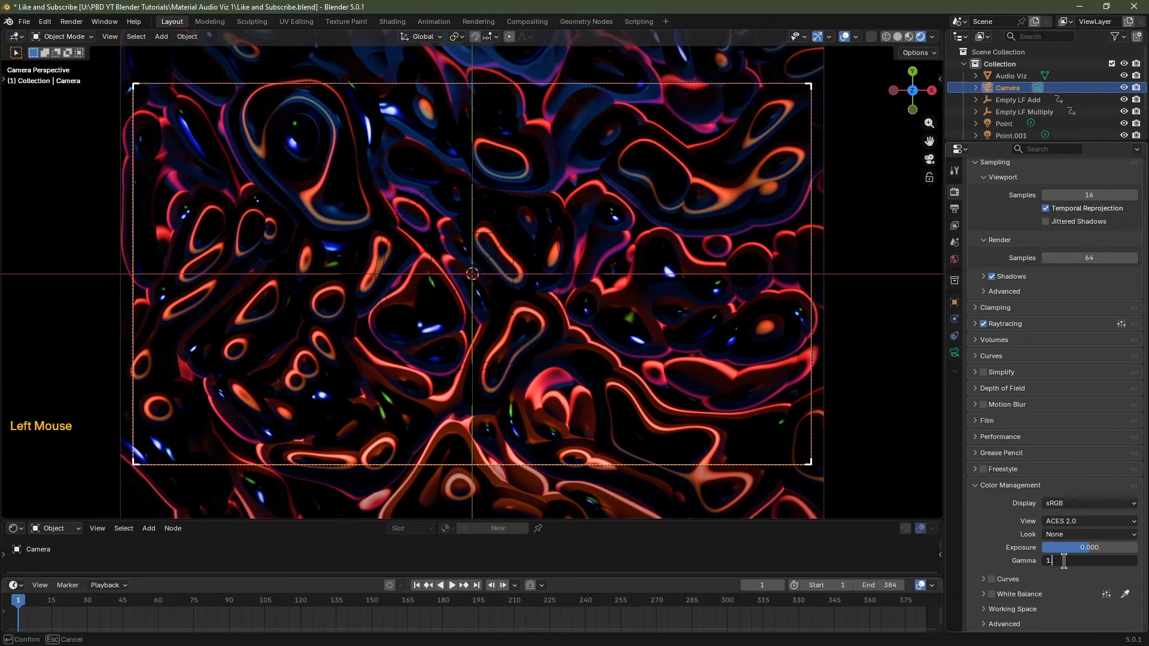
{"action": "type", "text": ".5"}
{"action": "key", "text": "Return"}
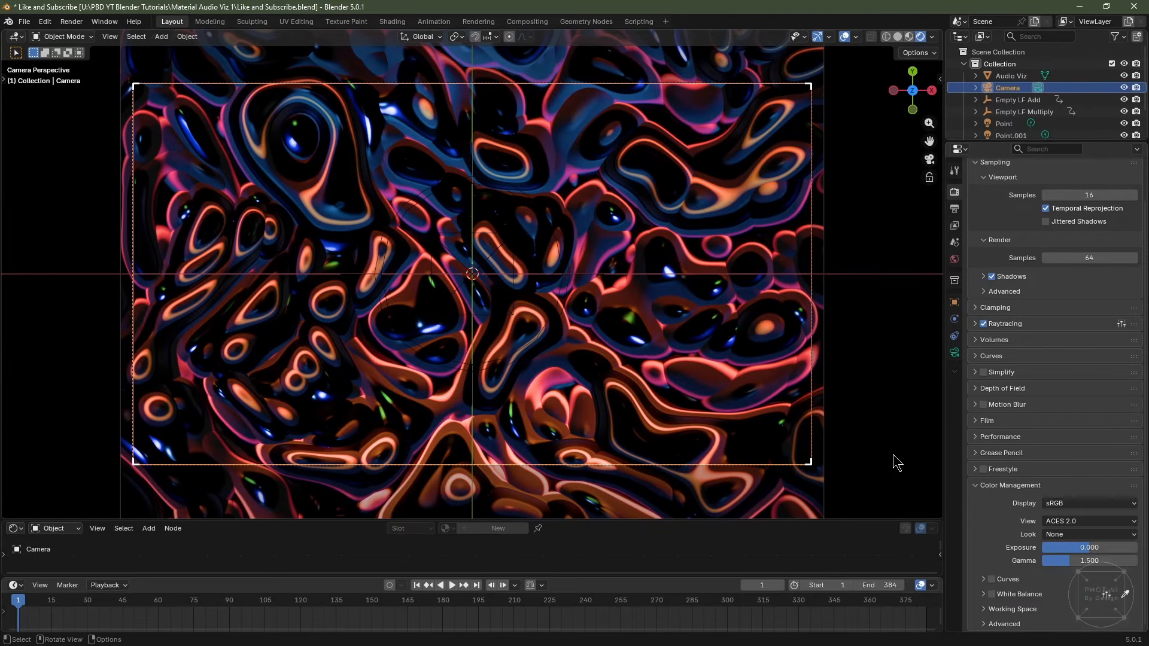
{"action": "left_click", "coordinate": [636, 342]}
{"action": "left_click_drag", "start_coordinate": [637, 519], "coordinate": [637, 238]}
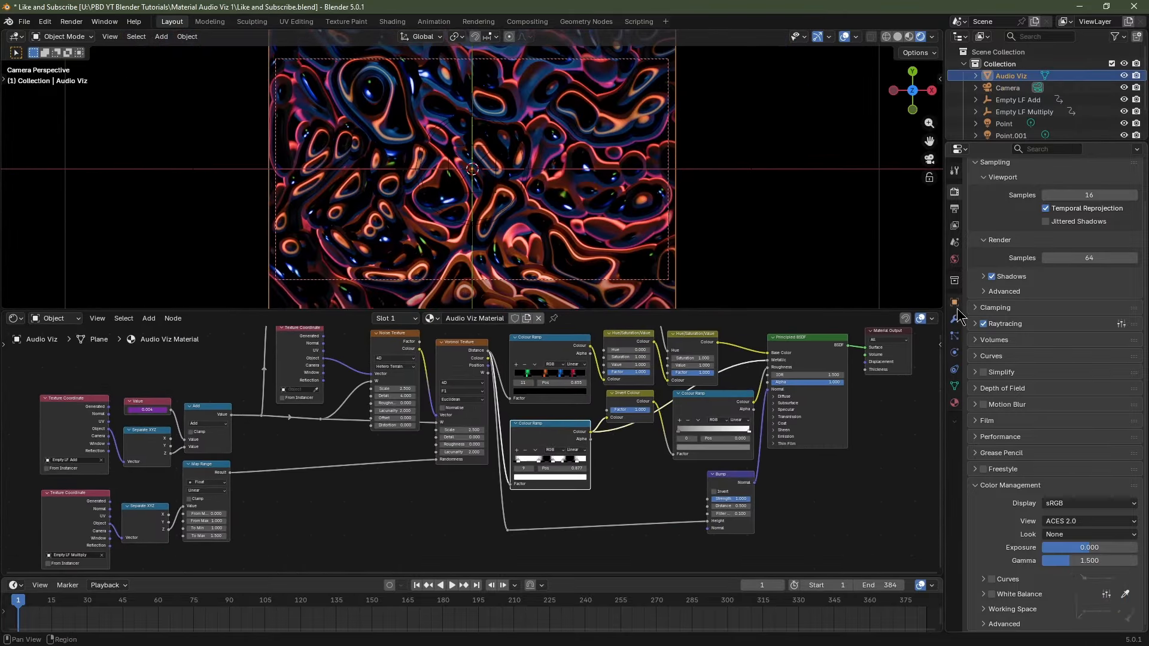
Enable EEVEE raytracing with 1:1 resolution.
{"action": "left_click", "coordinate": [975, 324]}
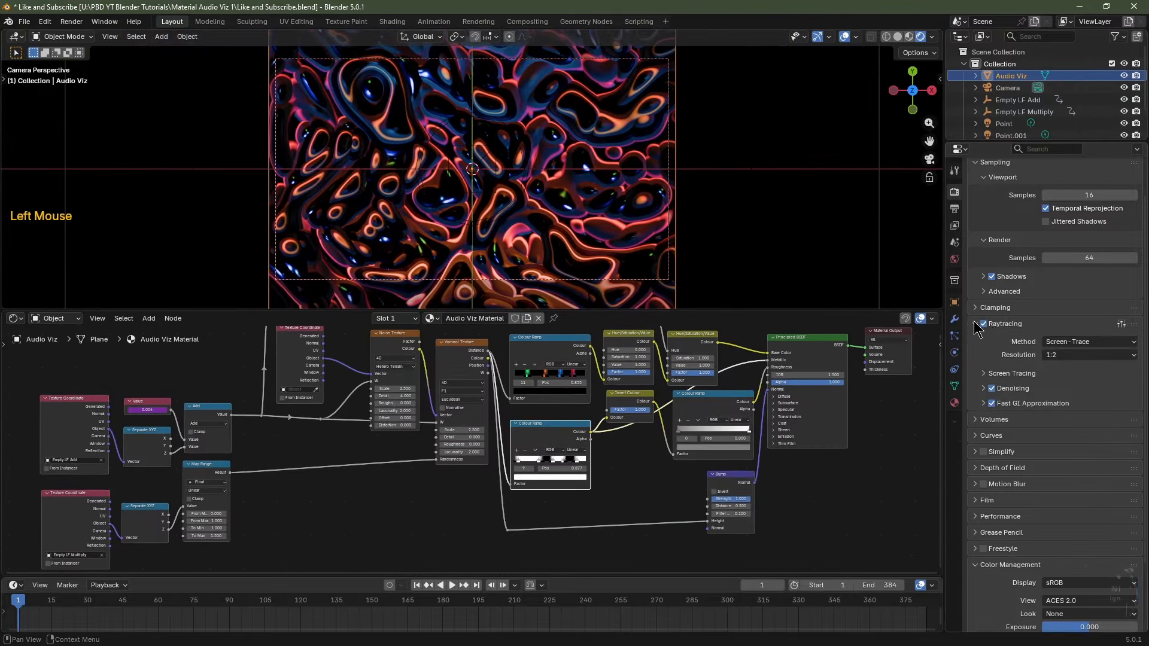
{"action": "left_click", "coordinate": [1084, 355]}
{"action": "left_click", "coordinate": [1080, 365]}
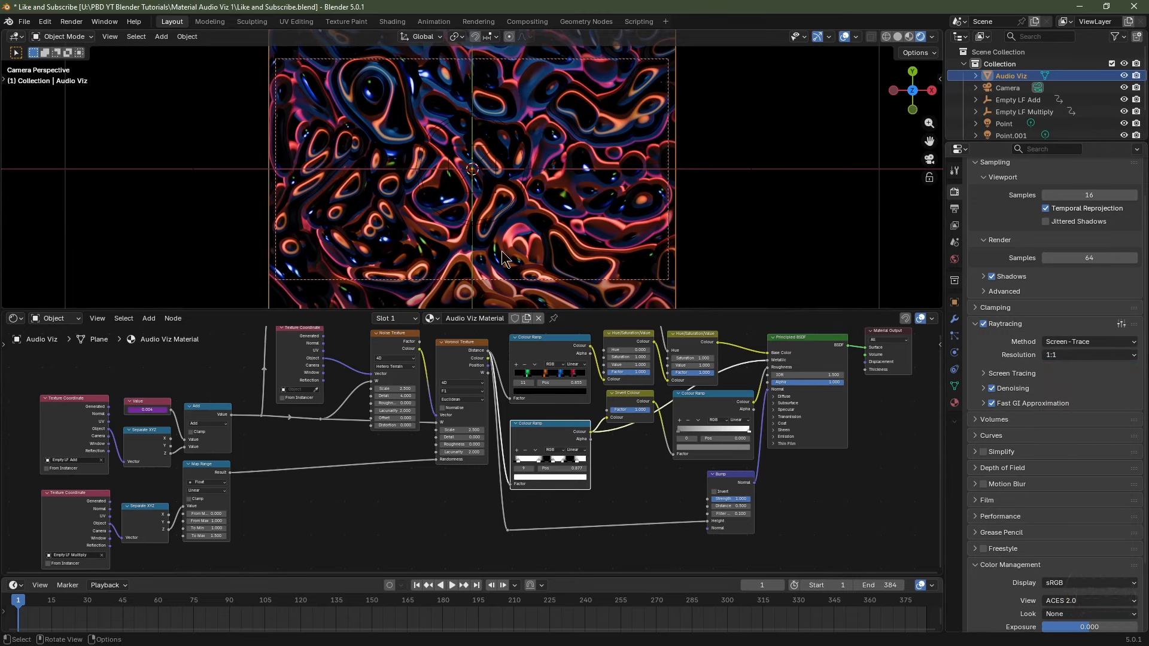
{"action": "left_click", "coordinate": [983, 325]}
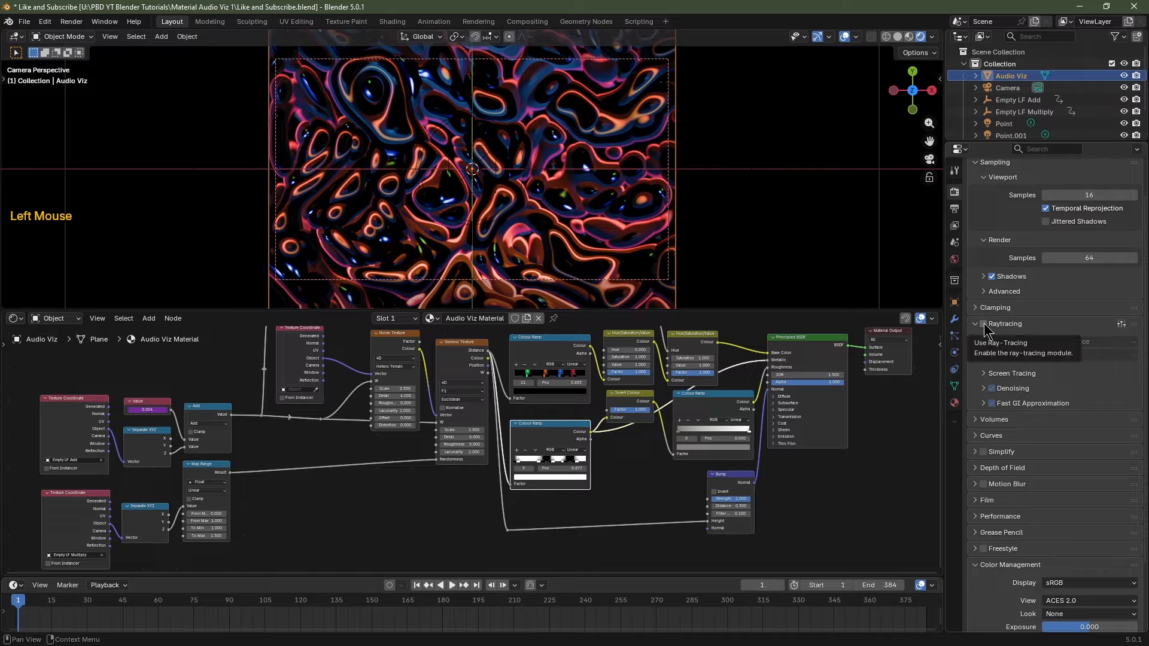
{"action": "left_click", "coordinate": [984, 326]}
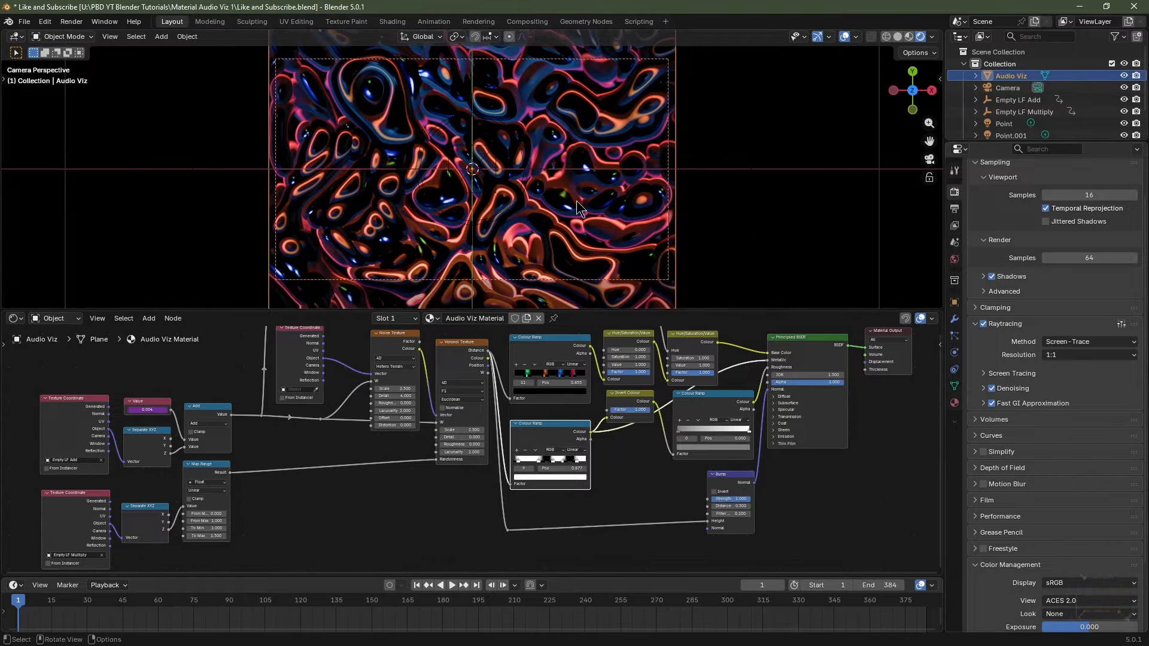
Turn on High Quality Normals under Performance and save Like and Subscribe.blend.
{"action": "left_click", "coordinate": [993, 516]}
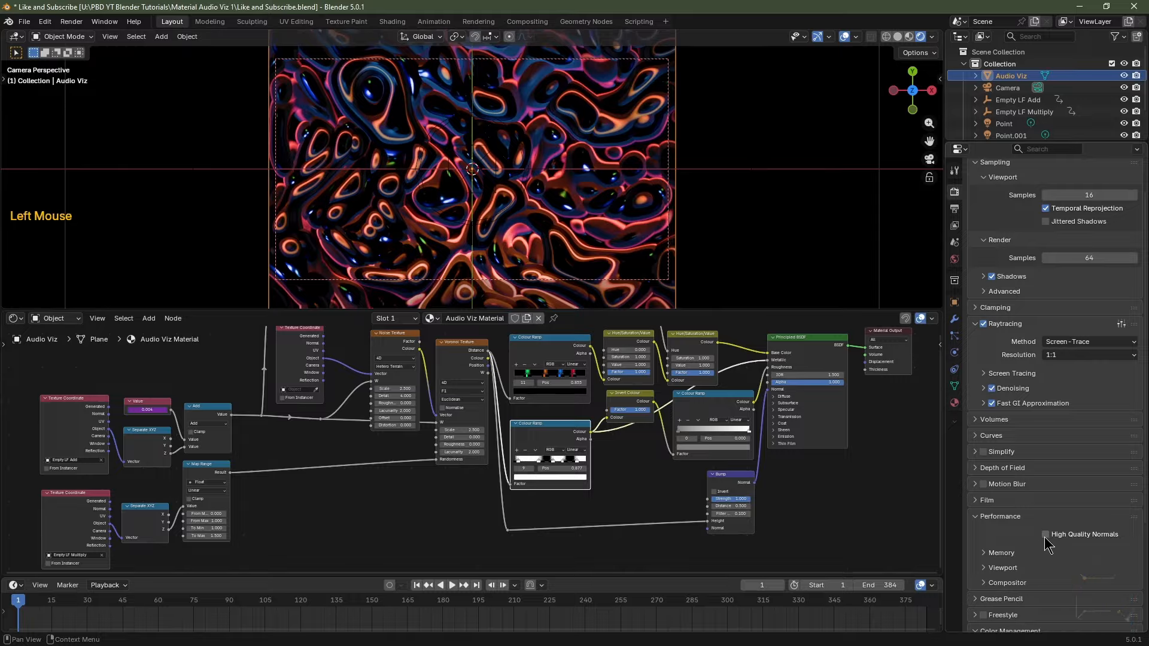
{"action": "scroll", "coordinate": [1046, 542], "scroll_direction": "up", "scroll_amount": 2}
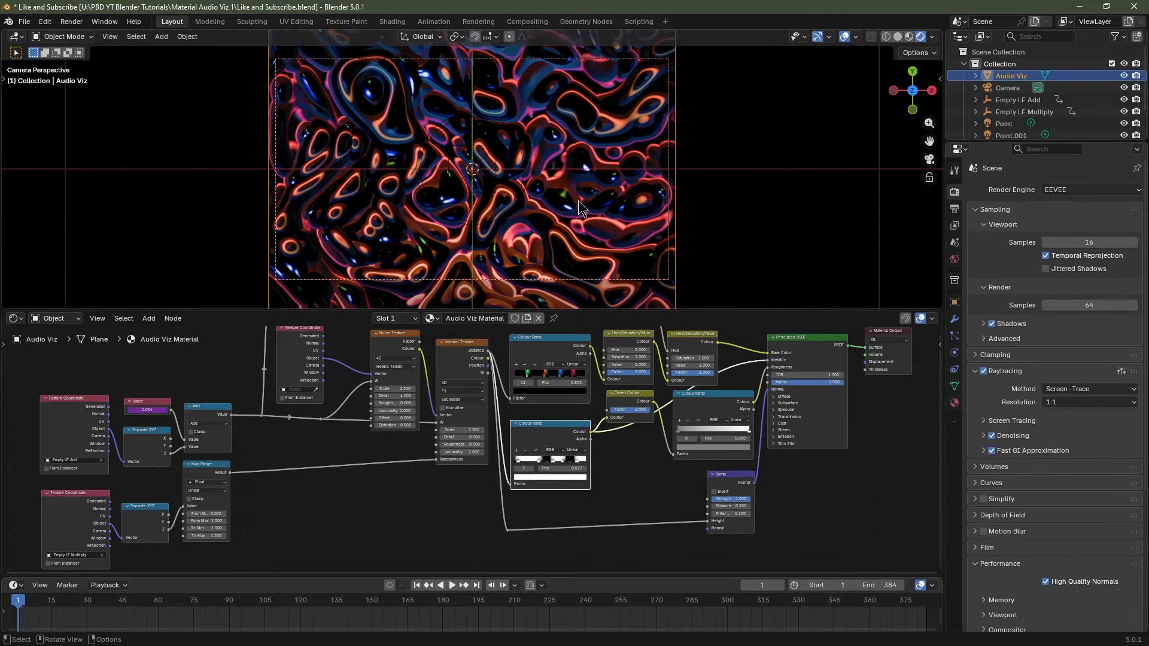
{"action": "key", "text": "ctrl"}
{"action": "key", "text": "ctrl+s"}
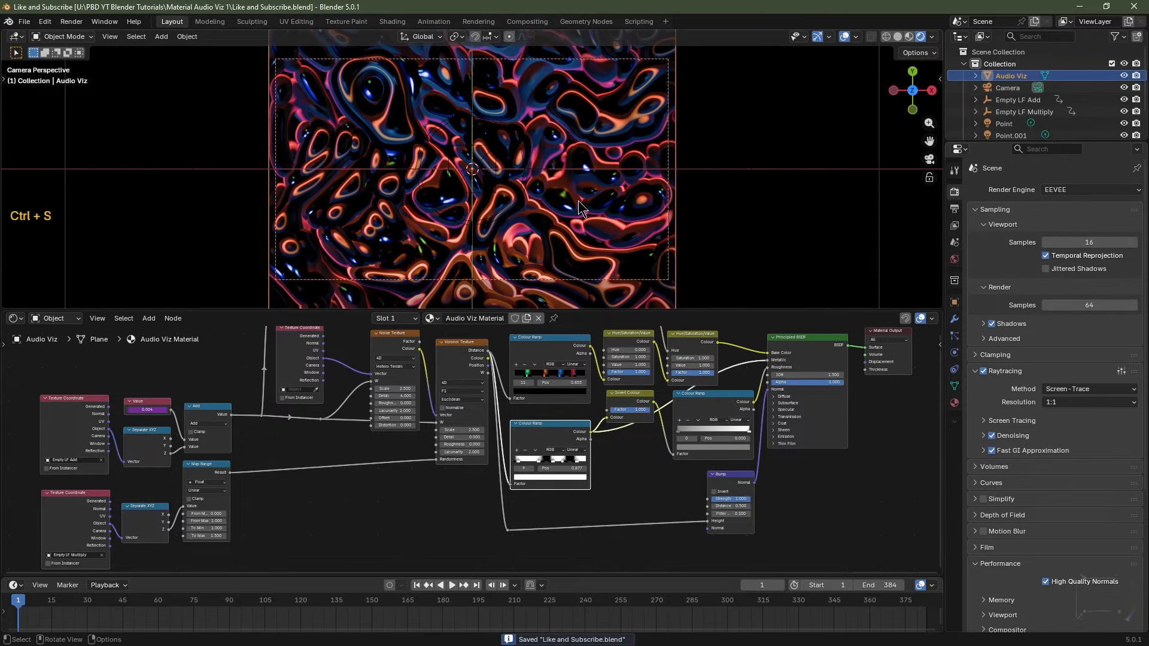